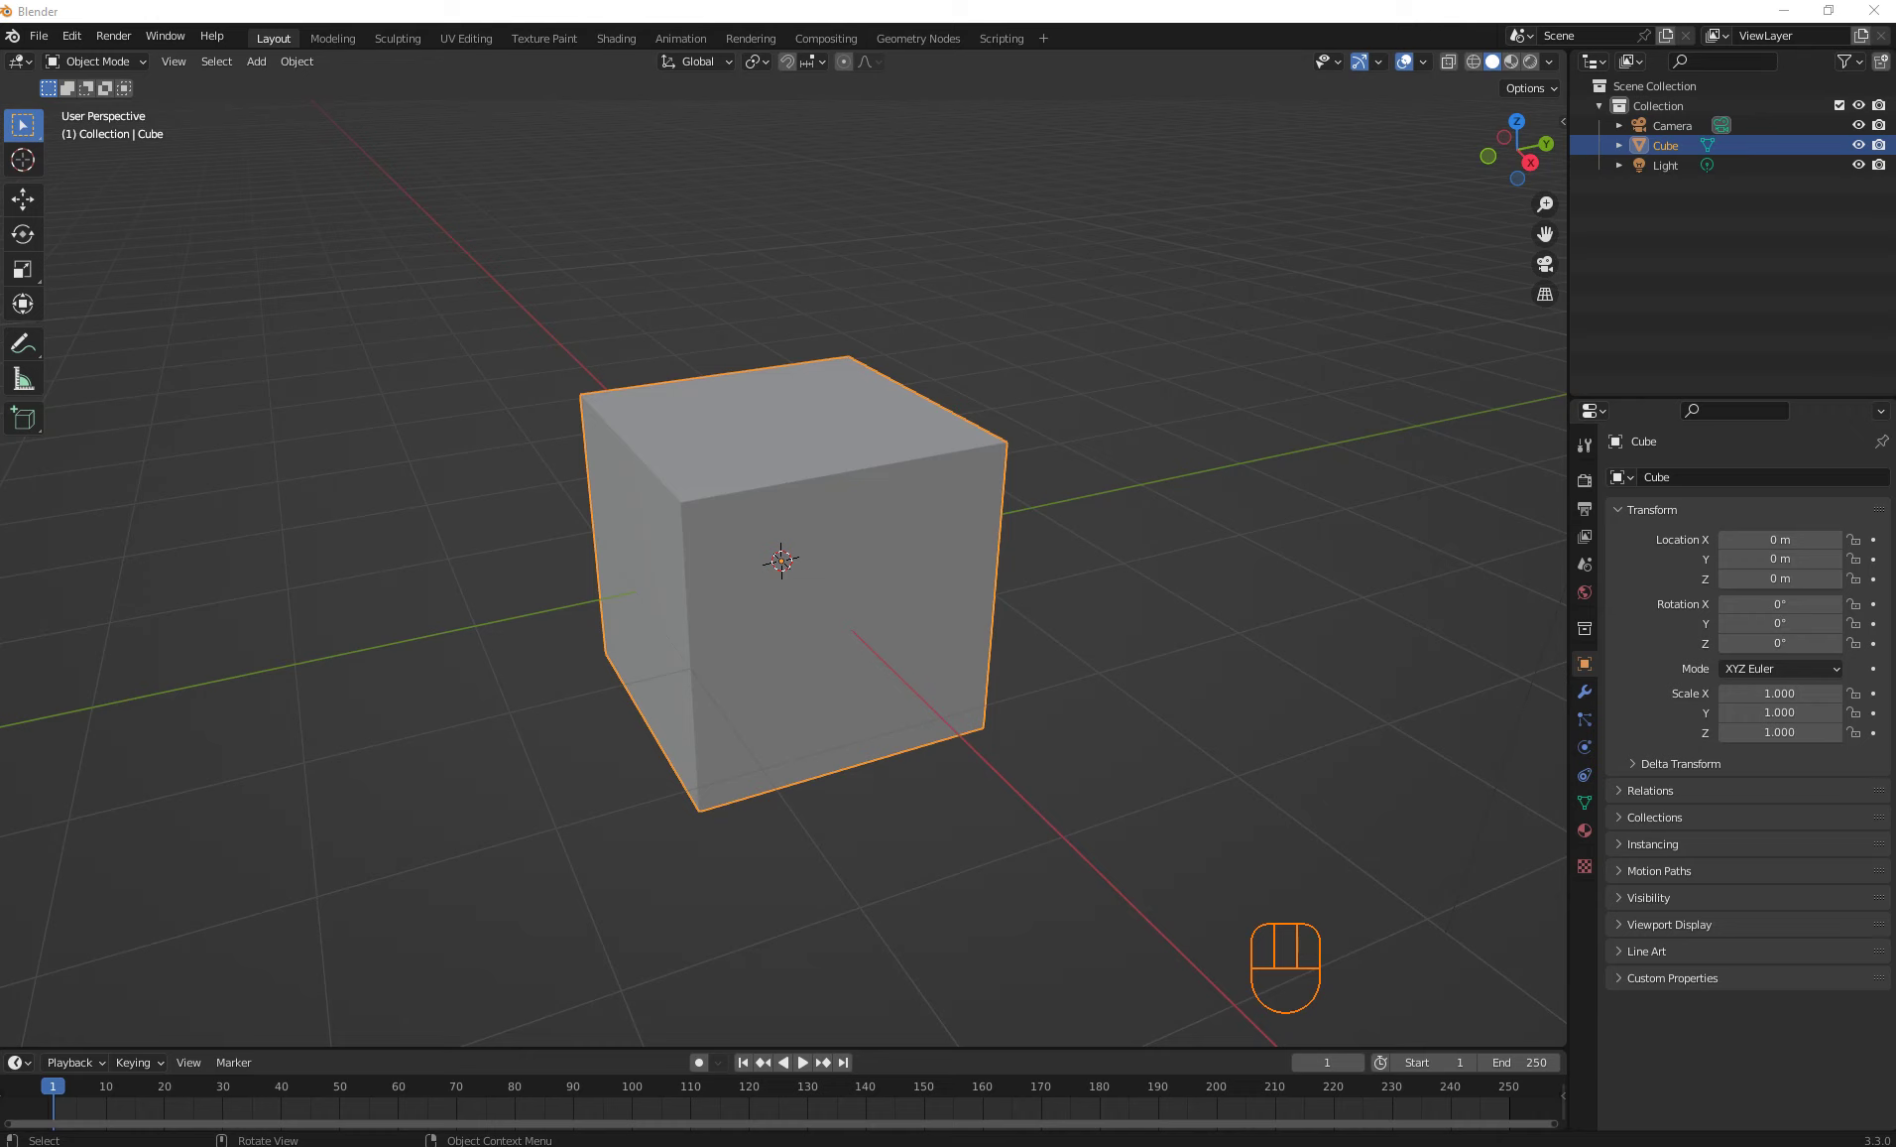
Delete the default cube and add a mesh cylinder at the origin
scroll(784, 561, up, 1)
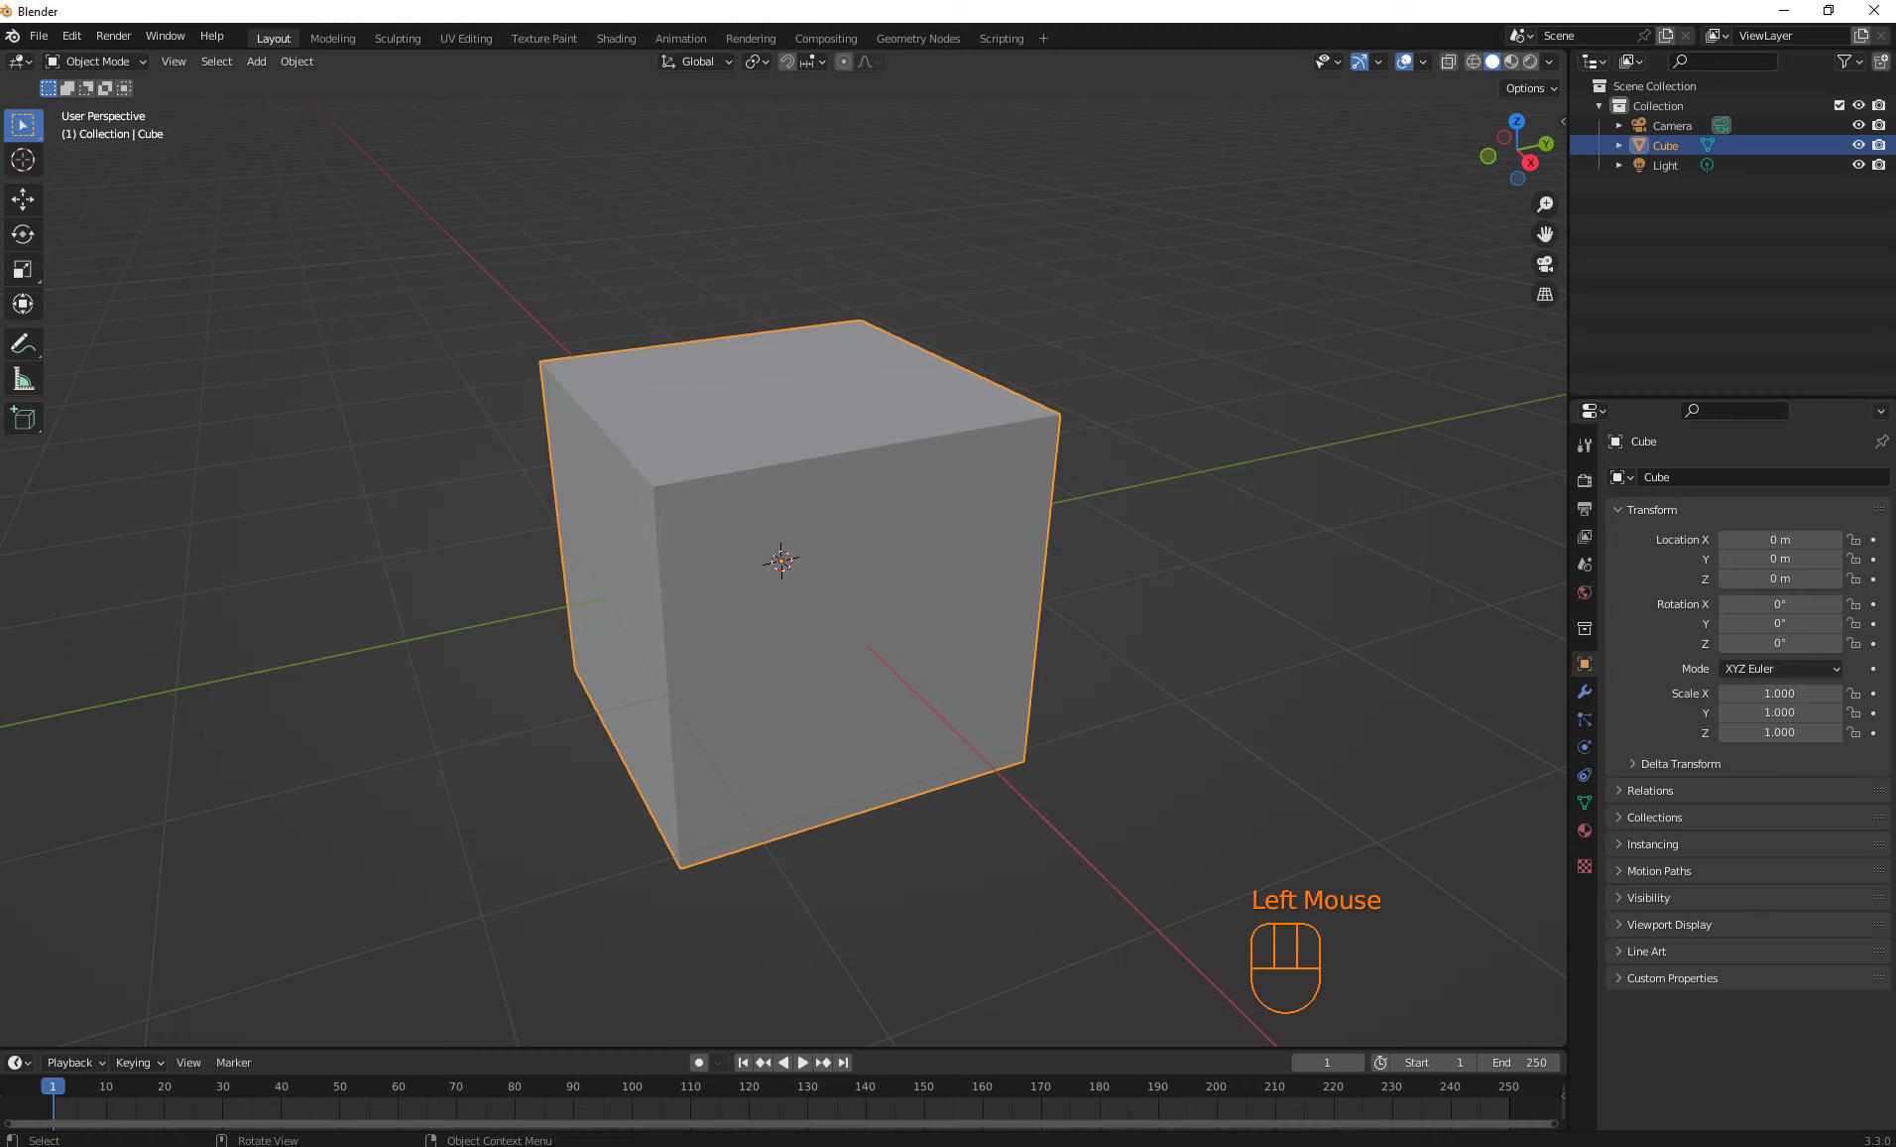
key(Delete)
key(shift+a)
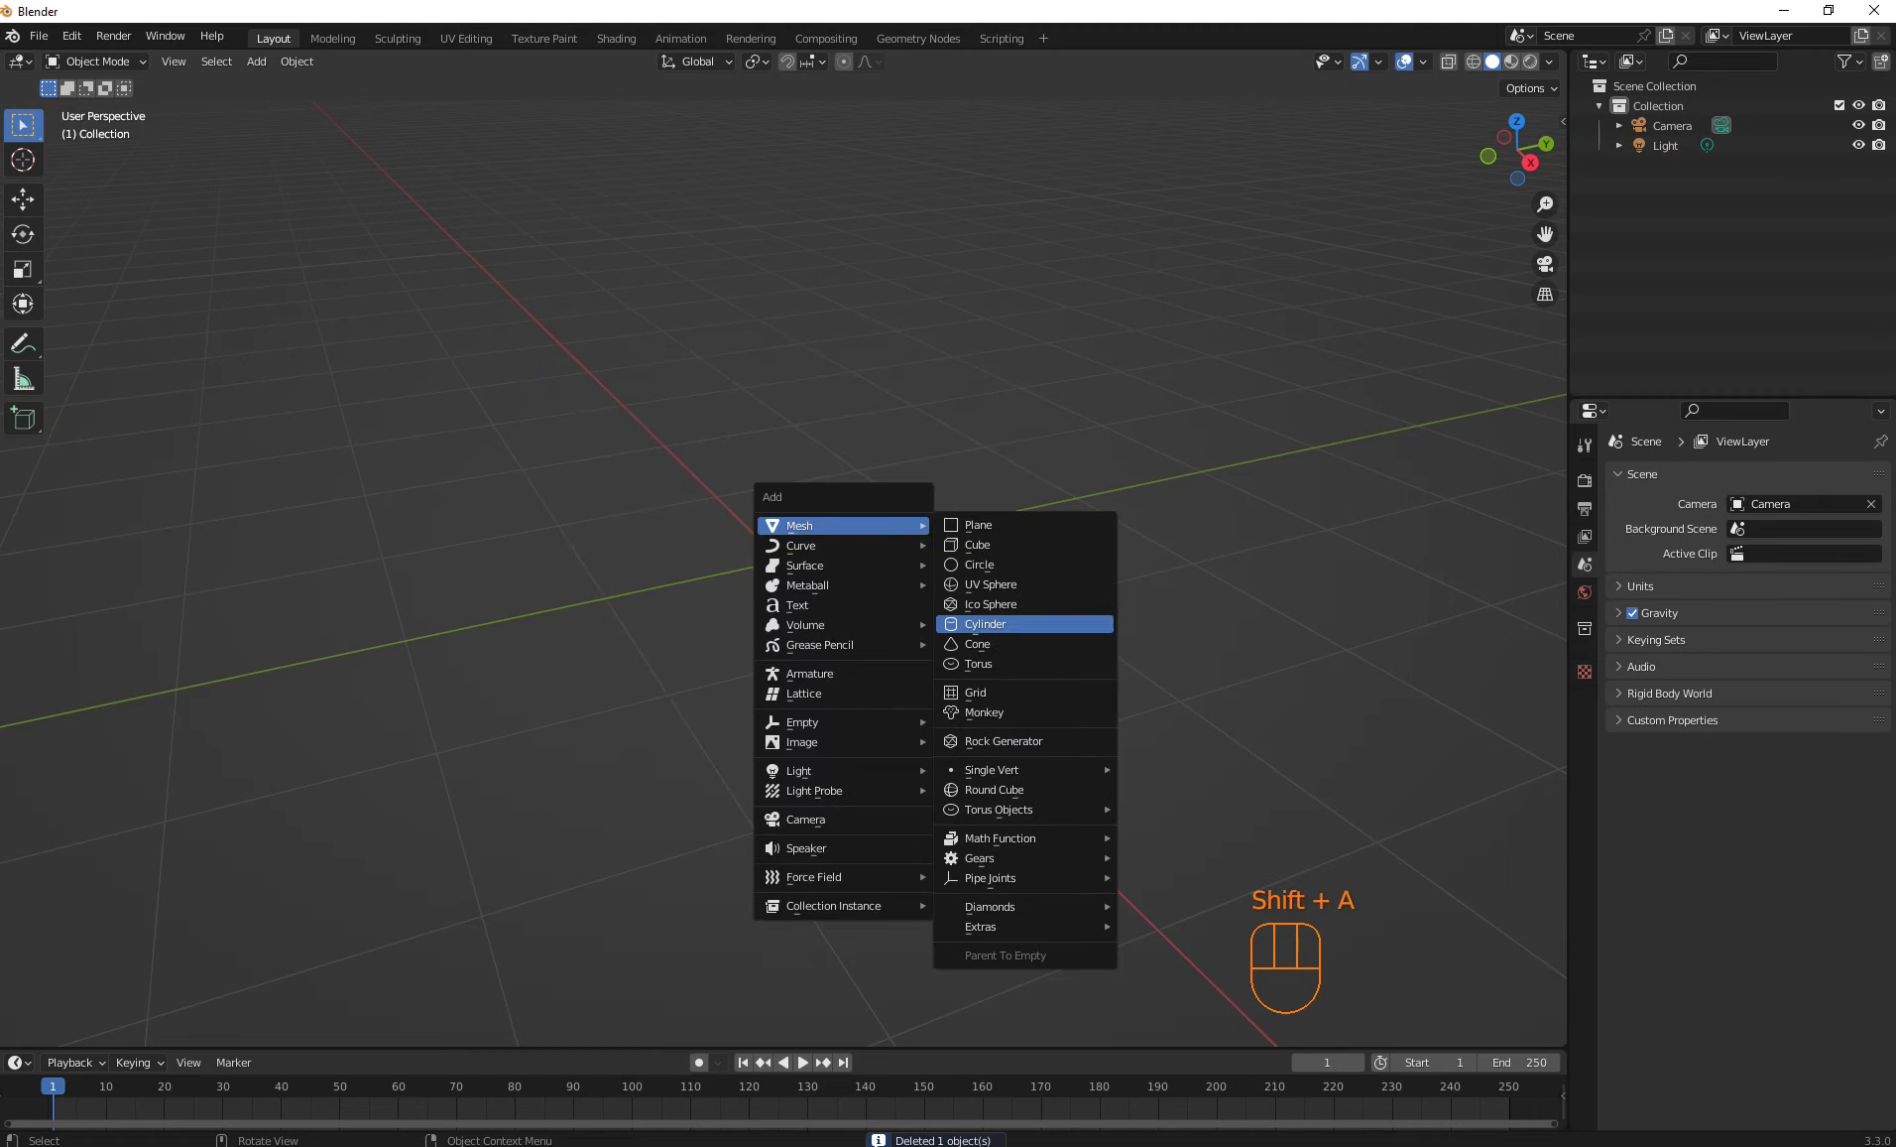
click(985, 624)
middle_drag(985, 624, 995, 716)
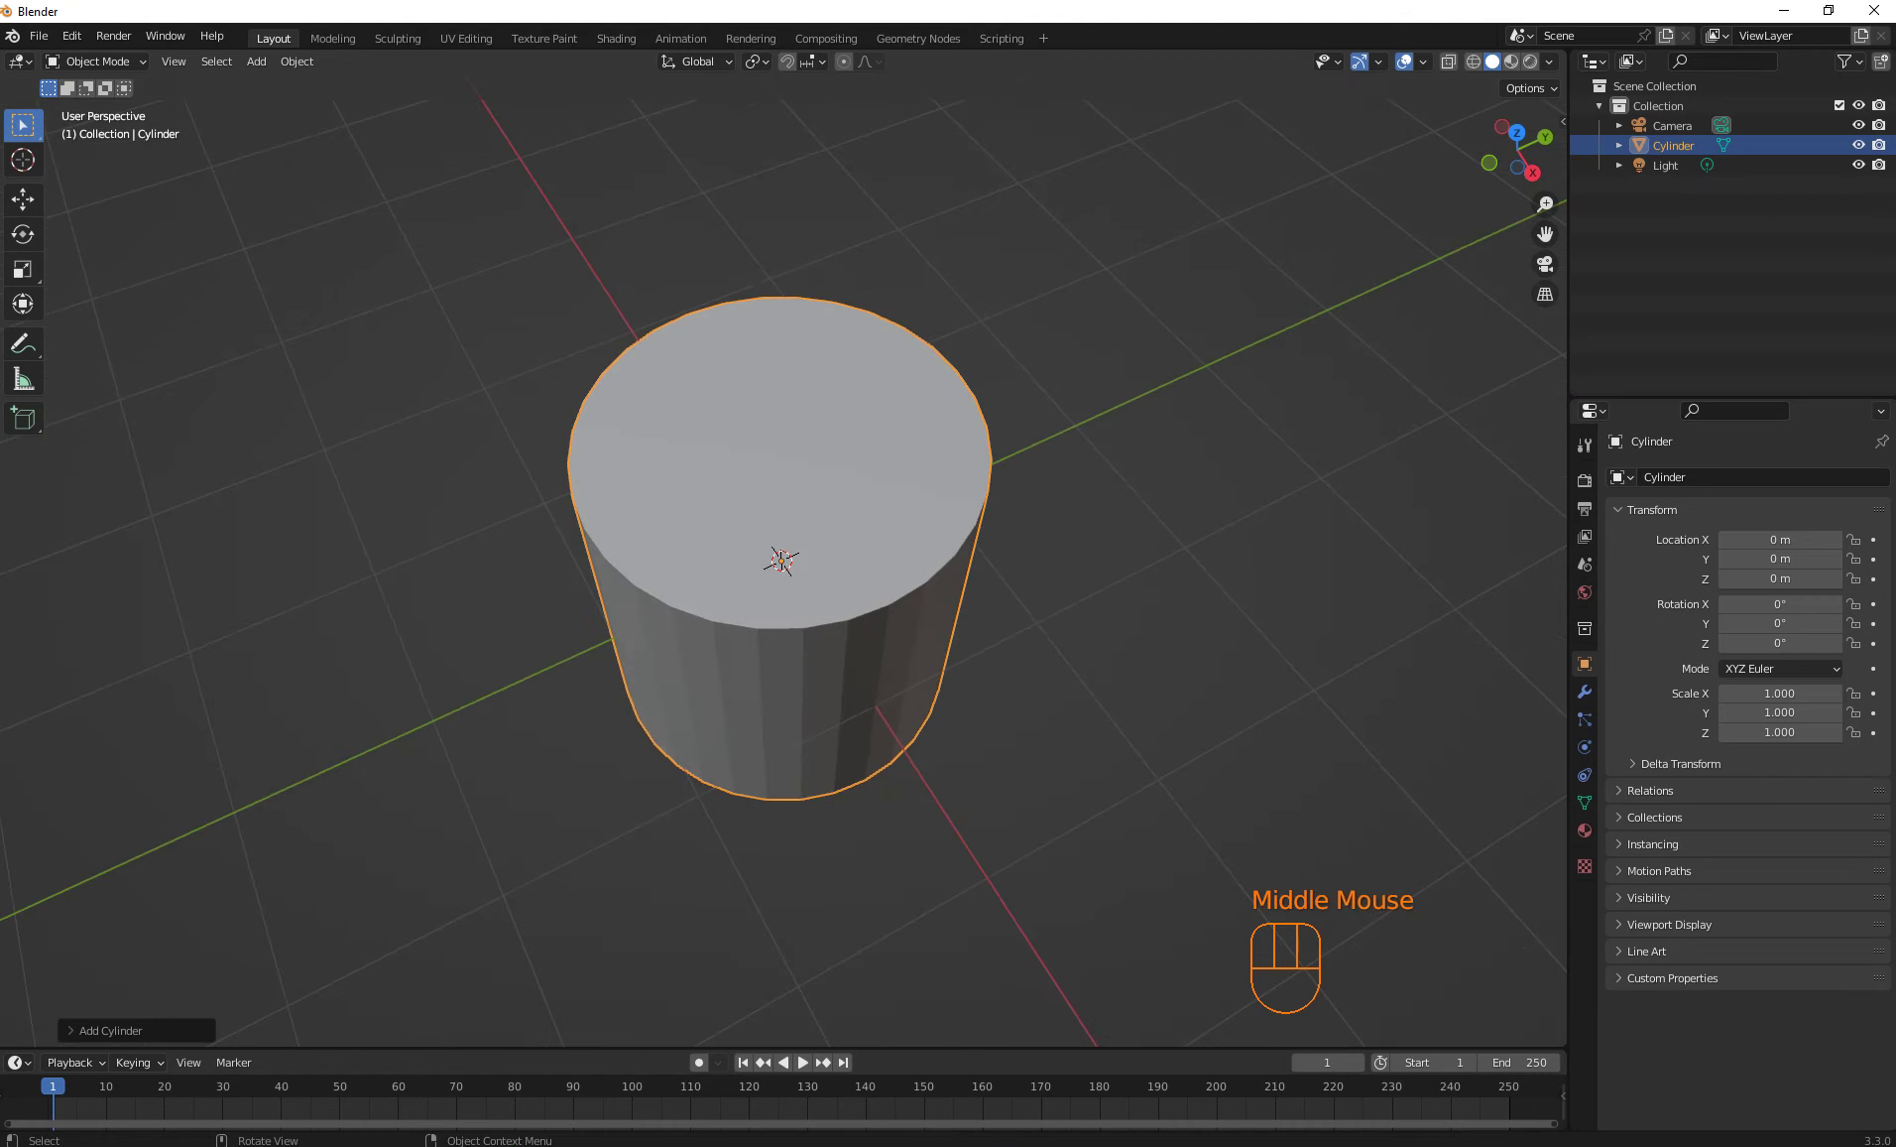
Set the new cylinder's vertex count to 12 and deselect it
click(109, 1029)
double_click(250, 792)
text(12)
key(Return)
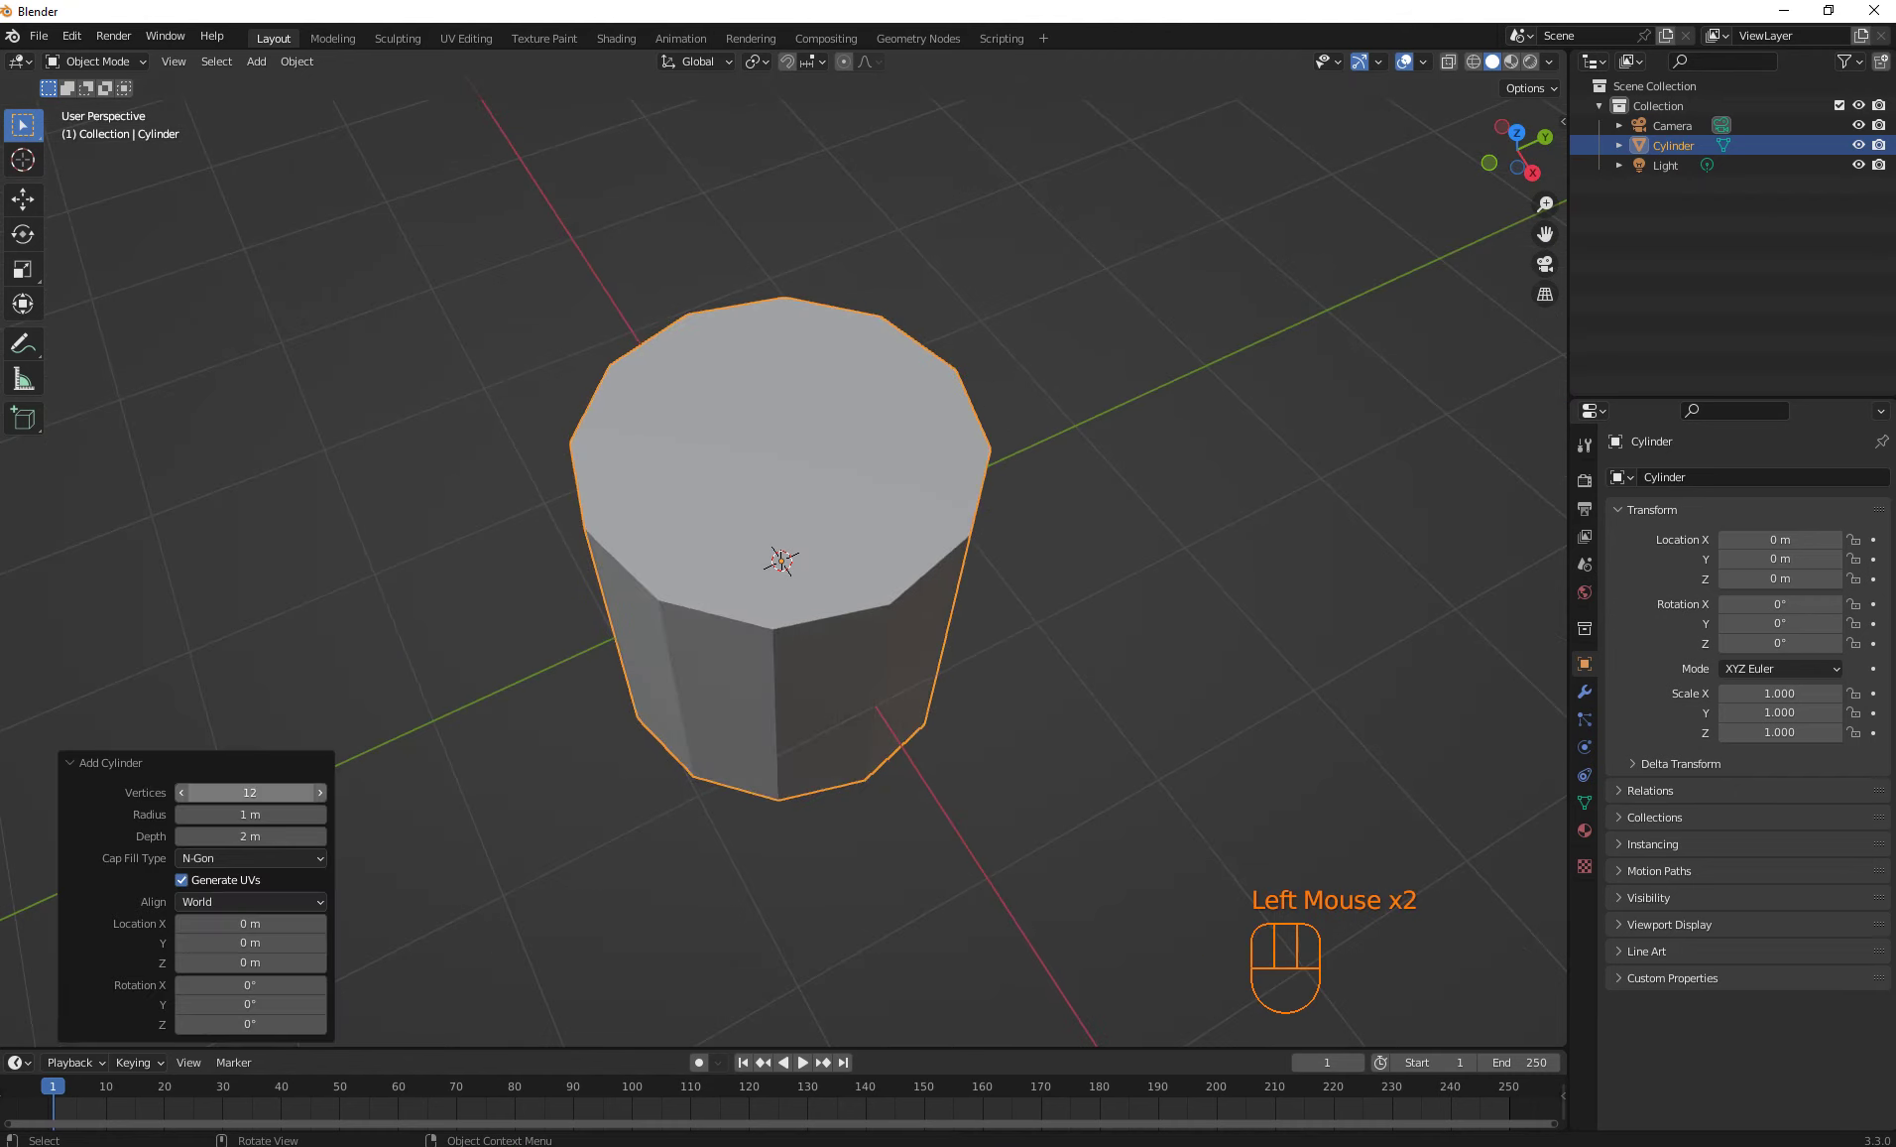
click(250, 791)
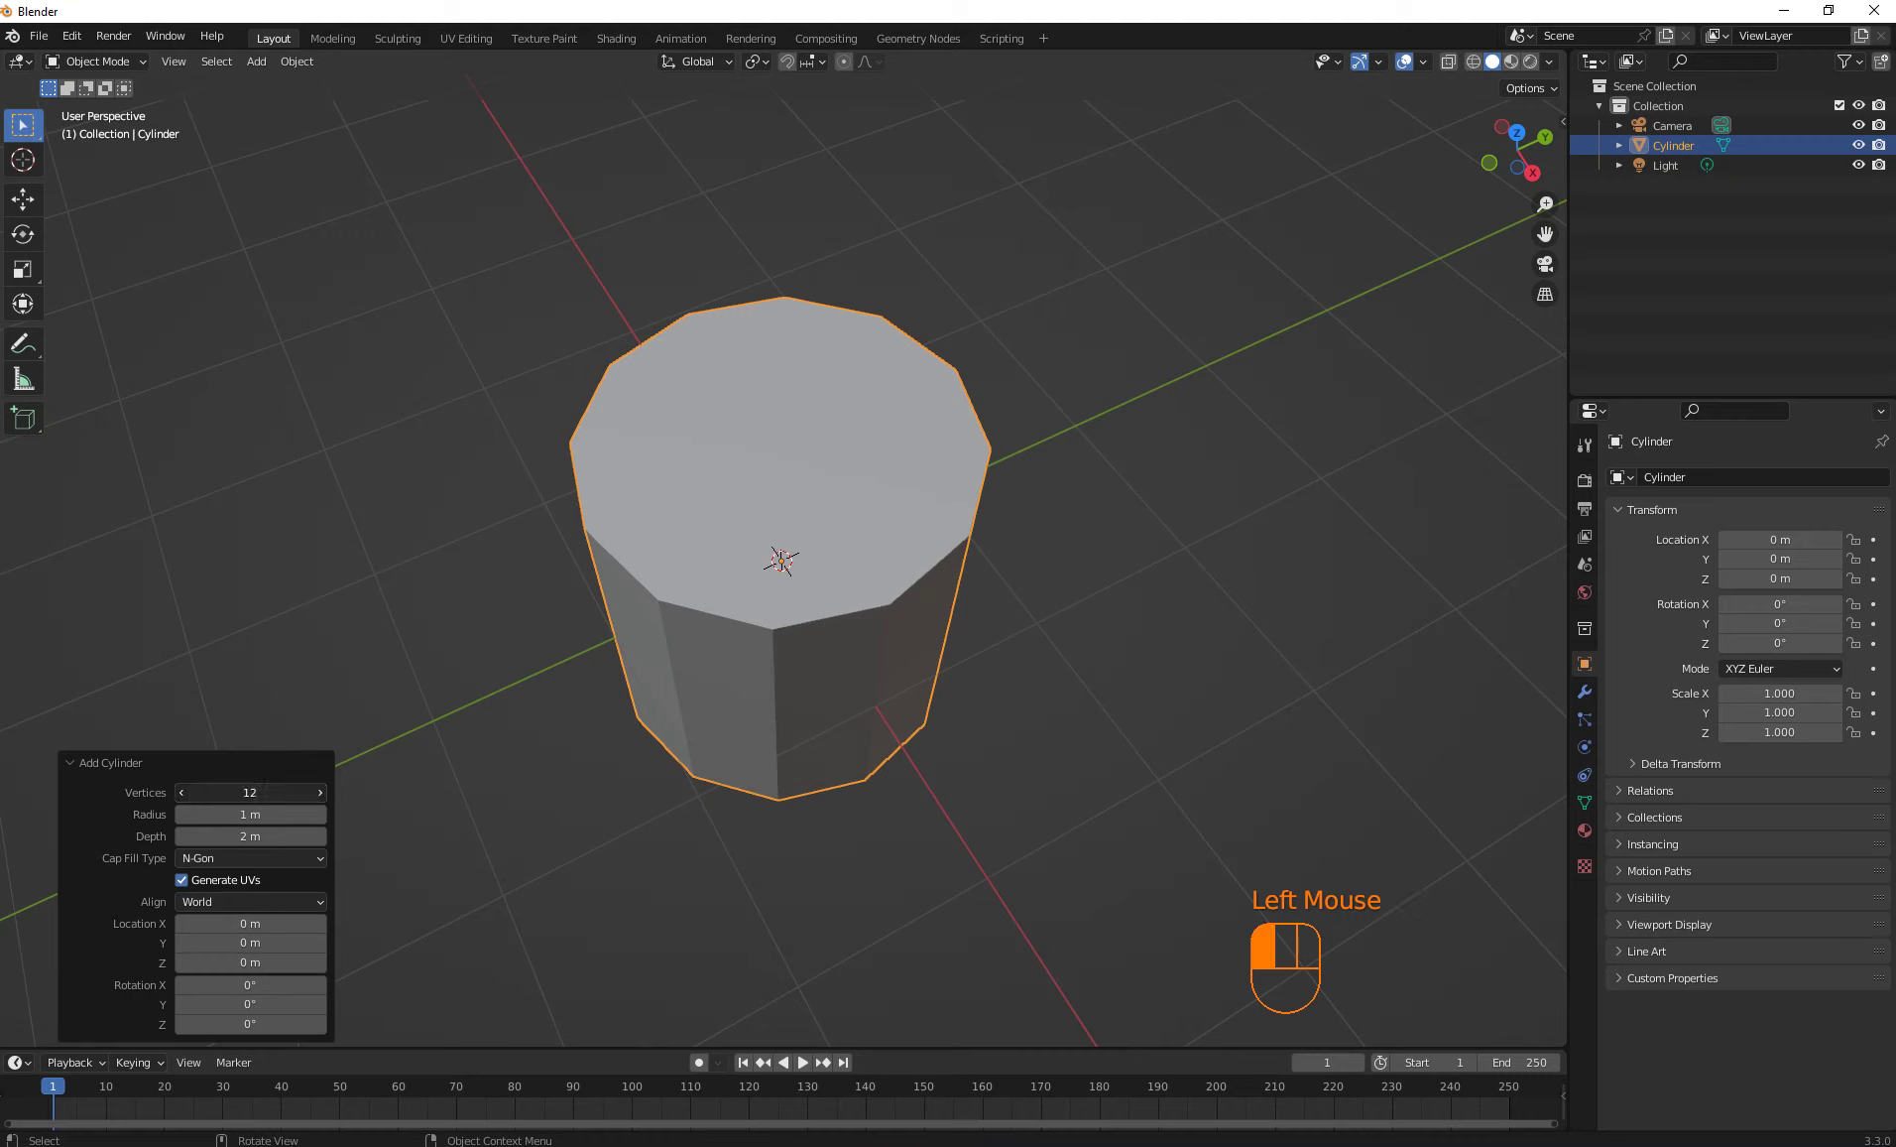
click(261, 780)
click(417, 694)
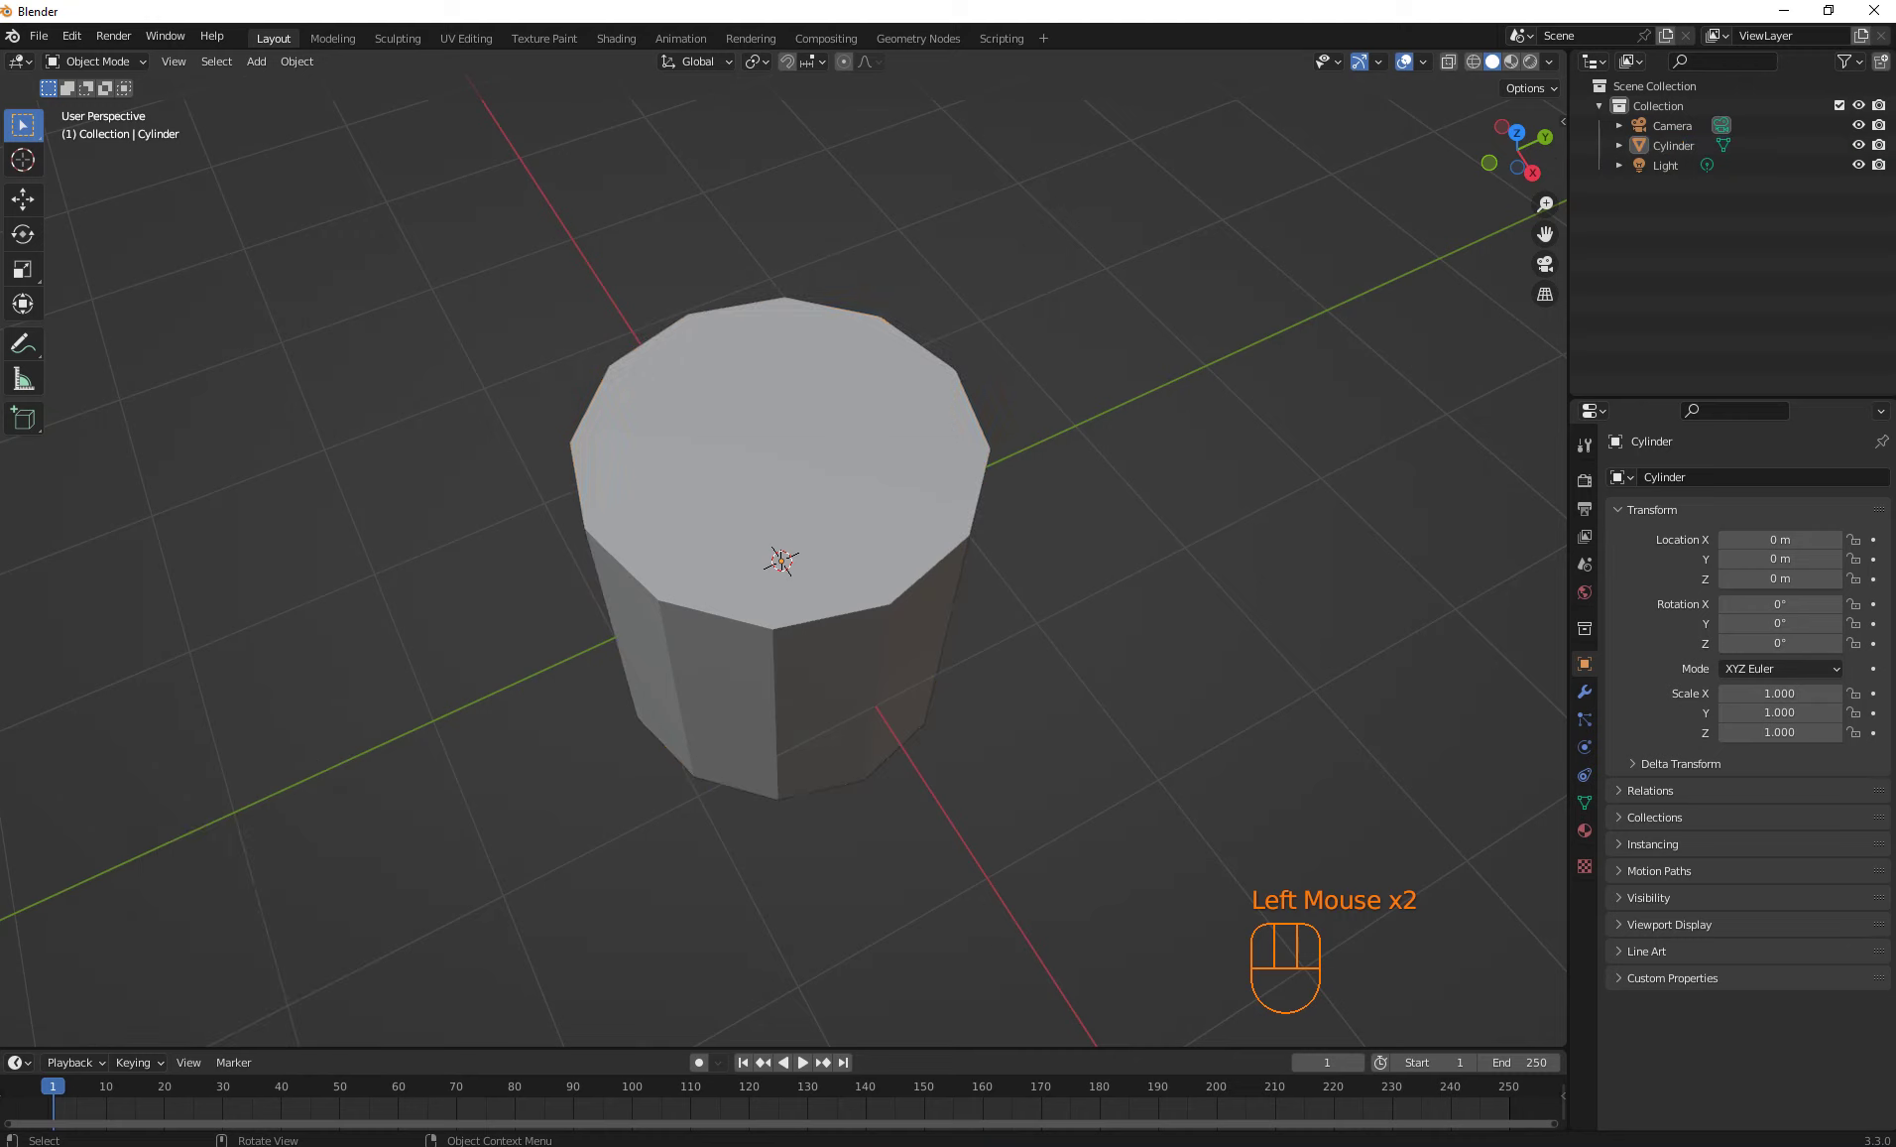
In Edit Mode, select the cylinder's top ring of vertices and extrude it inward, scaled to about 0.81
click(780, 545)
key(Tab)
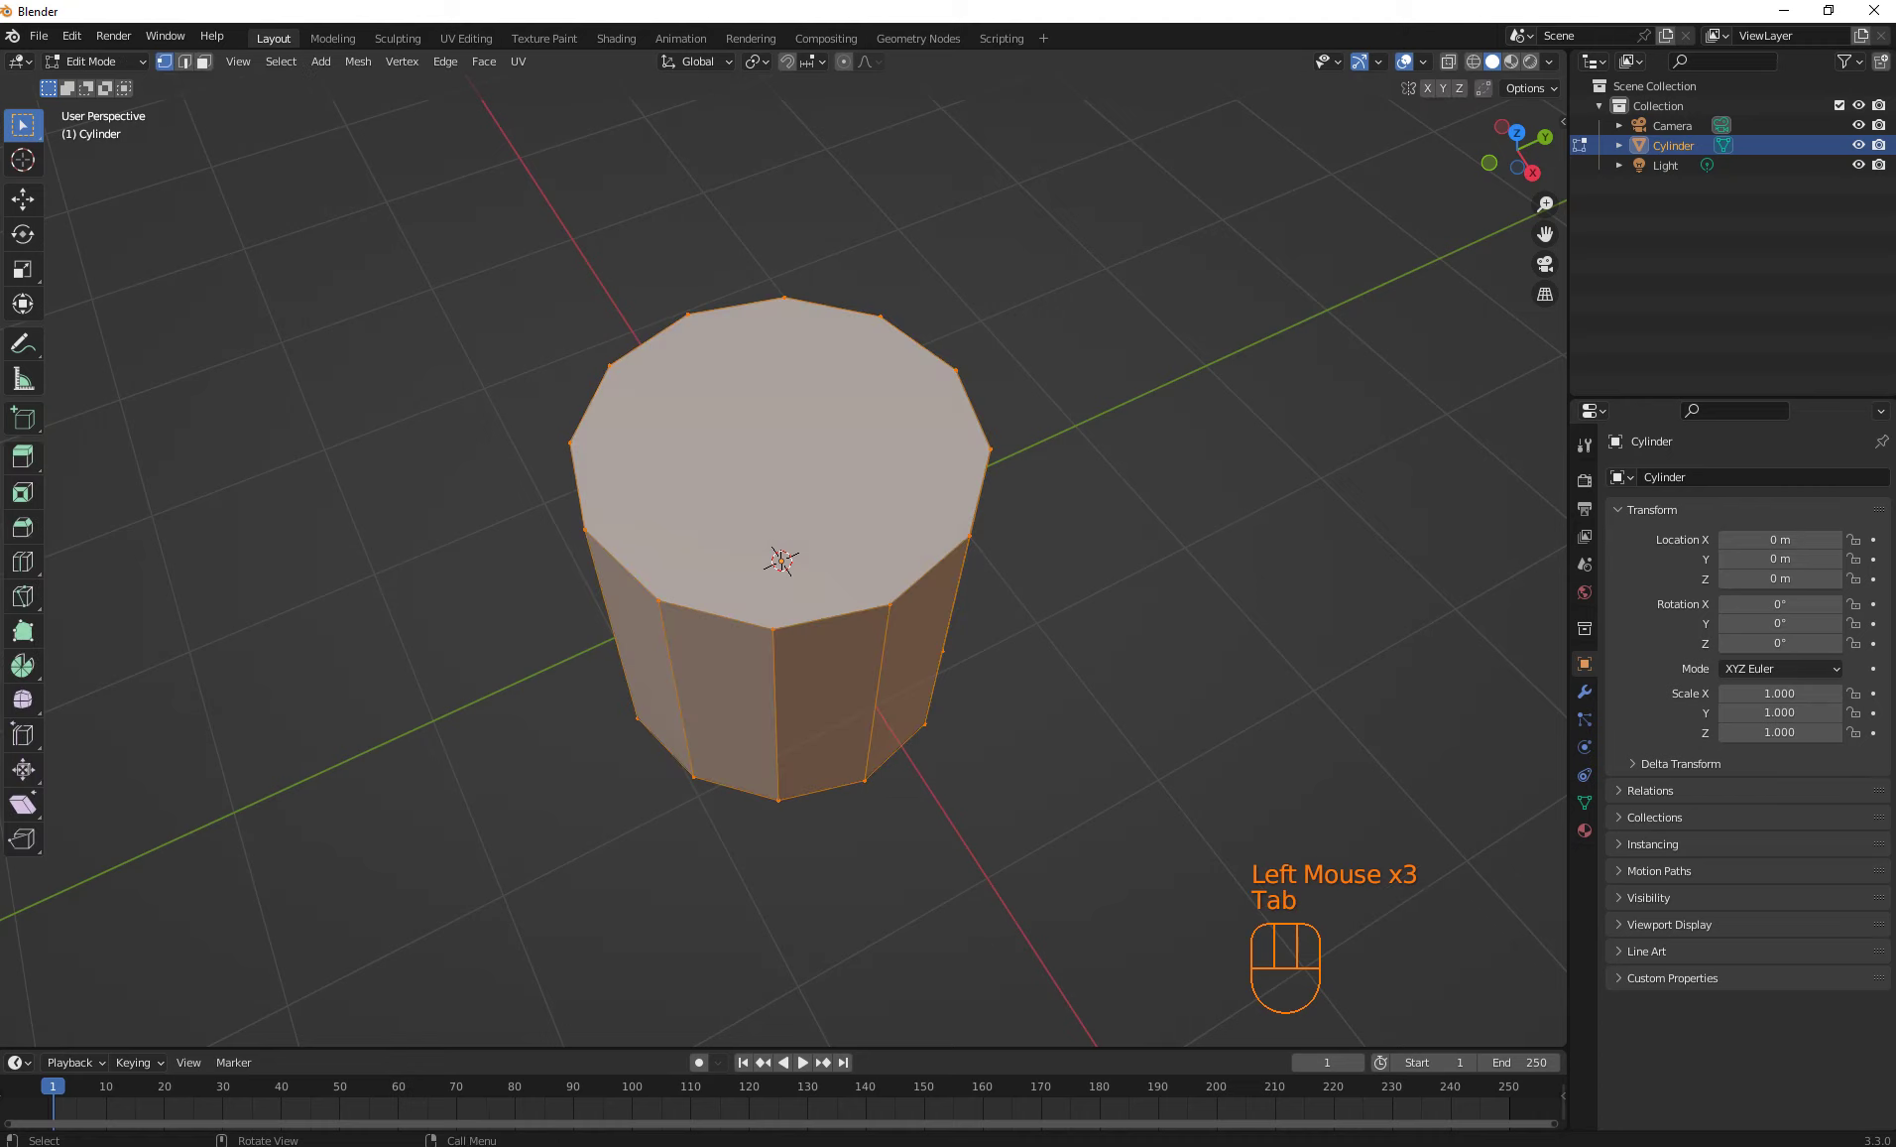
click(417, 694)
drag(344, 202, 1180, 659)
click(1033, 252)
drag(1033, 252, 499, 631)
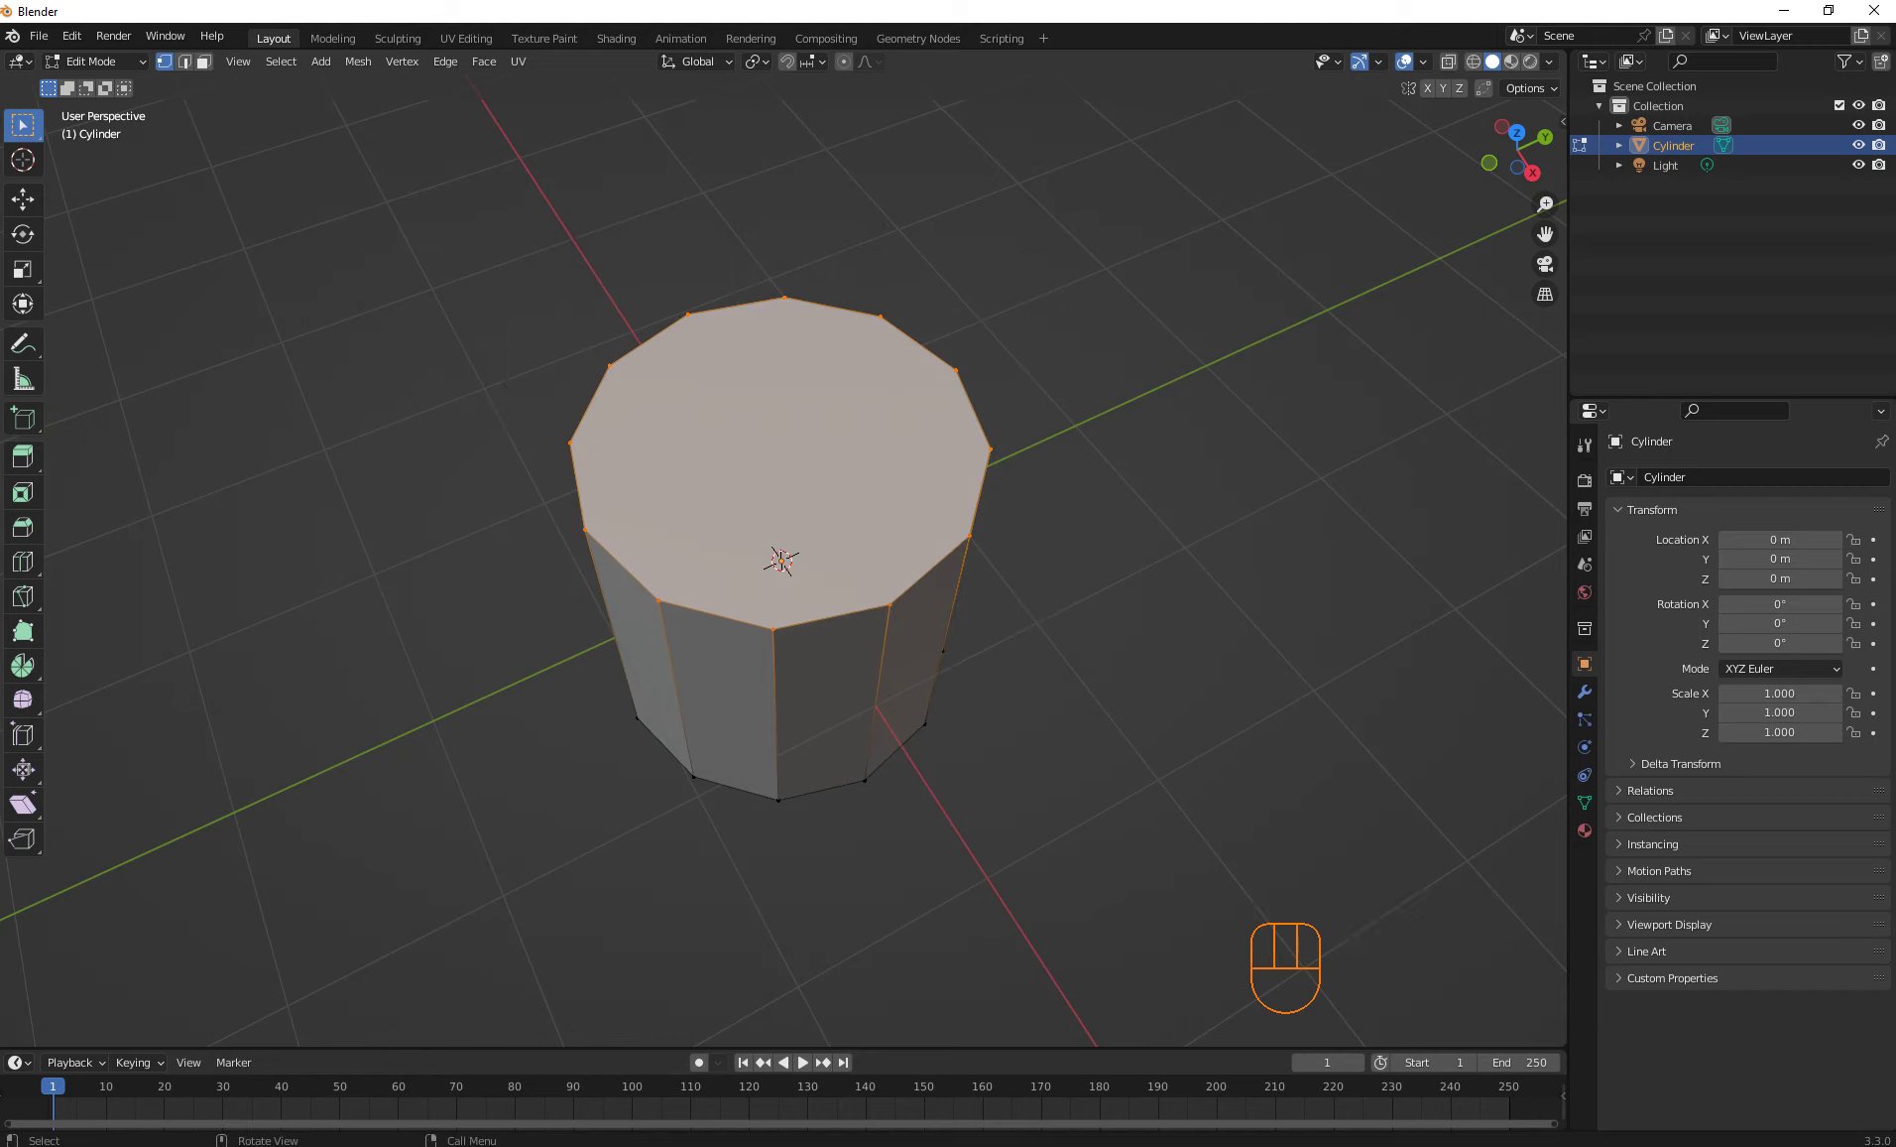
key(e)
key(s)
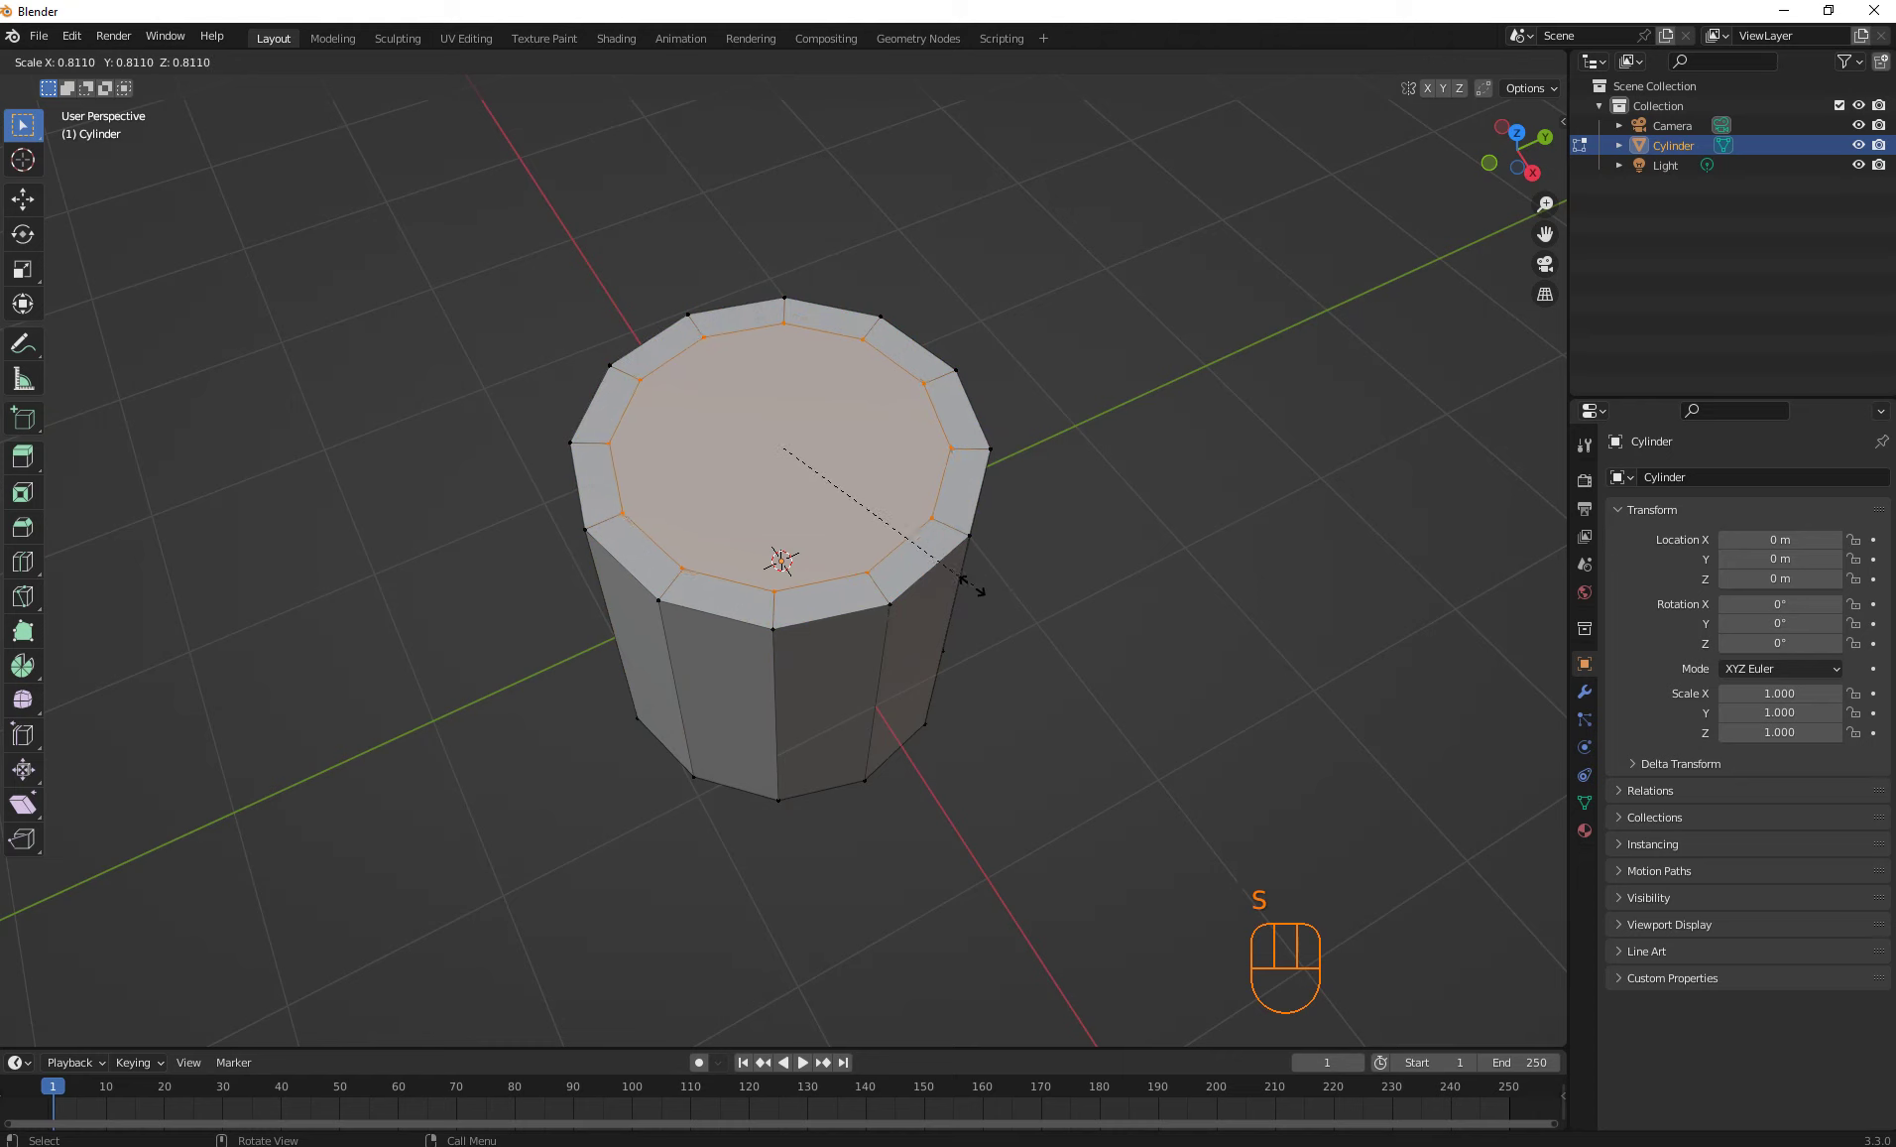
click(976, 589)
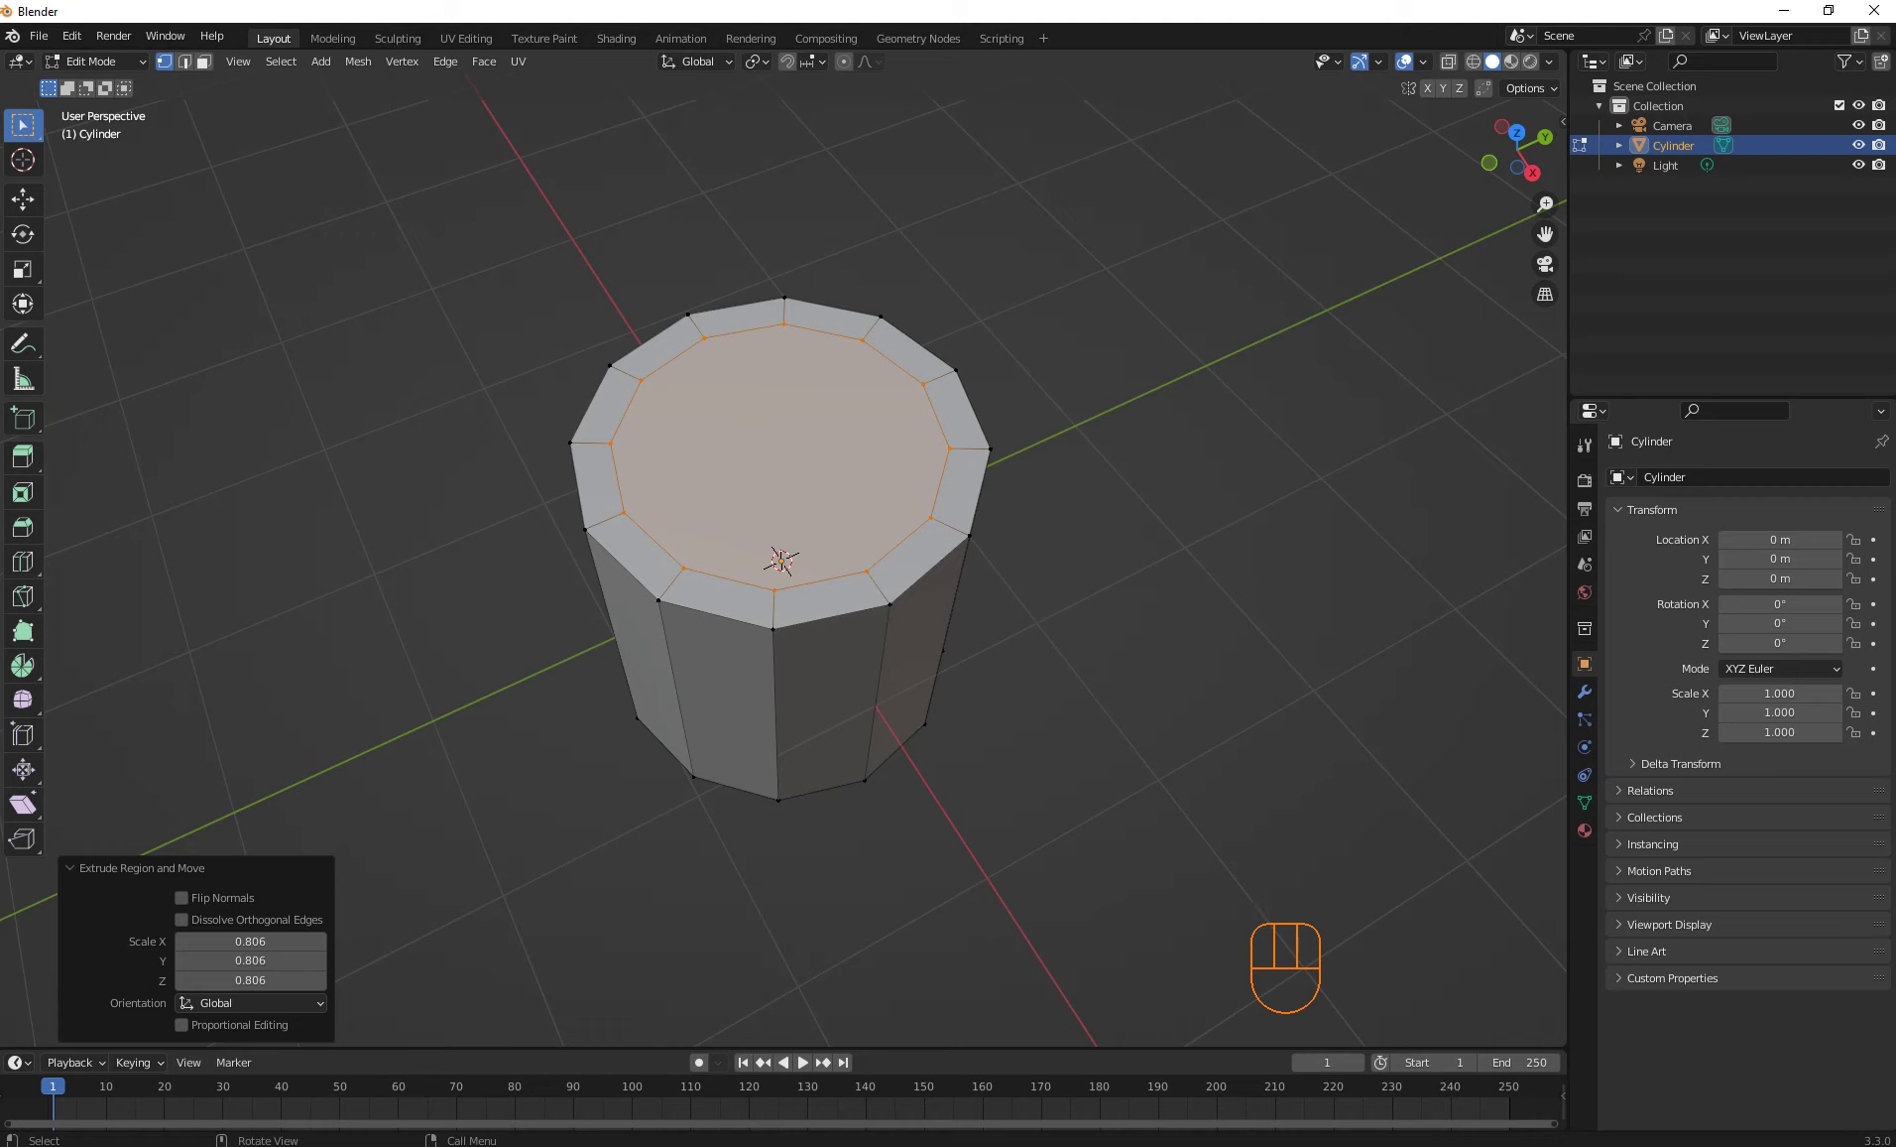
Duplicate one face of the top rim in place and raise the copy about 0.6 m along Z
click(203, 62)
click(636, 553)
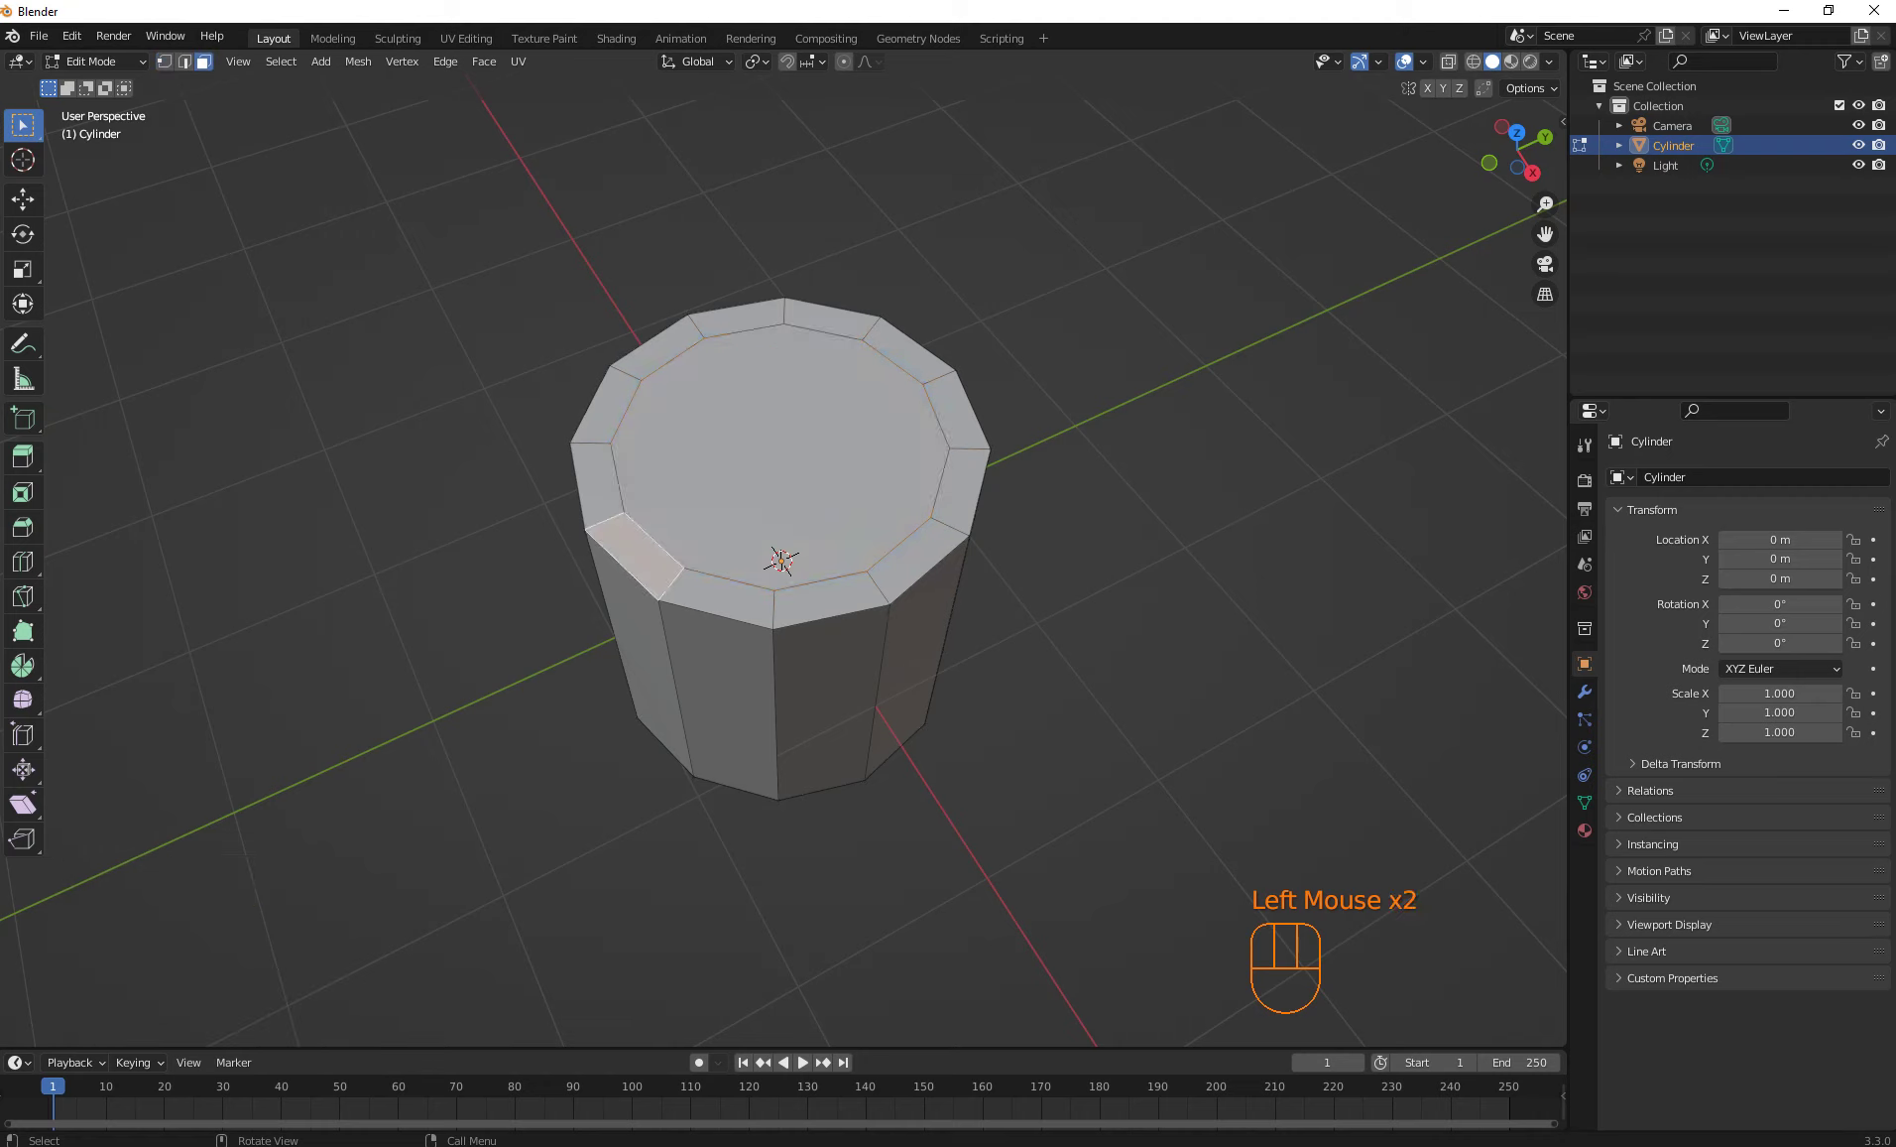
key(shift+d)
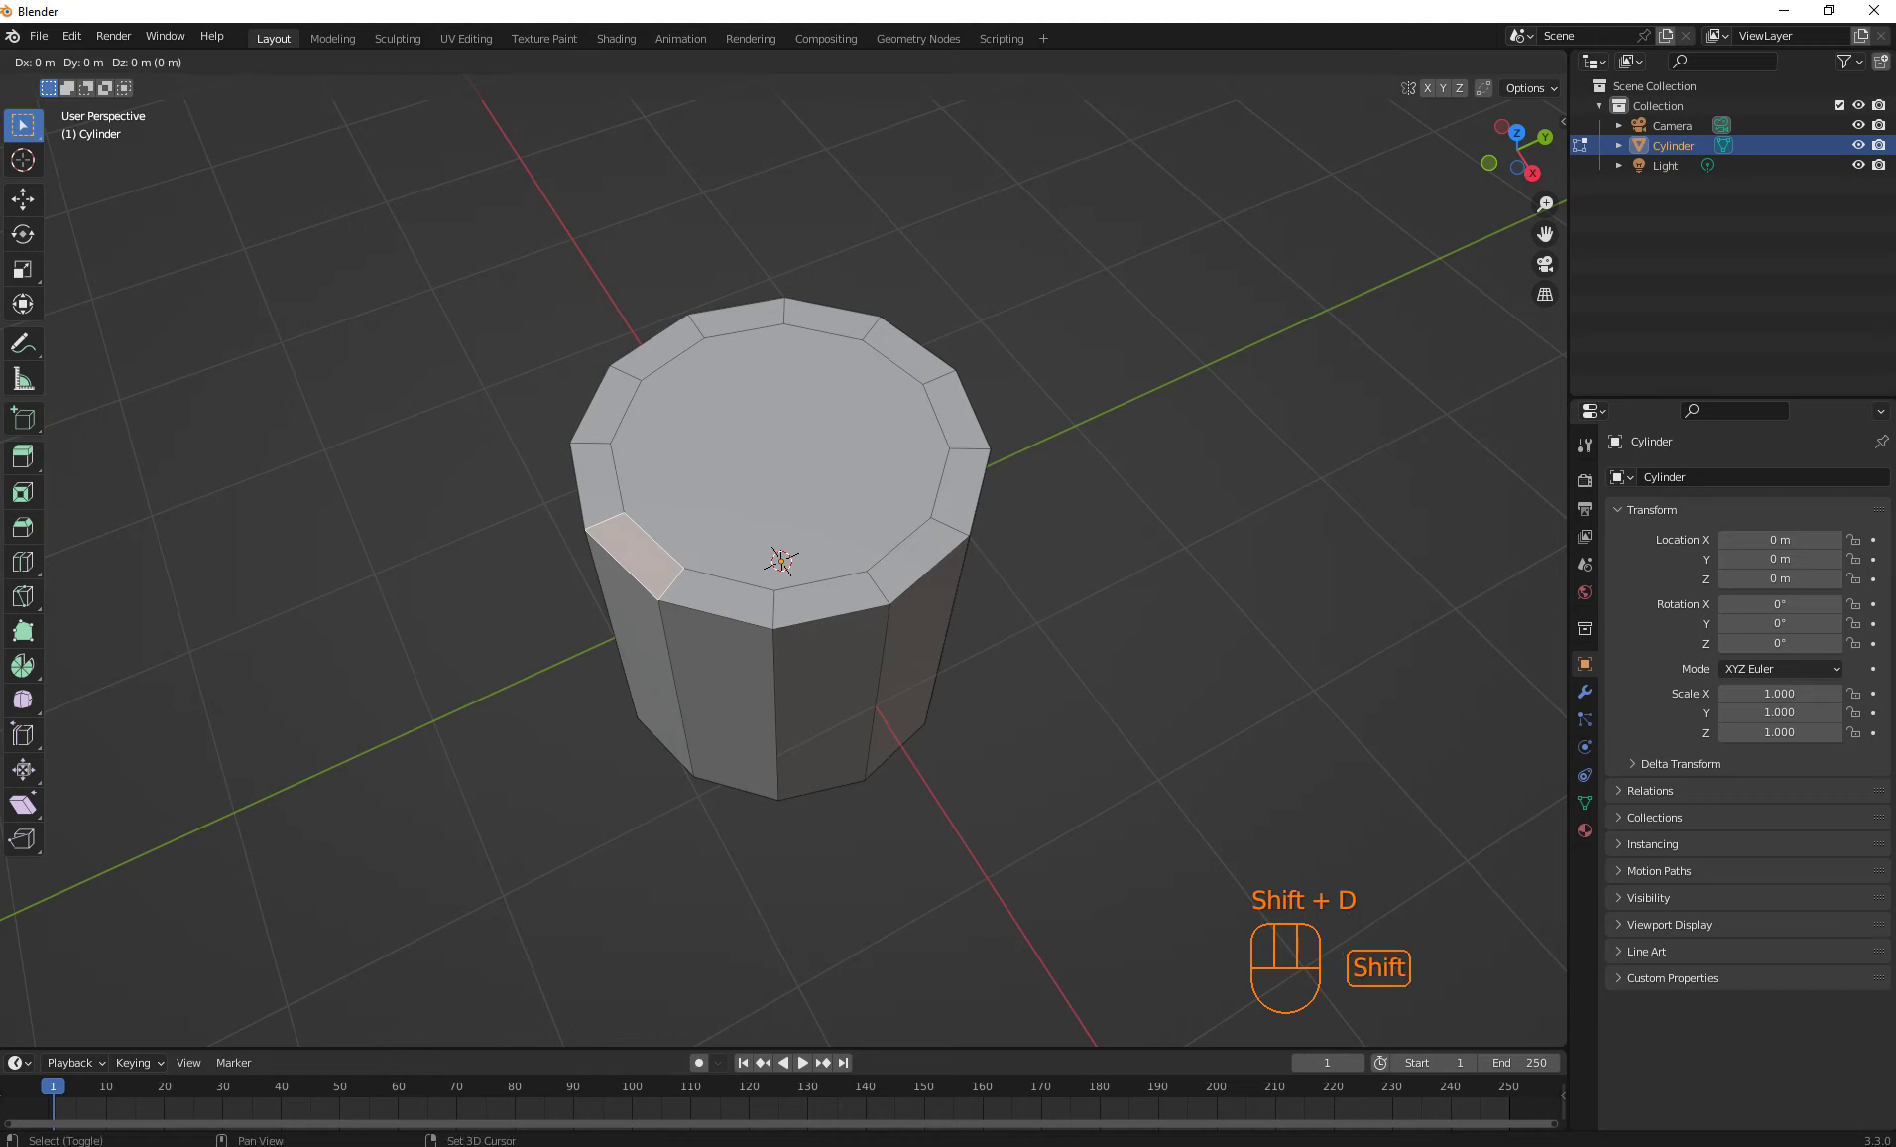
key(Escape)
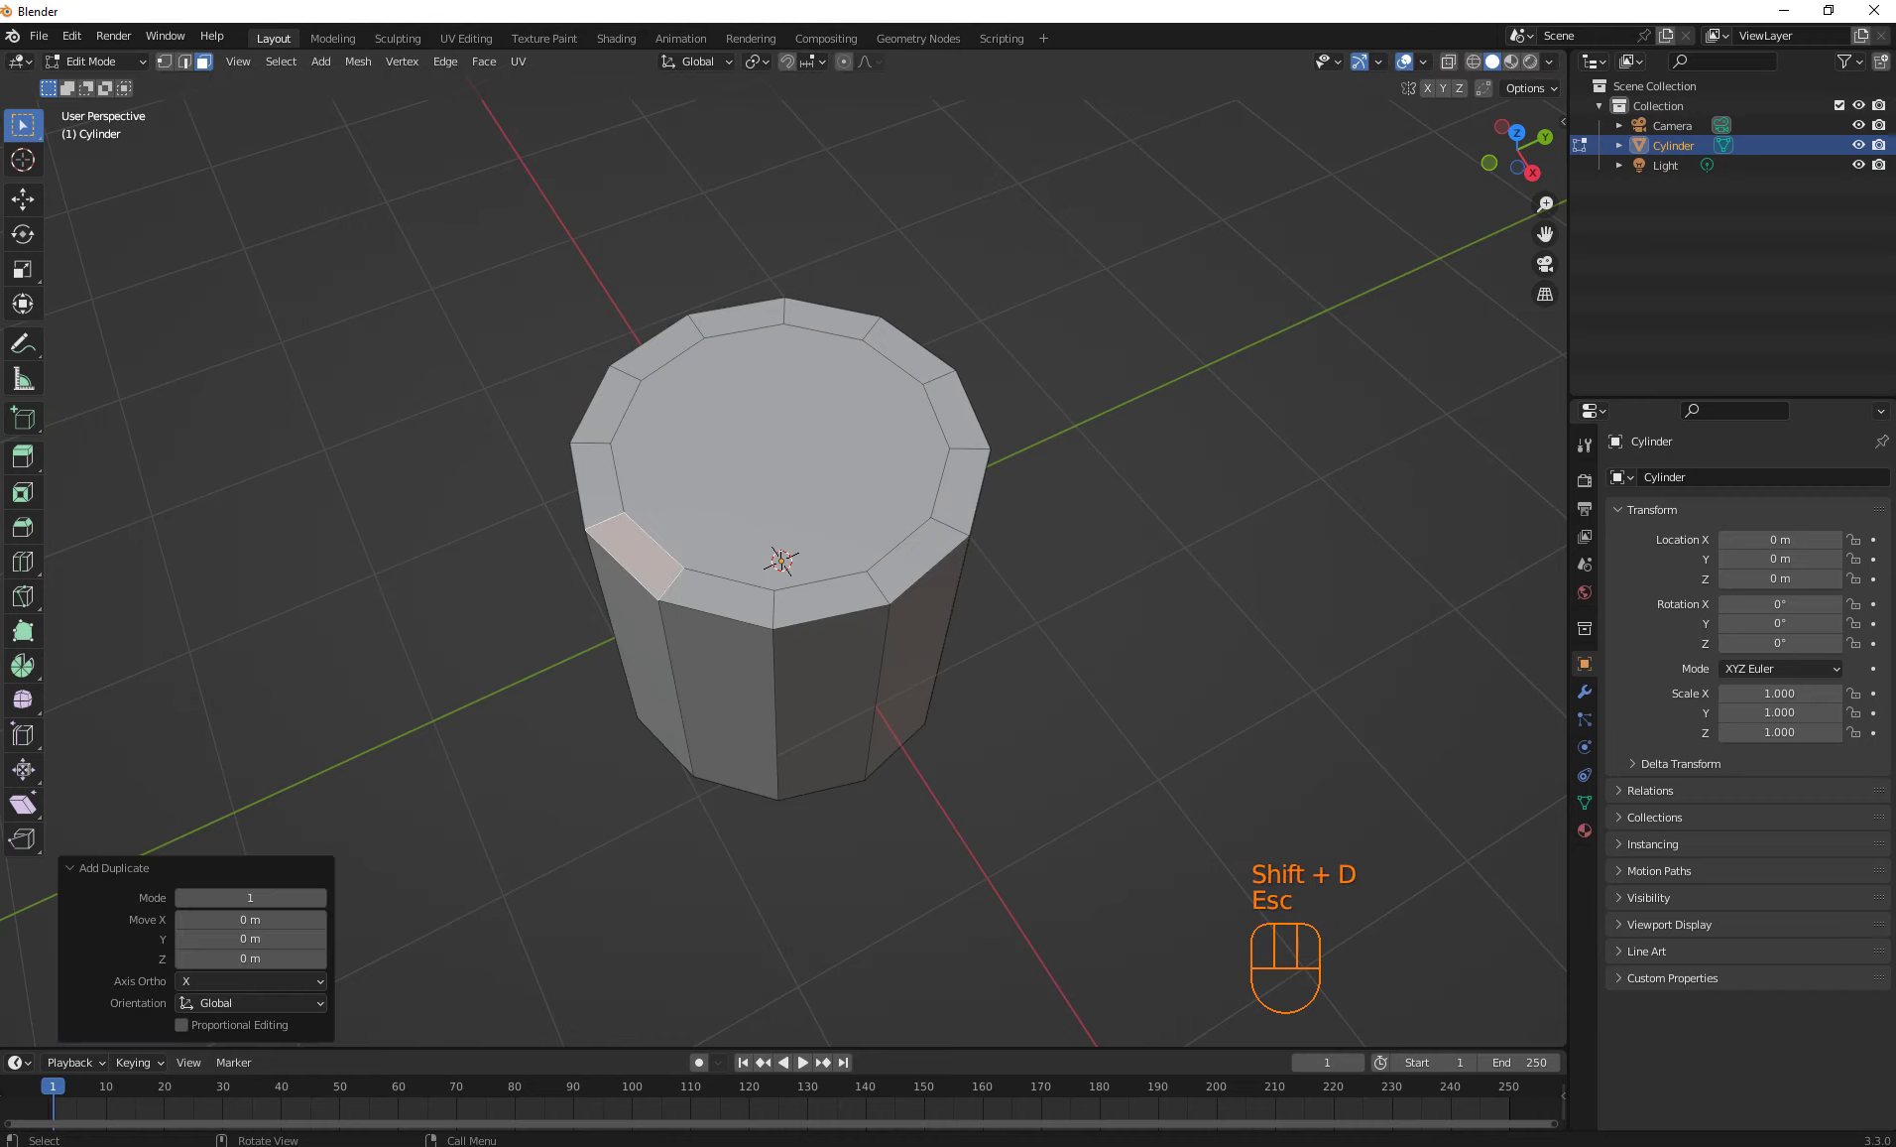
key(g)
key(z)
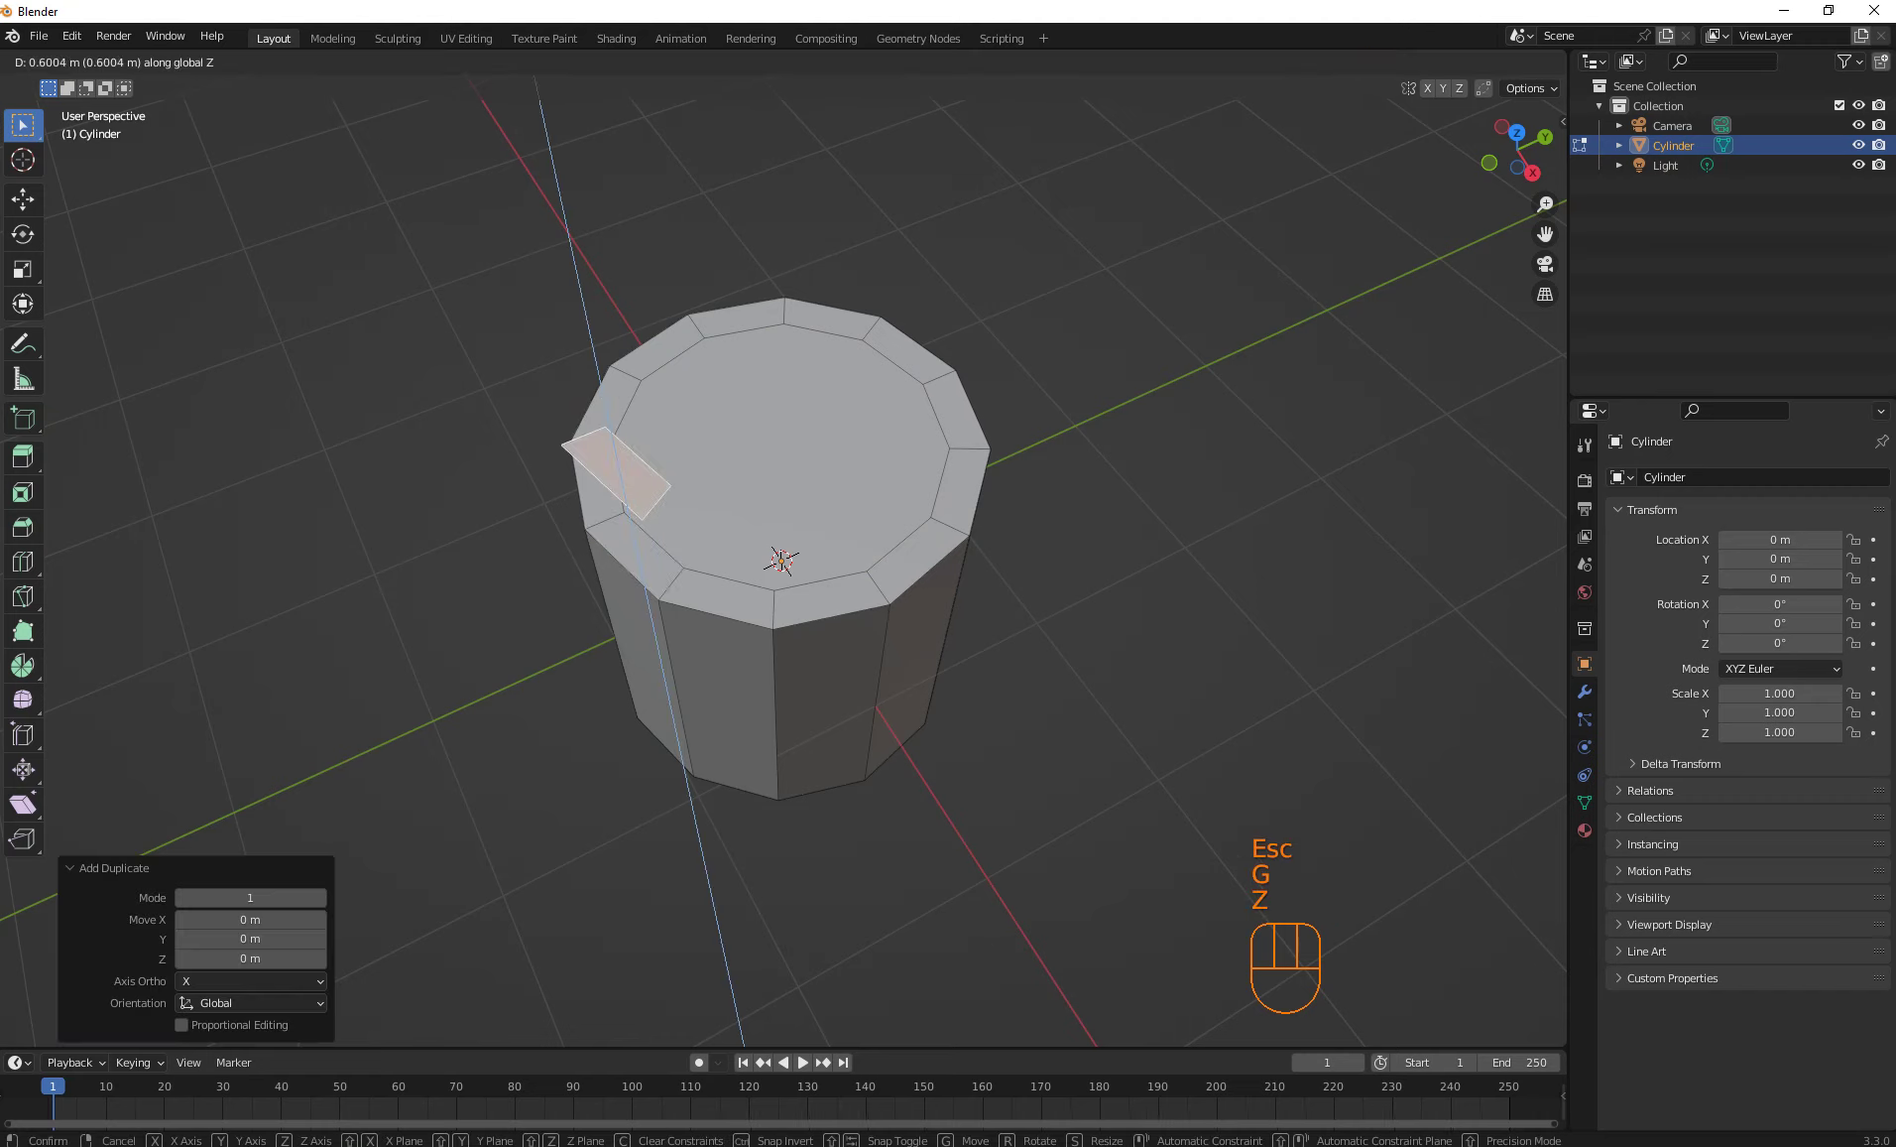
click(615, 473)
middle_drag(615, 473, 635, 376)
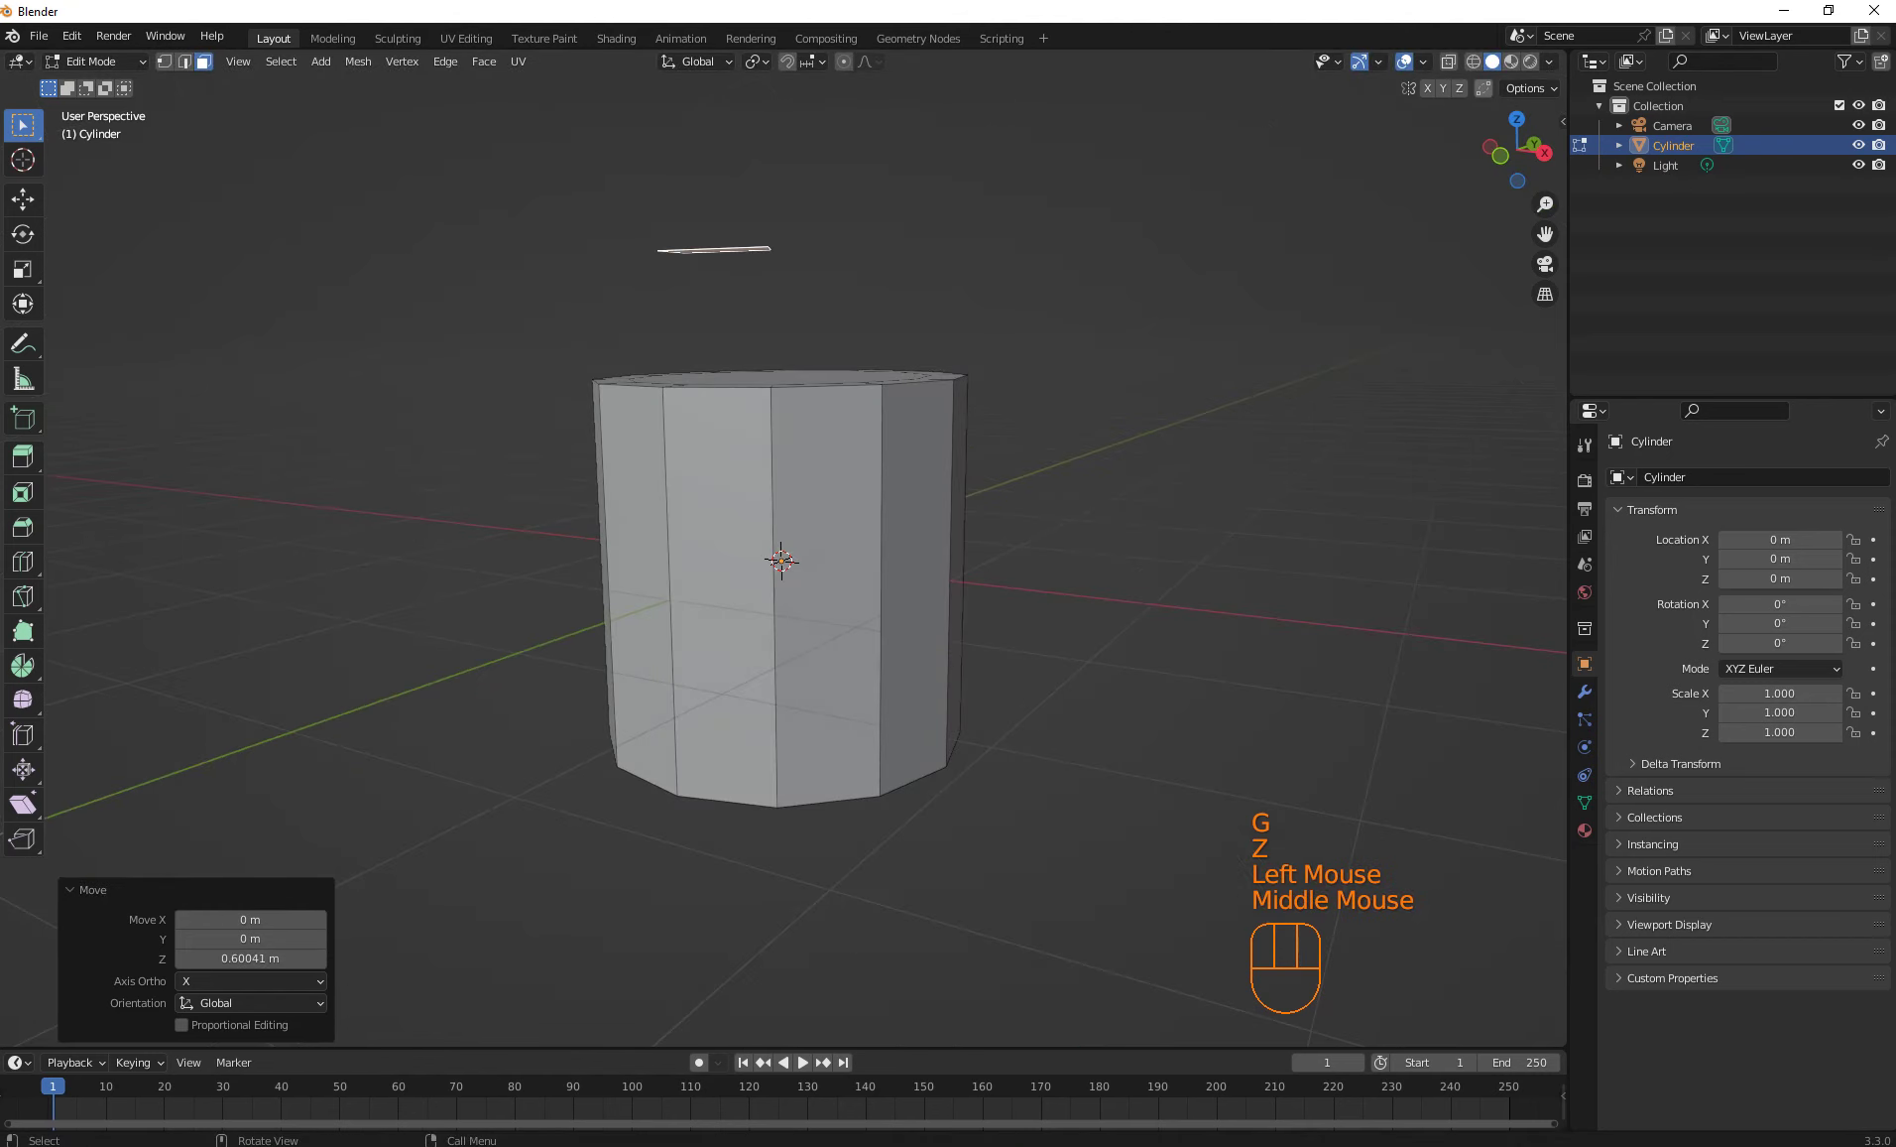
Delete all of the original cylinder's faces, edges and vertices, keeping only the raised rim face
click(1448, 61)
drag(497, 312, 1114, 889)
key(Delete)
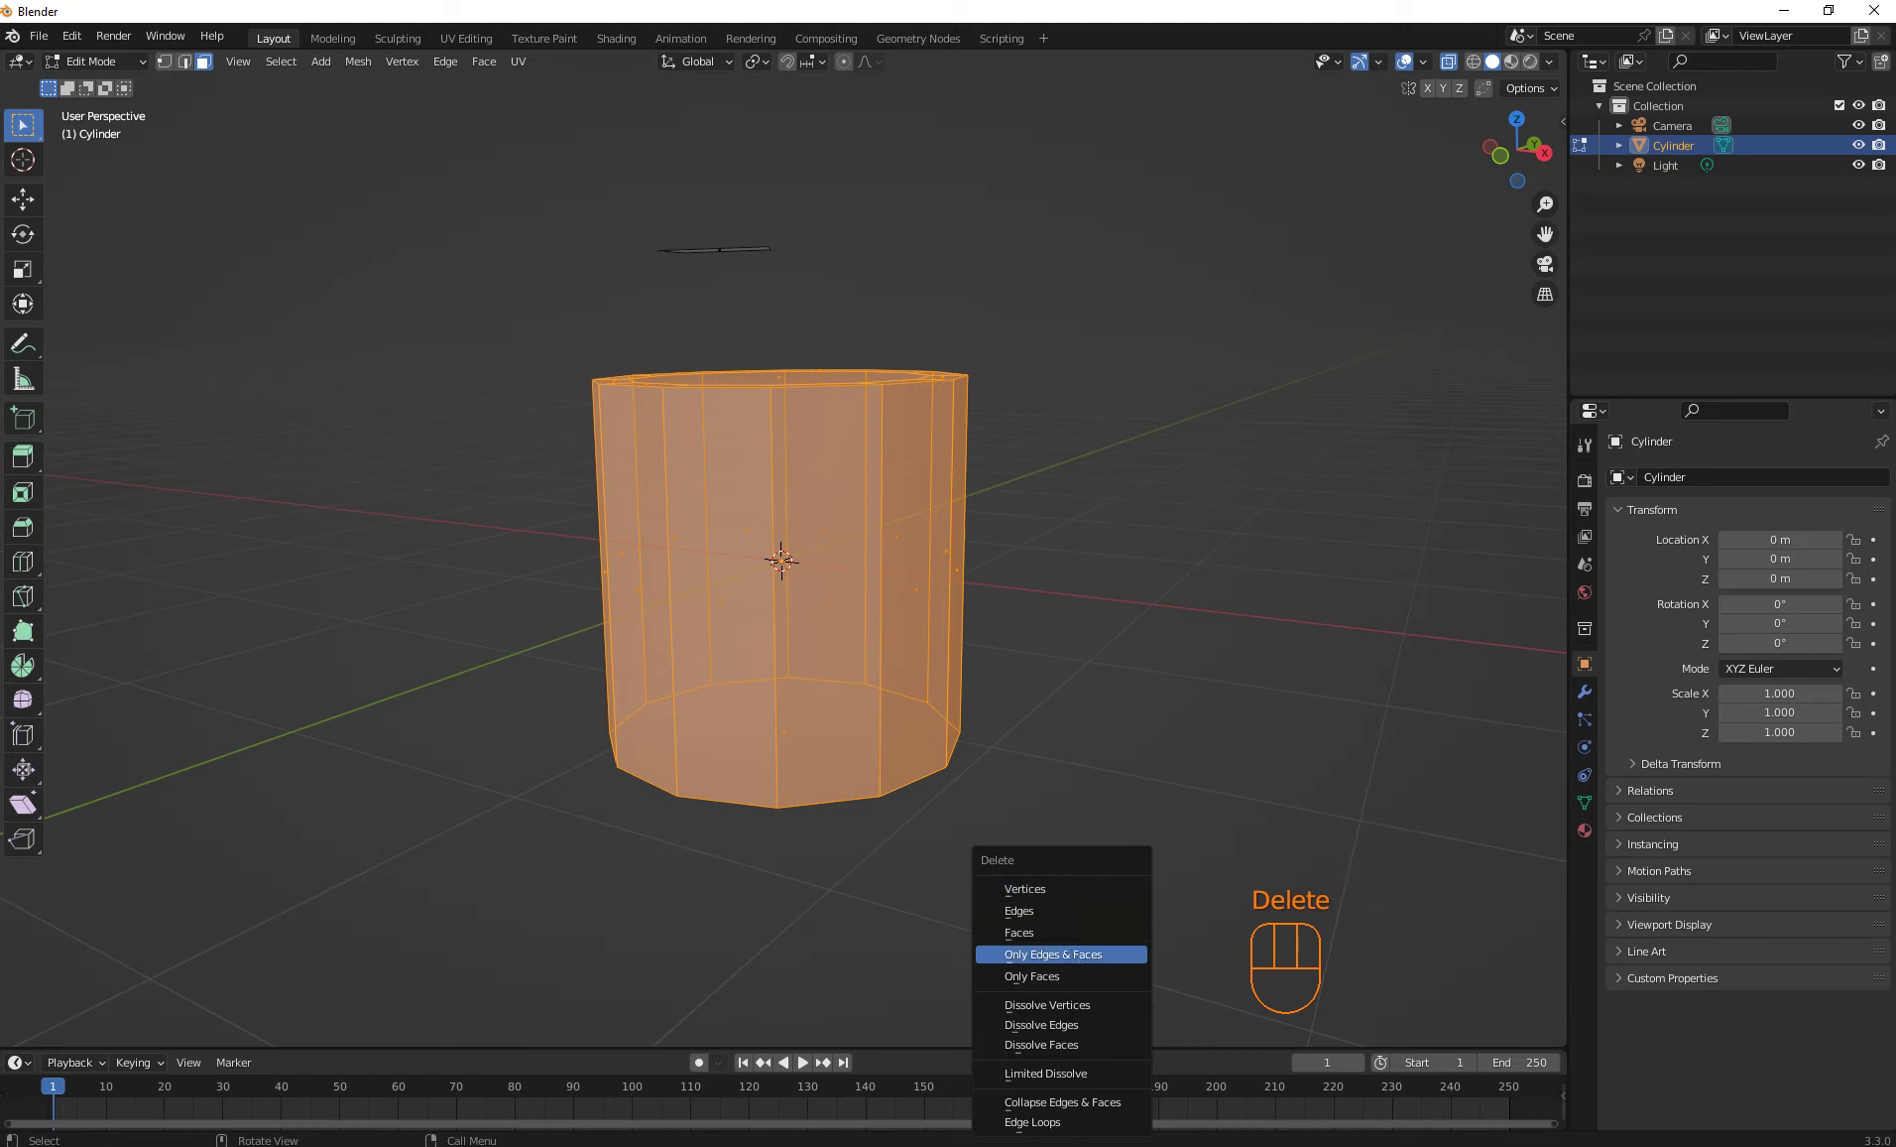
click(1053, 953)
click(165, 61)
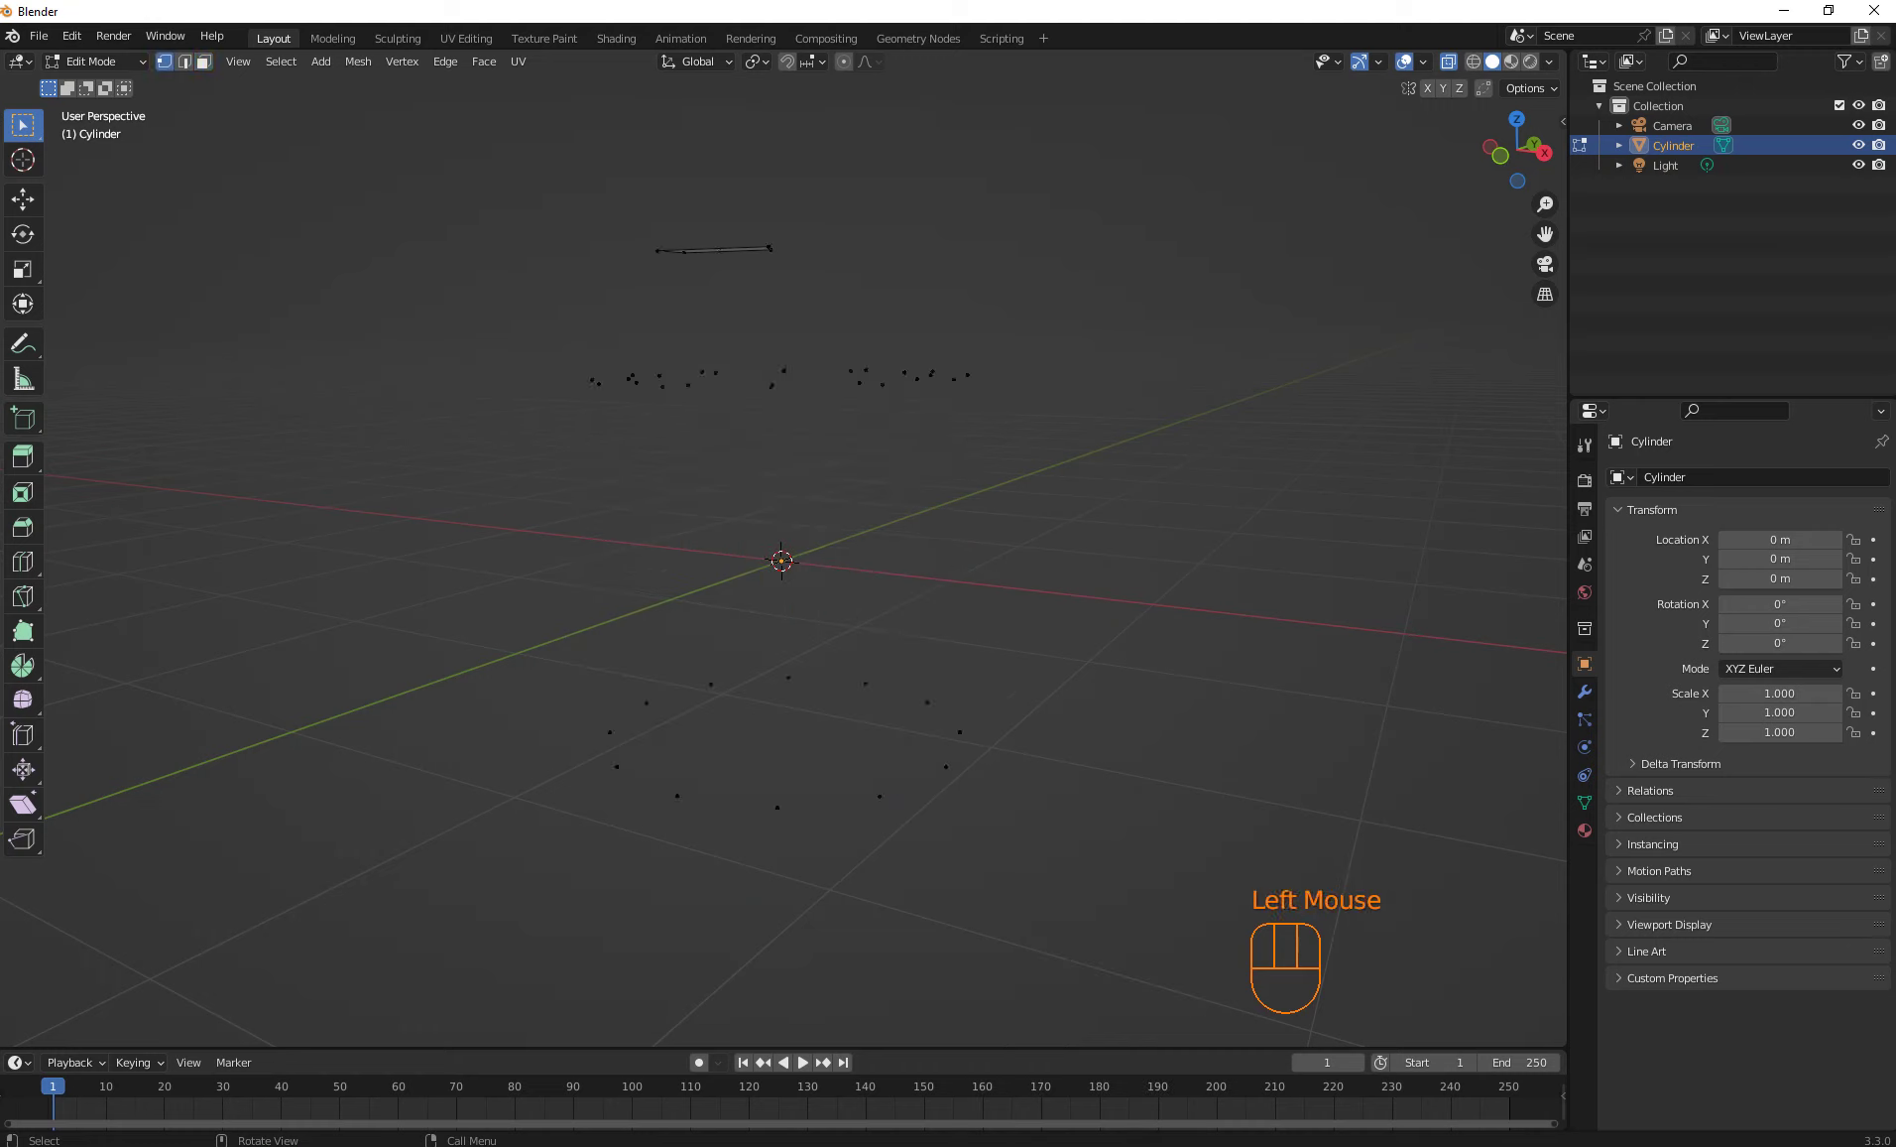
drag(456, 303, 1289, 1008)
key(Delete)
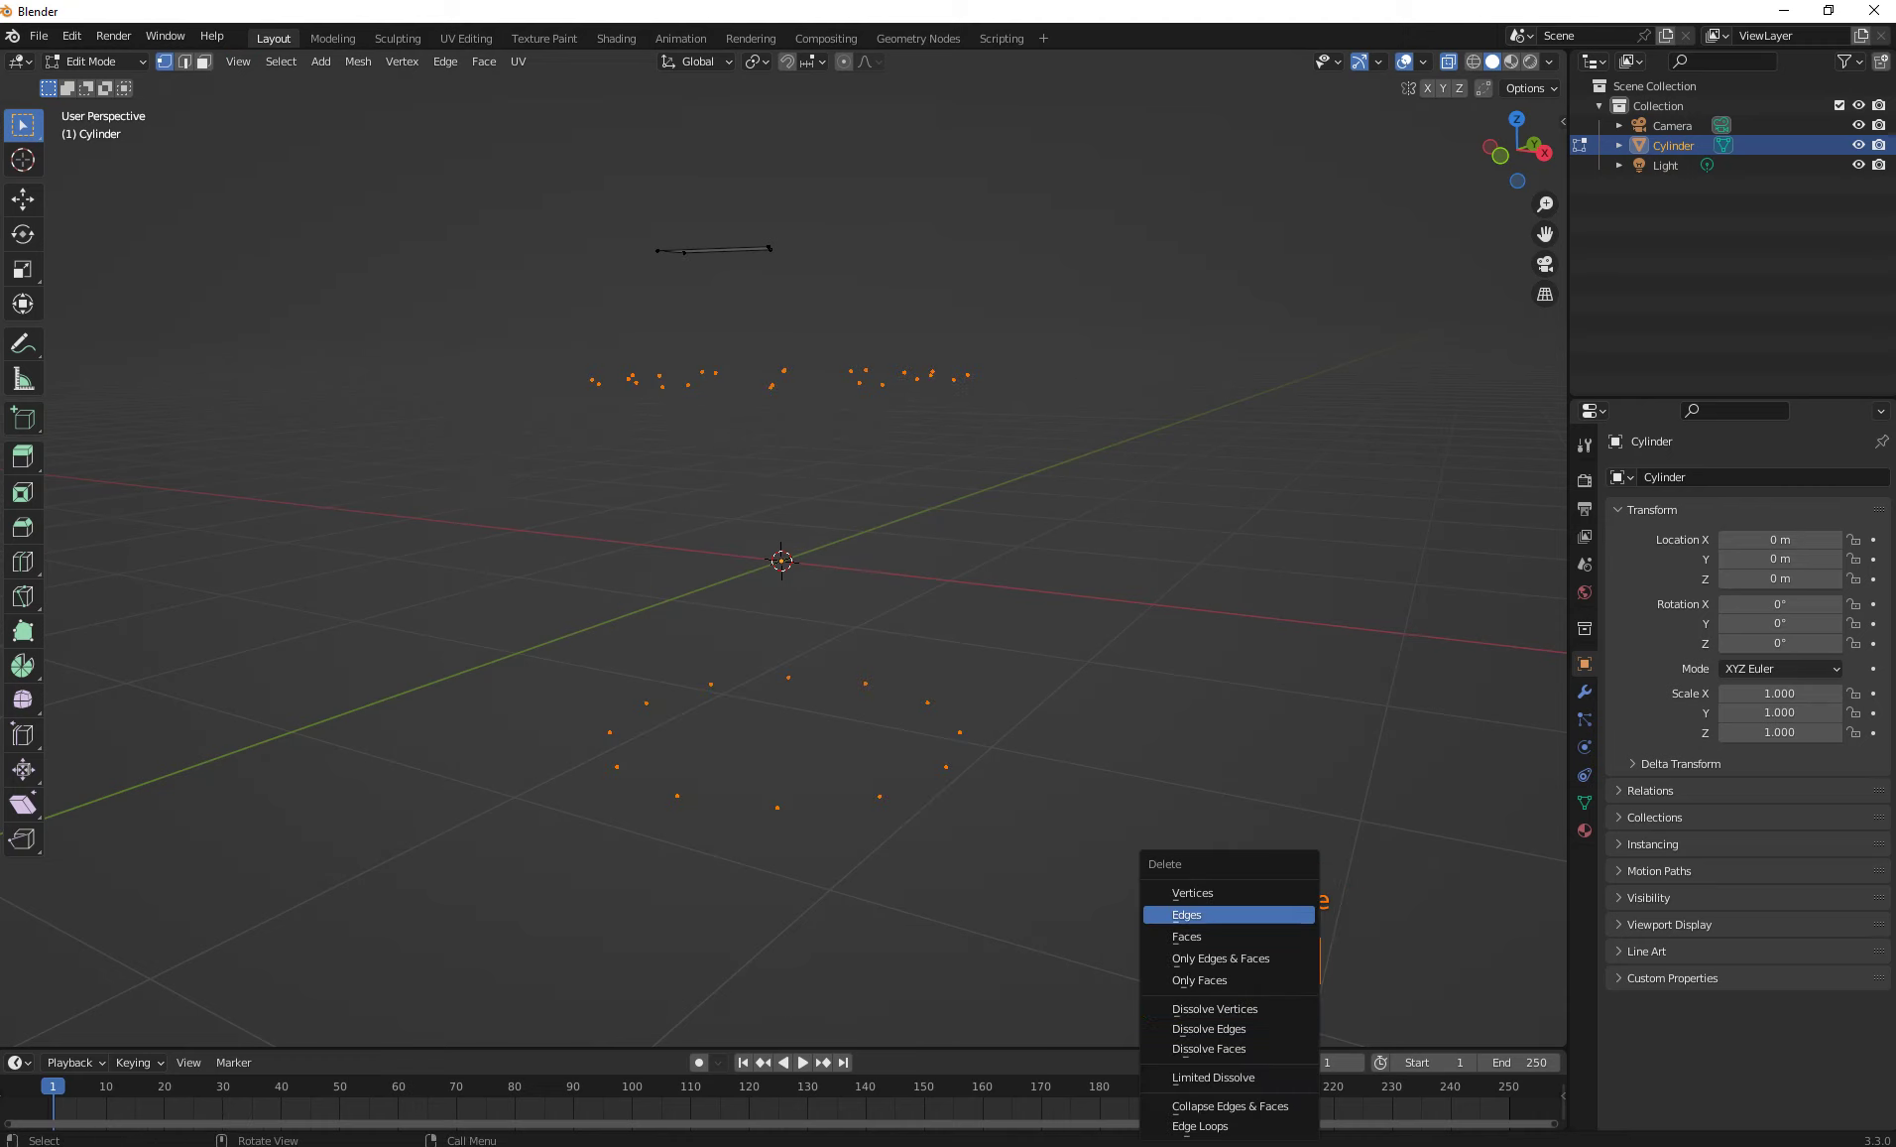
click(1193, 893)
middle_drag(1193, 892, 1051, 833)
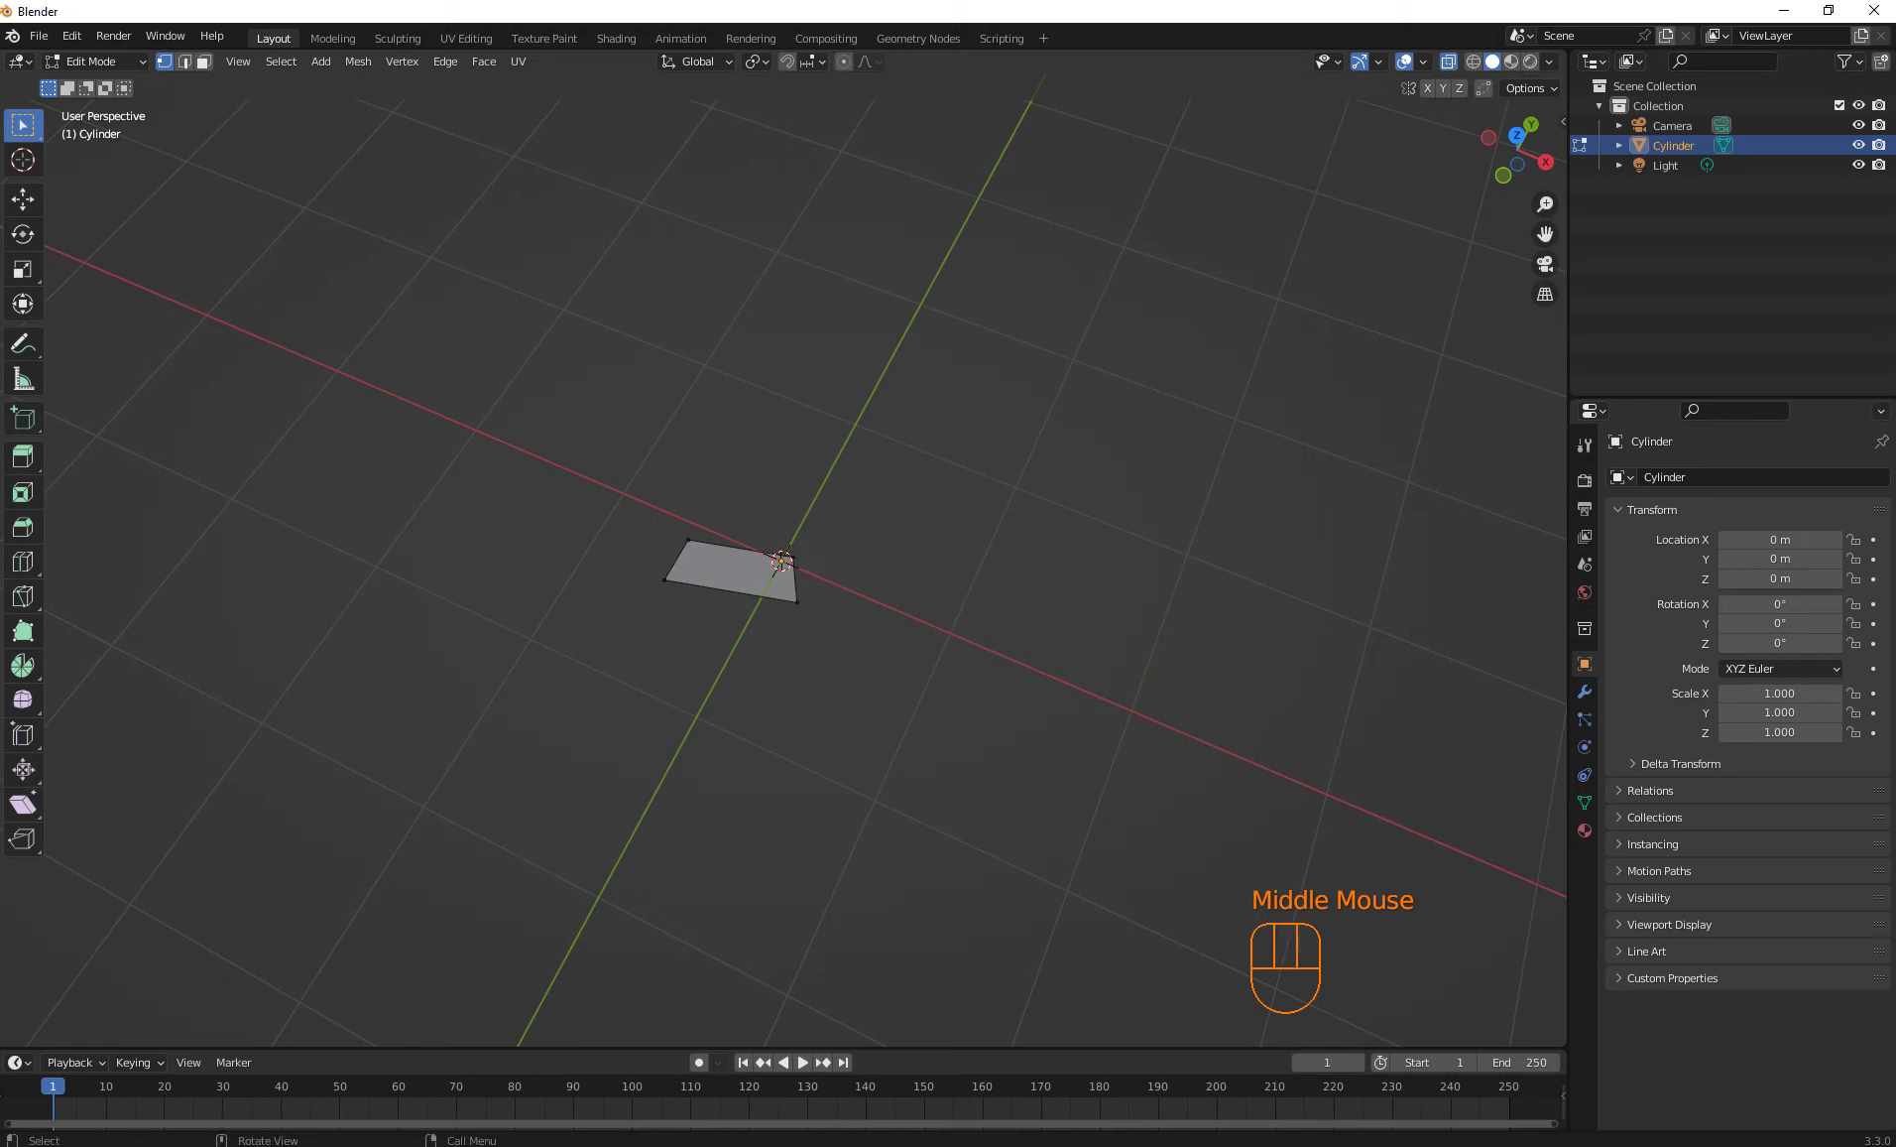
Select the remaining face and set its median Z location to 0 m
drag(528, 436, 1017, 762)
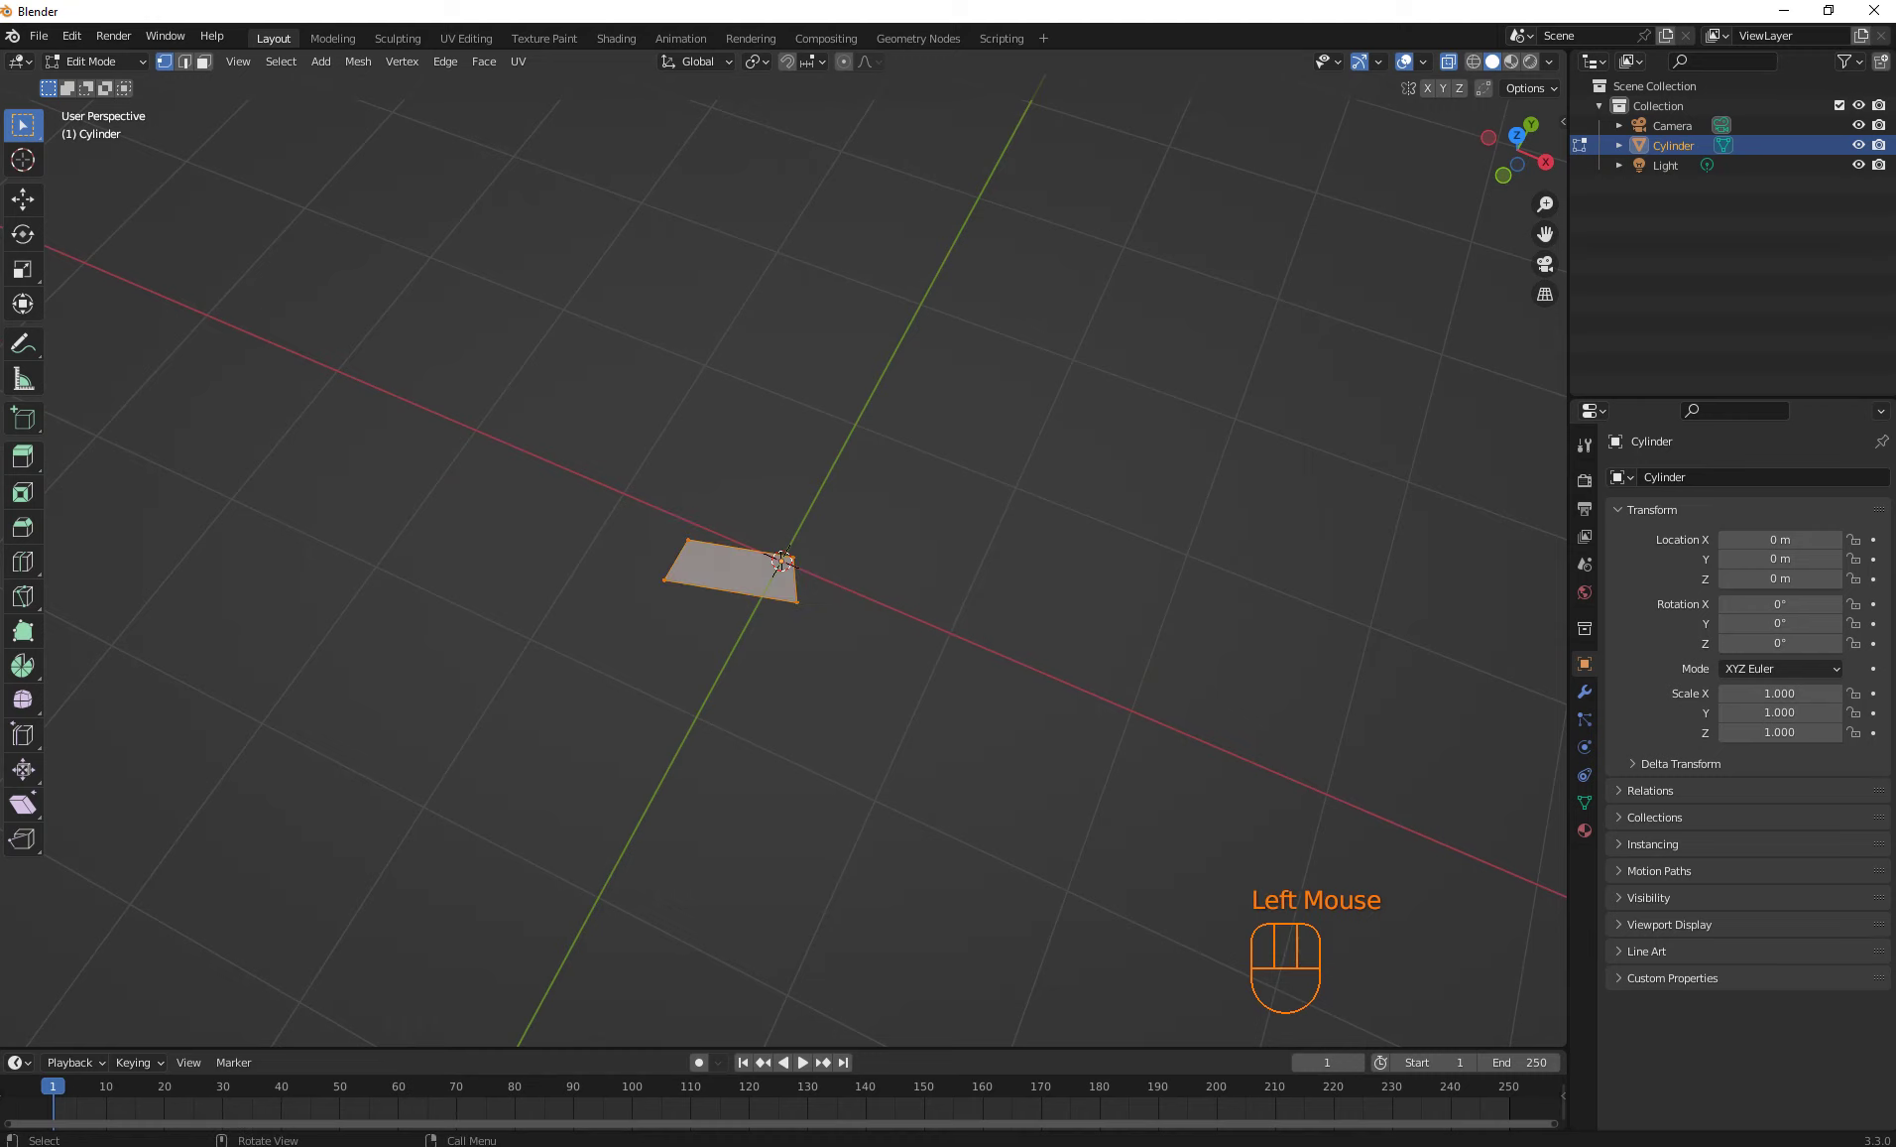
key(n)
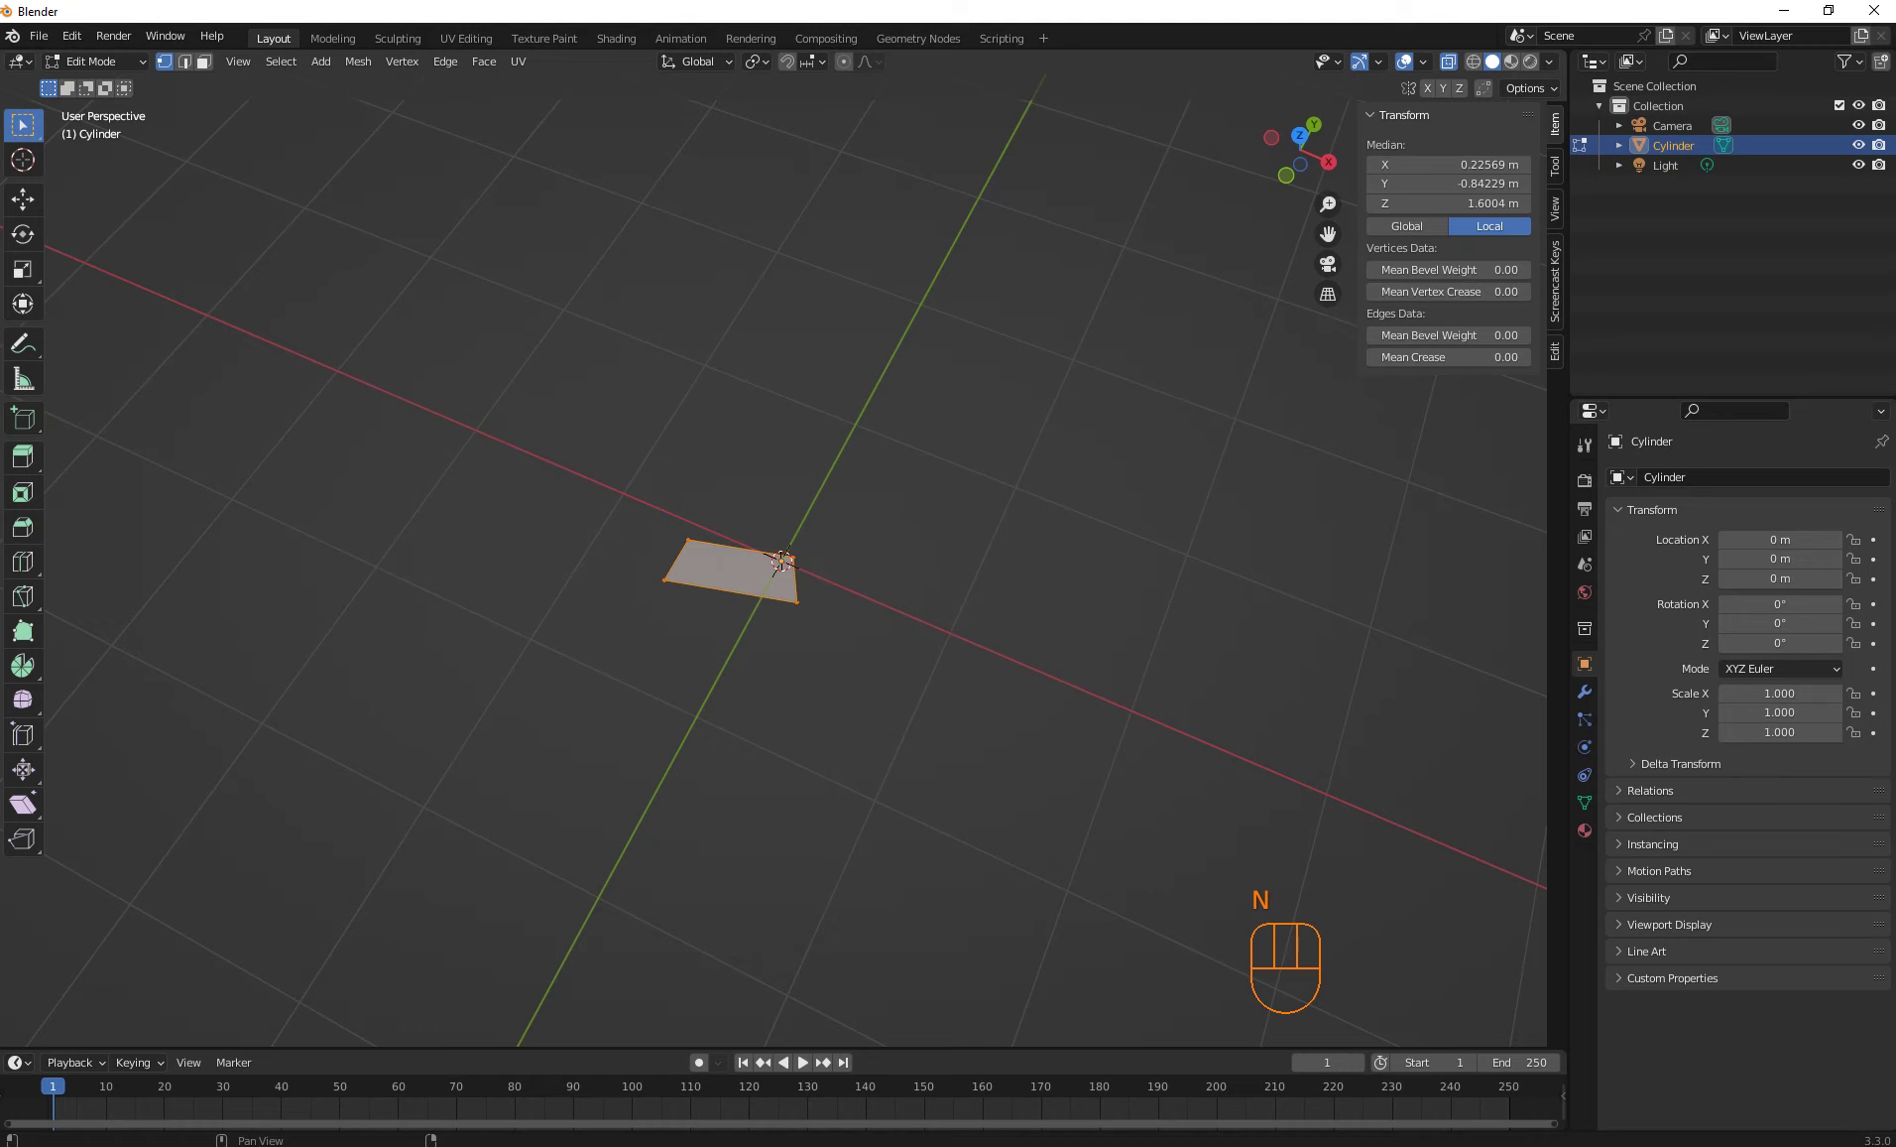
click(1449, 204)
text(0)
key(Return)
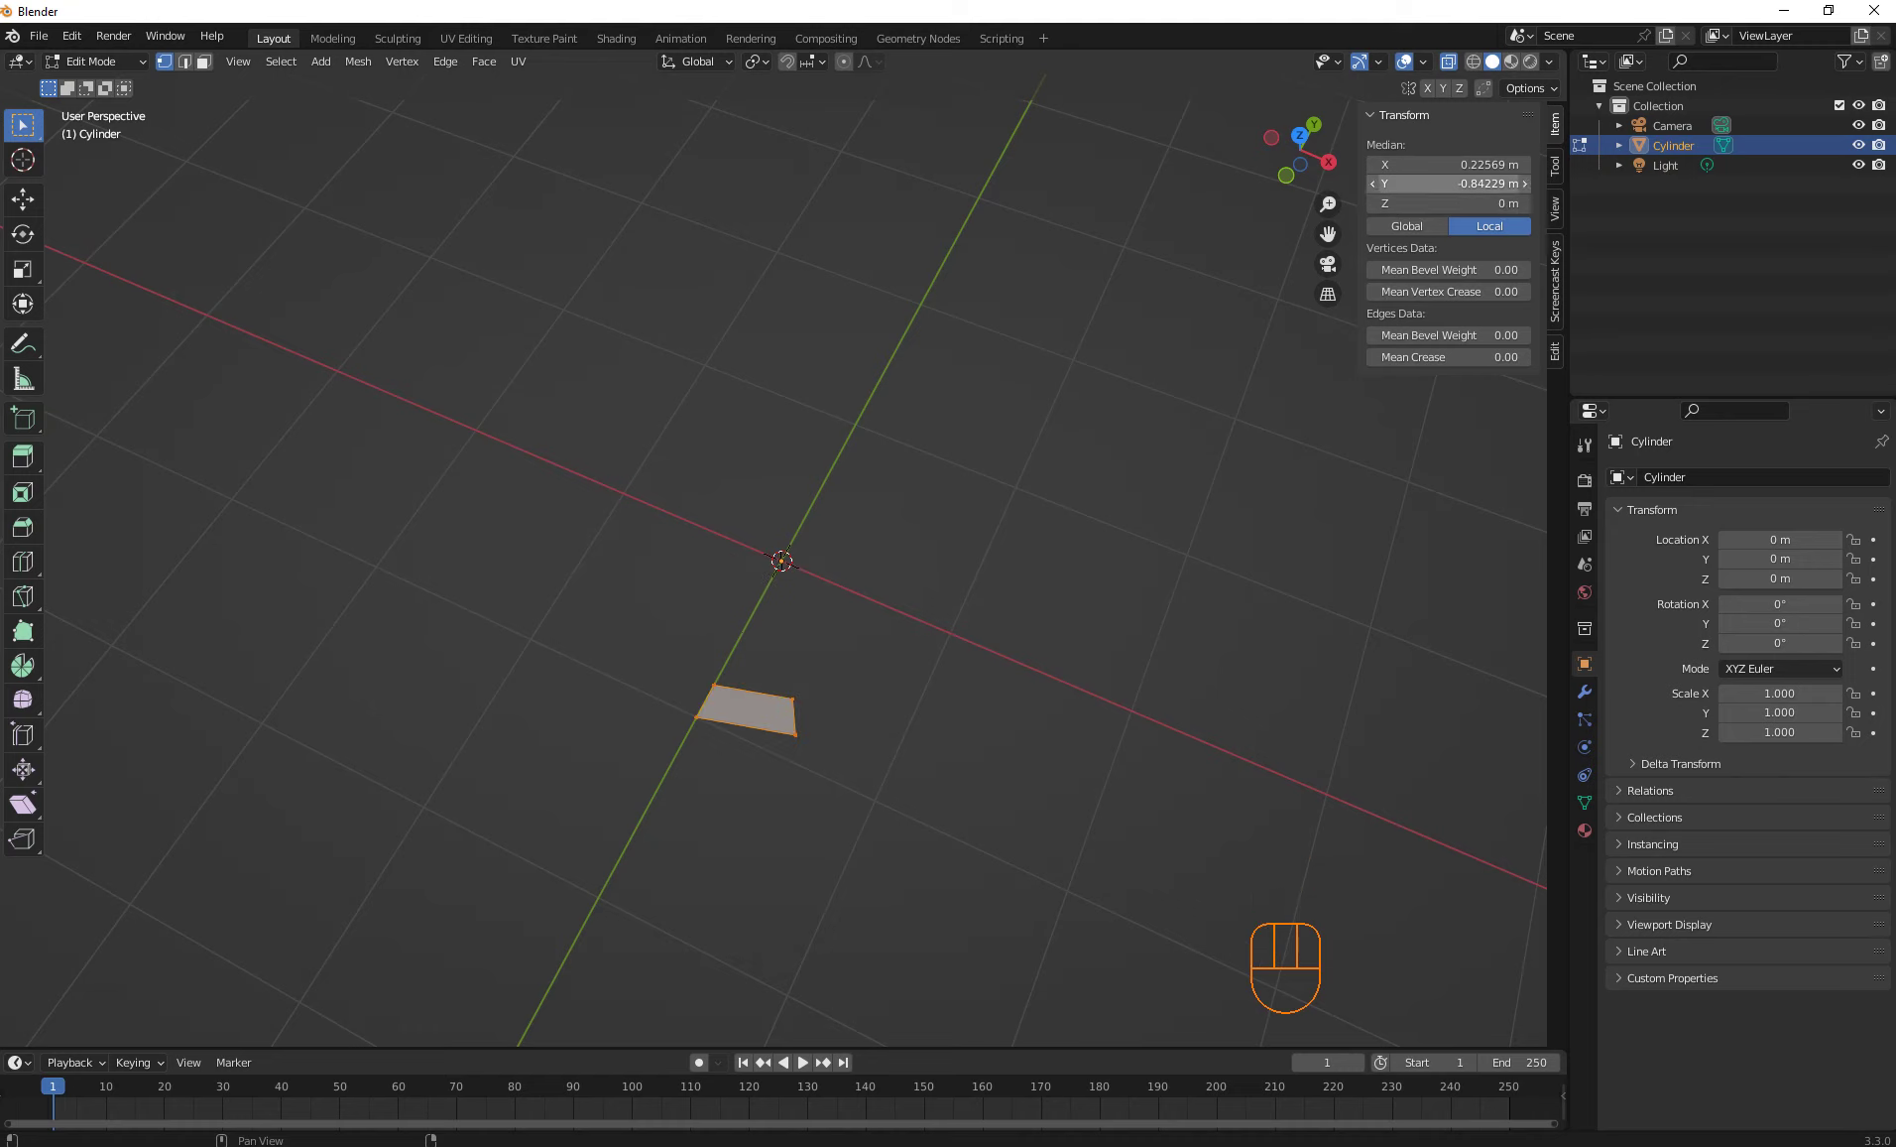
Extrude the rim face upward by 0.4 m
middle_drag(1091, 446, 1108, 446)
middle_drag(1290, 416, 1245, 417)
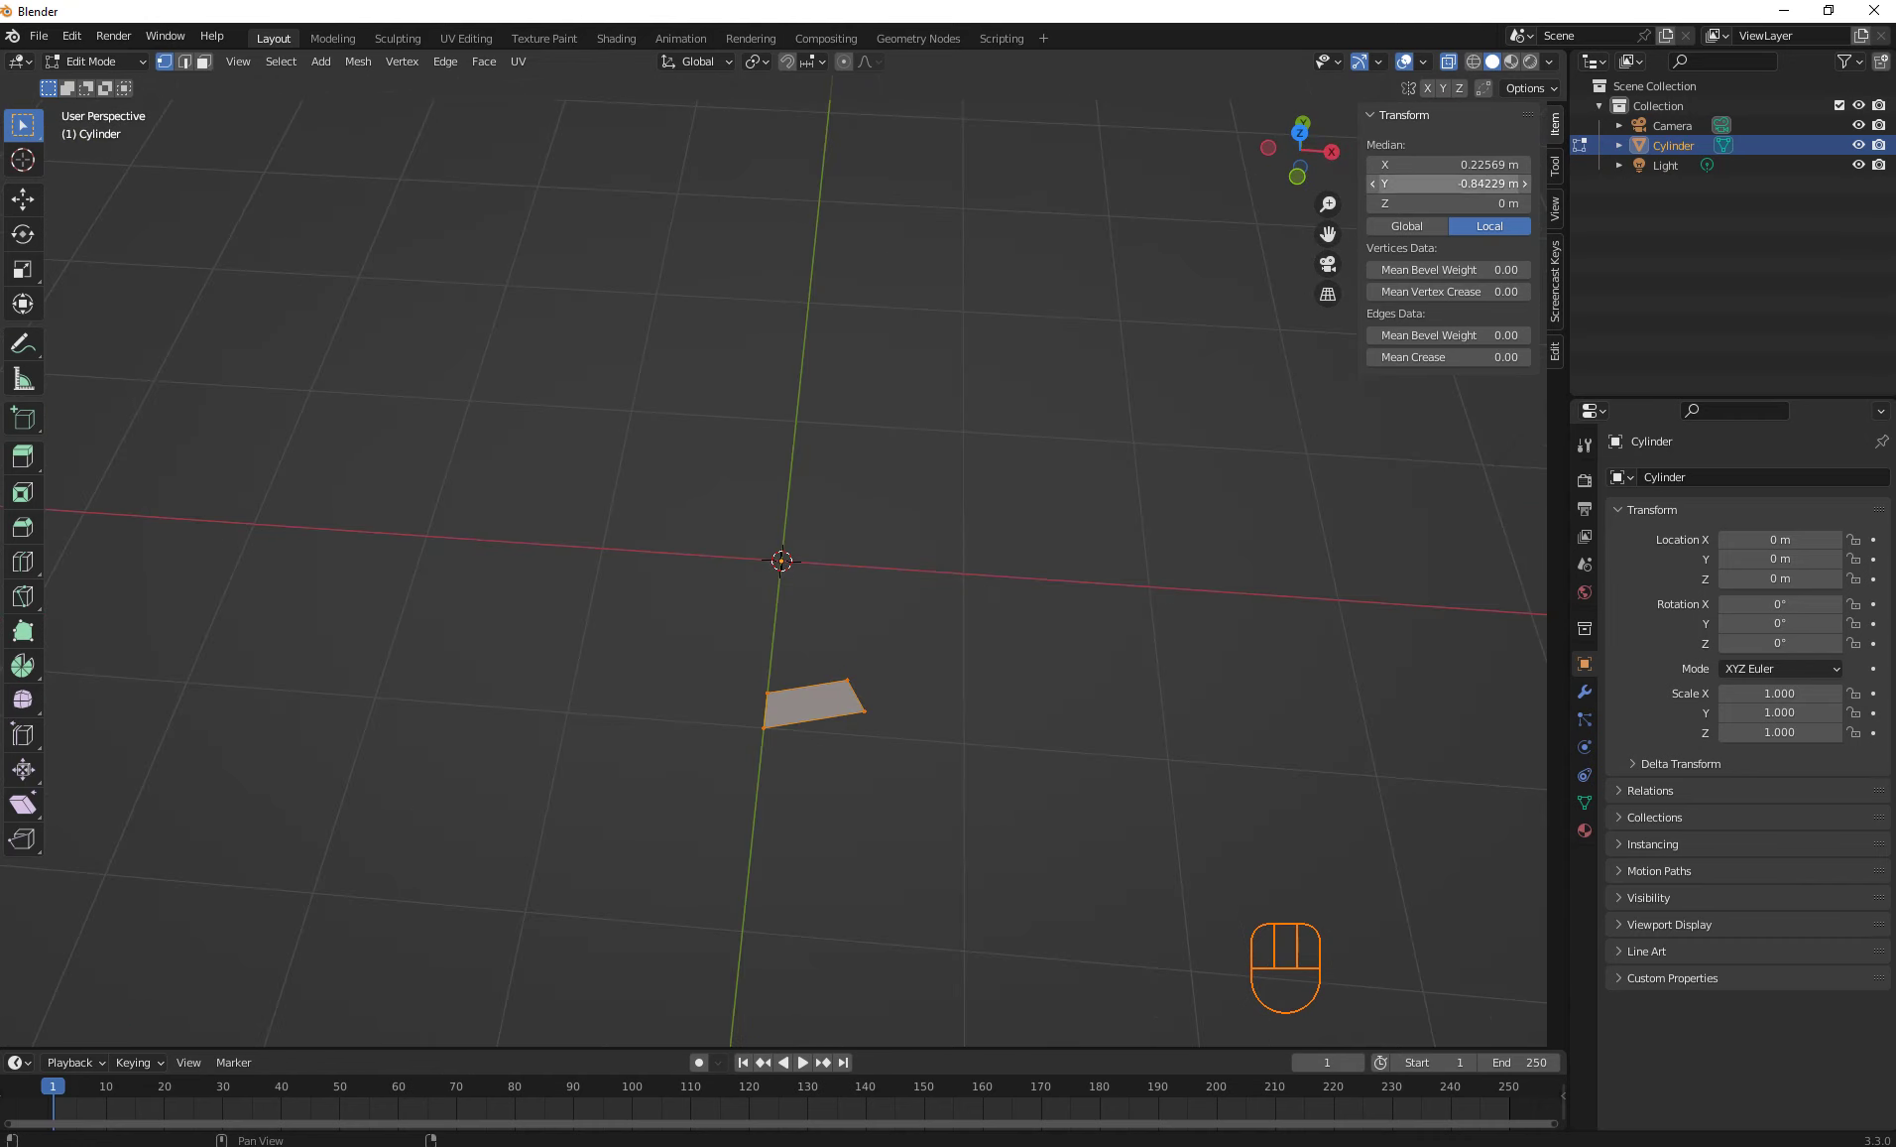
middle_drag(1289, 248, 1313, 191)
scroll(1314, 191, up, 1)
scroll(773, 556, up, 1)
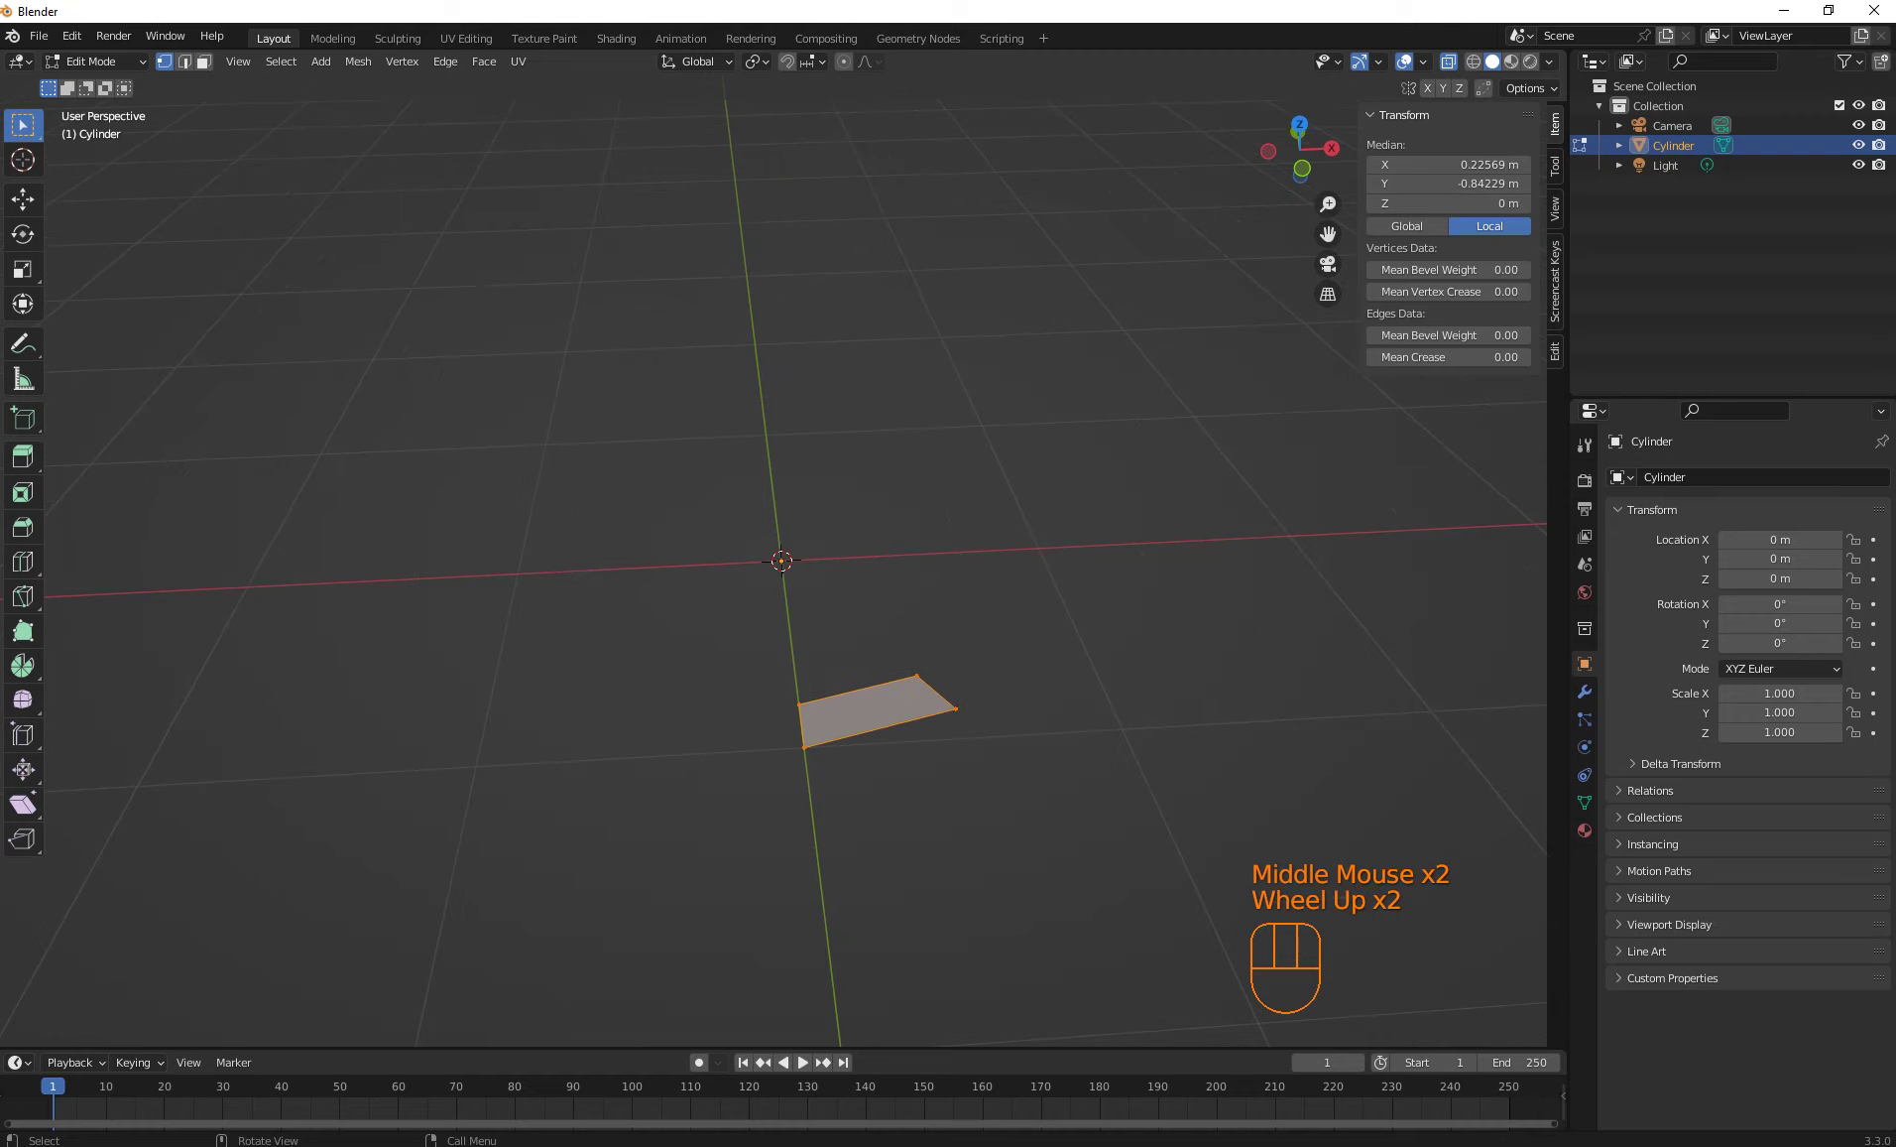
key(e)
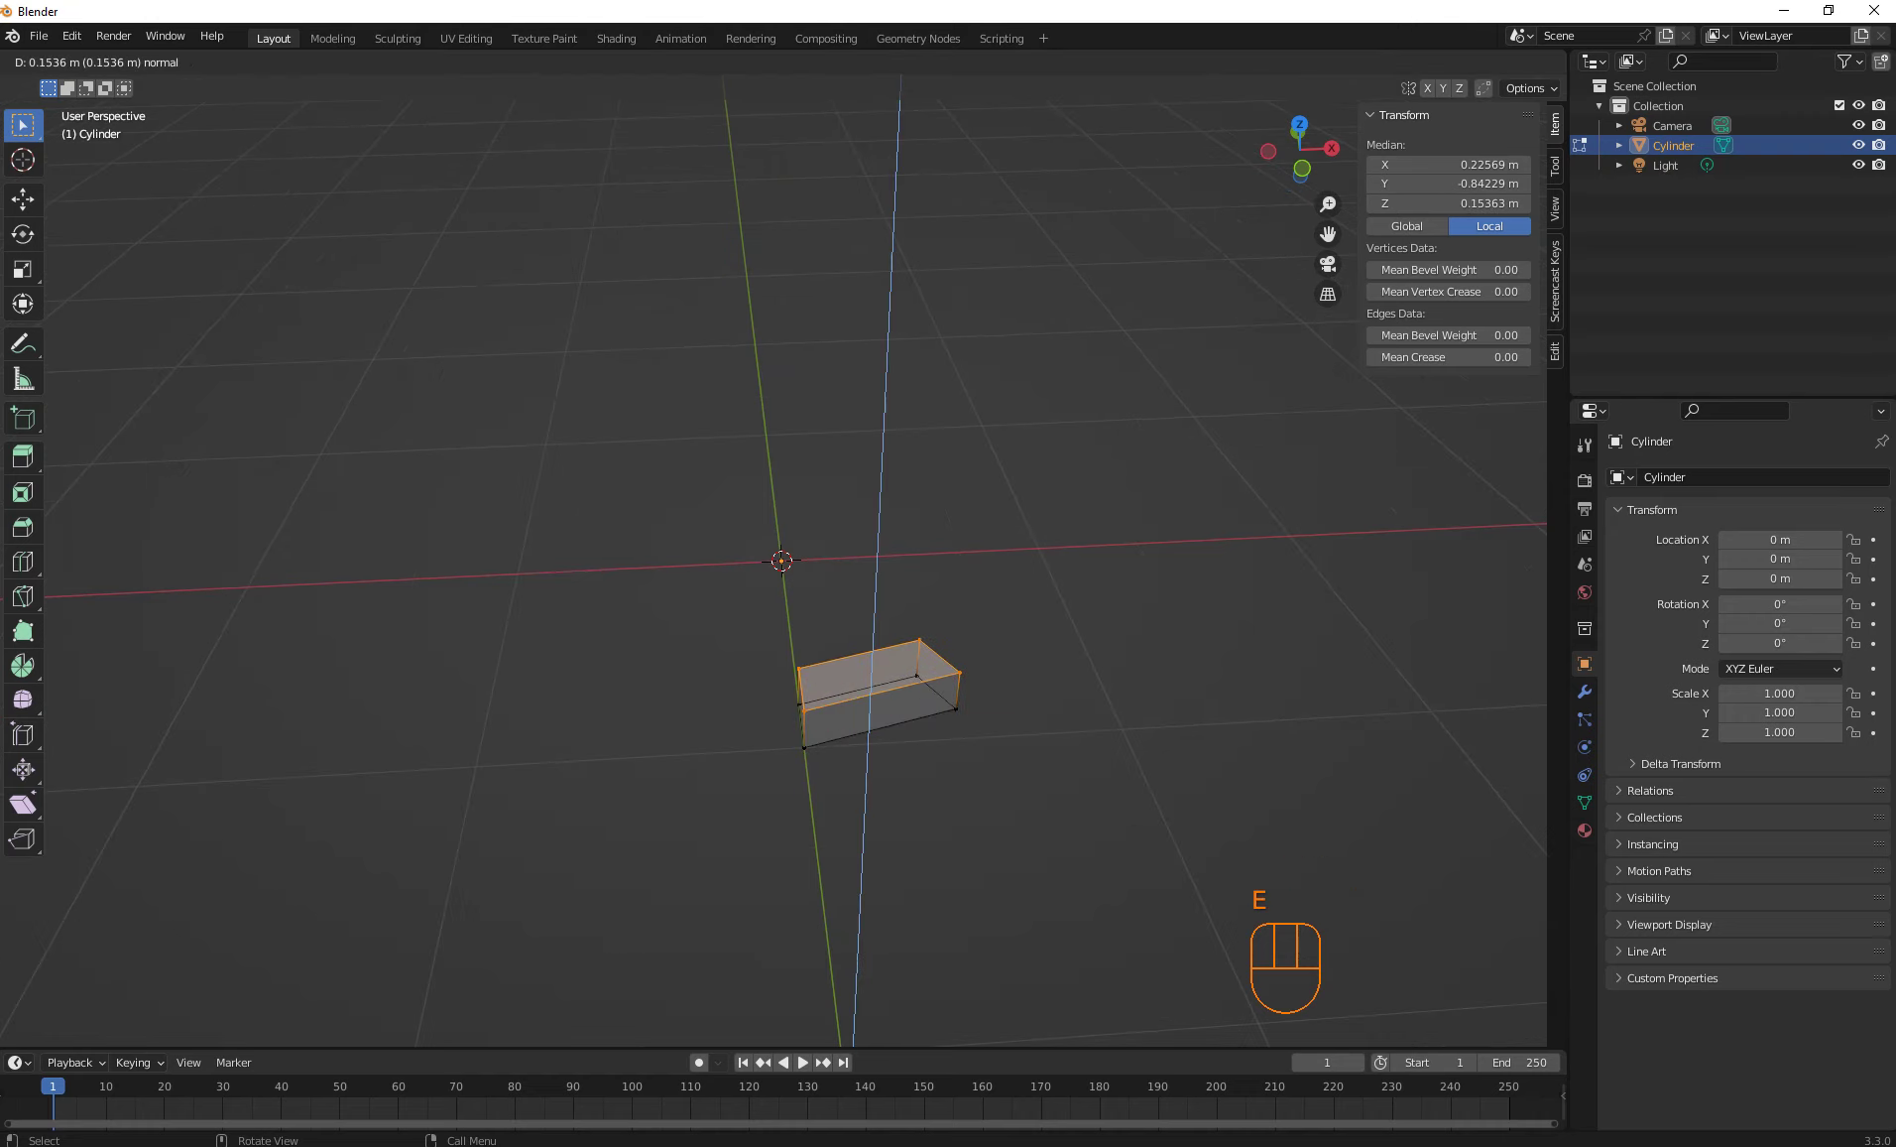
key(KP_Decimal)
key(KP_4)
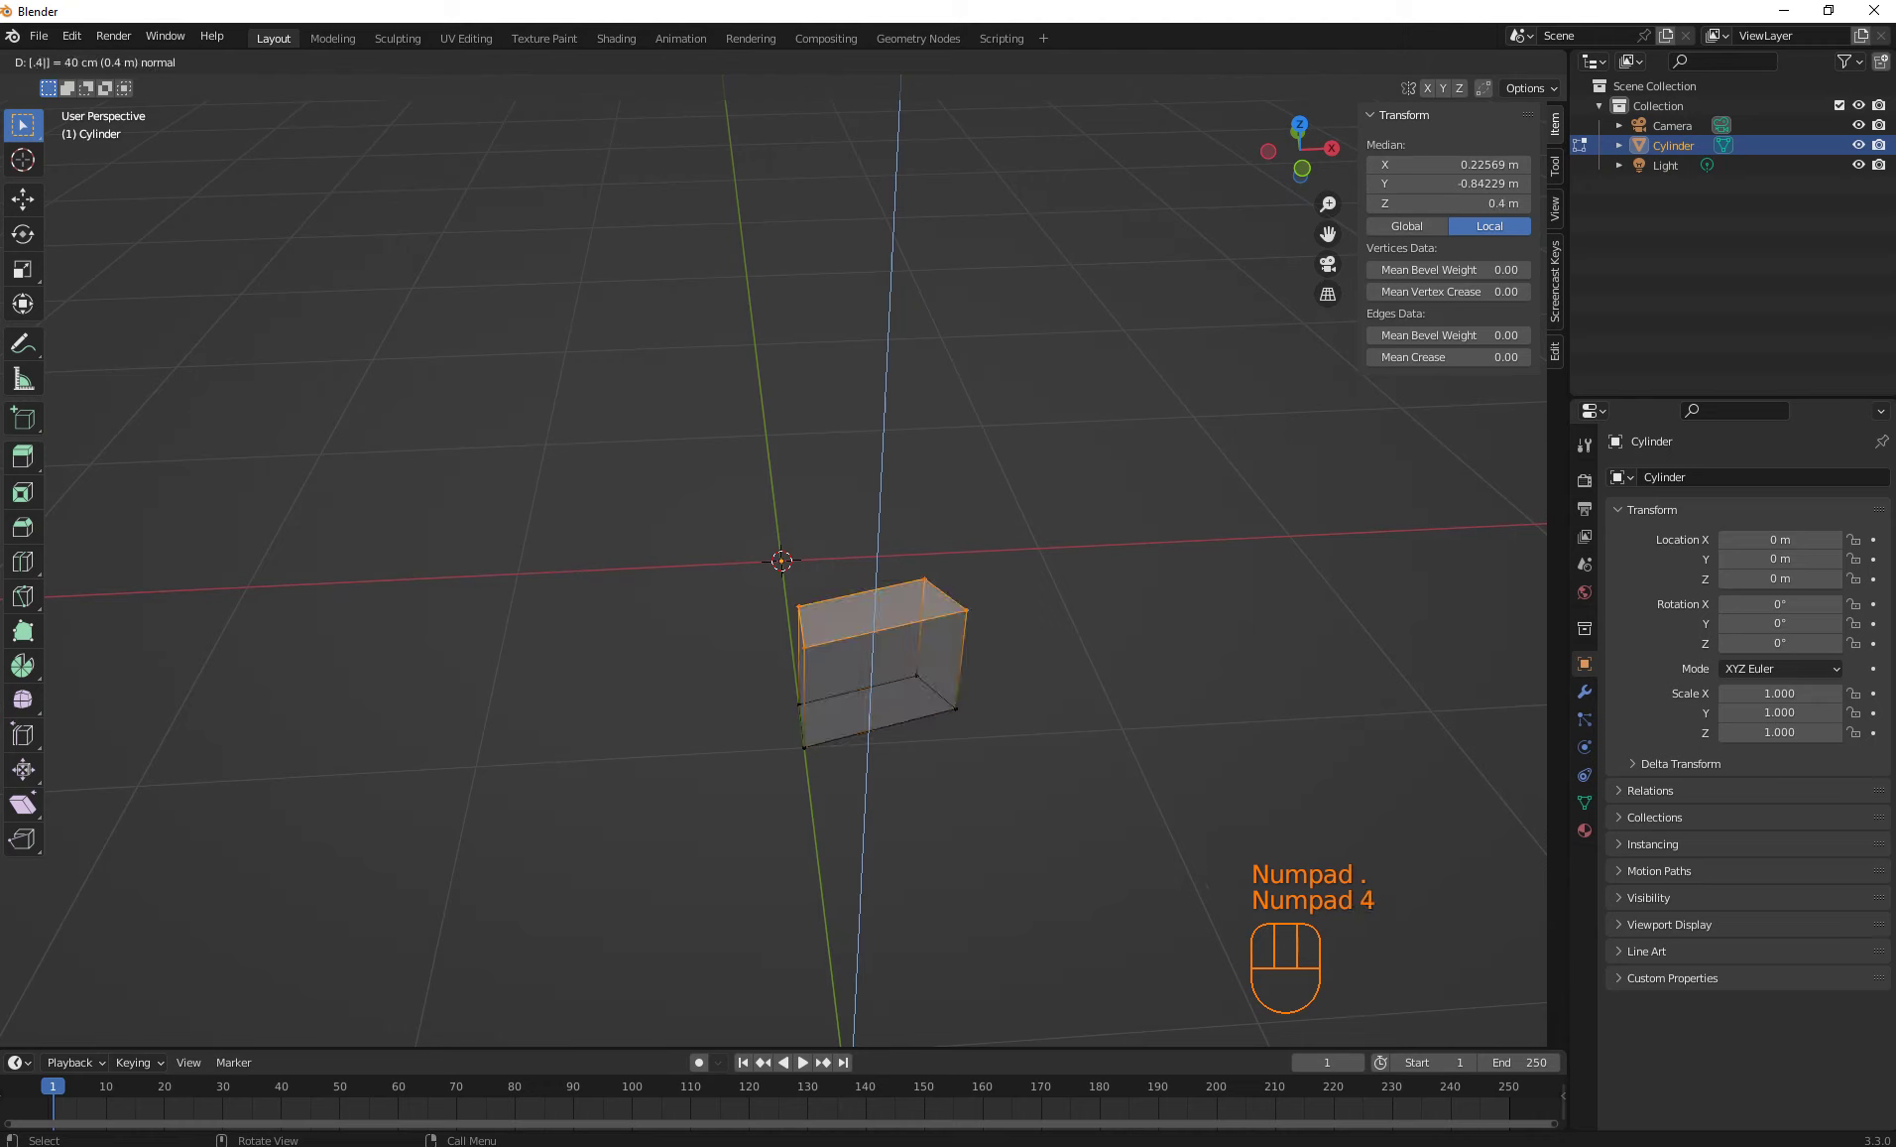
key(KP_Enter)
Extrude the block's top face by another 0.1 m to form a thin band
key(e)
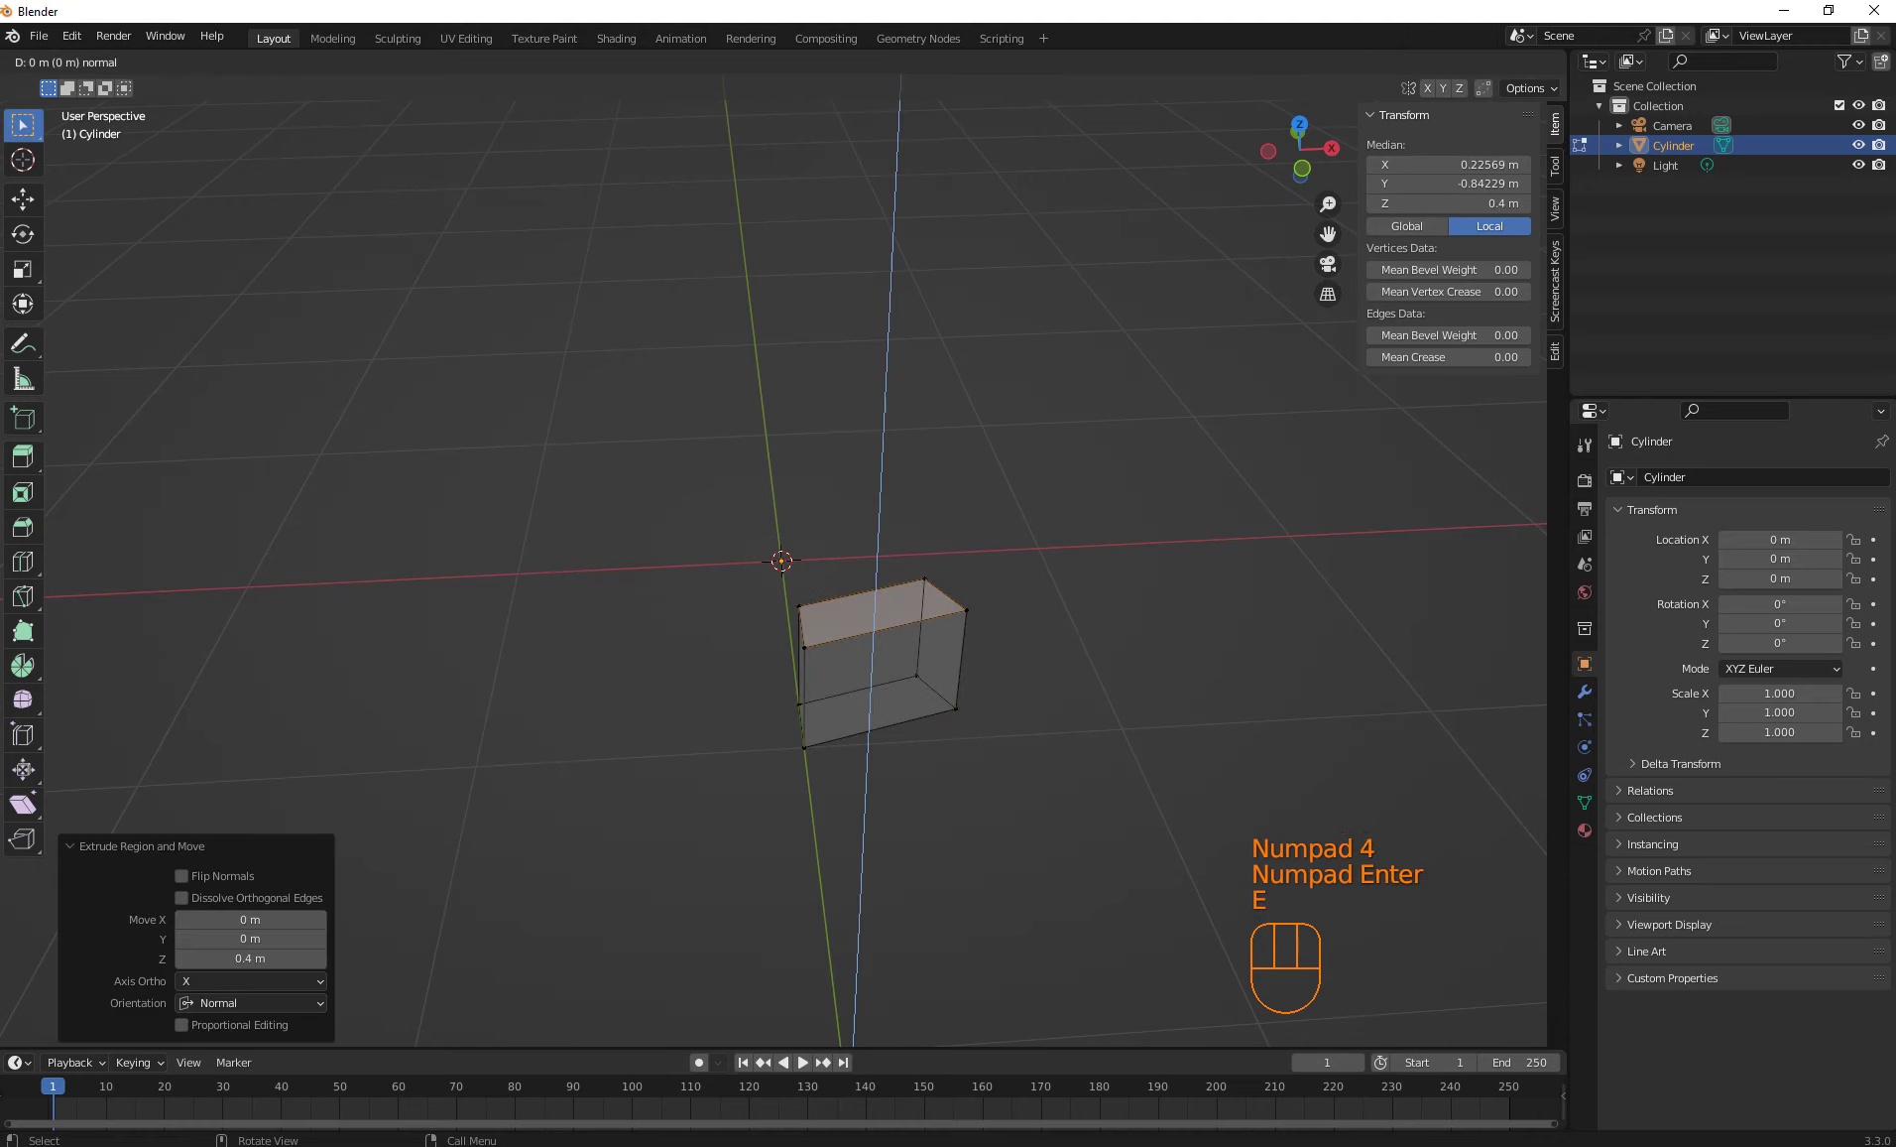
key(KP_Decimal)
key(KP_1)
key(KP_Enter)
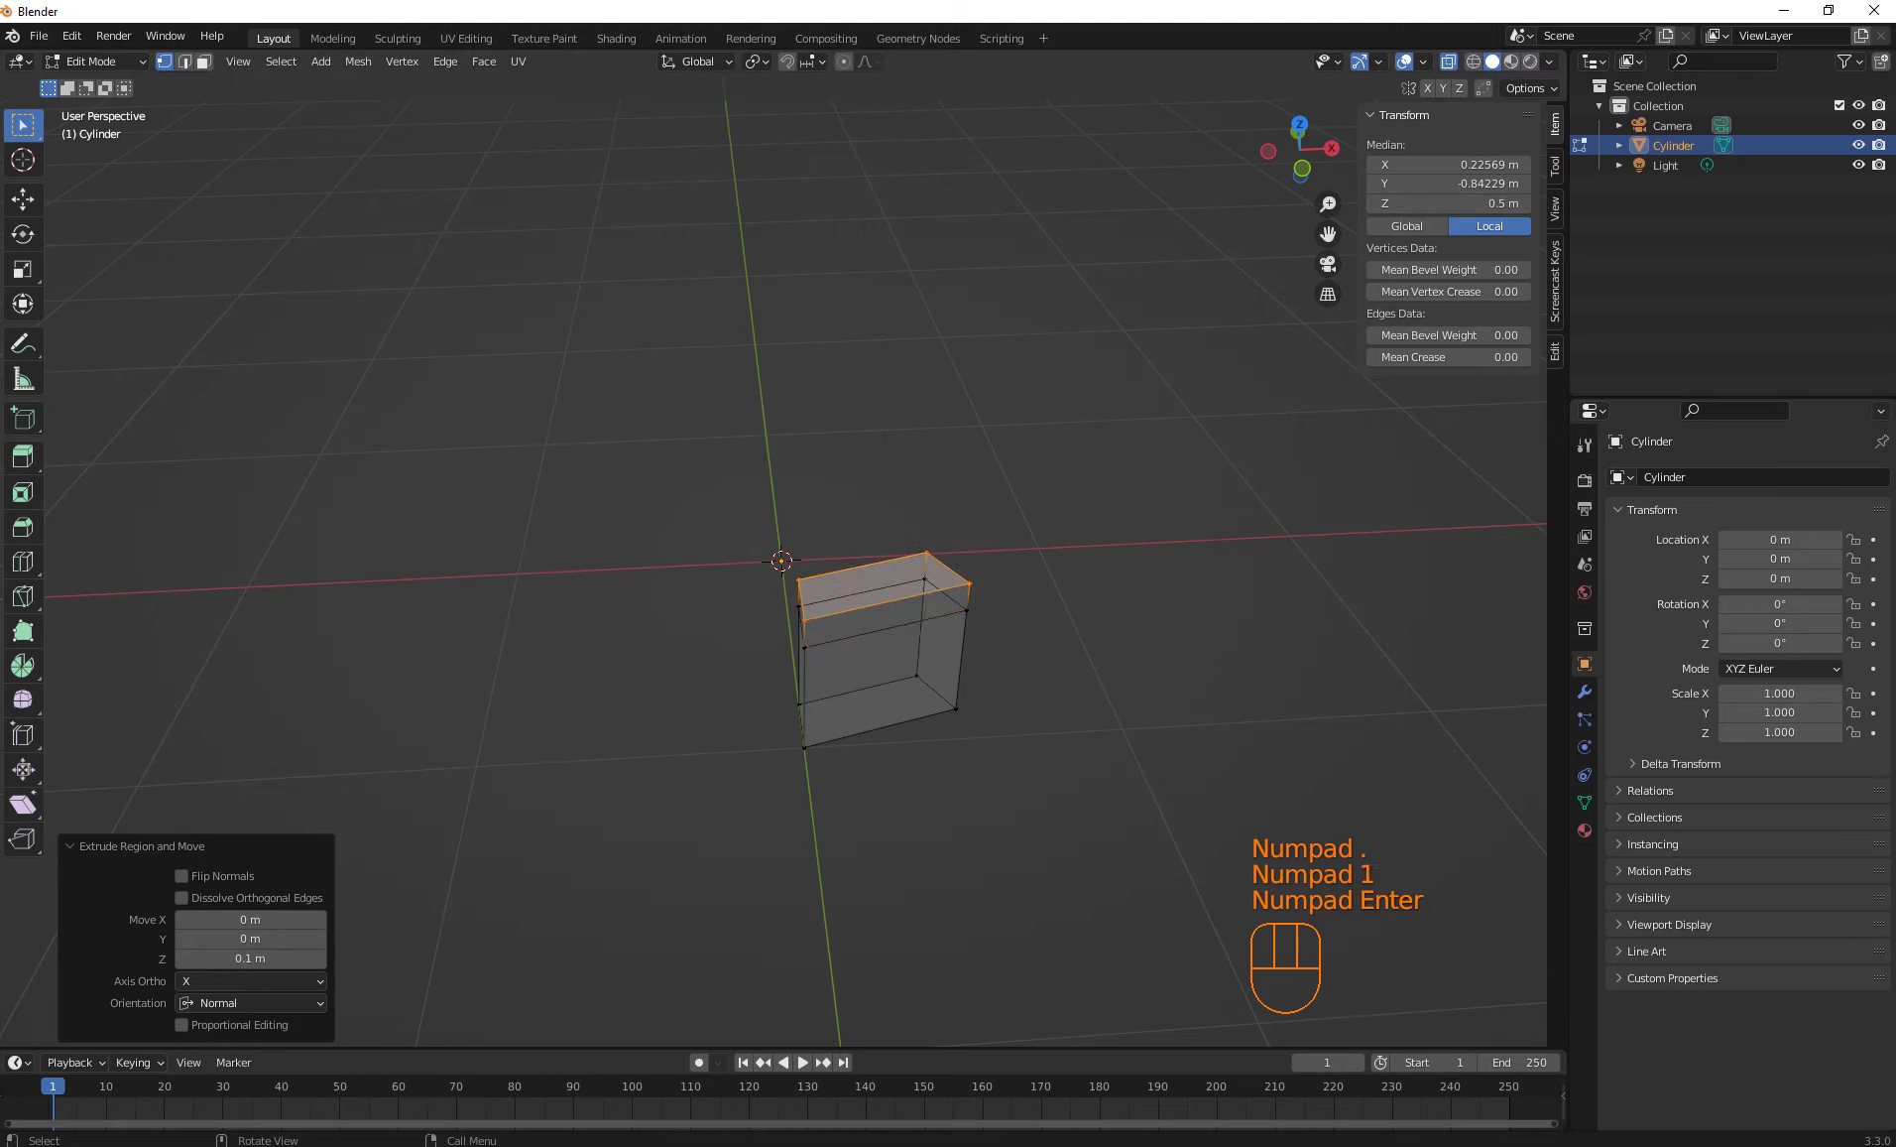
Extrude the top face above the thin band by 0.5 m
key(e)
key(KP_Decimal)
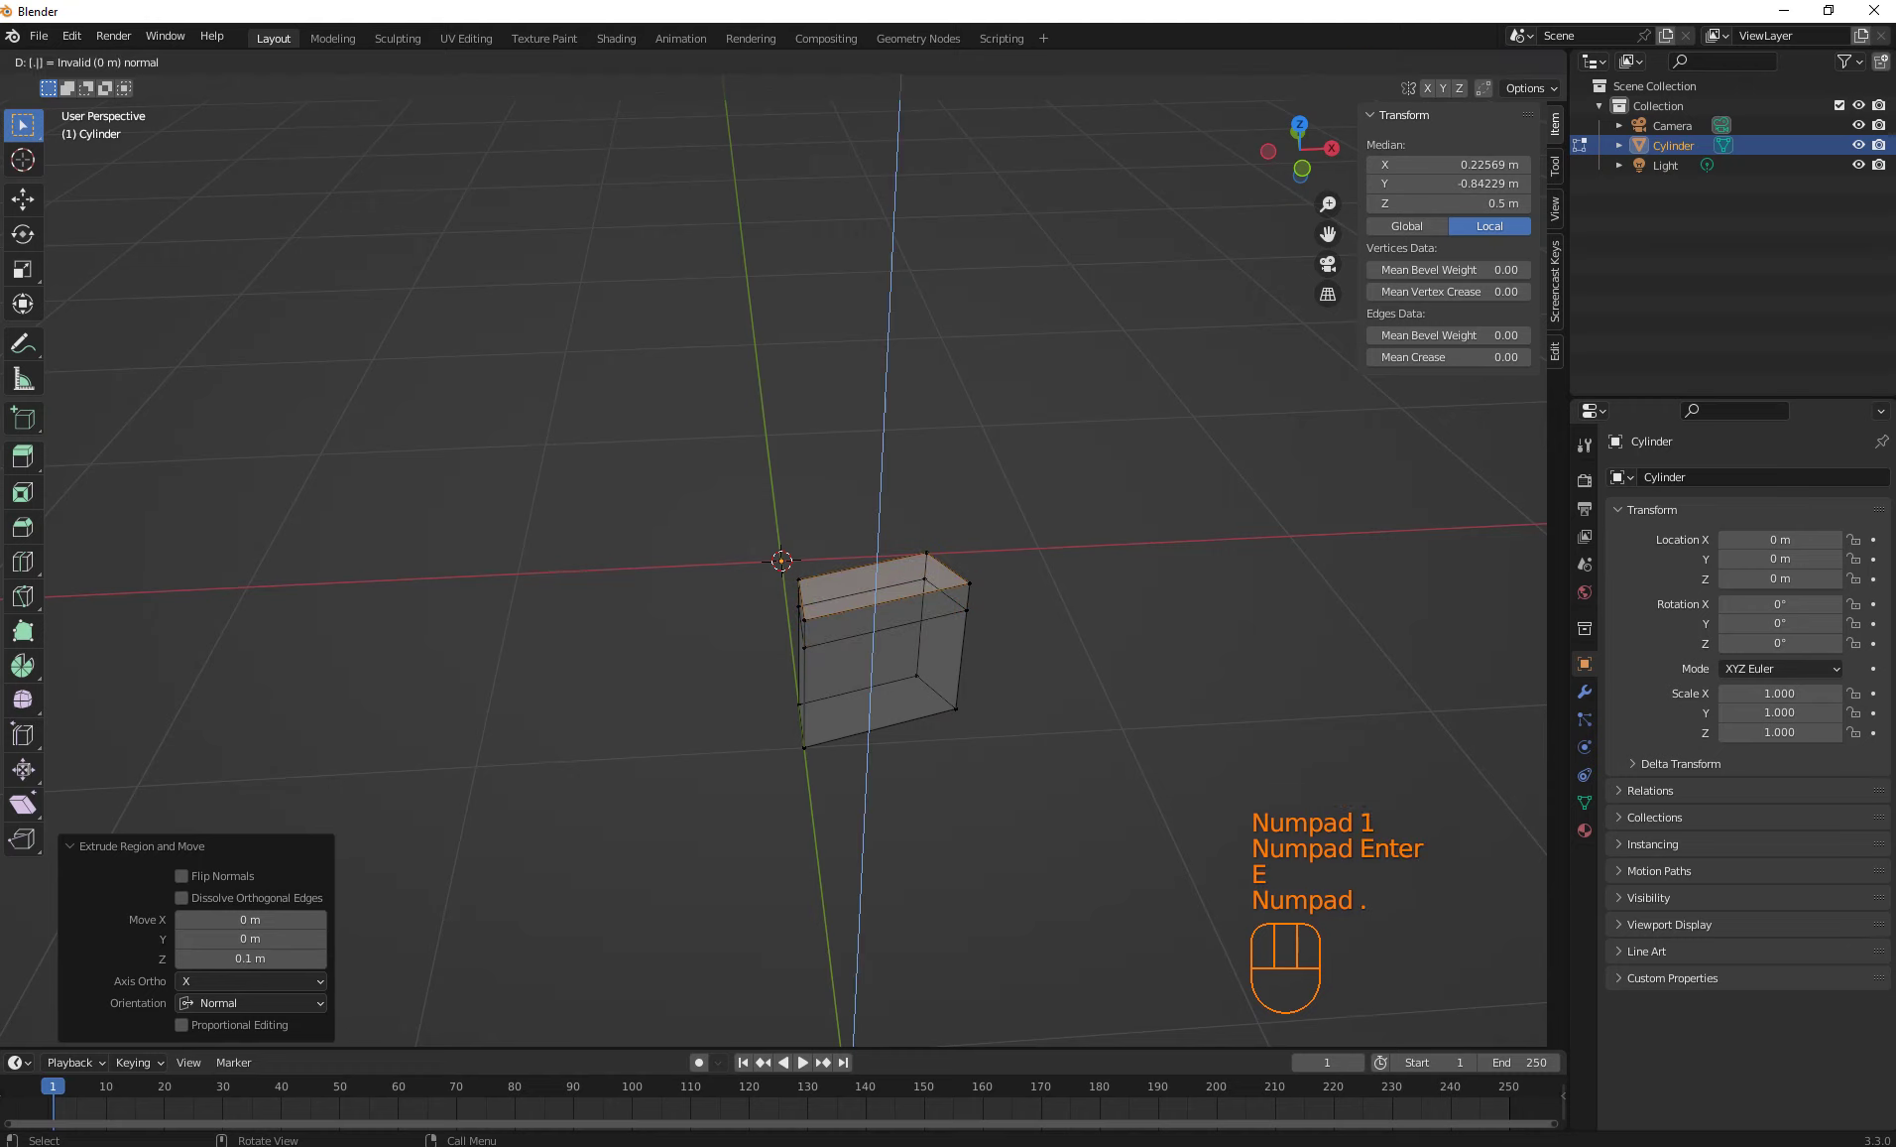
key(KP_5)
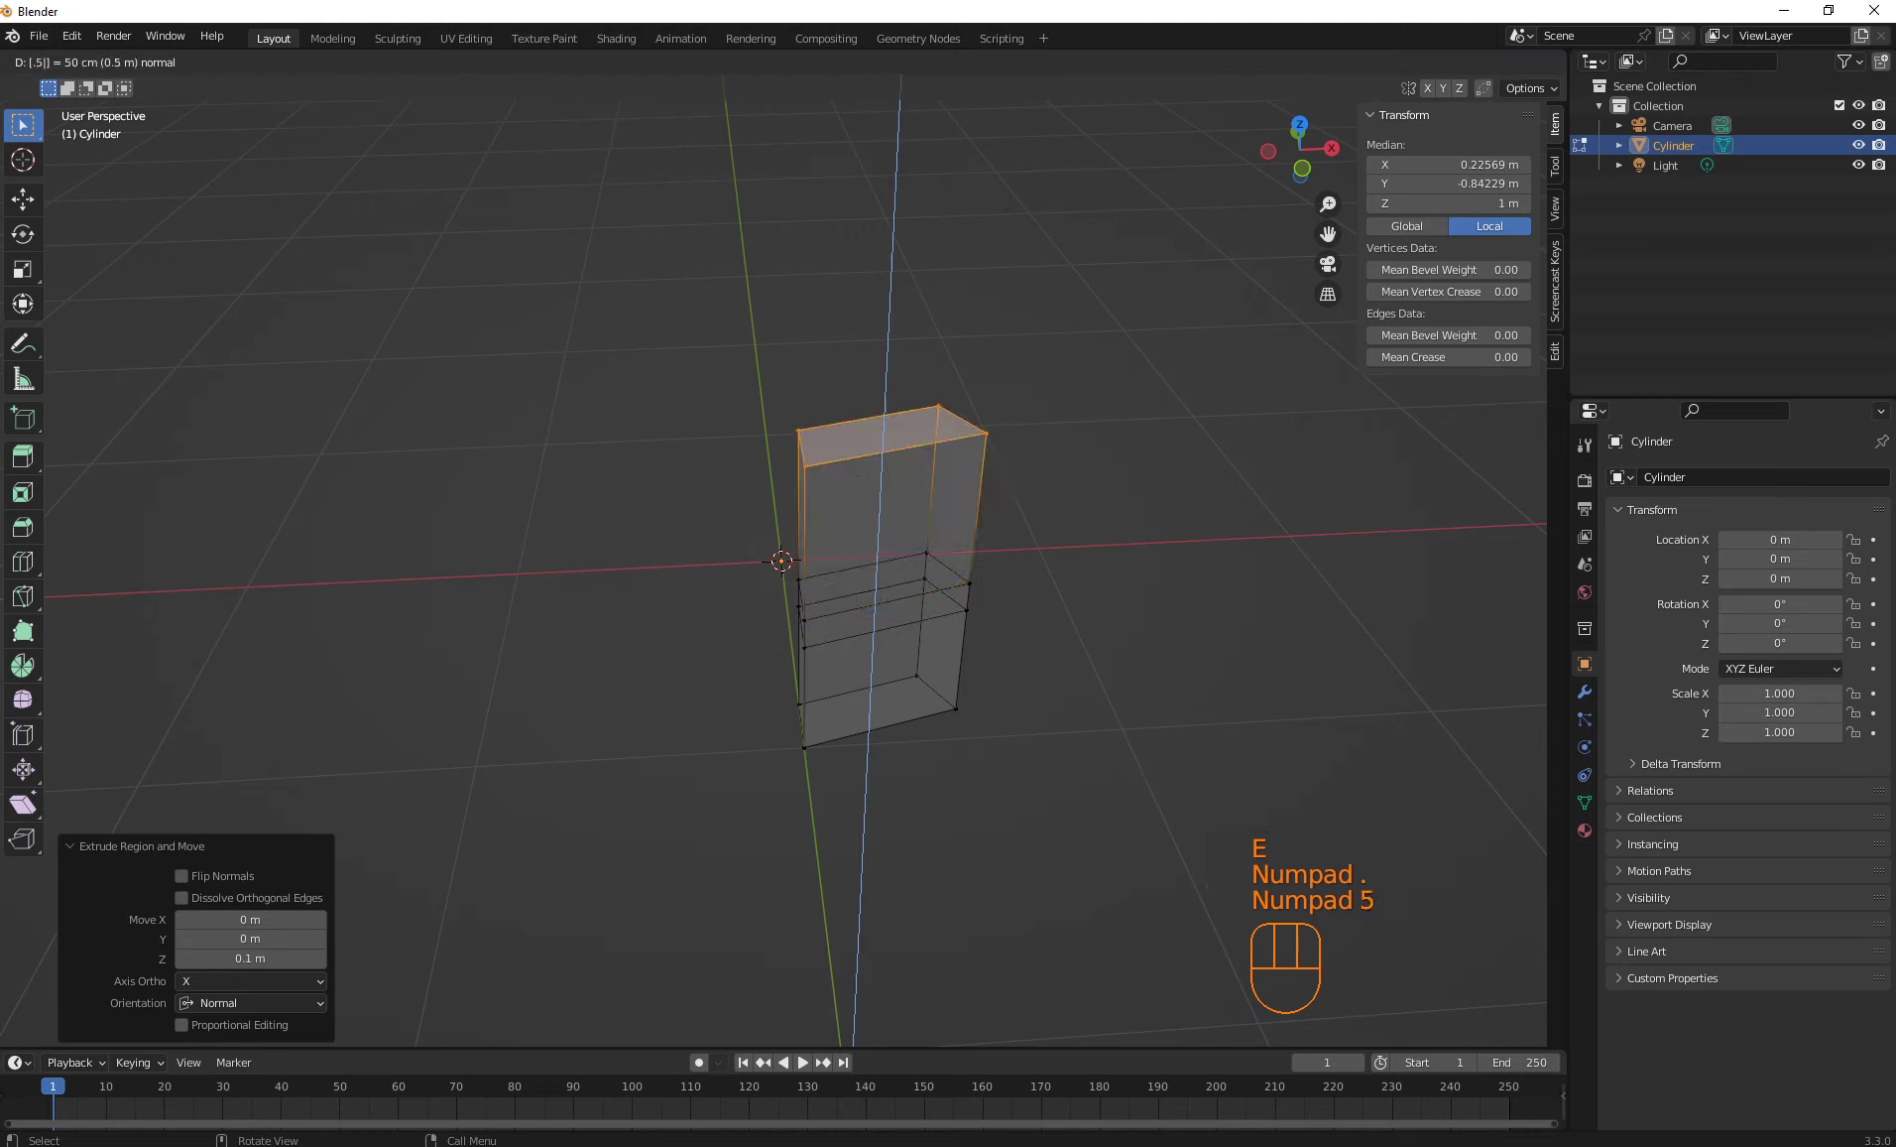
key(KP_Enter)
middle_drag(893, 595, 647, 623)
Return to Object Mode, turn off X-ray and give the block a new material
key(Tab)
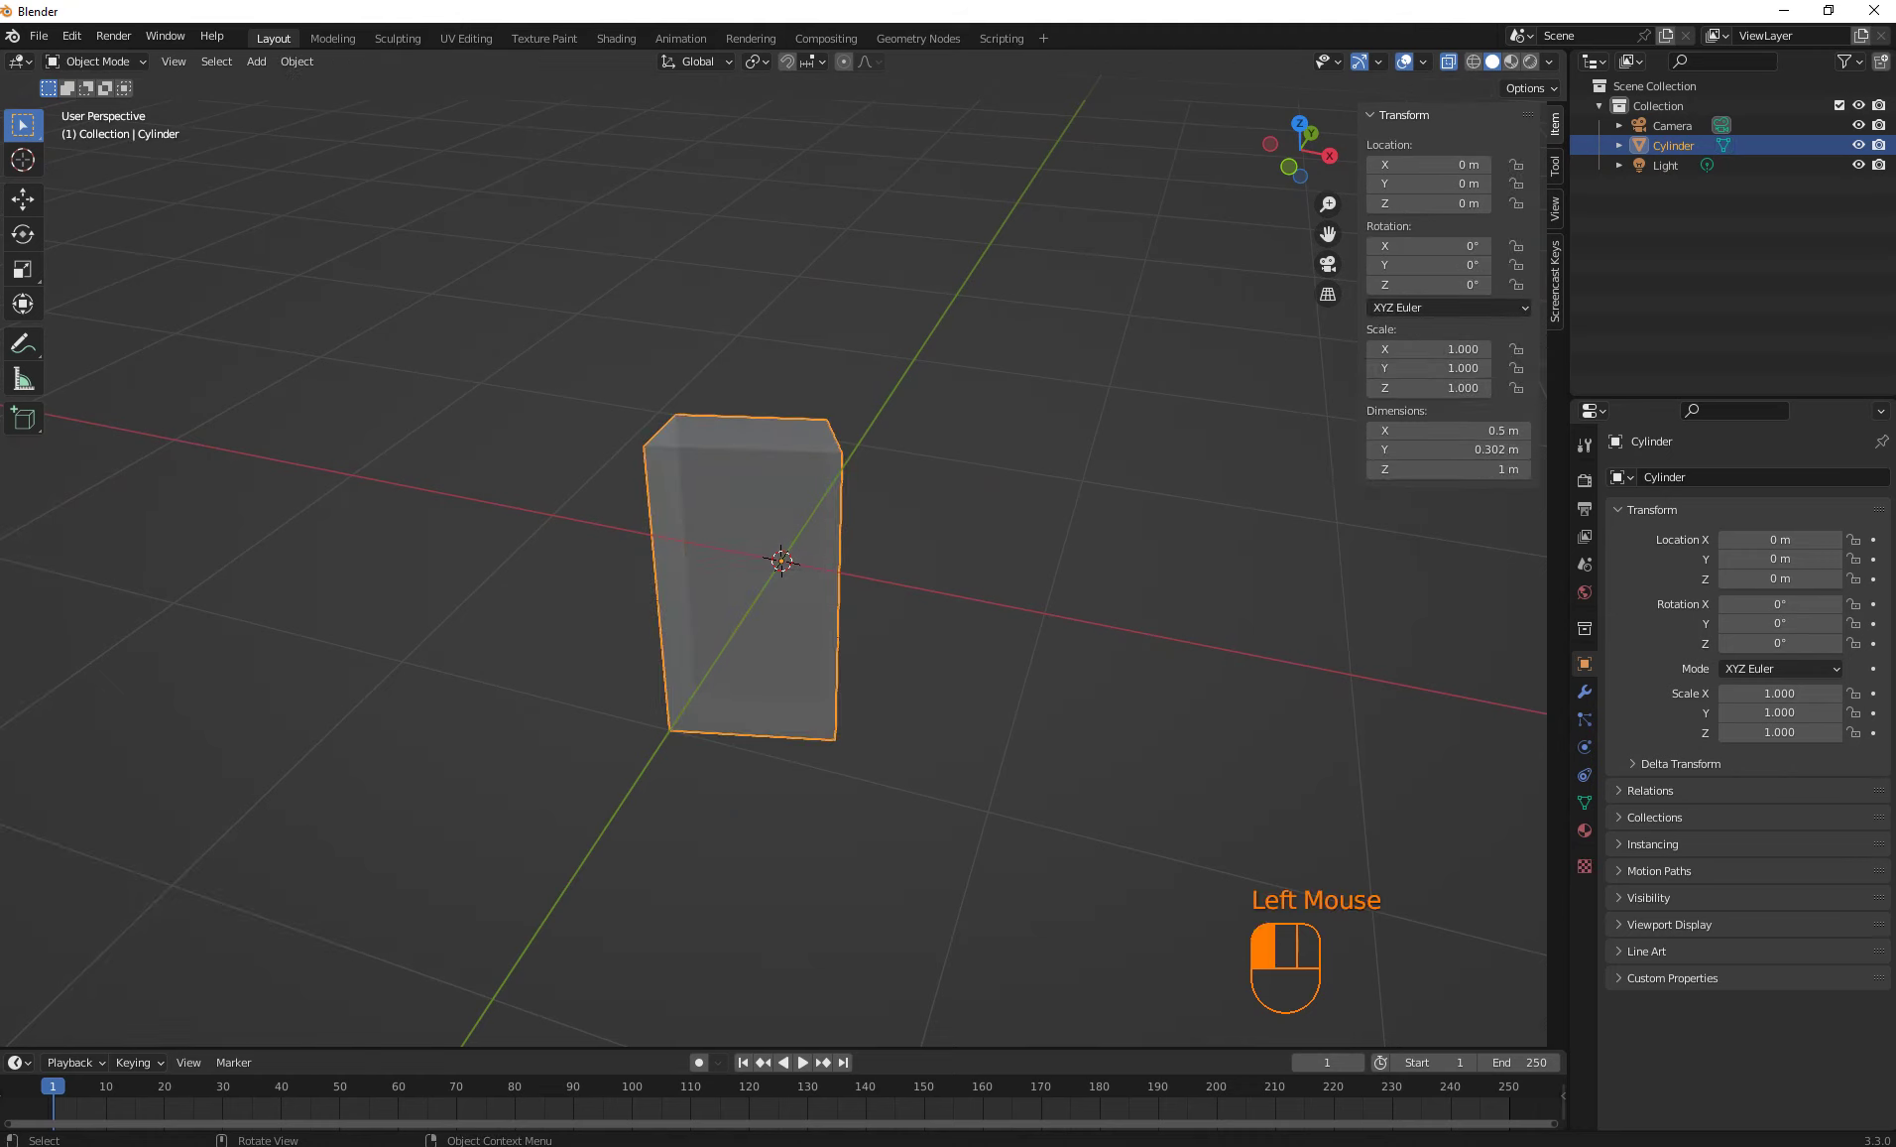
click(1448, 62)
click(1190, 446)
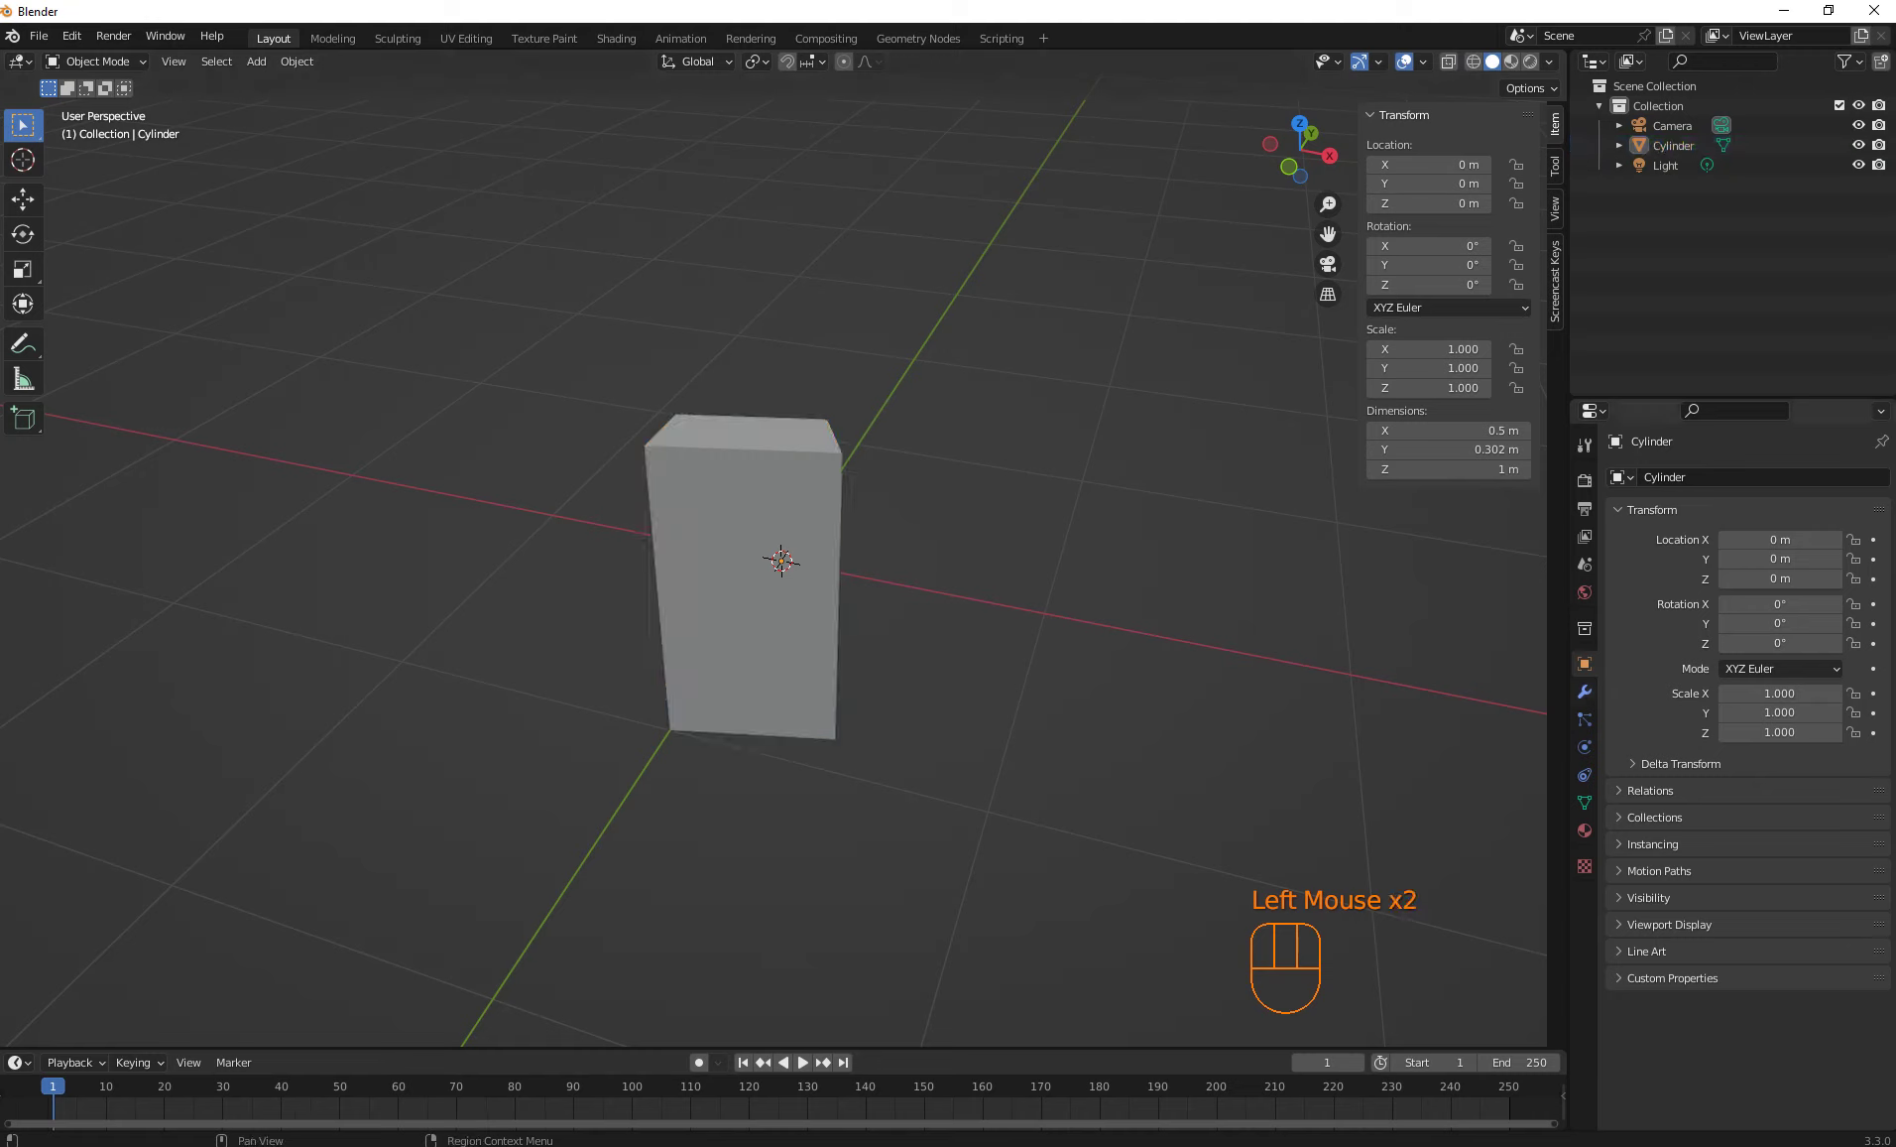
click(1584, 830)
click(1773, 561)
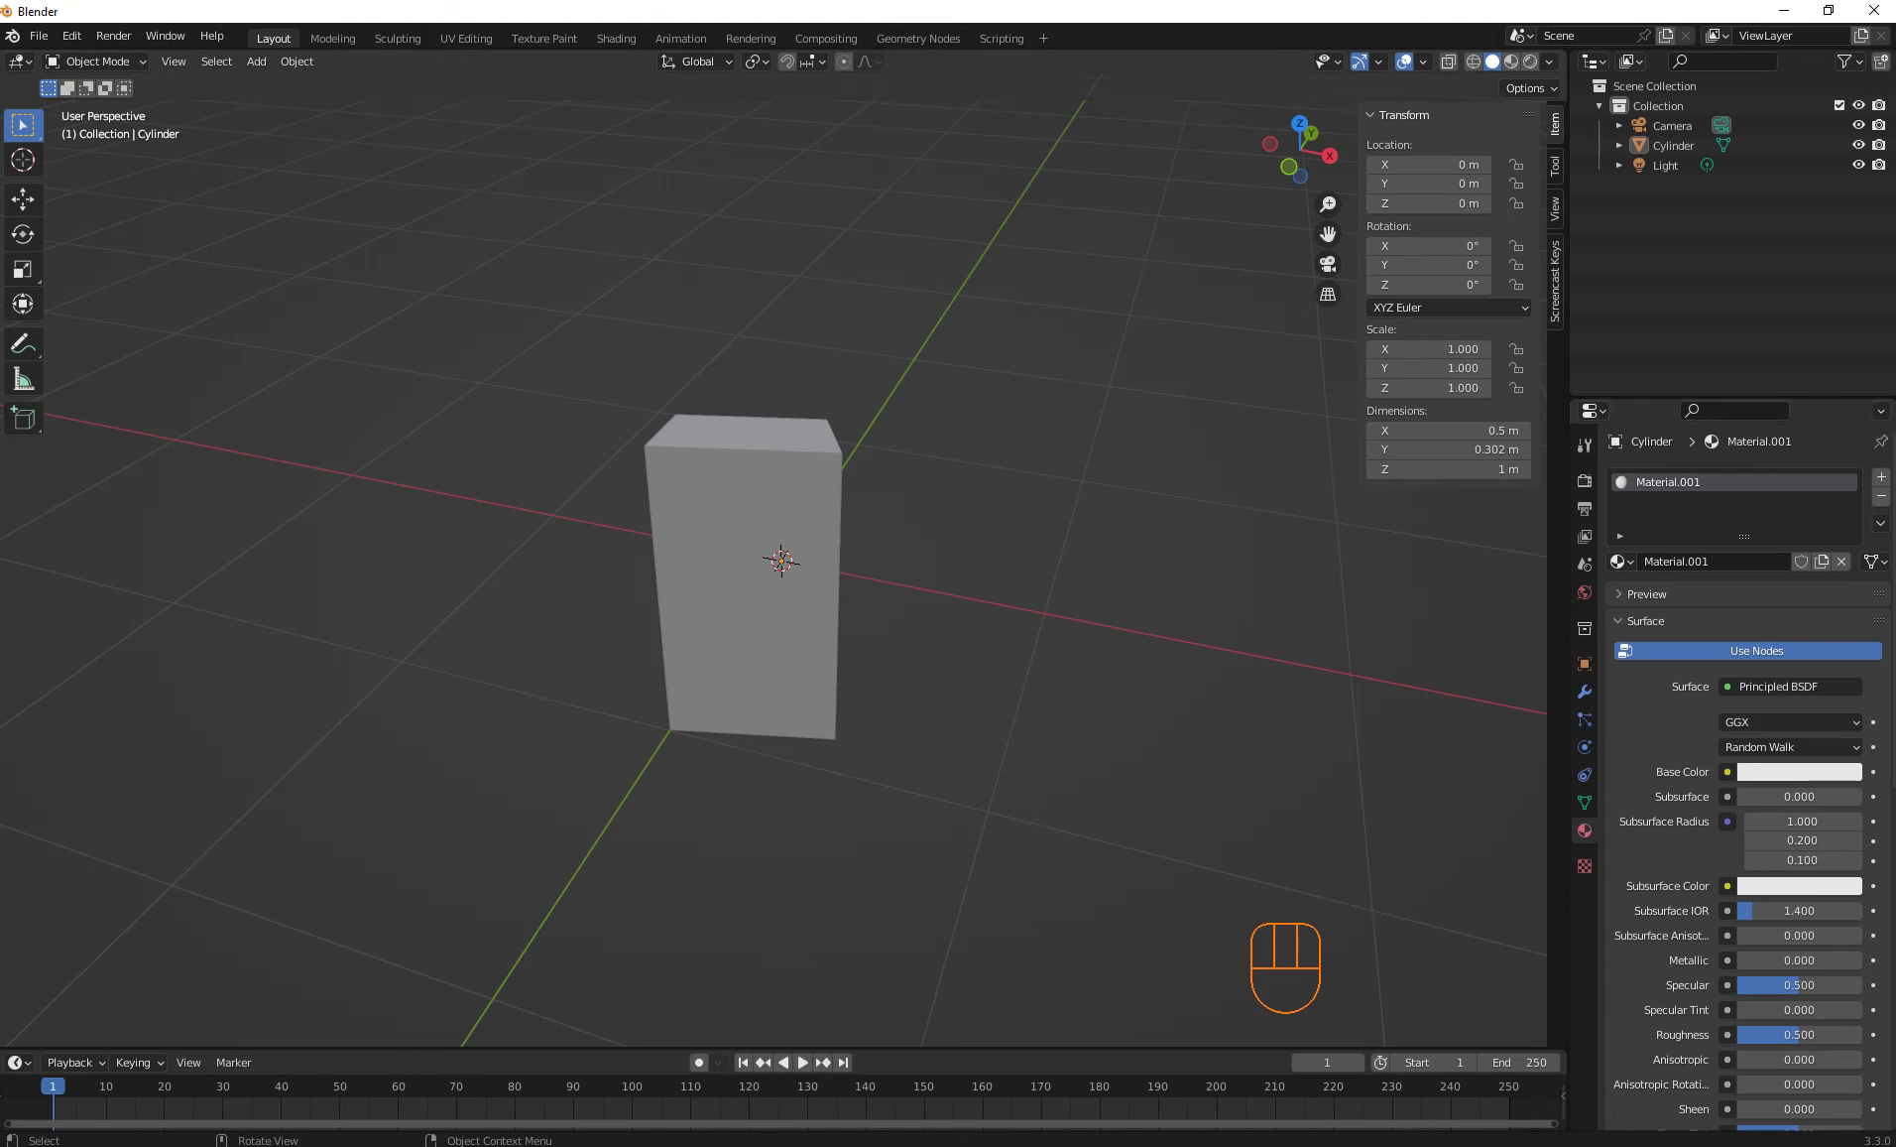
Enter Edit Mode on the block, switch to face selection and select all of its faces
key(Tab)
middle_drag(892, 595, 972, 596)
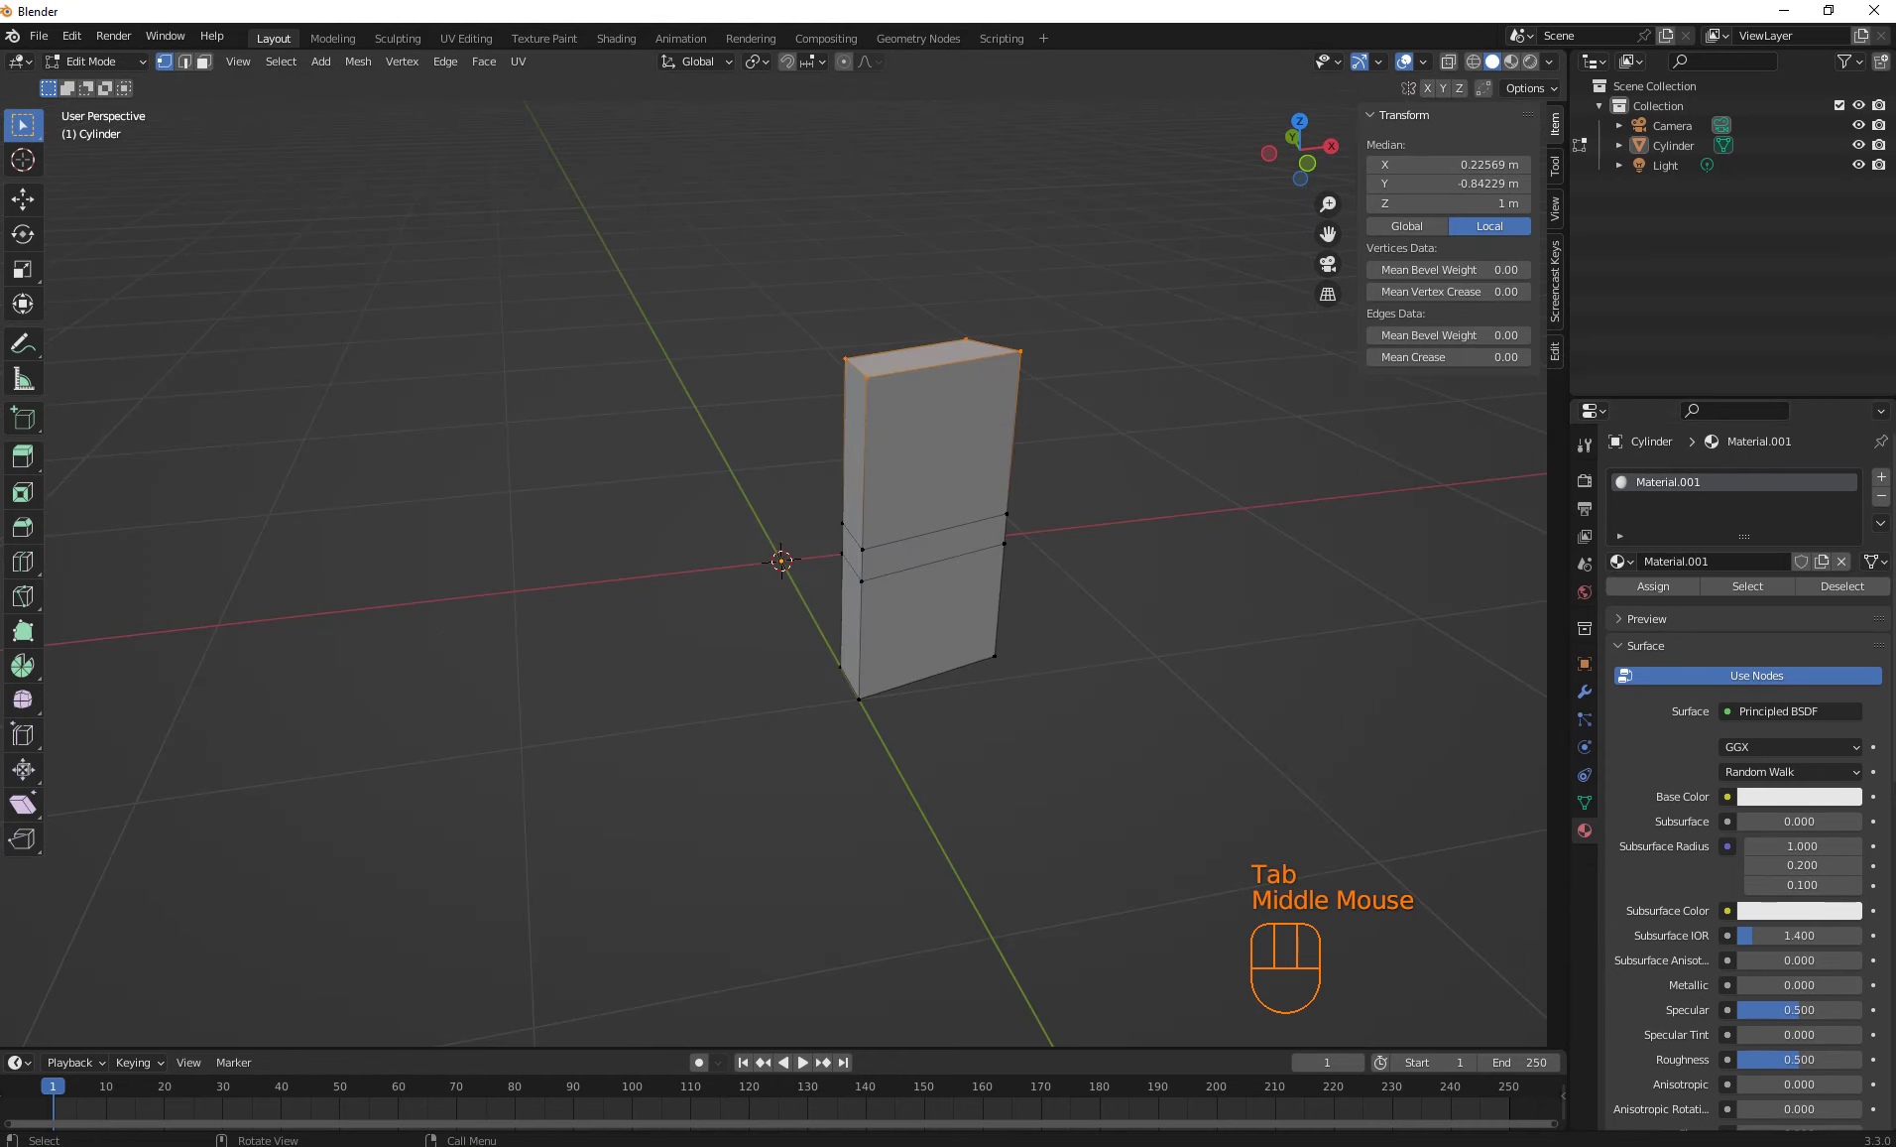
click(163, 61)
click(694, 416)
click(204, 61)
key(a)
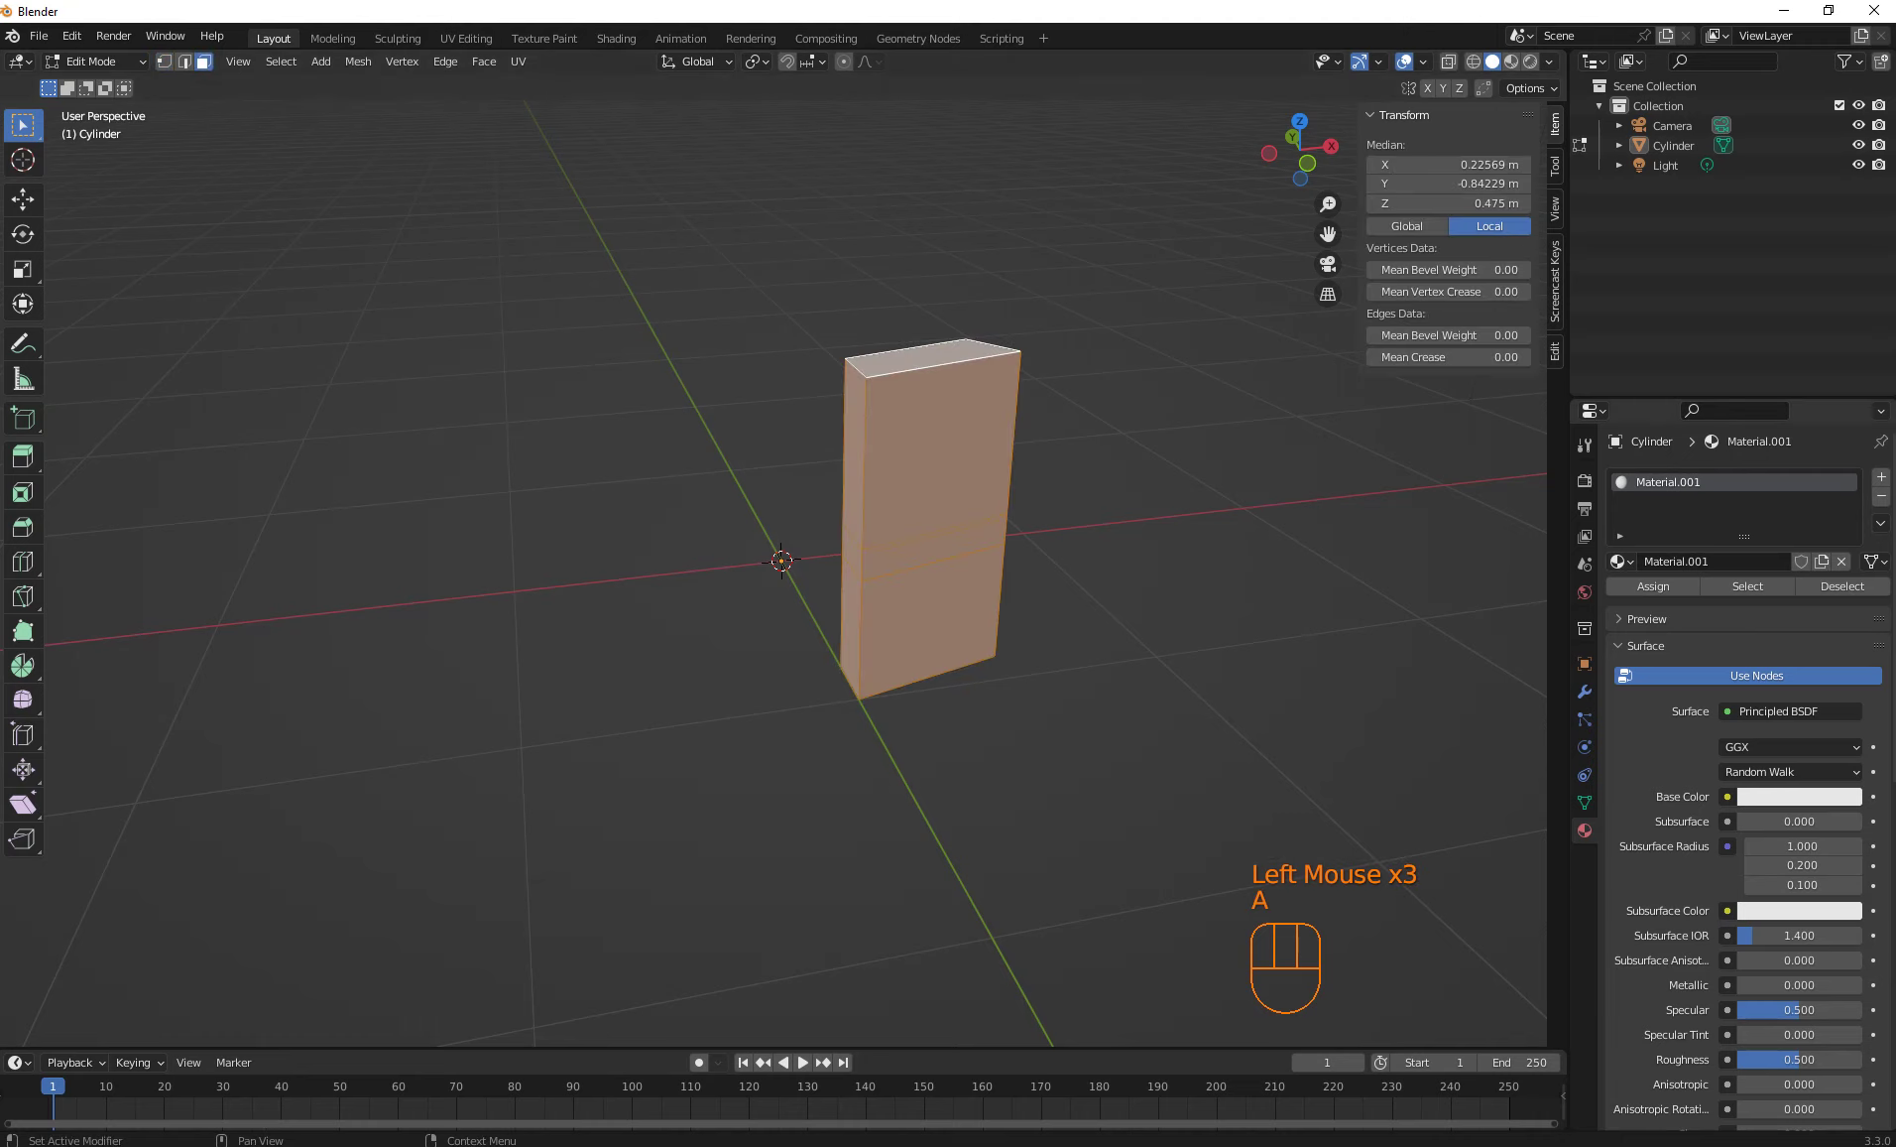
Rename the block's material to Wood
double_click(1669, 481)
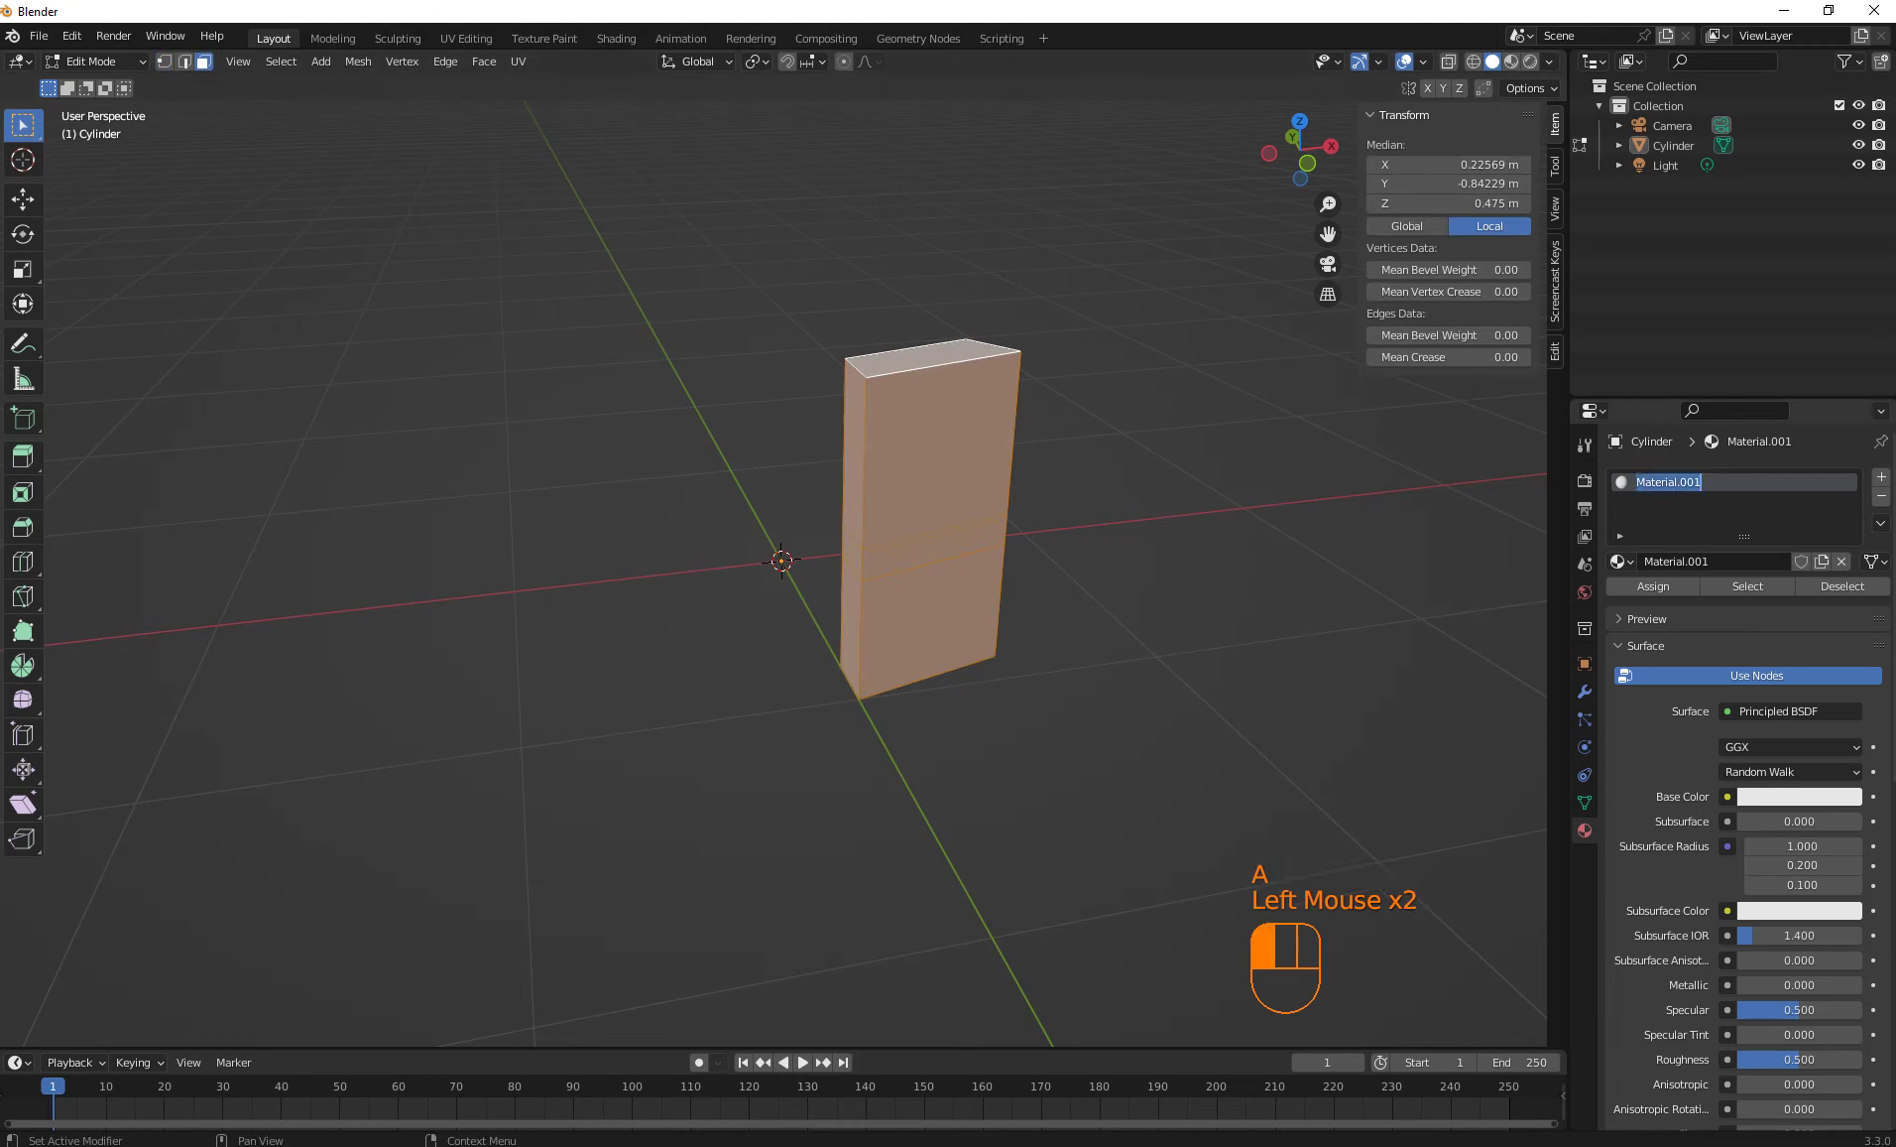
text(Wood)
key(Return)
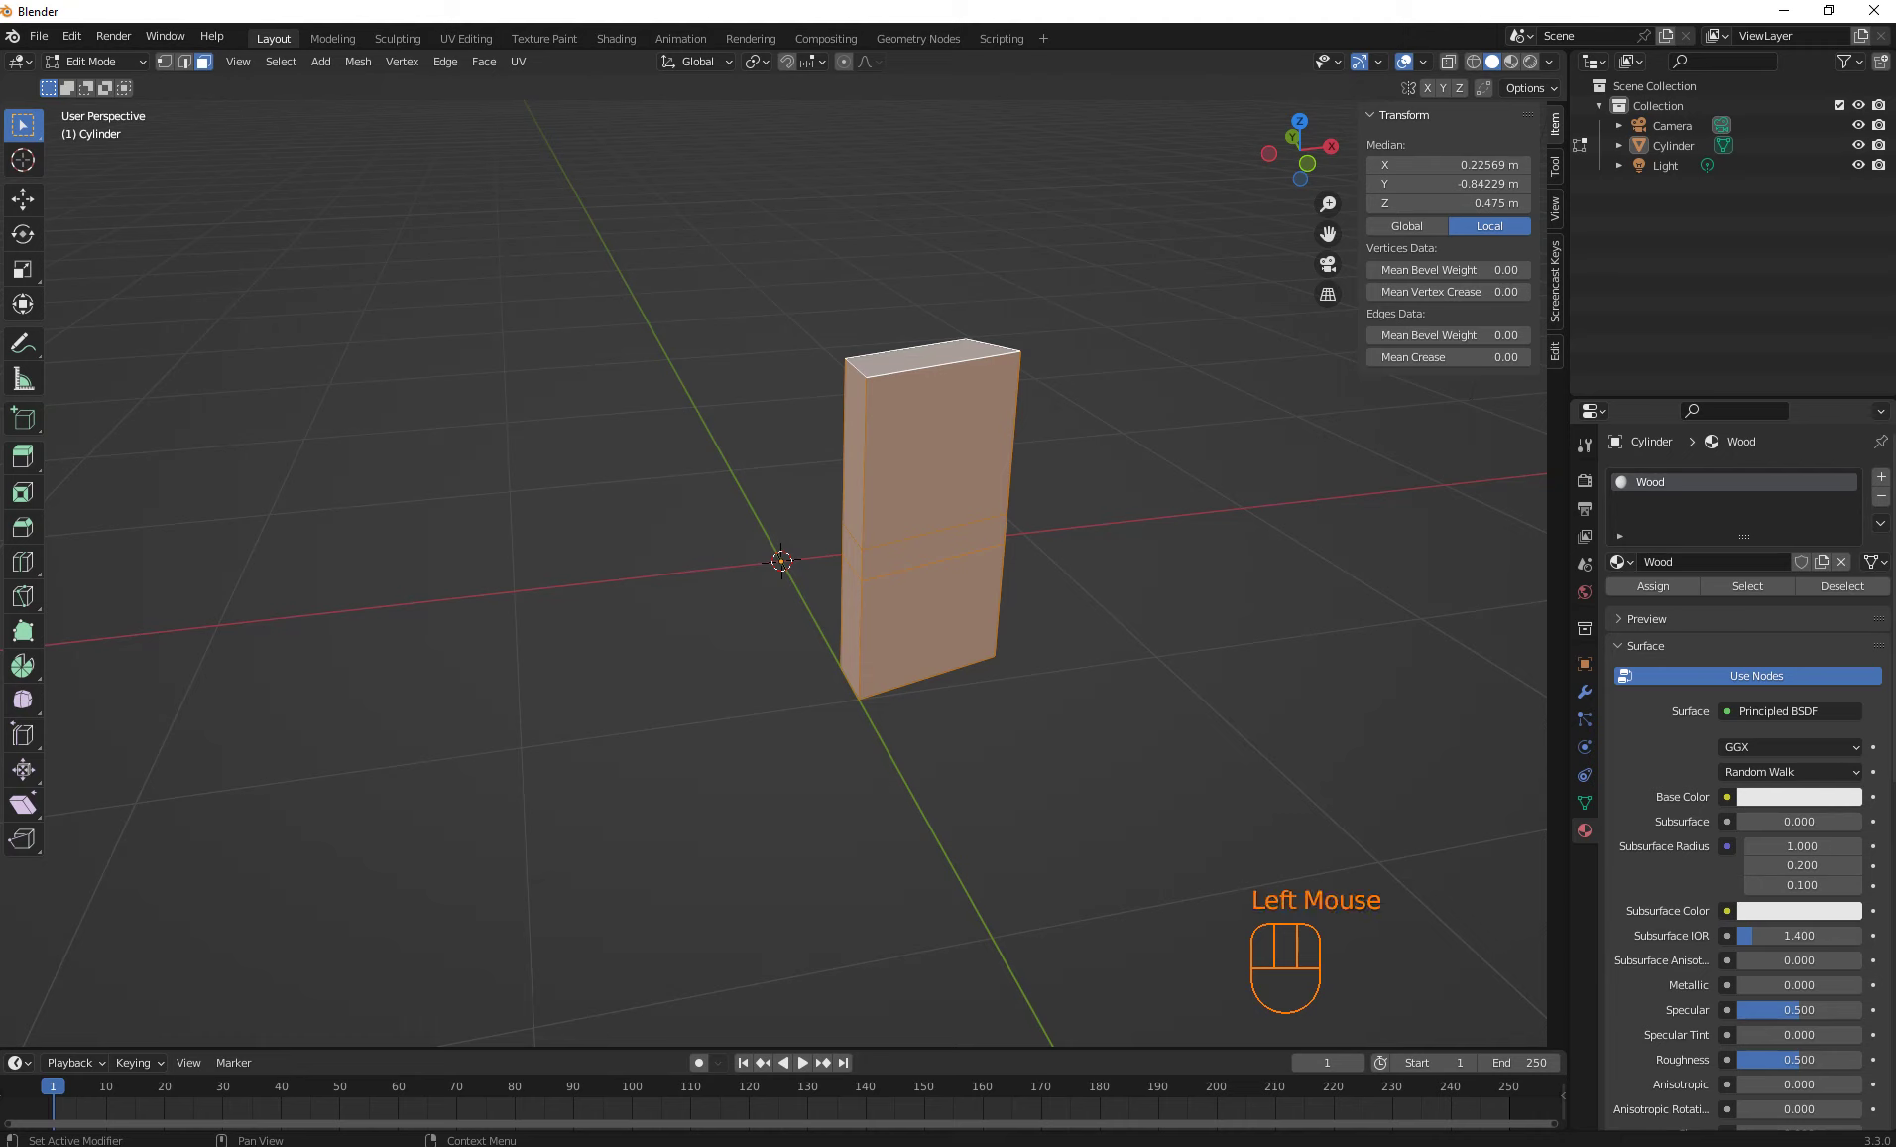
Give the Wood material a darkened orange-brown base color with hue 0.072 and saturation 0.834, and assign it to the selected faces
click(1799, 796)
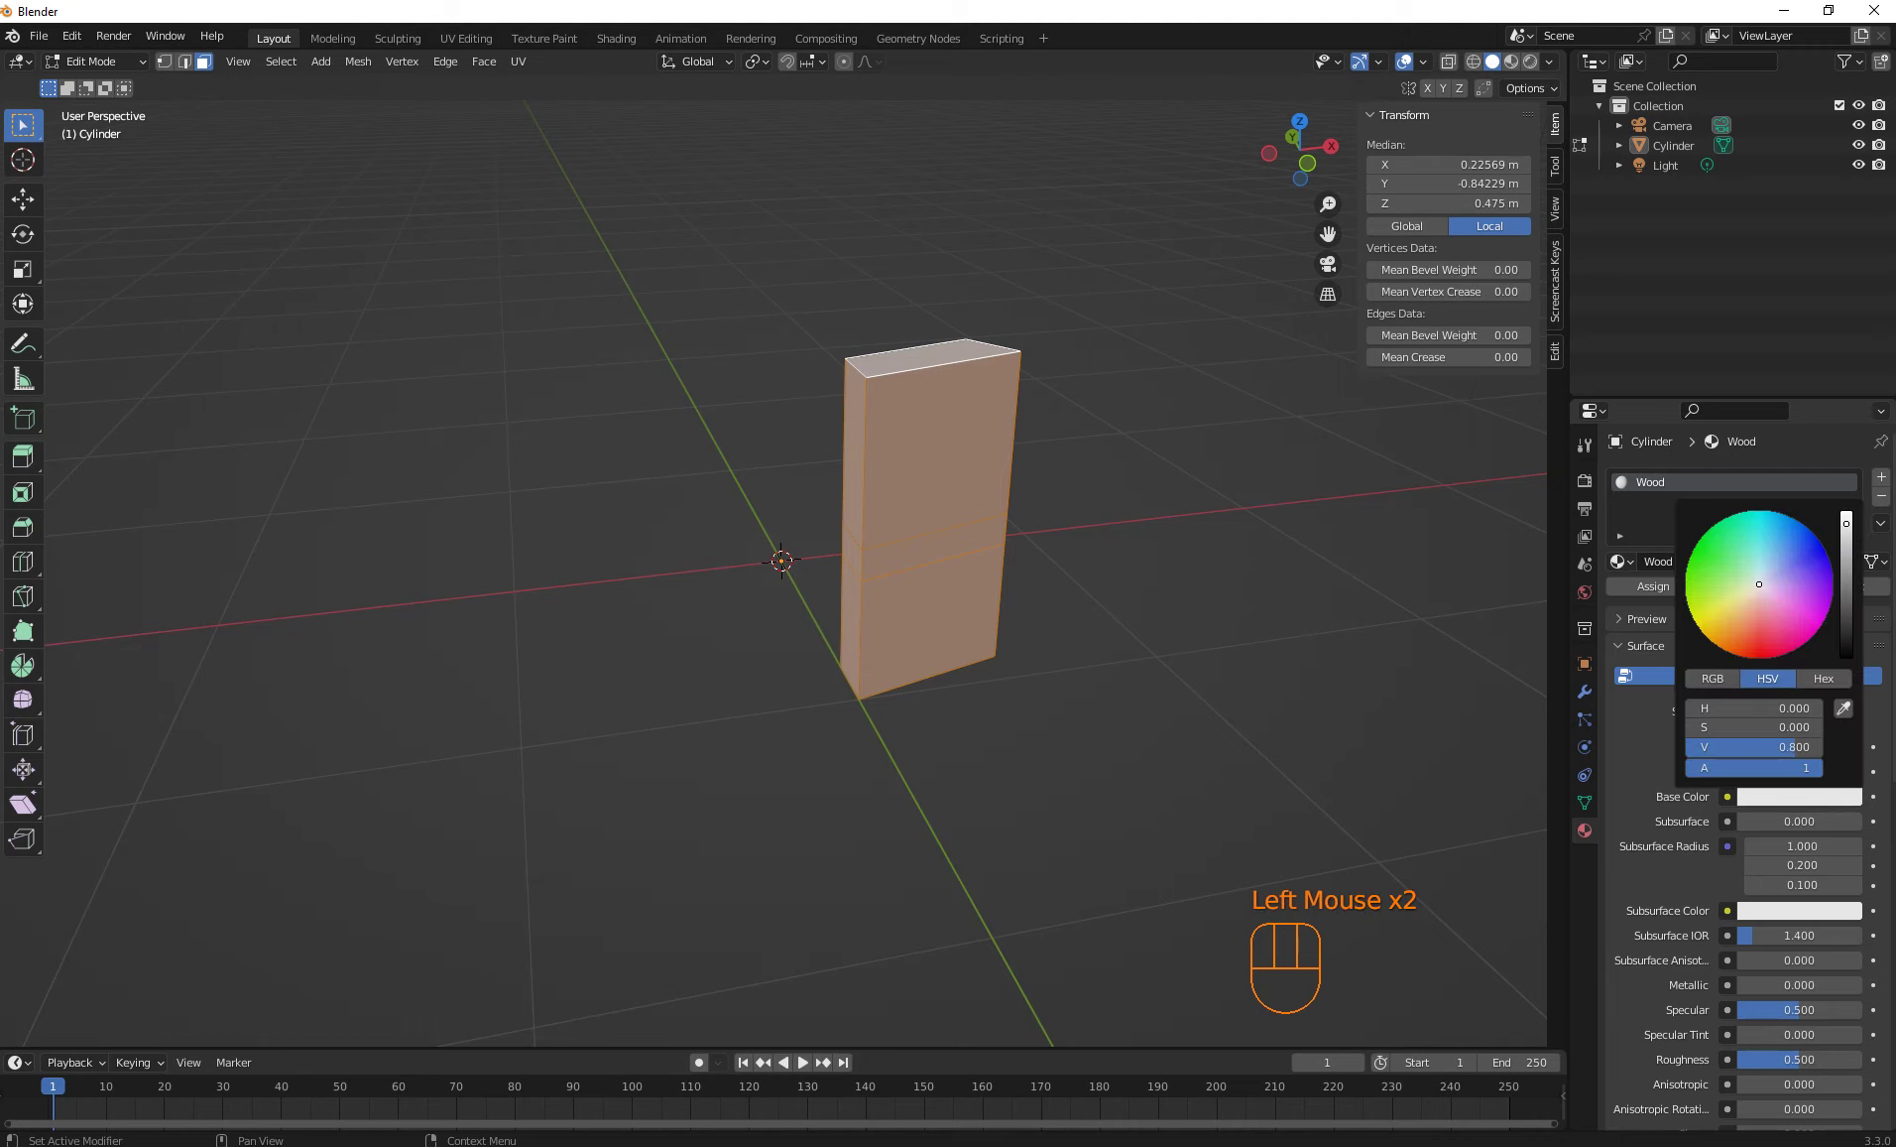
drag(1734, 623, 1736, 618)
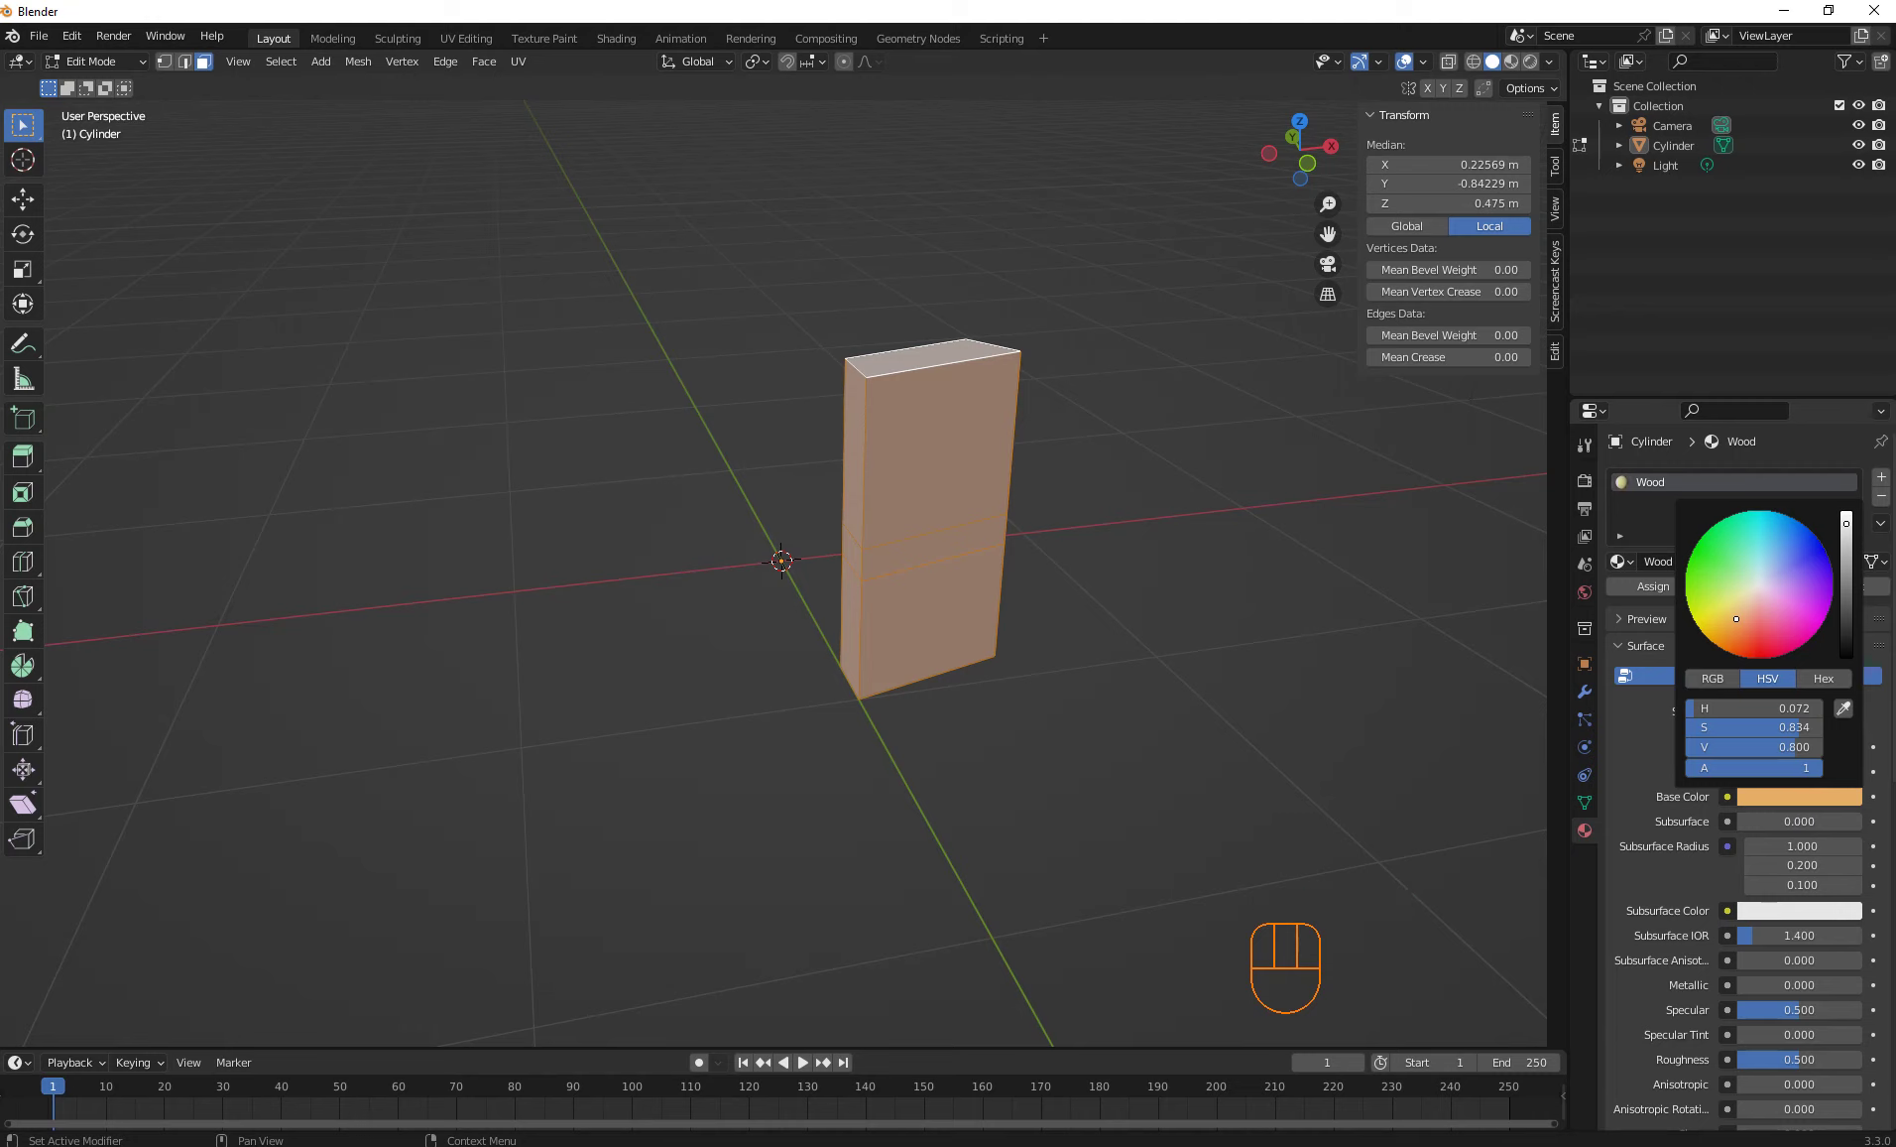
drag(1846, 523, 1845, 566)
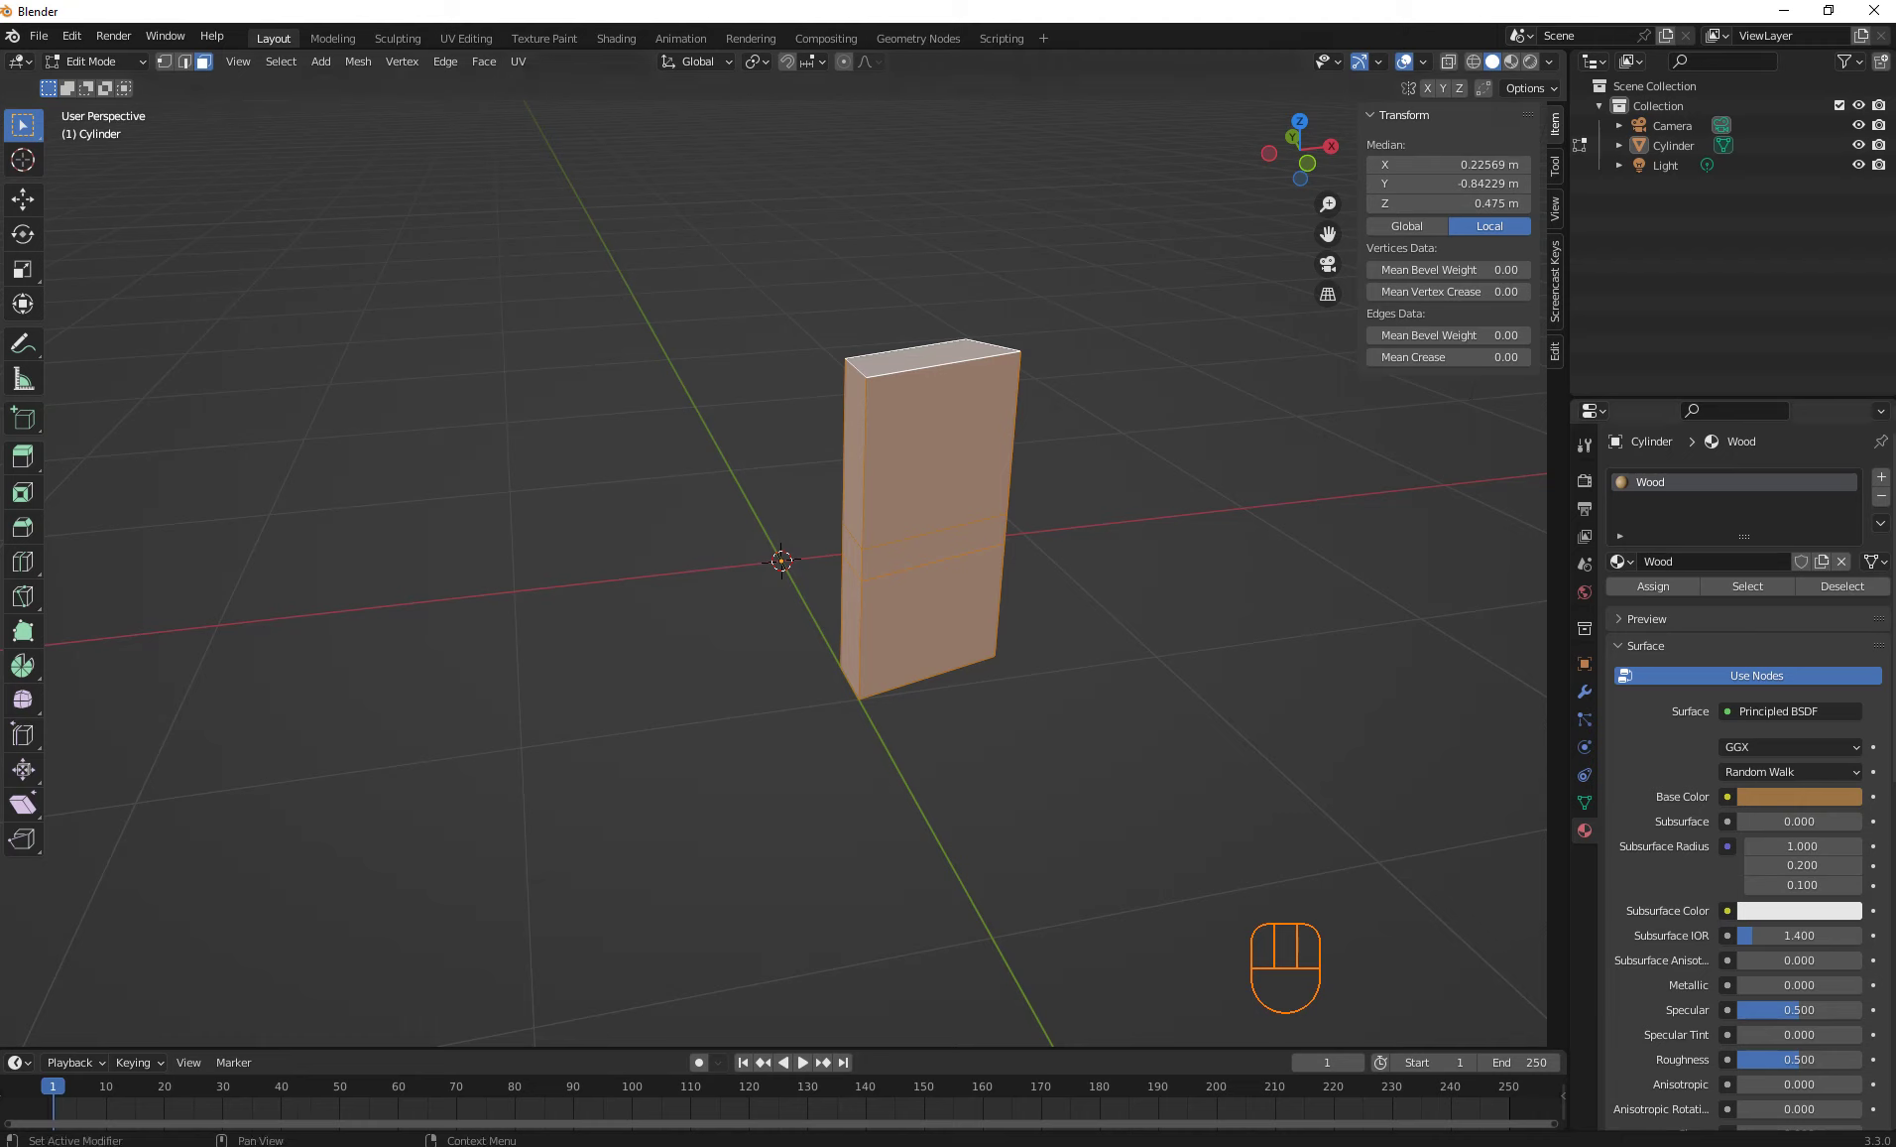
click(1652, 585)
Add a second material slot to the block and create a new material in it
click(1880, 477)
click(1881, 477)
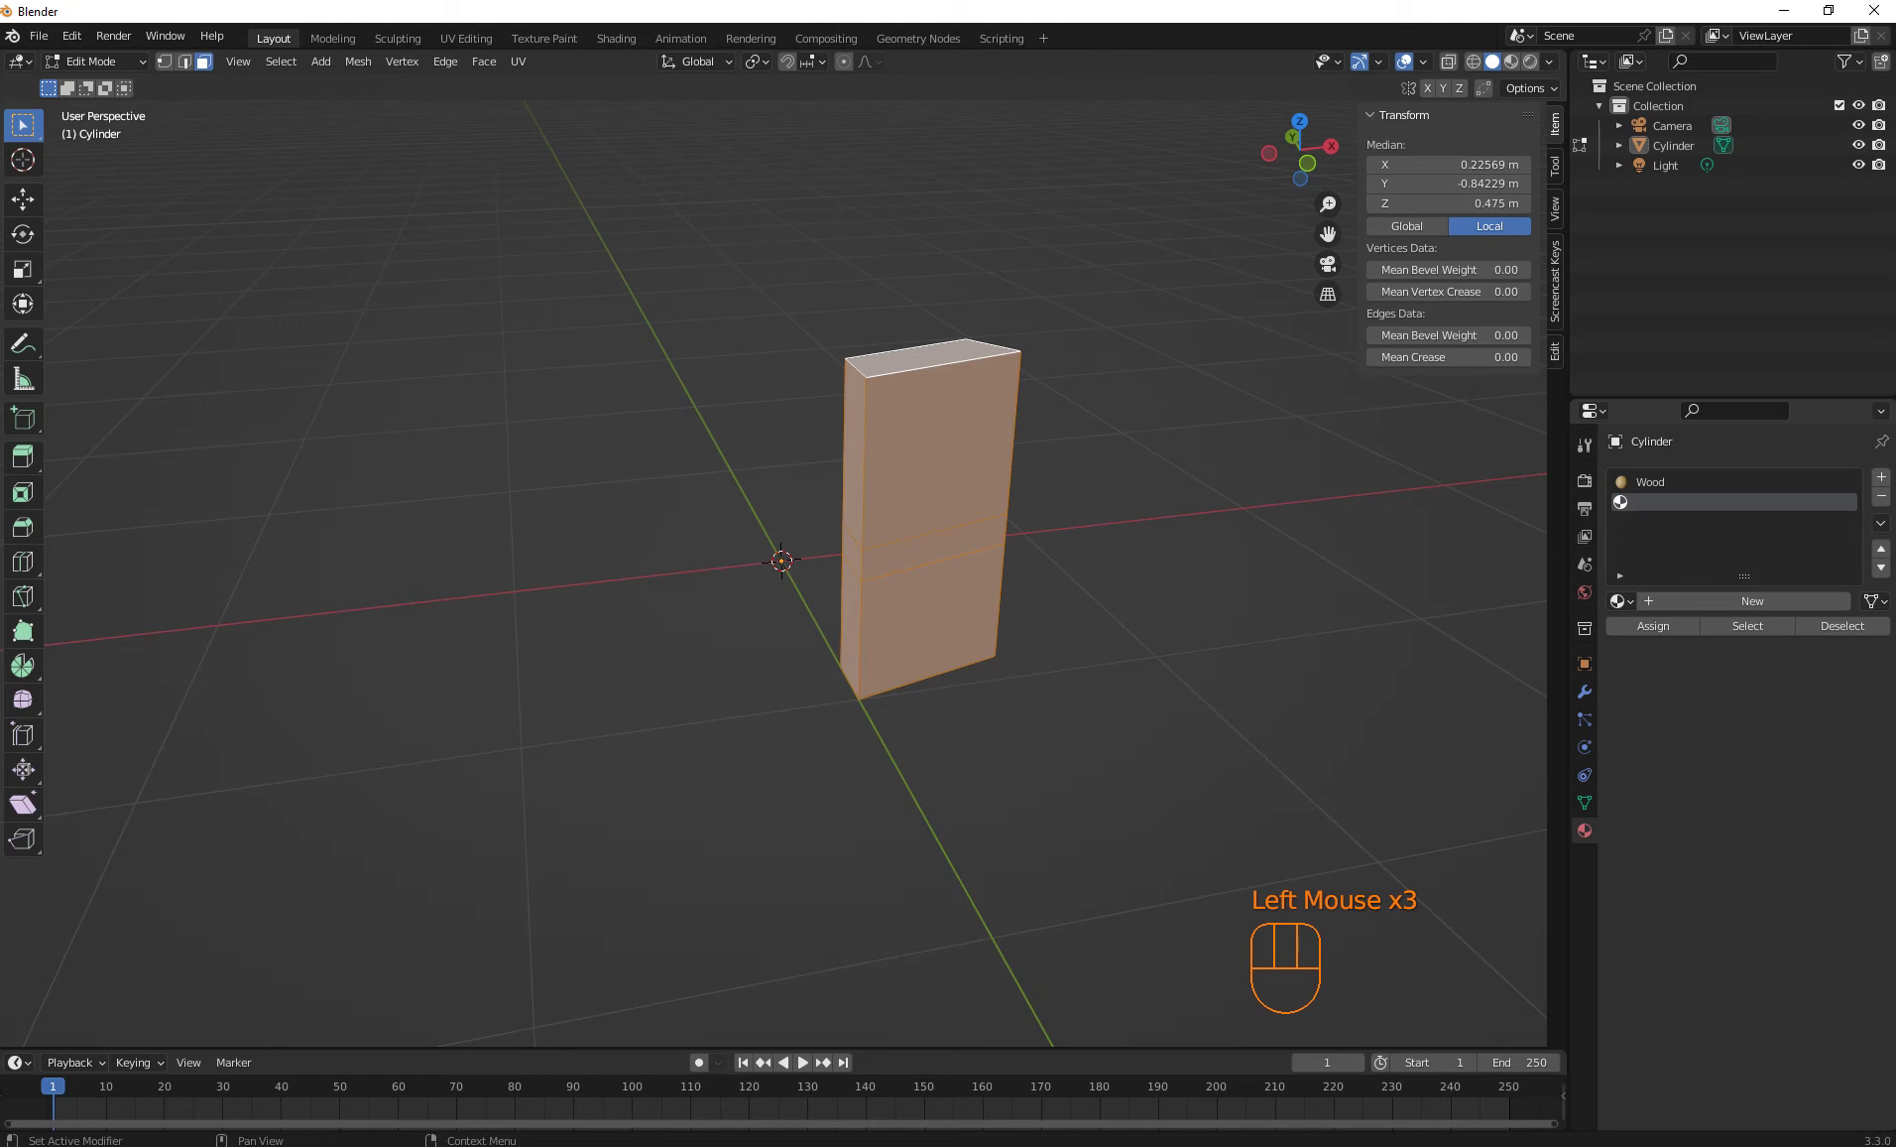
click(1733, 502)
click(1752, 601)
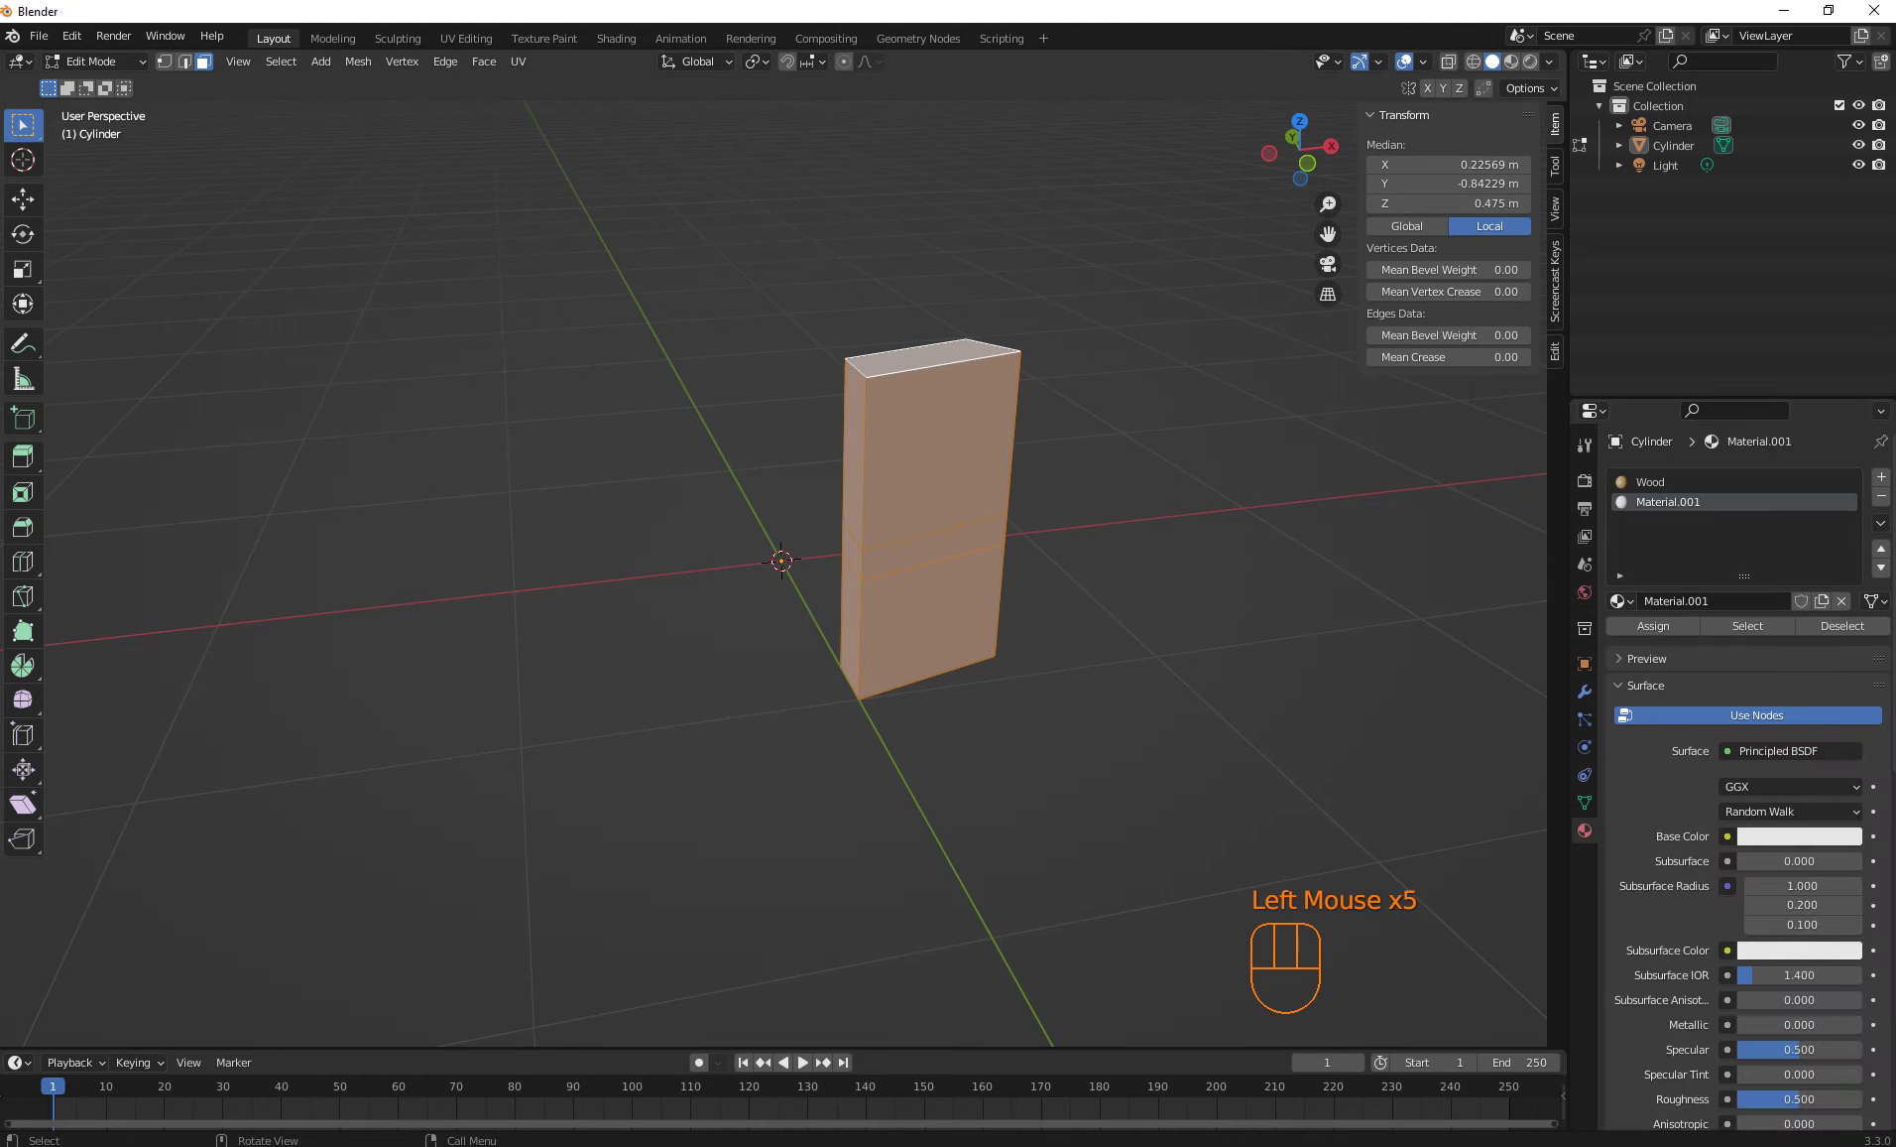
Select the four side faces of the thin band and assign the second material to them
click(1190, 555)
scroll(1014, 490, up, 2)
click(1032, 538)
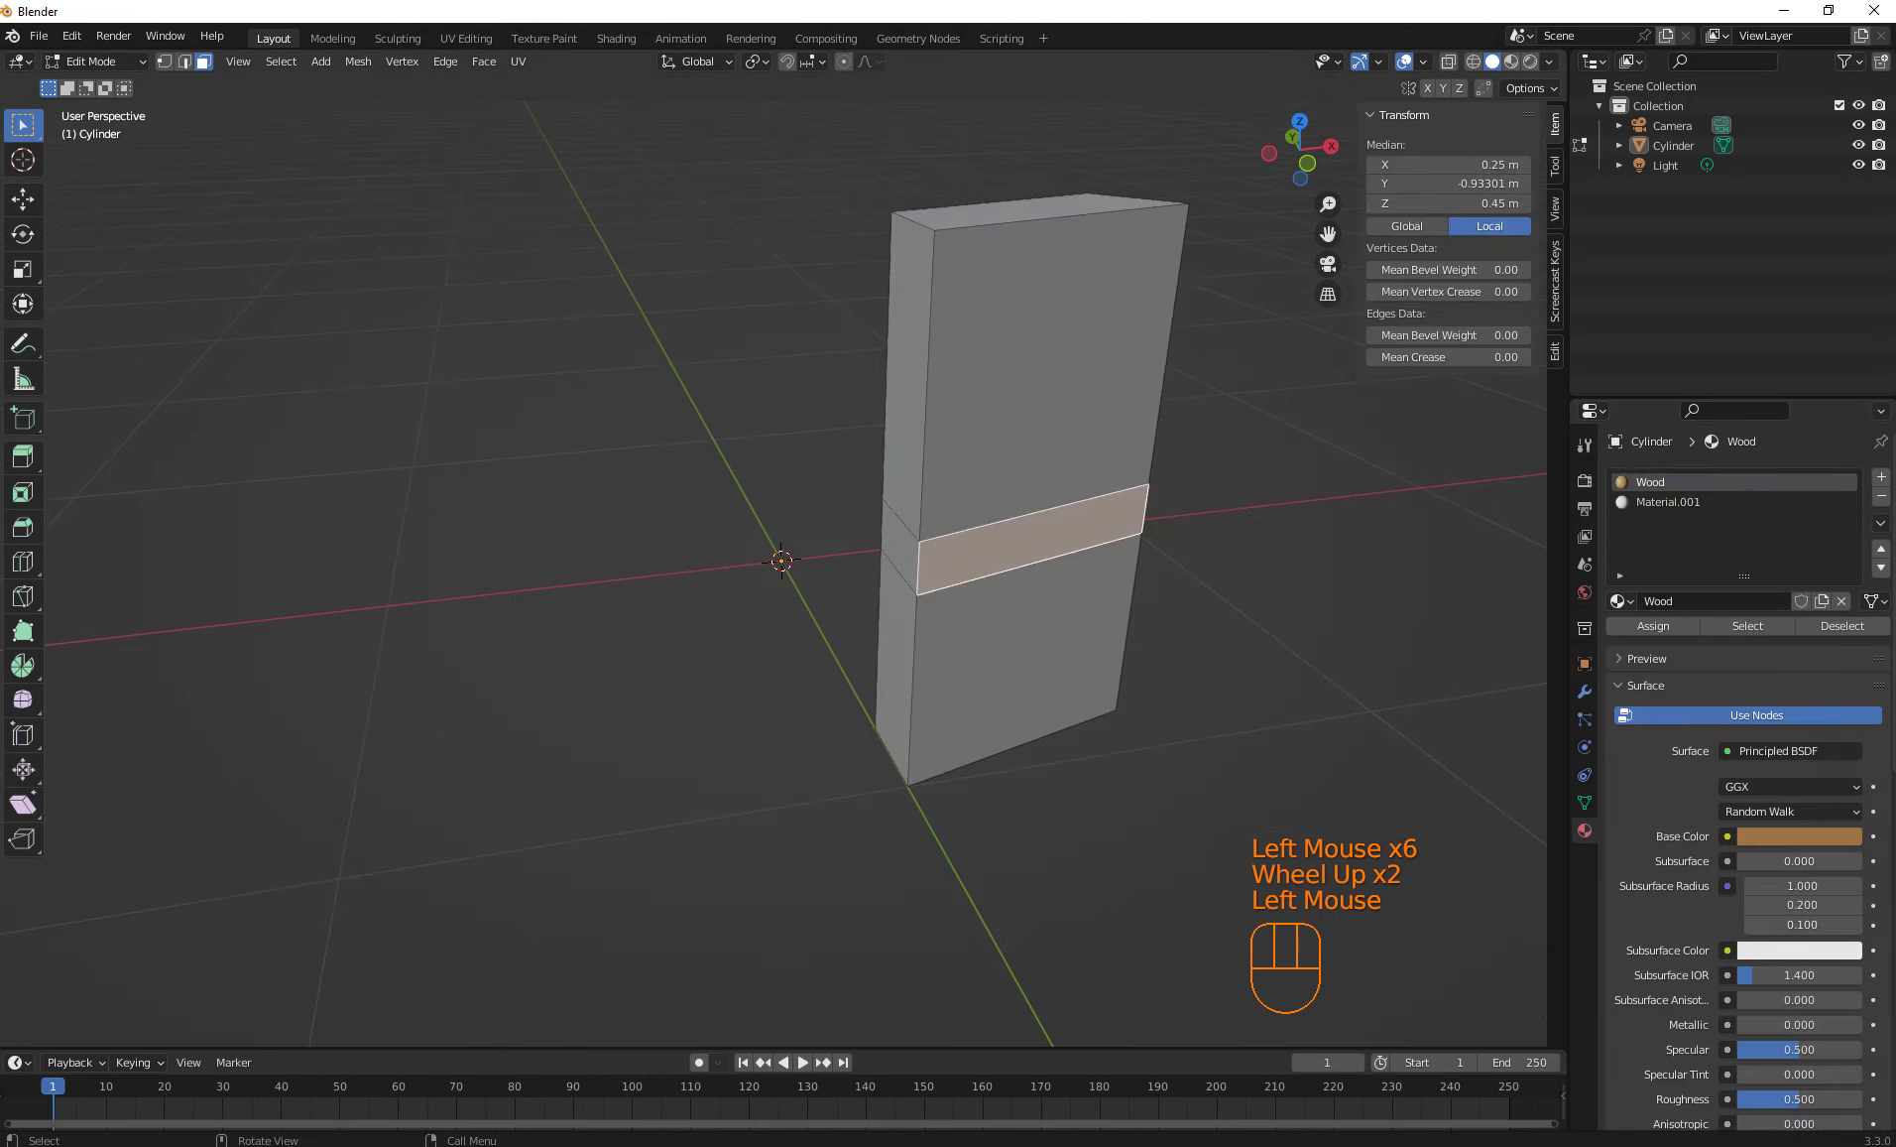
key(shift)
shift+click(900, 547)
middle_drag(899, 546, 699, 536)
shift+click(408, 467)
middle_drag(408, 467, 311, 468)
shift+click(519, 365)
middle_drag(519, 365, 736, 367)
click(1668, 501)
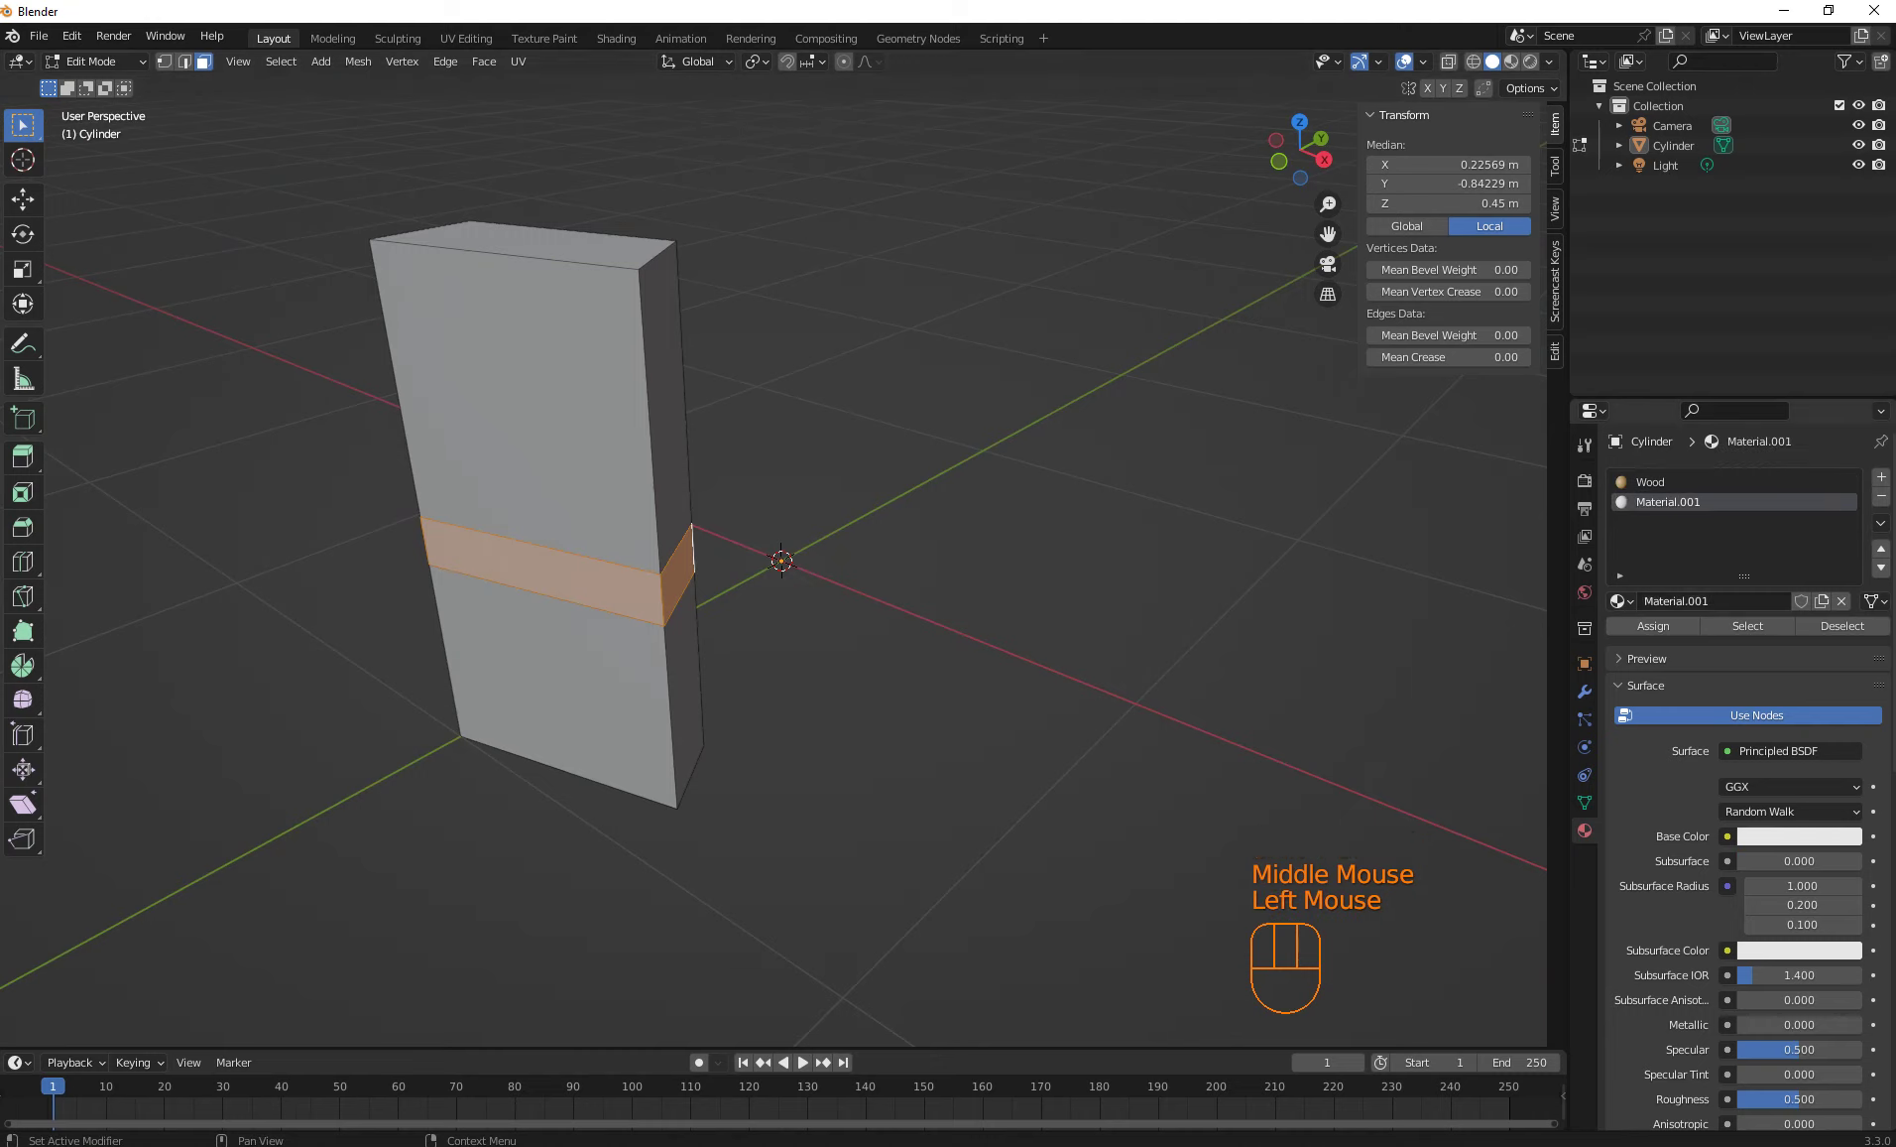
click(1653, 625)
click(1653, 625)
click(1653, 625)
Rename the band's material to Dark Wood and give it a dark brown base color with value 0.173
double_click(1686, 501)
key(ctrl+a)
text(Dark Wood)
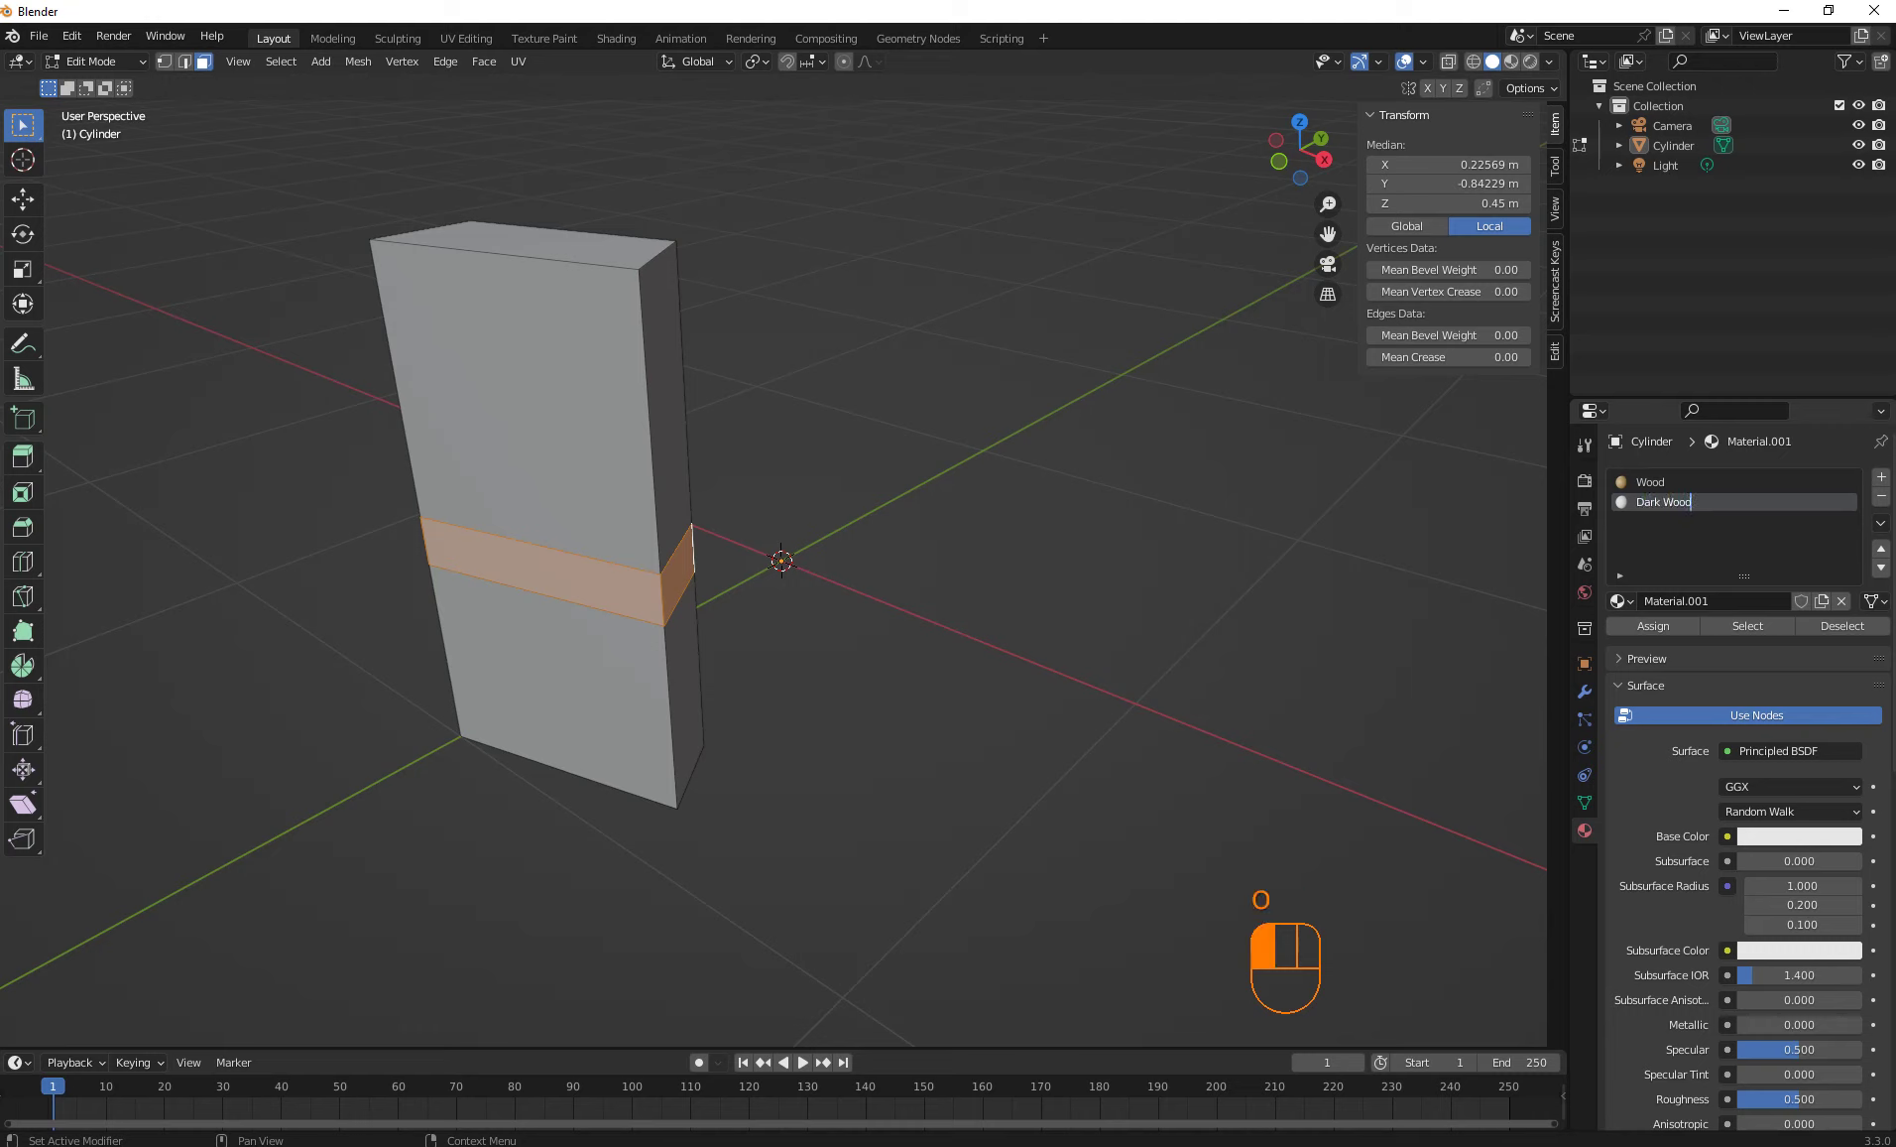
key(Return)
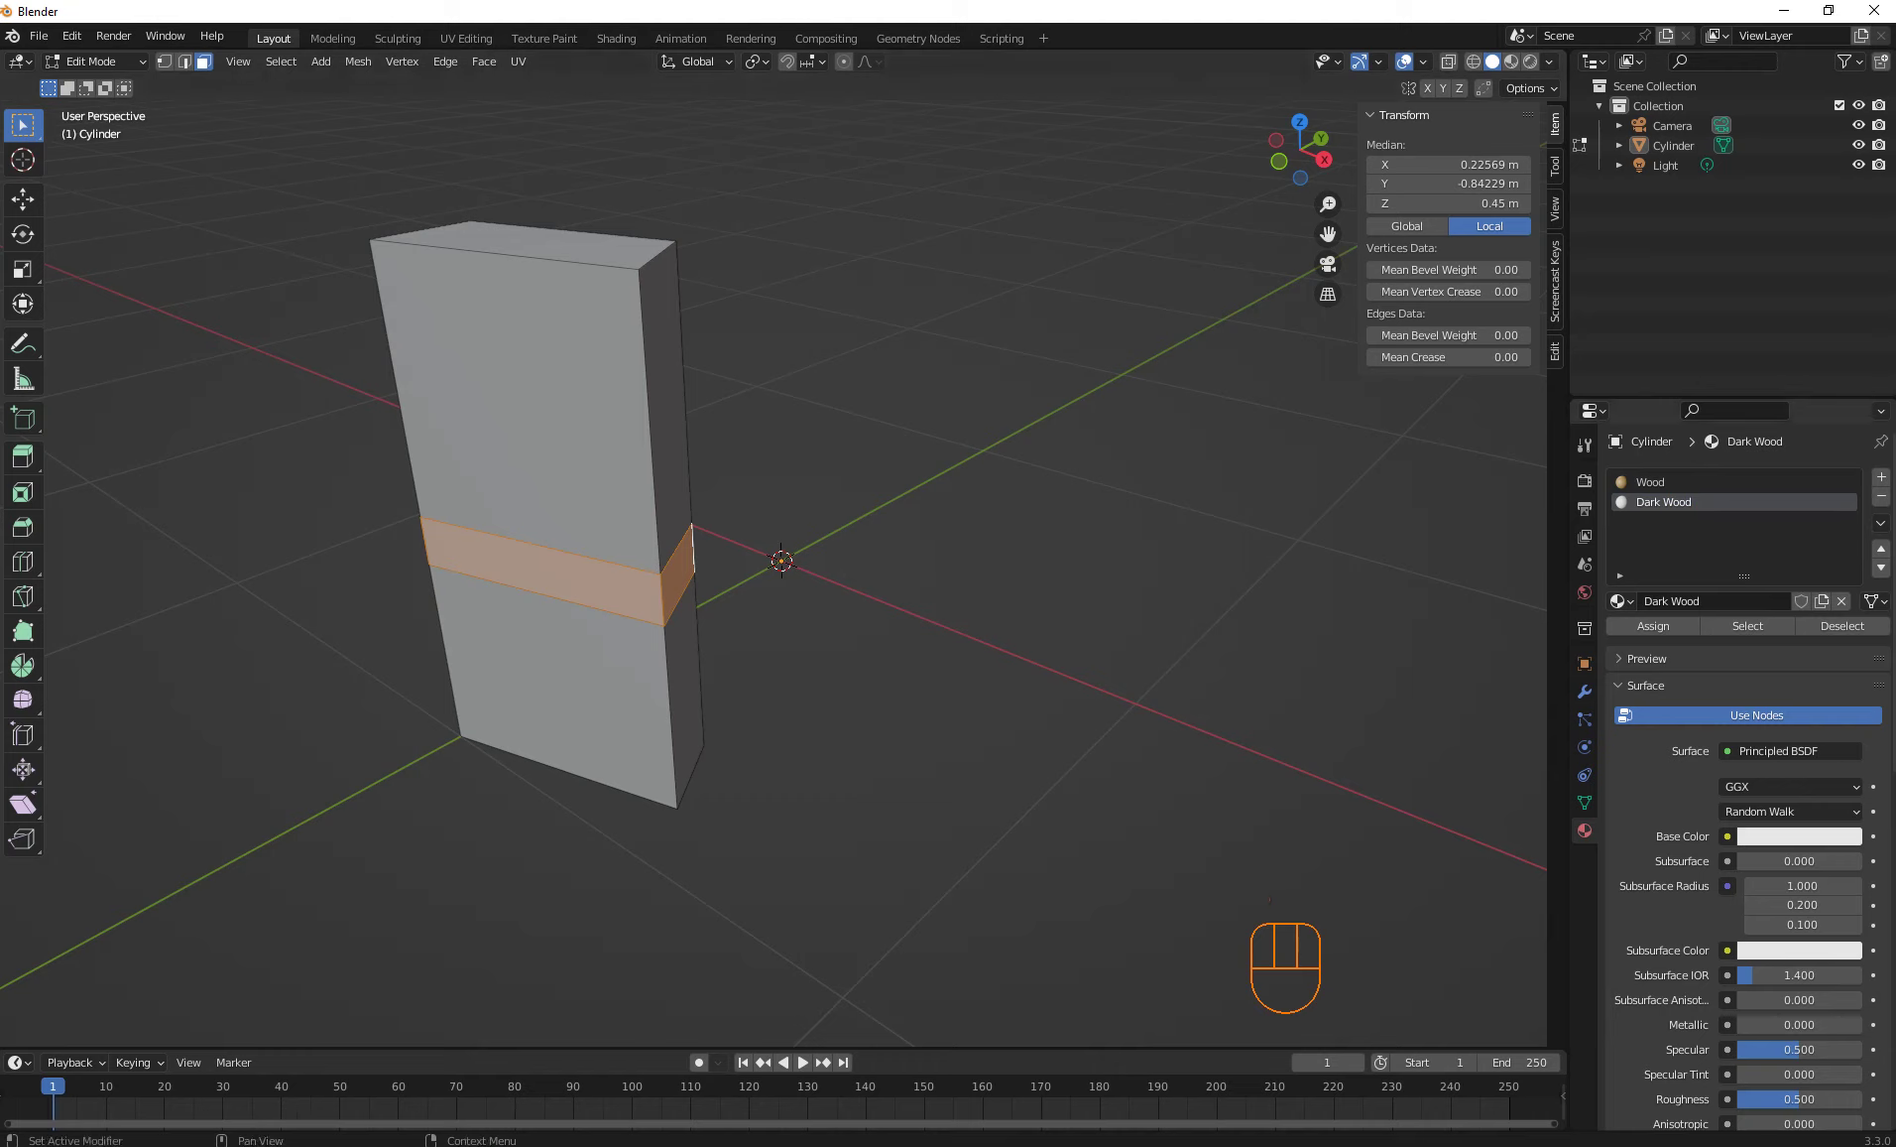
click(1799, 836)
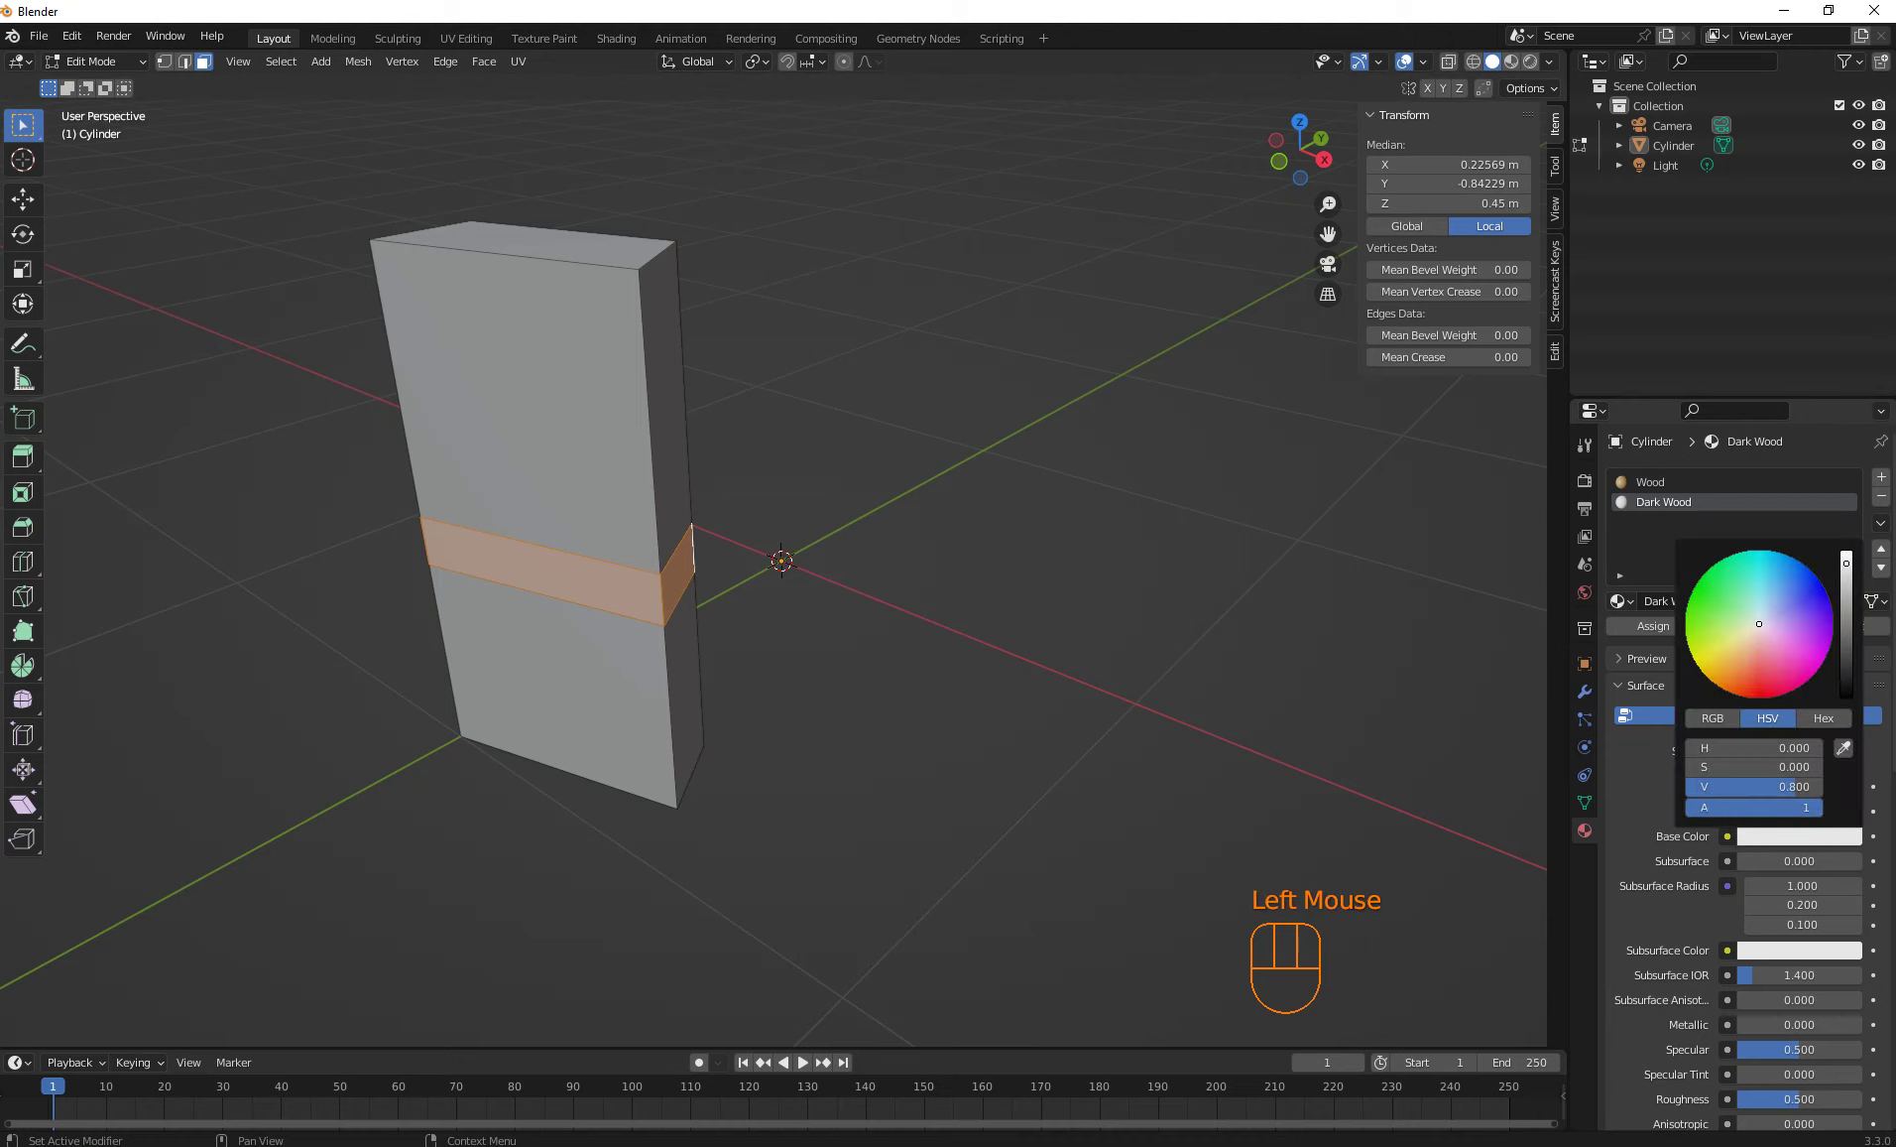
drag(1797, 787, 1711, 786)
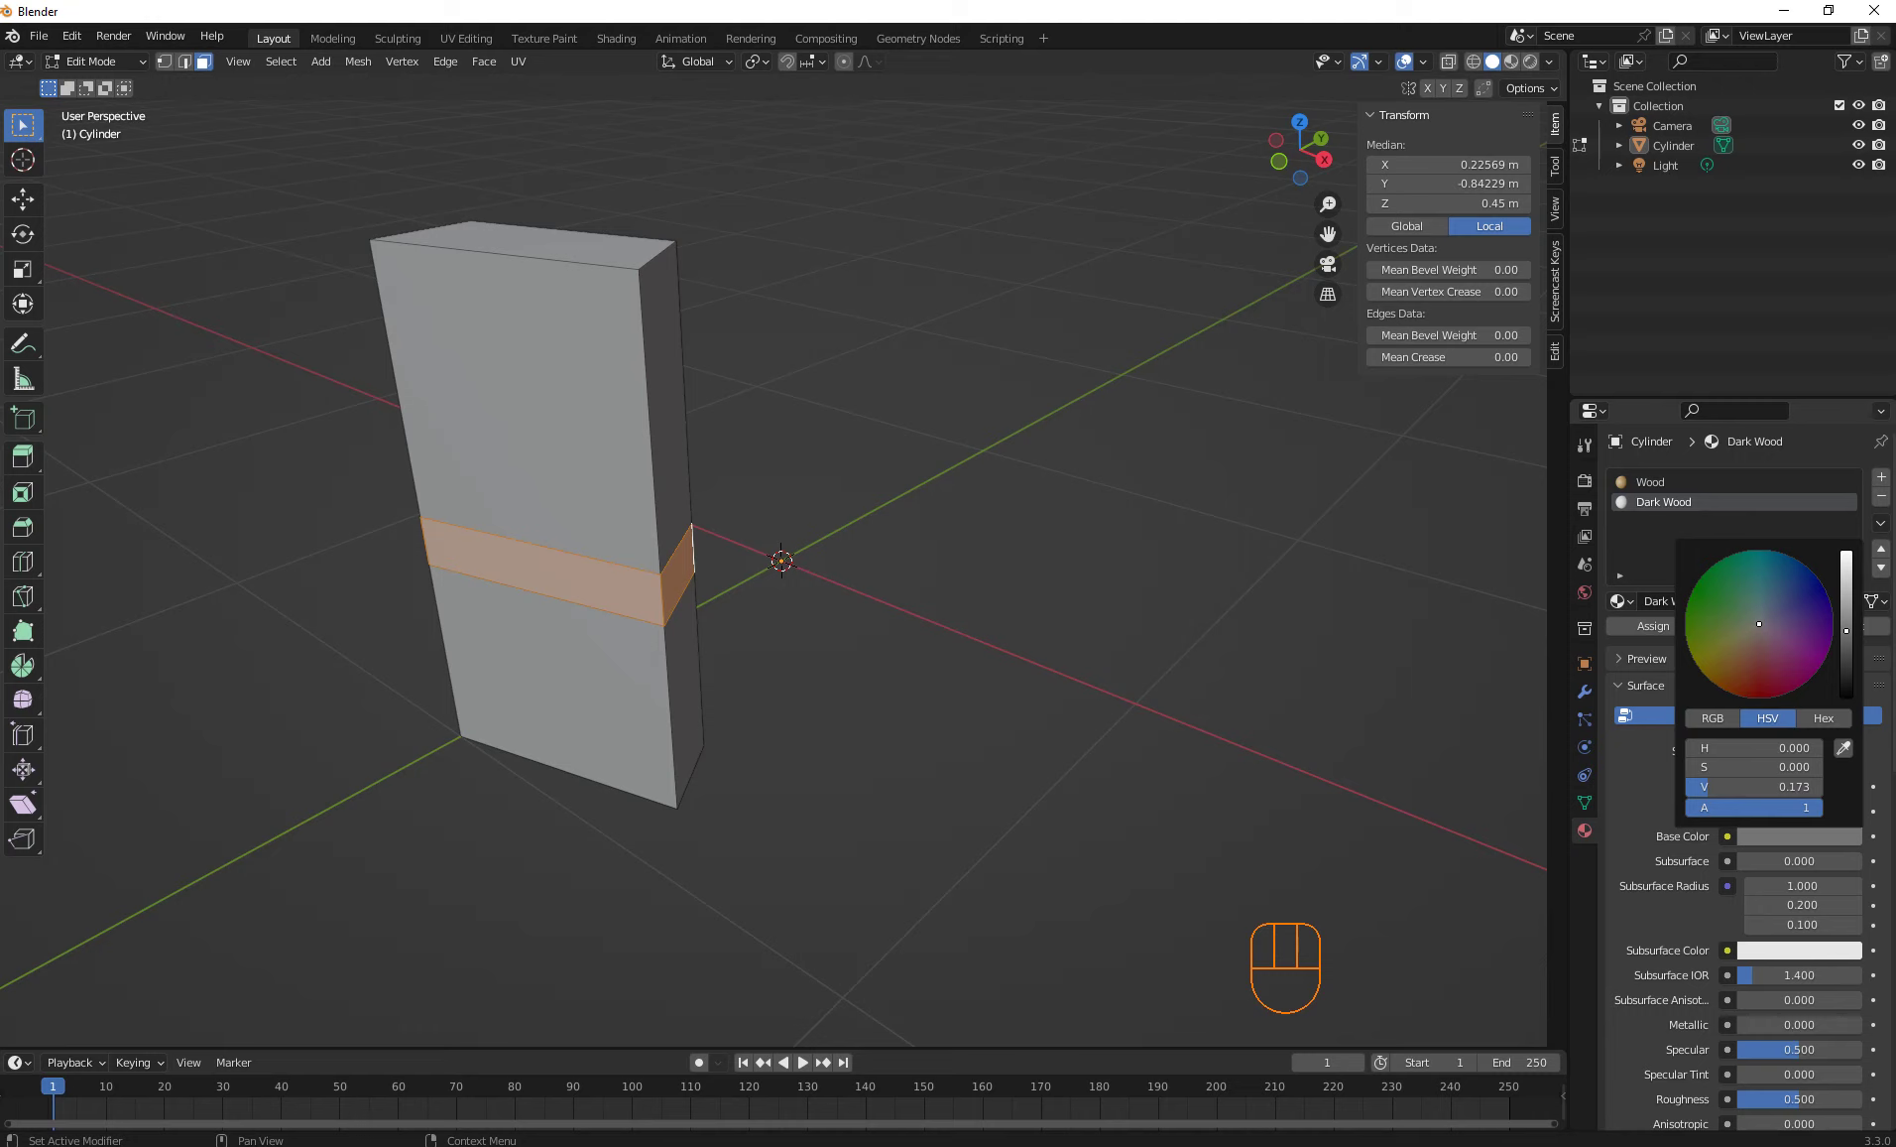
click(1743, 652)
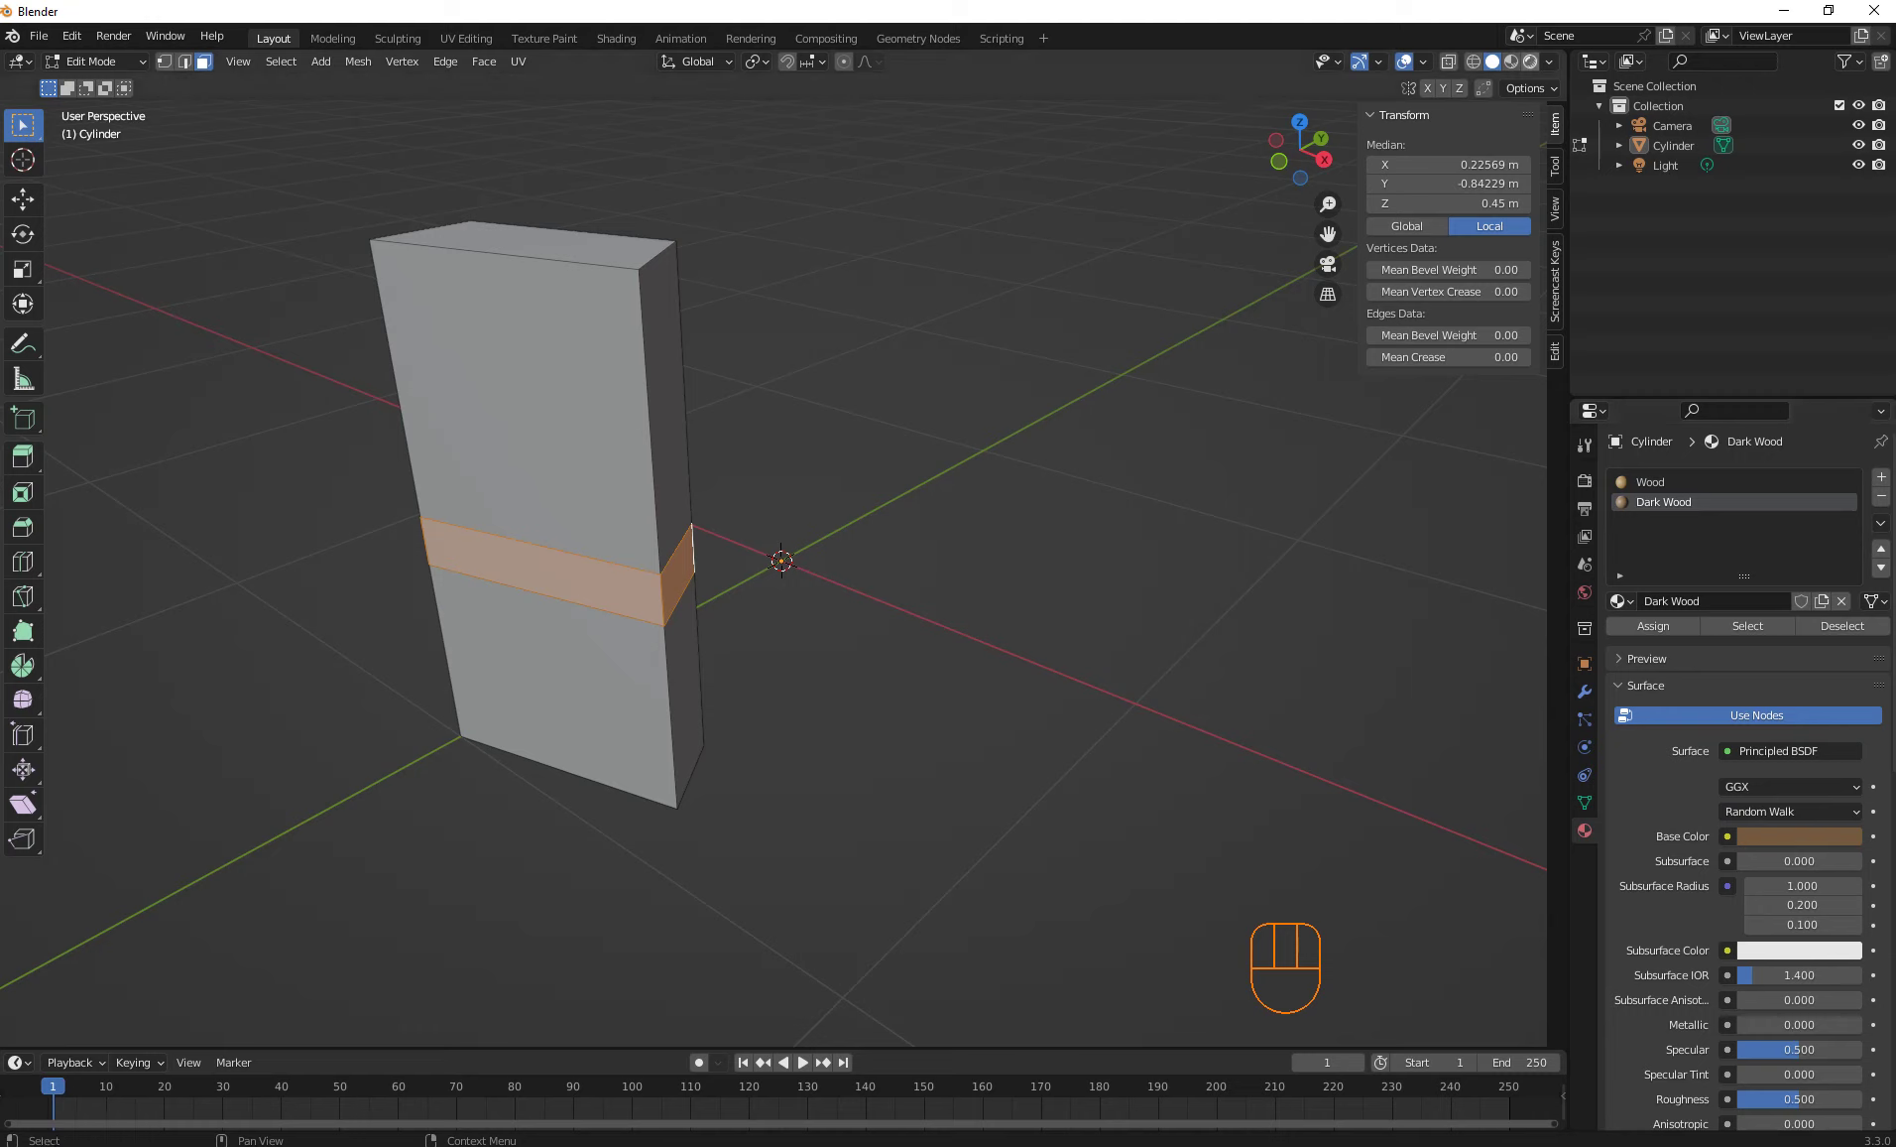
Switch the viewport to Material Preview shading, clear the face selection and return to Object Mode
click(1511, 61)
click(992, 476)
mouse_move(893, 496)
middle_down()
mouse_move(1071, 481)
mouse_move(759, 458)
middle_up()
scroll(892, 466, down, 2)
key(Tab)
Select the wall segment and set its origin to its geometry
click(960, 550)
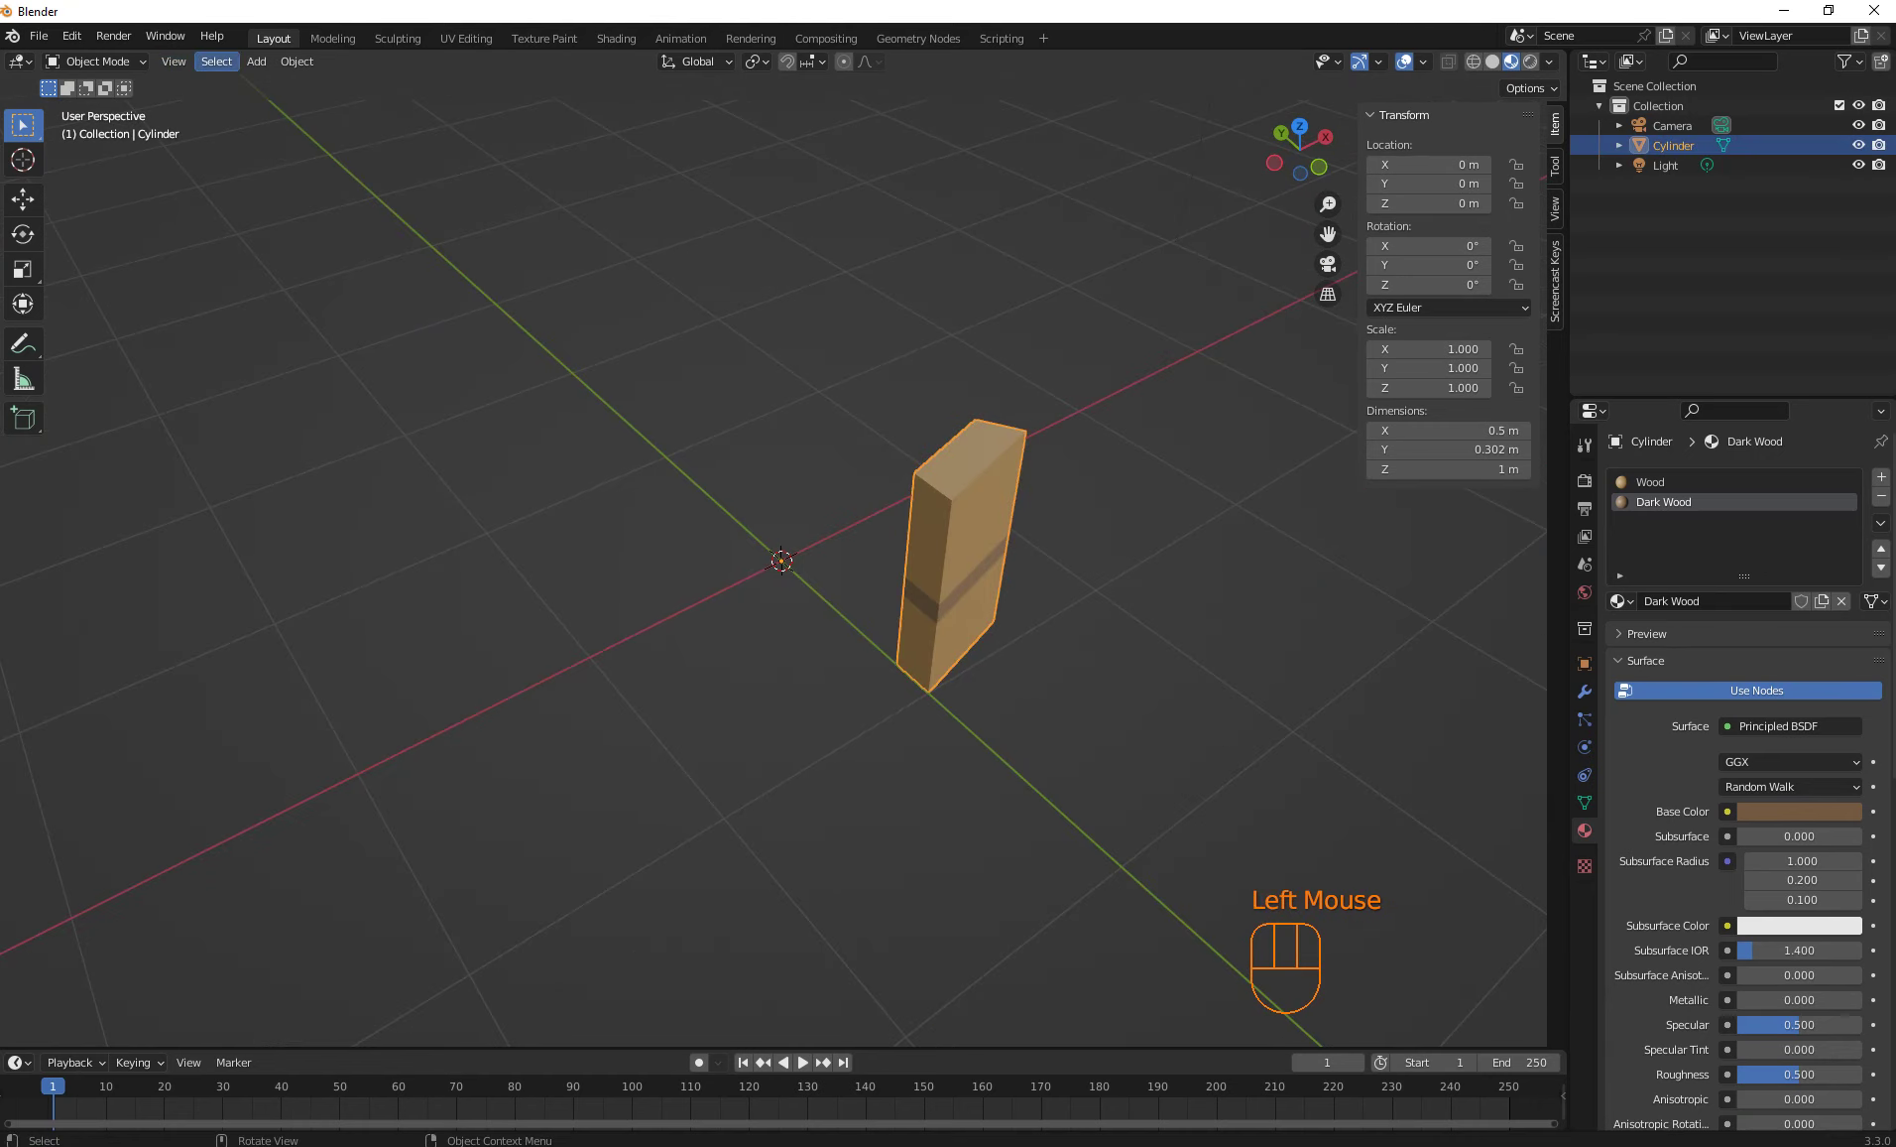
click(296, 61)
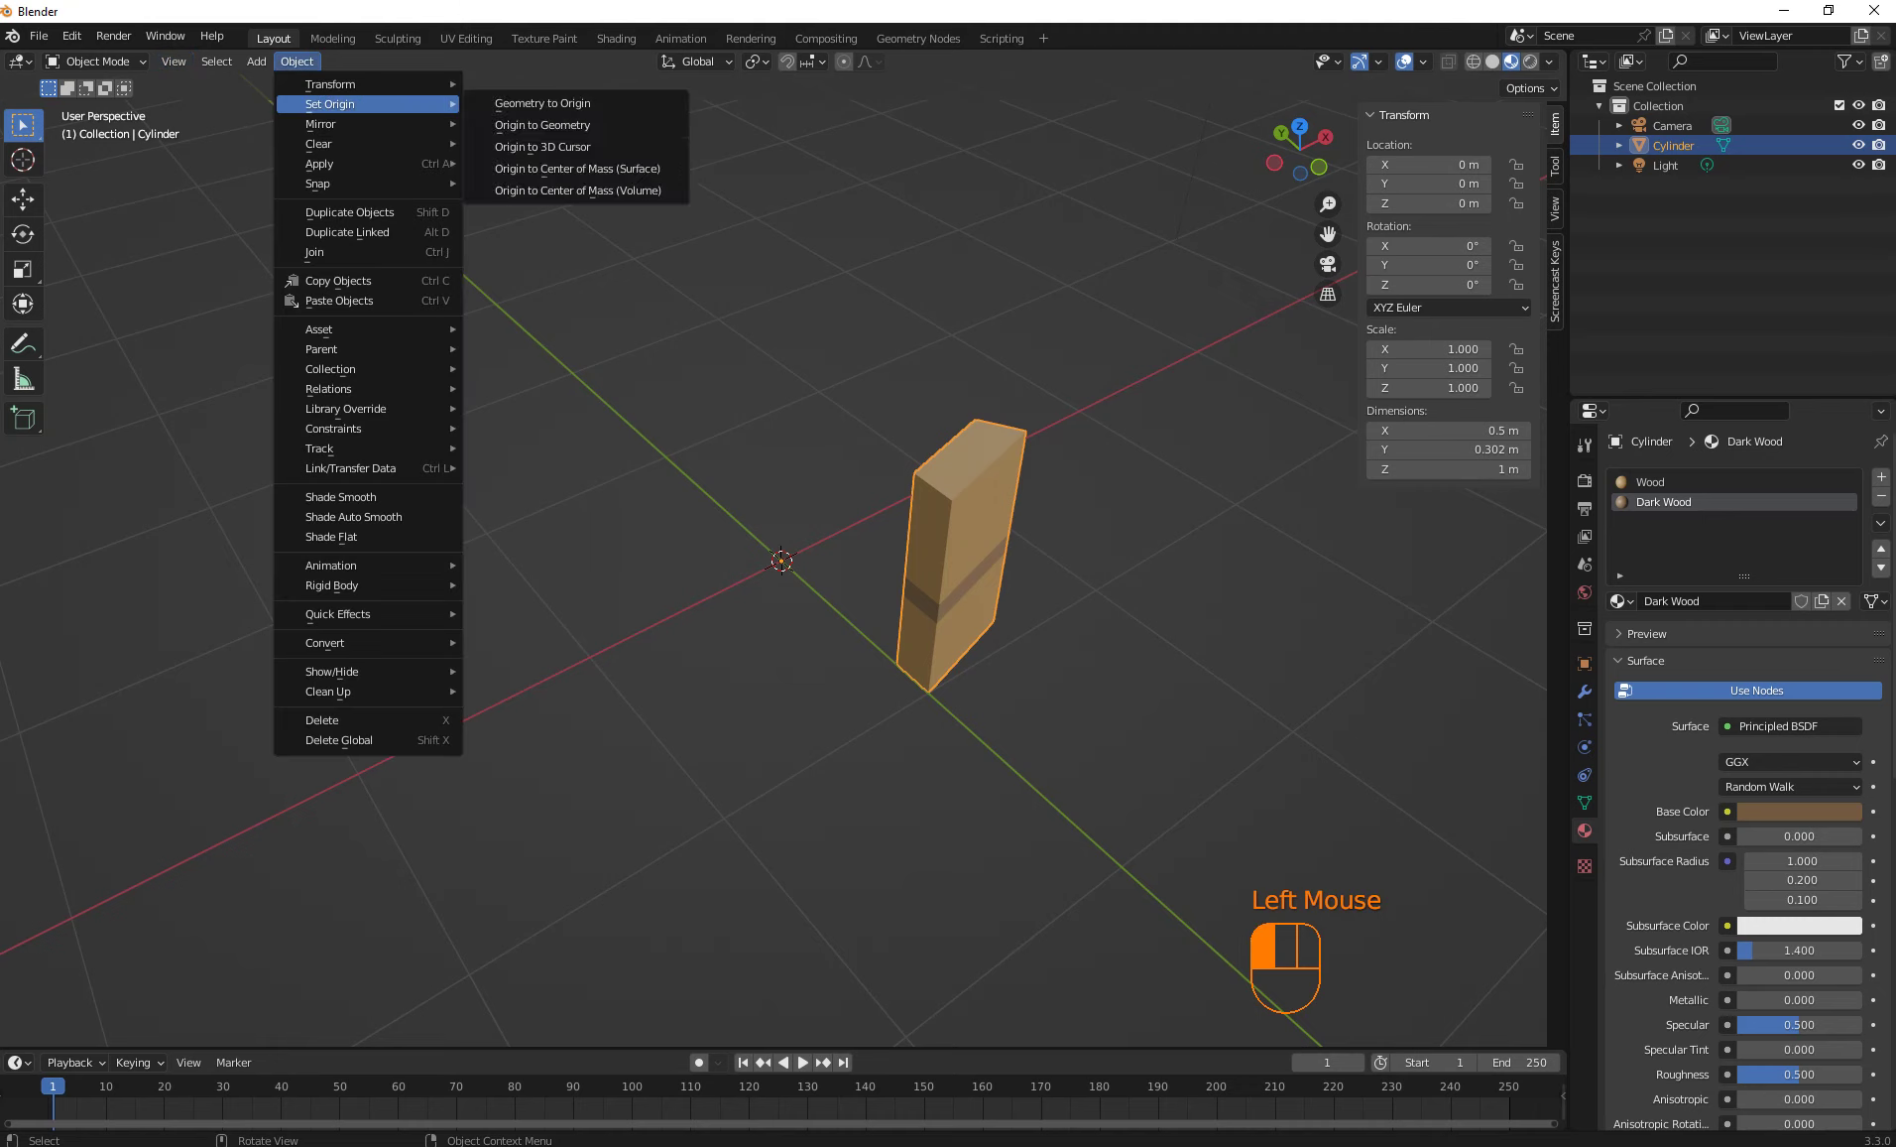
mouse_move(337, 84)
click(543, 125)
middle_drag(542, 125, 585, 164)
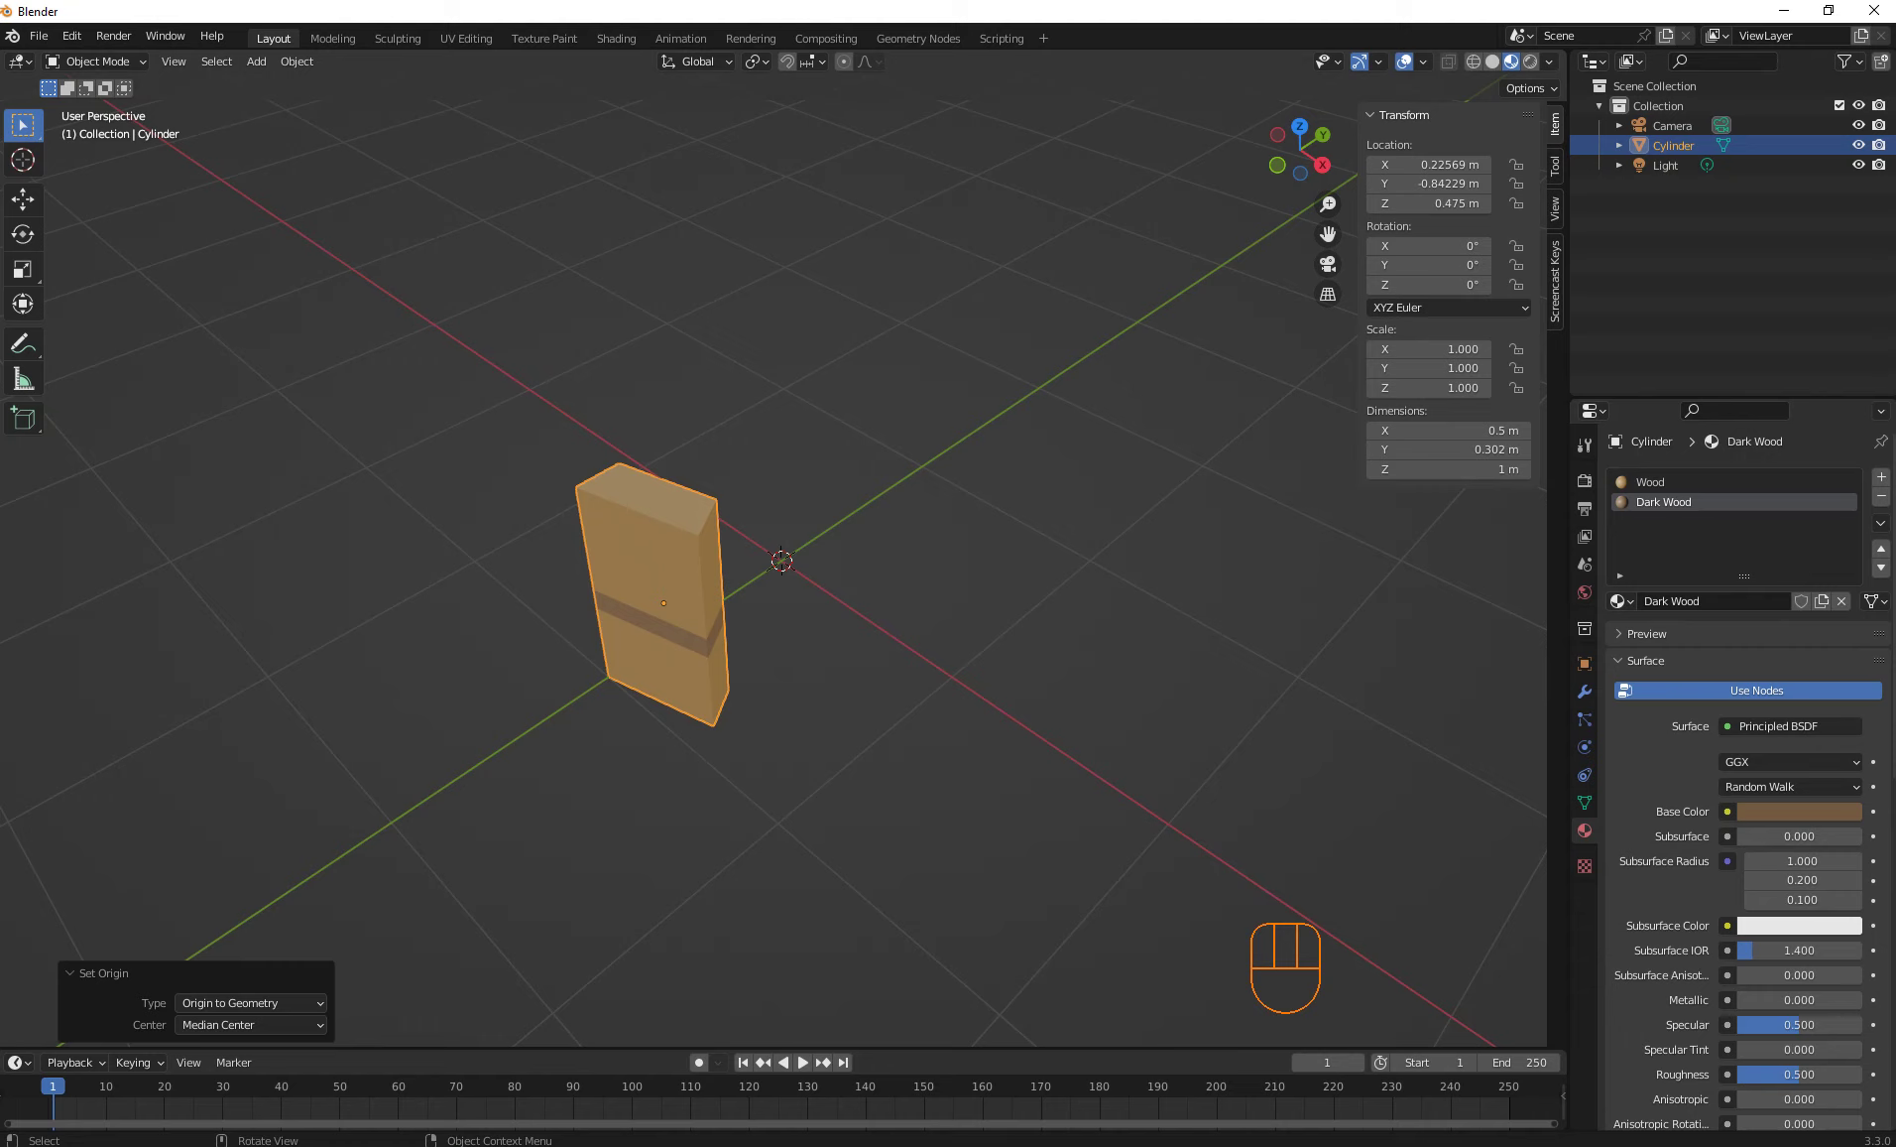
Add an Arrows empty at the world origin
key(shift)
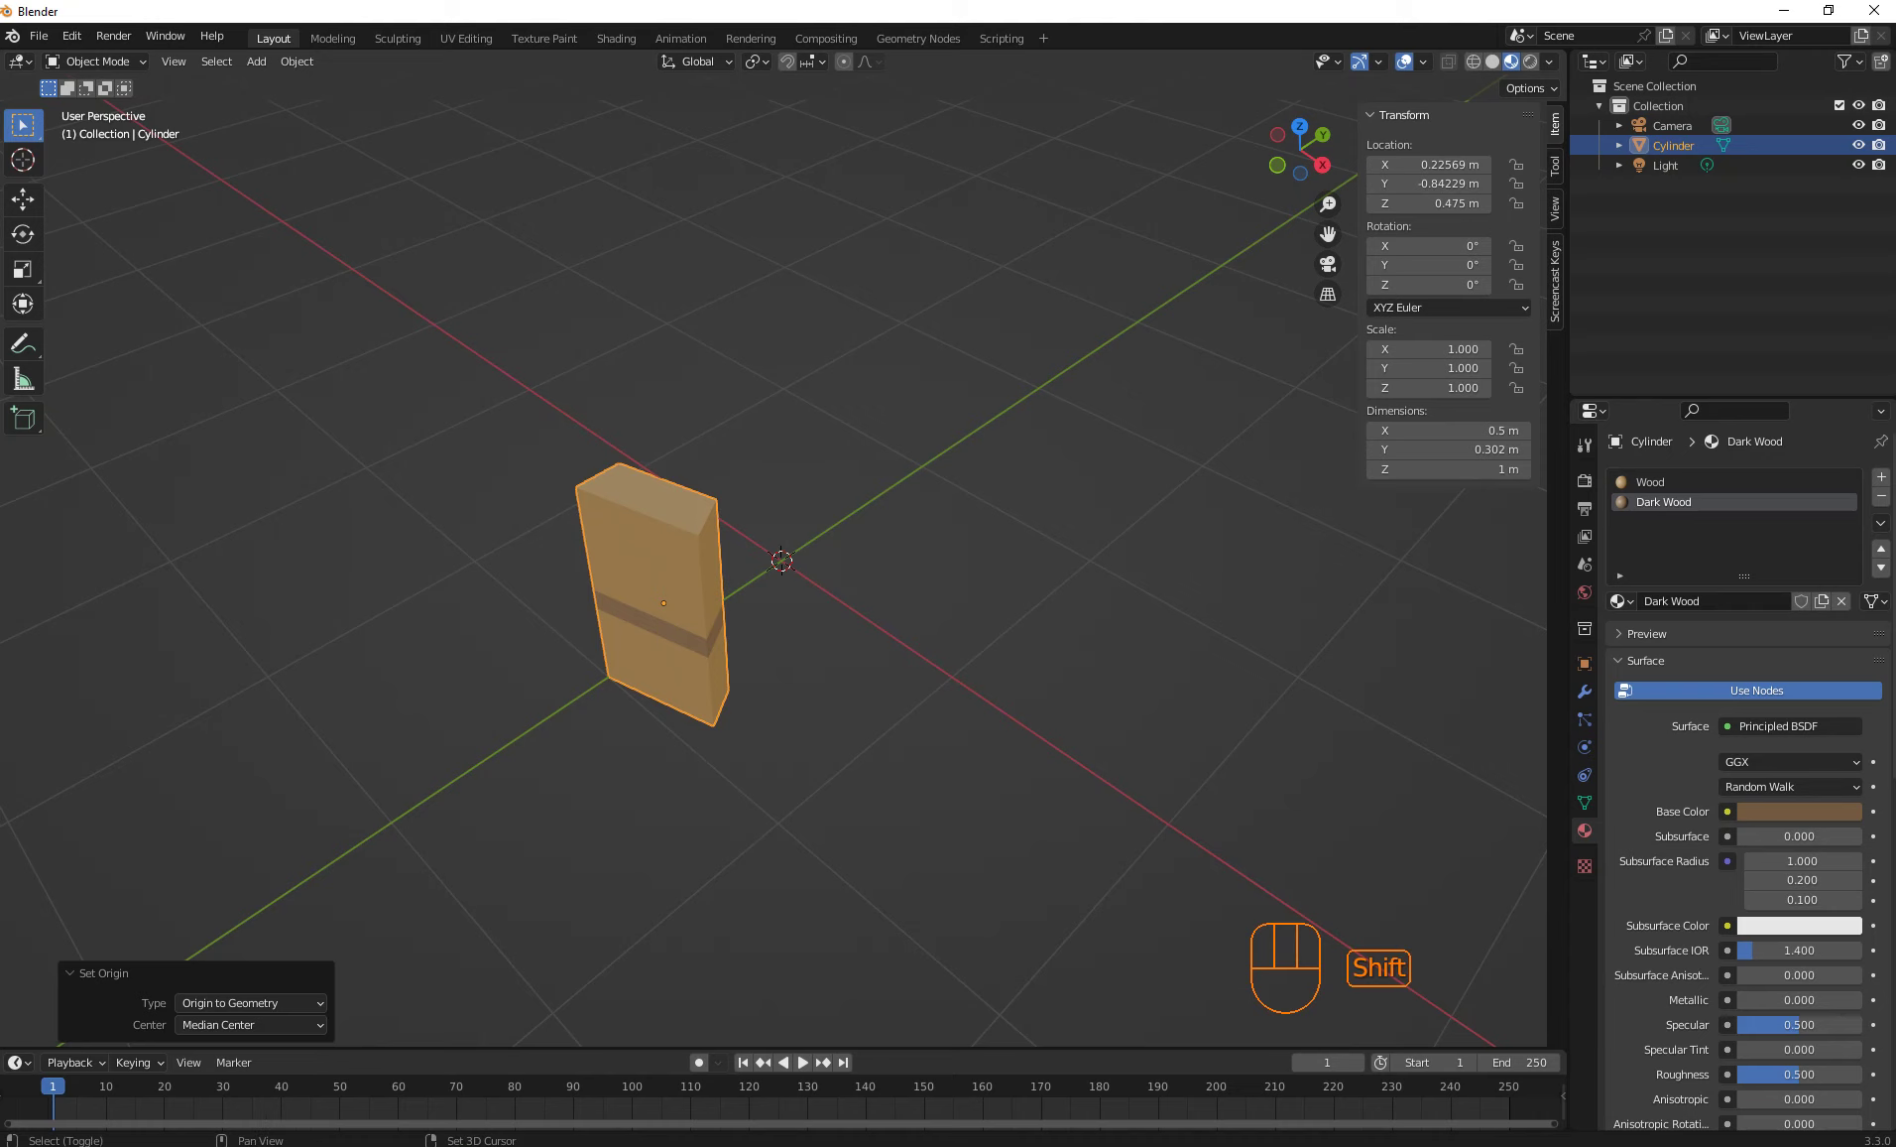
key(shift+a)
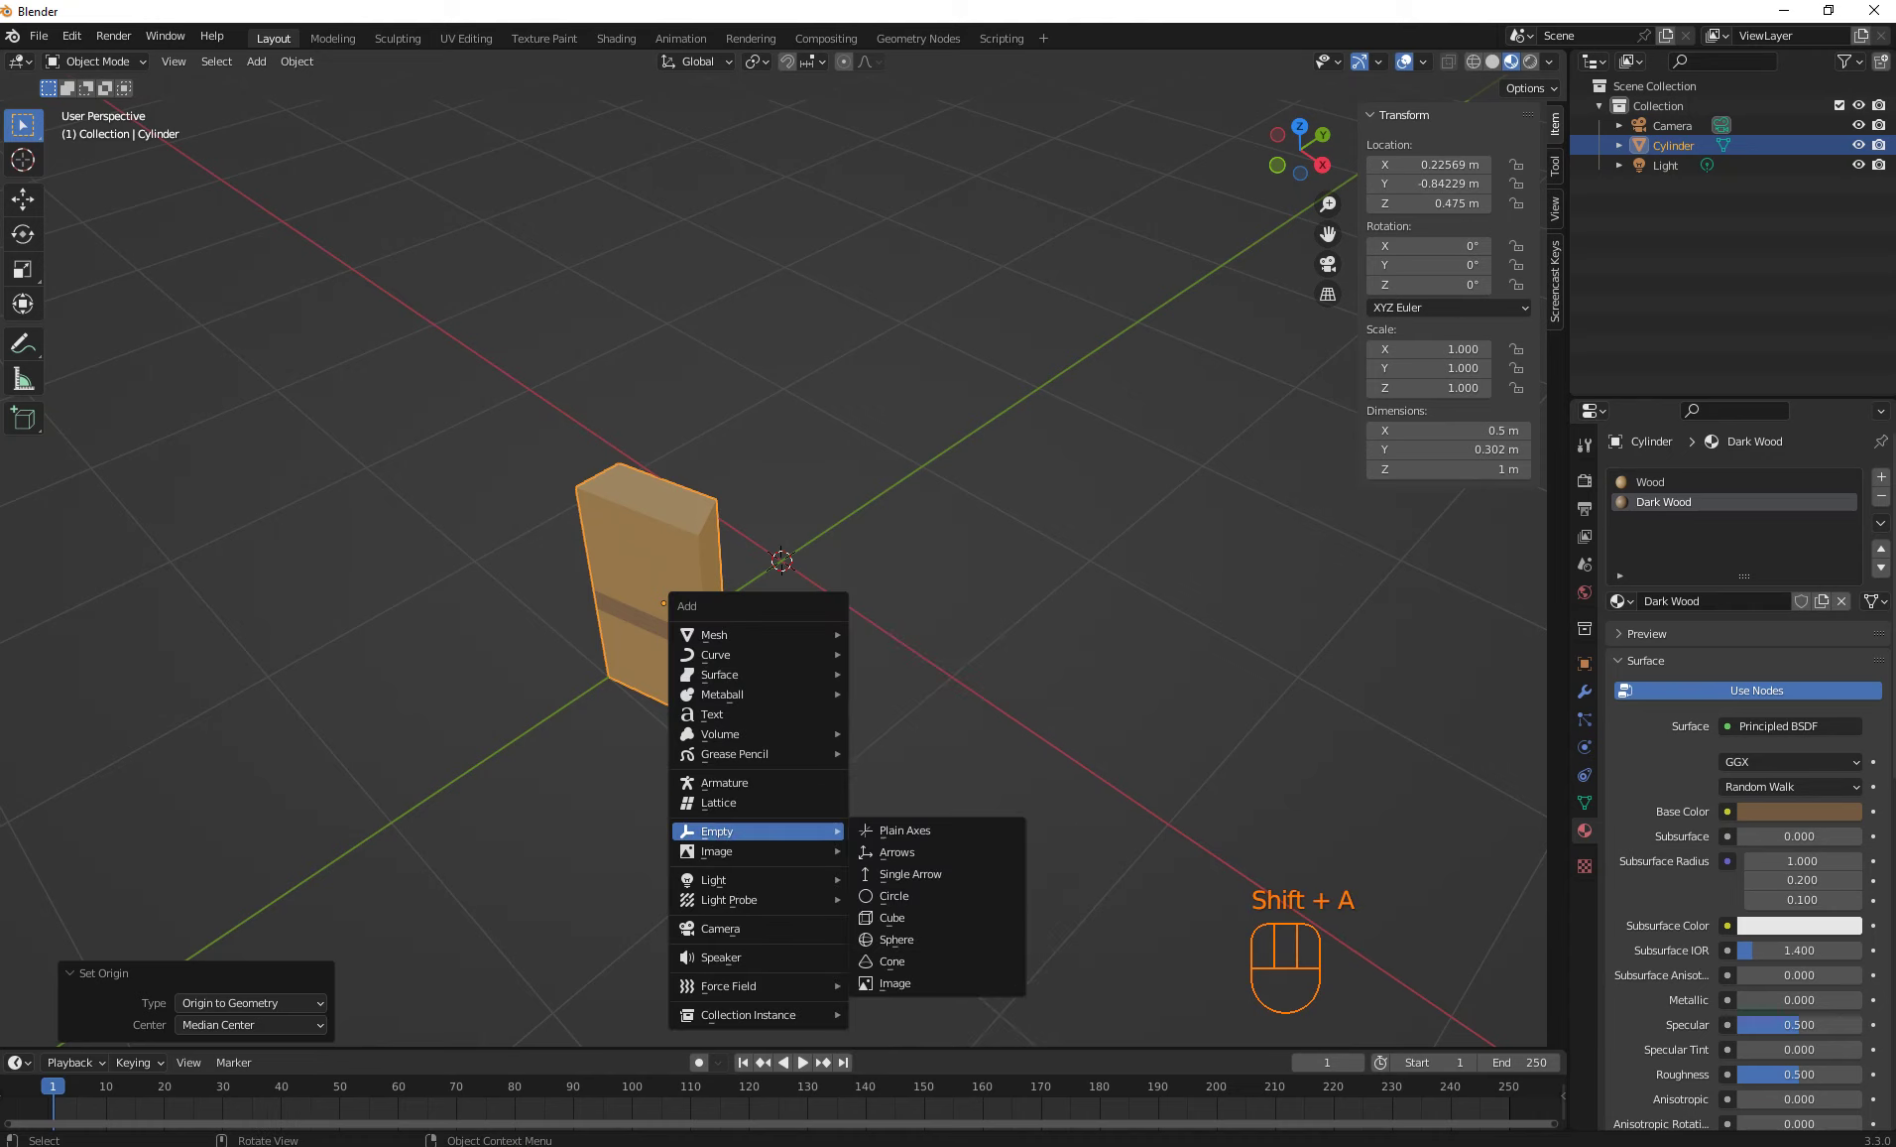
mouse_move(754, 831)
click(898, 852)
middle_drag(897, 852, 952, 852)
scroll(952, 852, up, 3)
Add an Array modifier to the wall segment
click(331, 585)
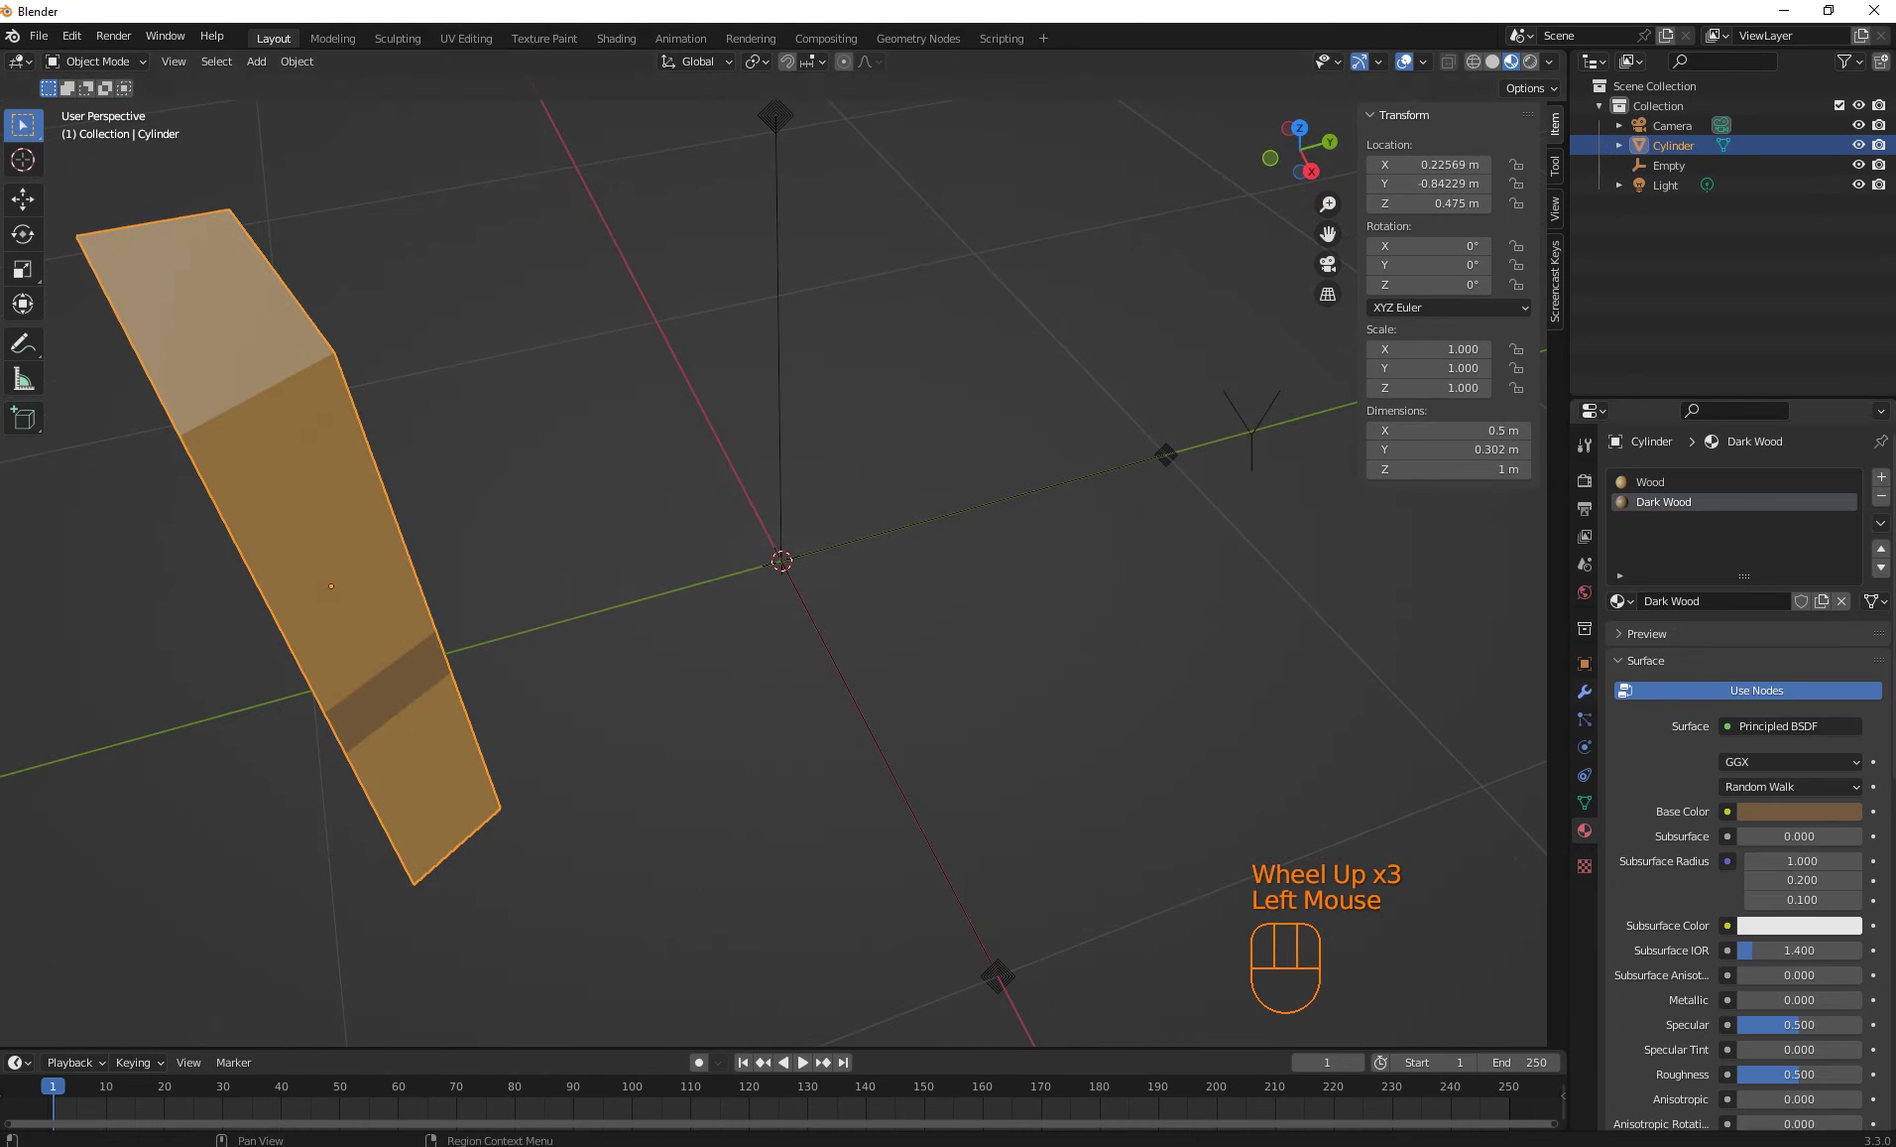
click(1584, 691)
click(1647, 477)
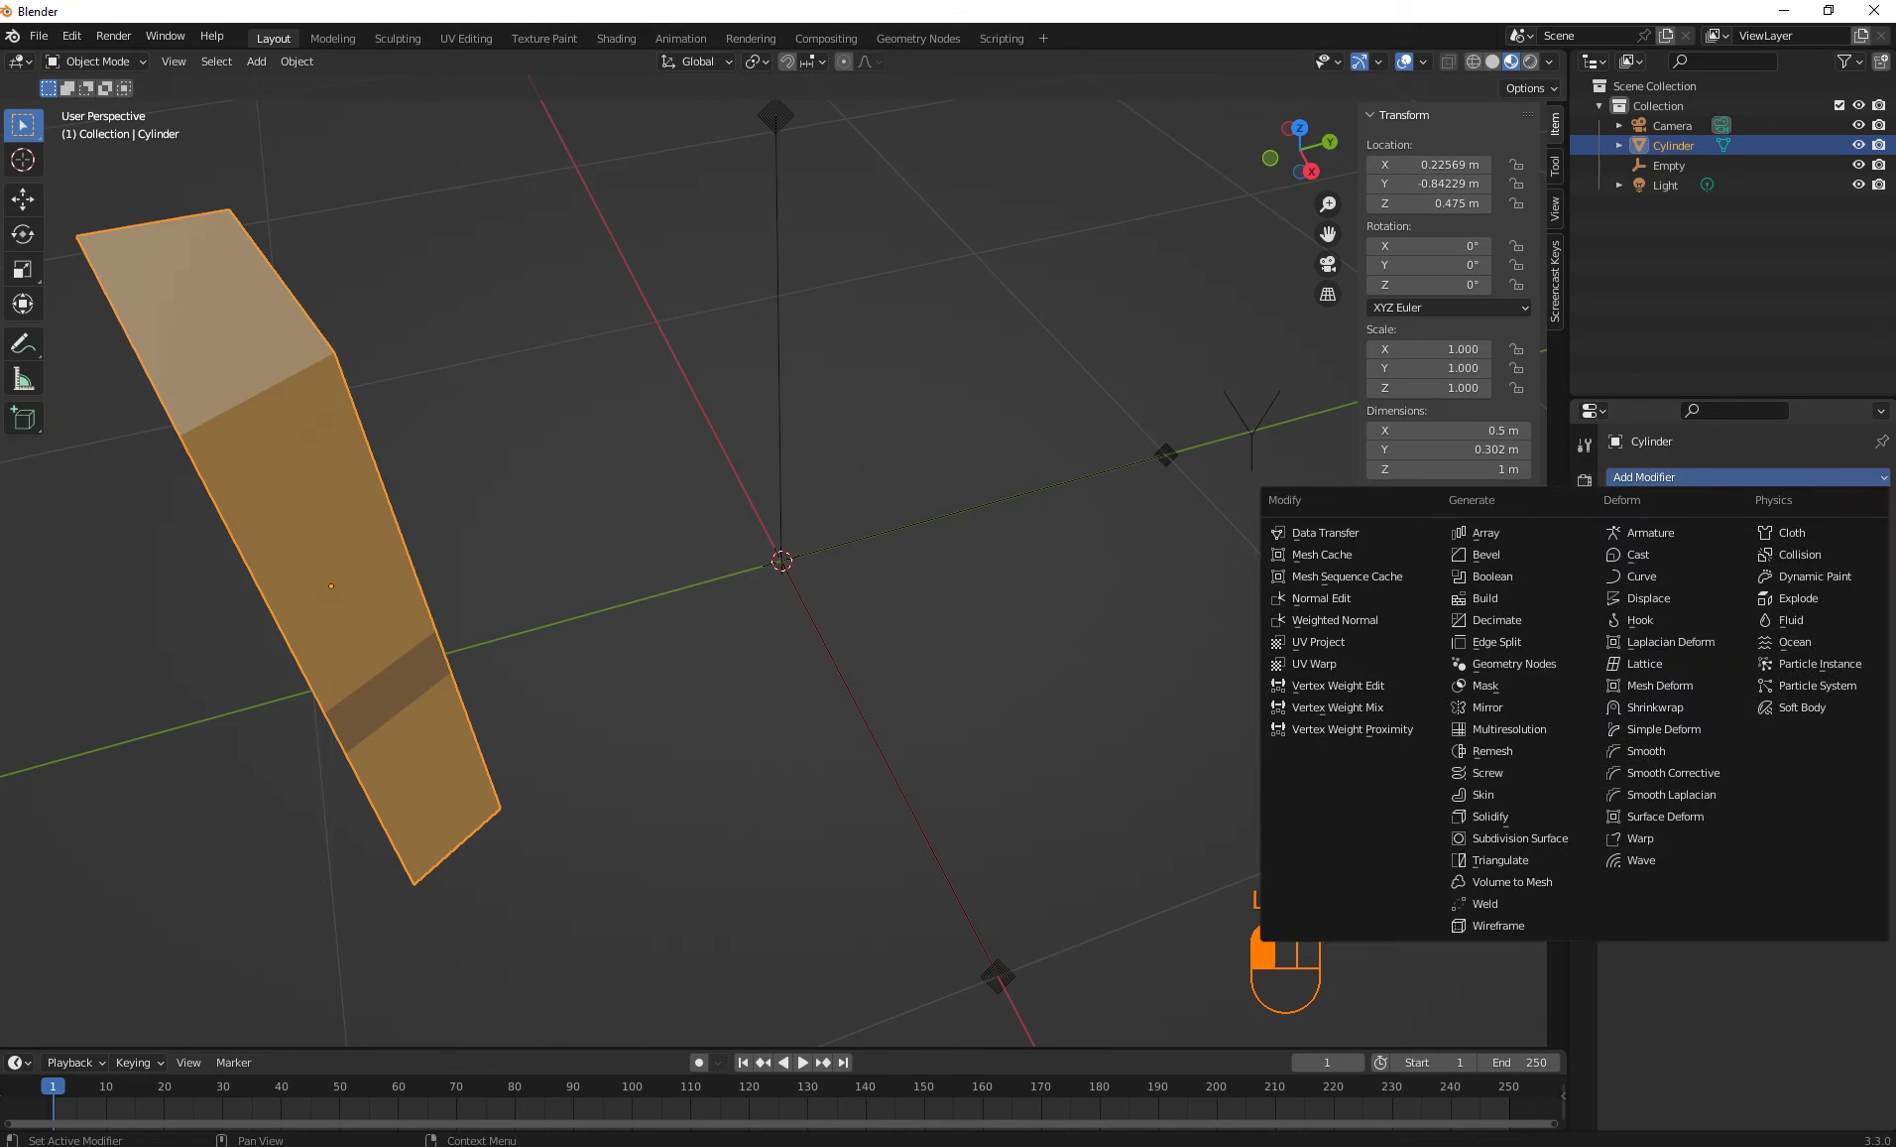
click(1486, 532)
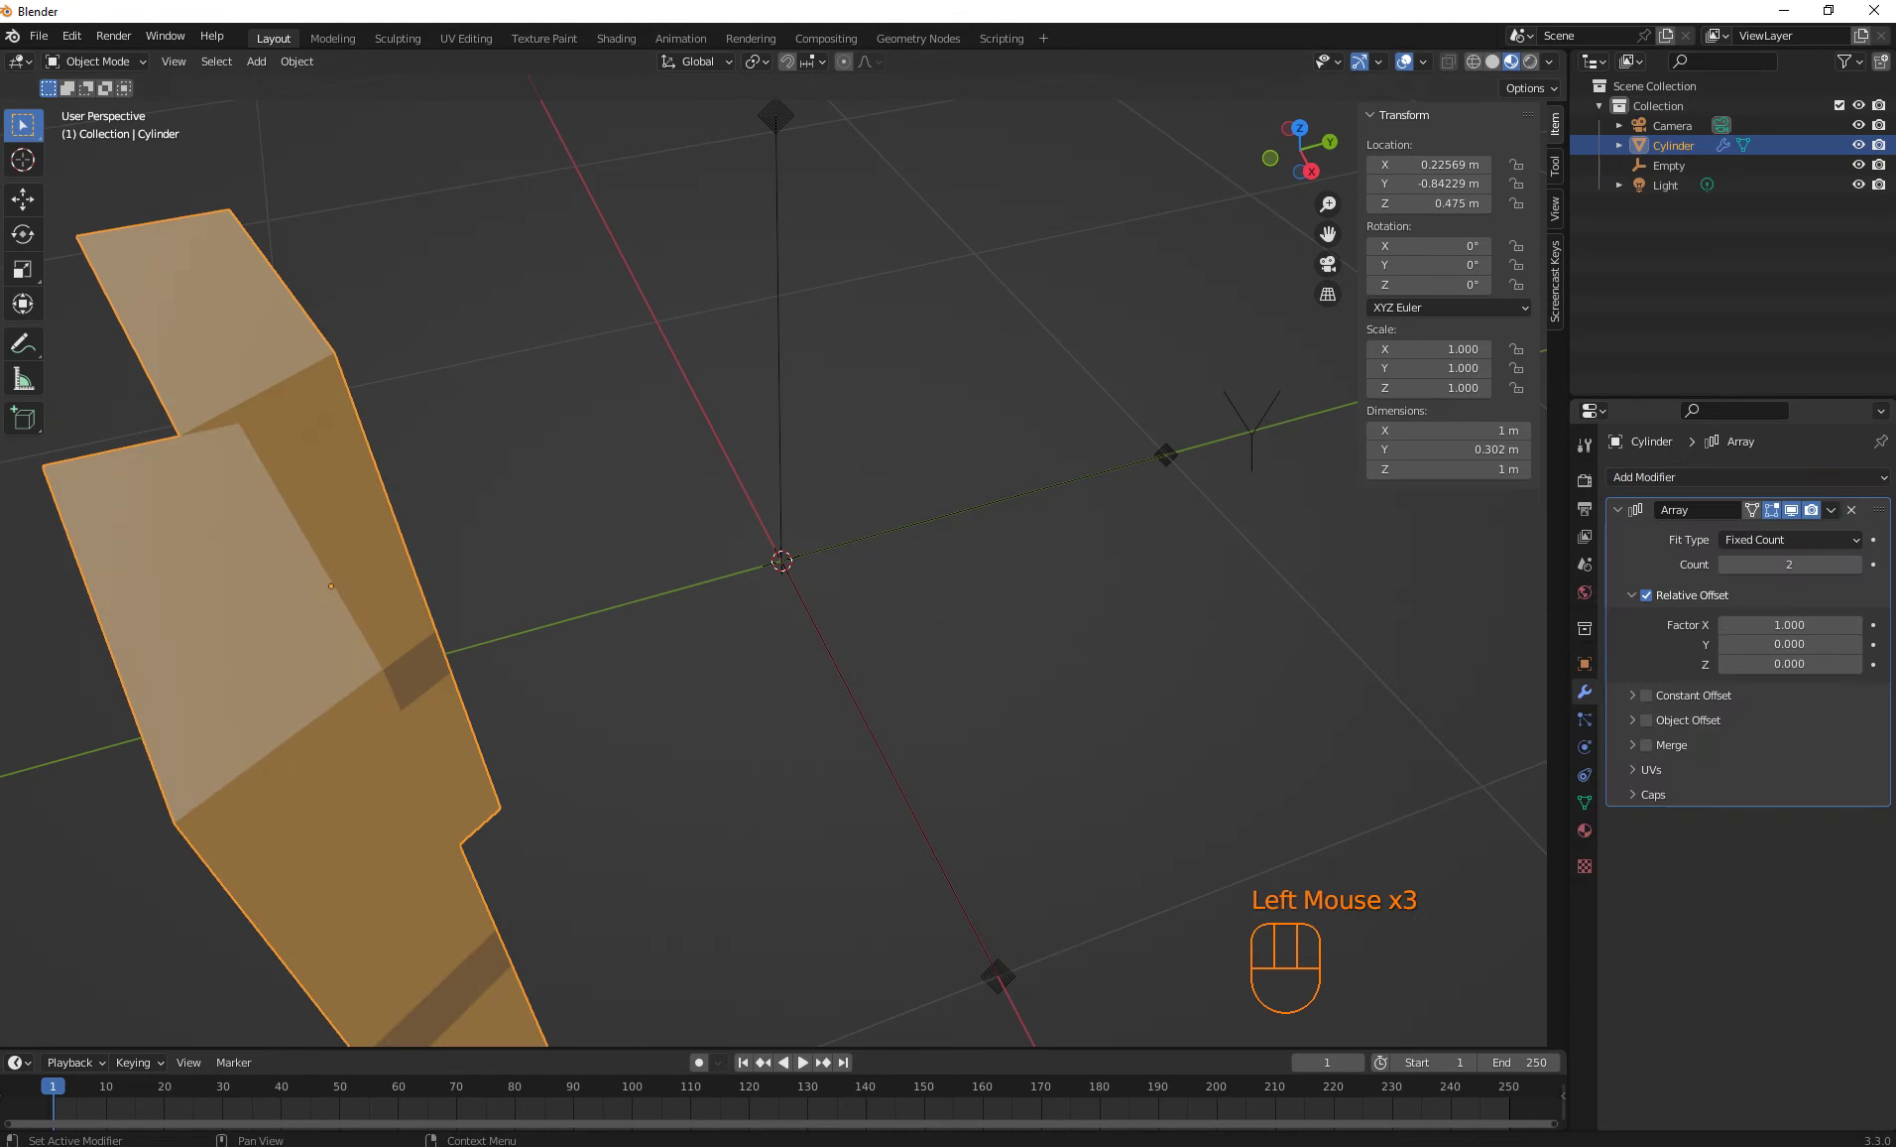
Use the empty as the array's object offset and turn off the relative offset
click(1646, 719)
click(1633, 719)
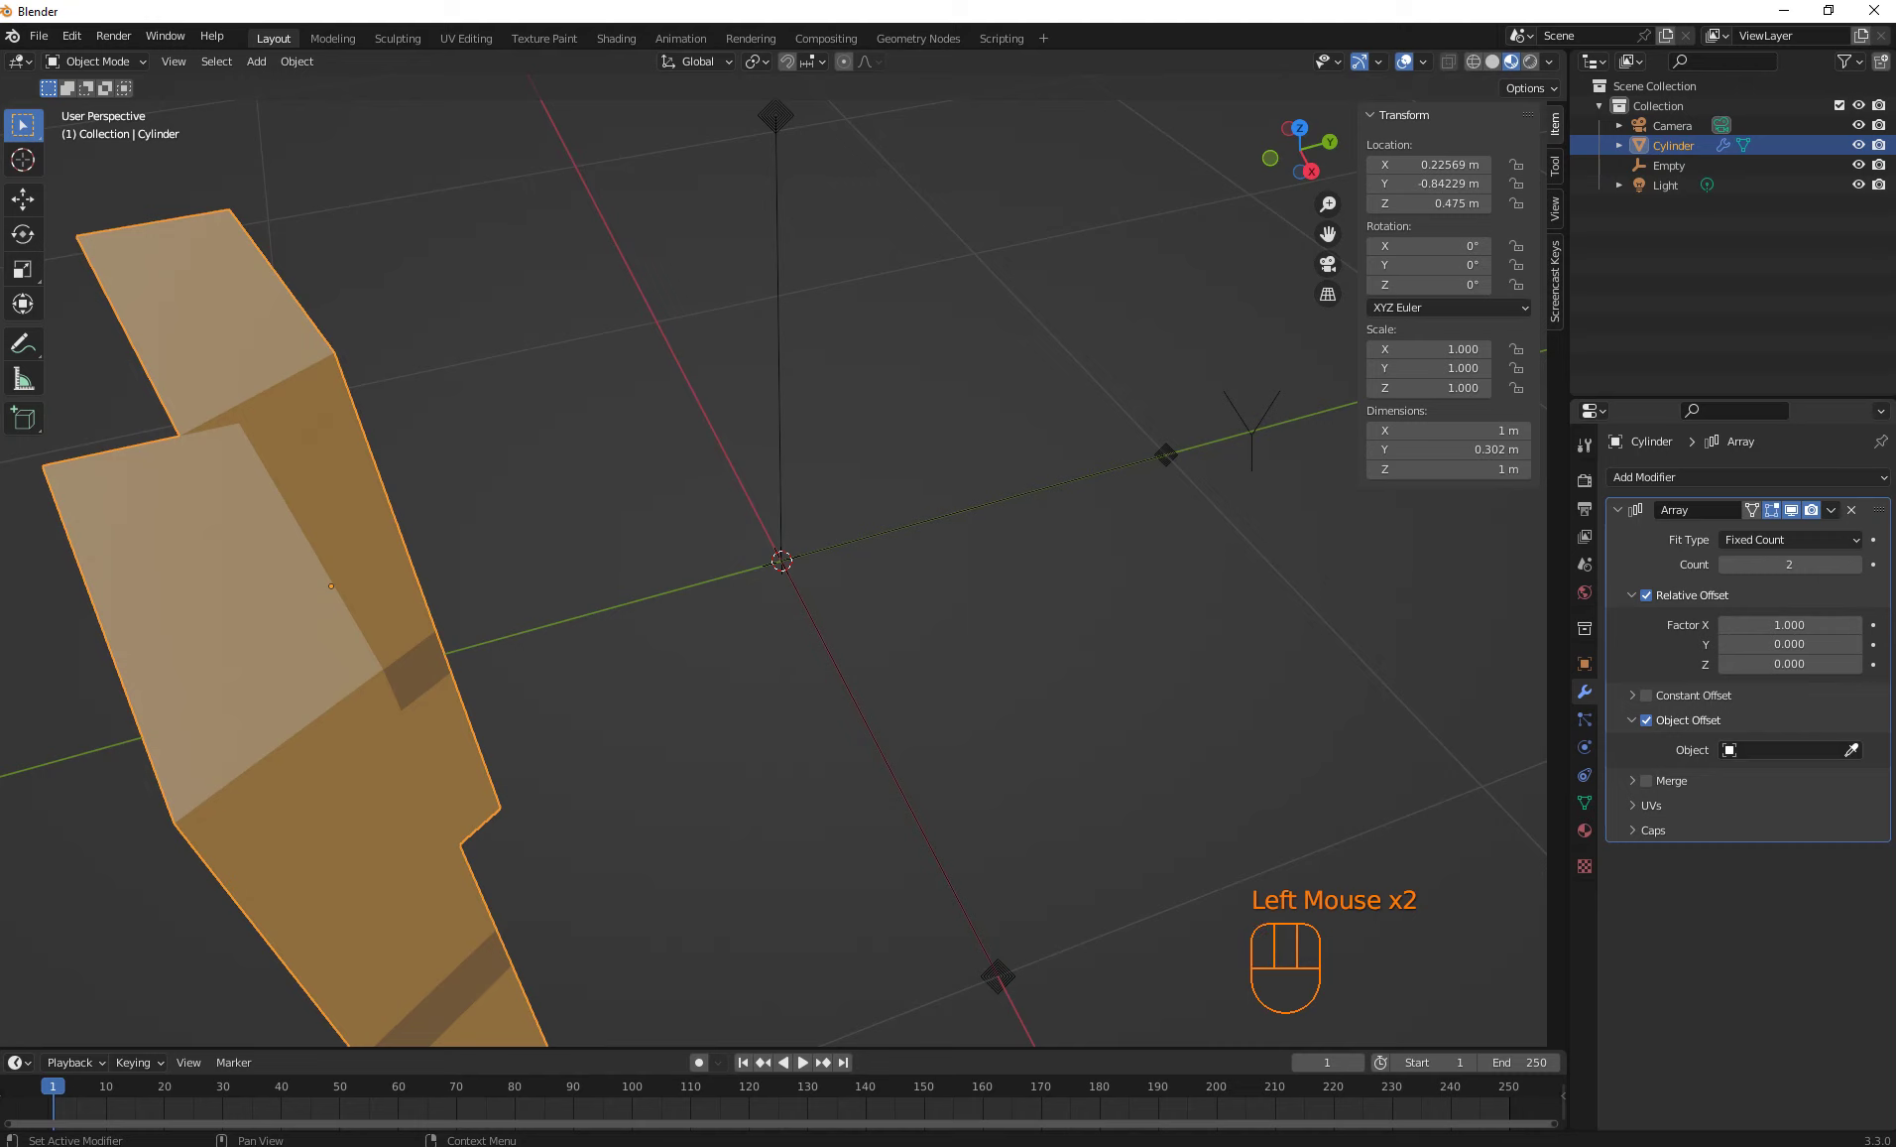
click(1851, 750)
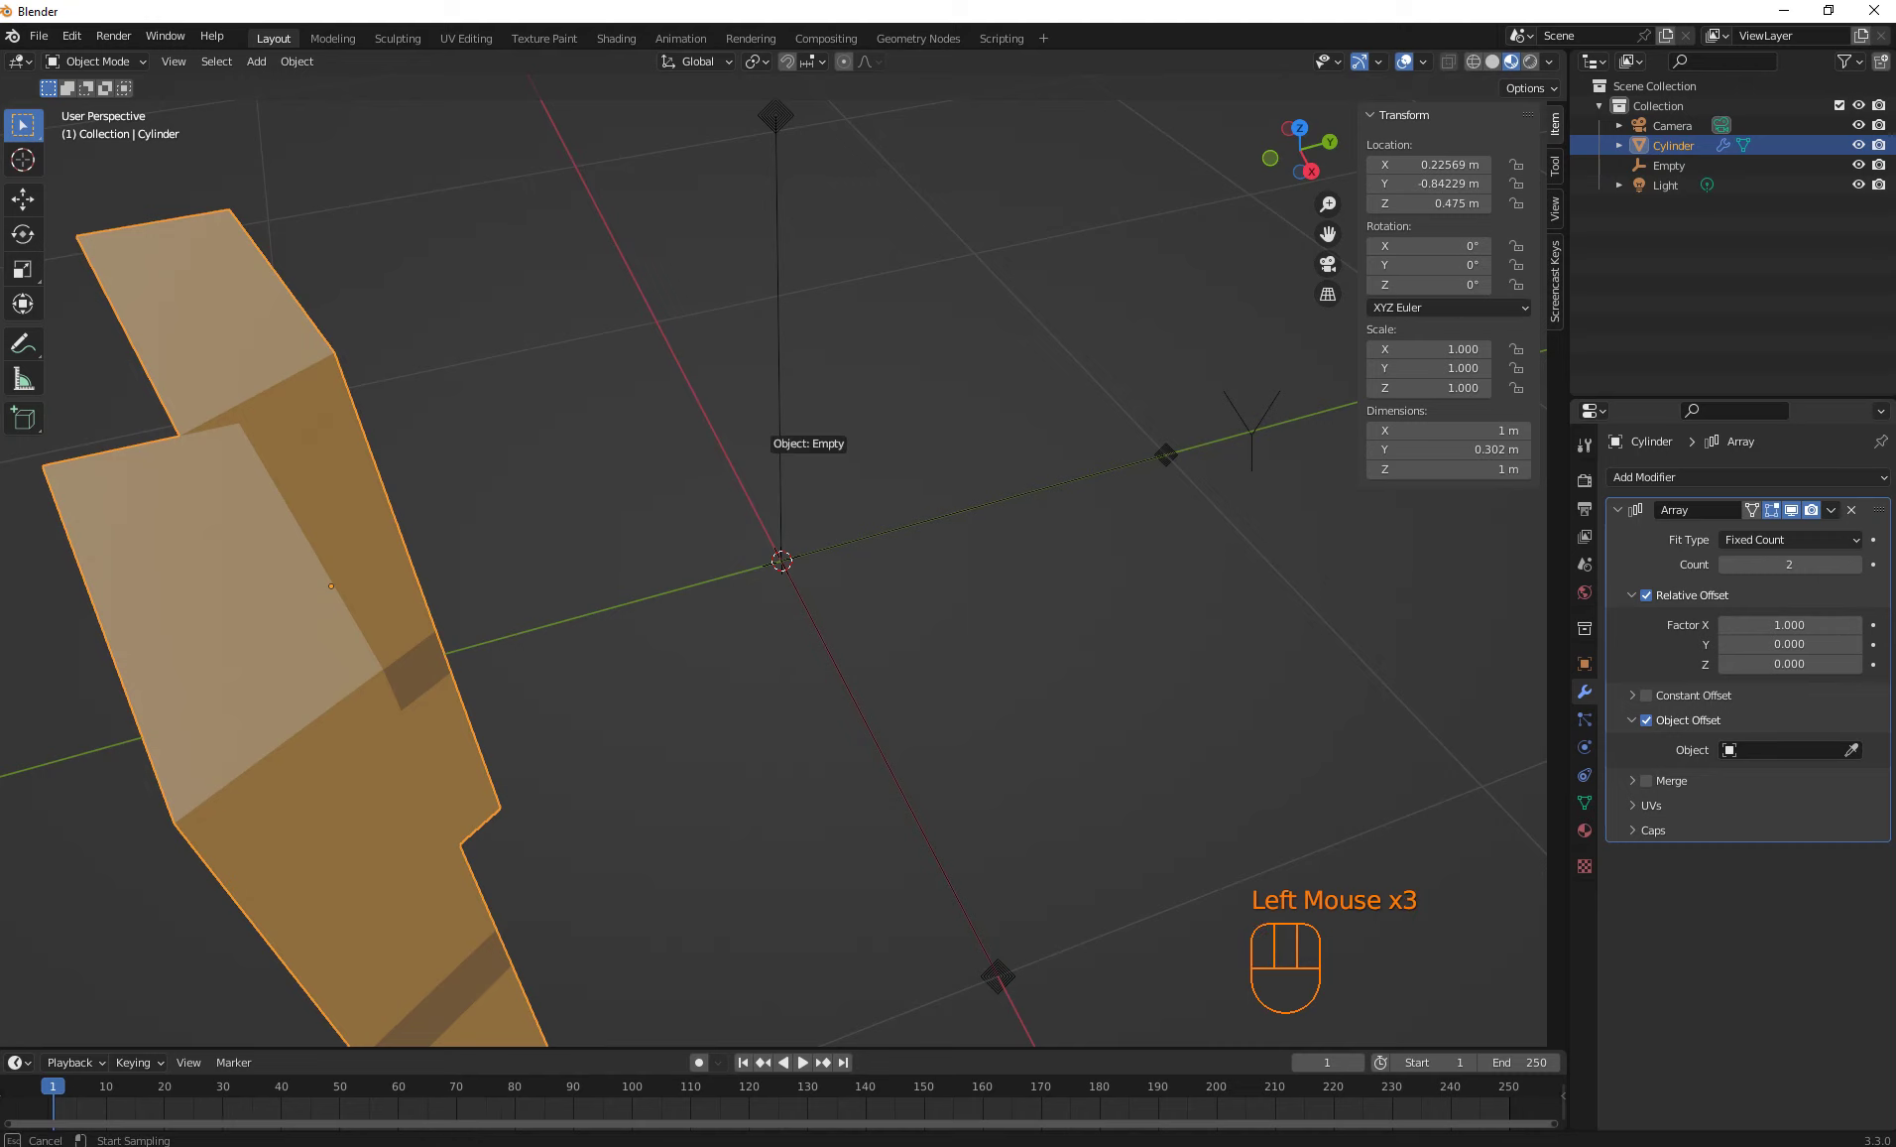
click(781, 561)
scroll(781, 561, down, 2)
middle_drag(782, 561, 782, 562)
click(1646, 595)
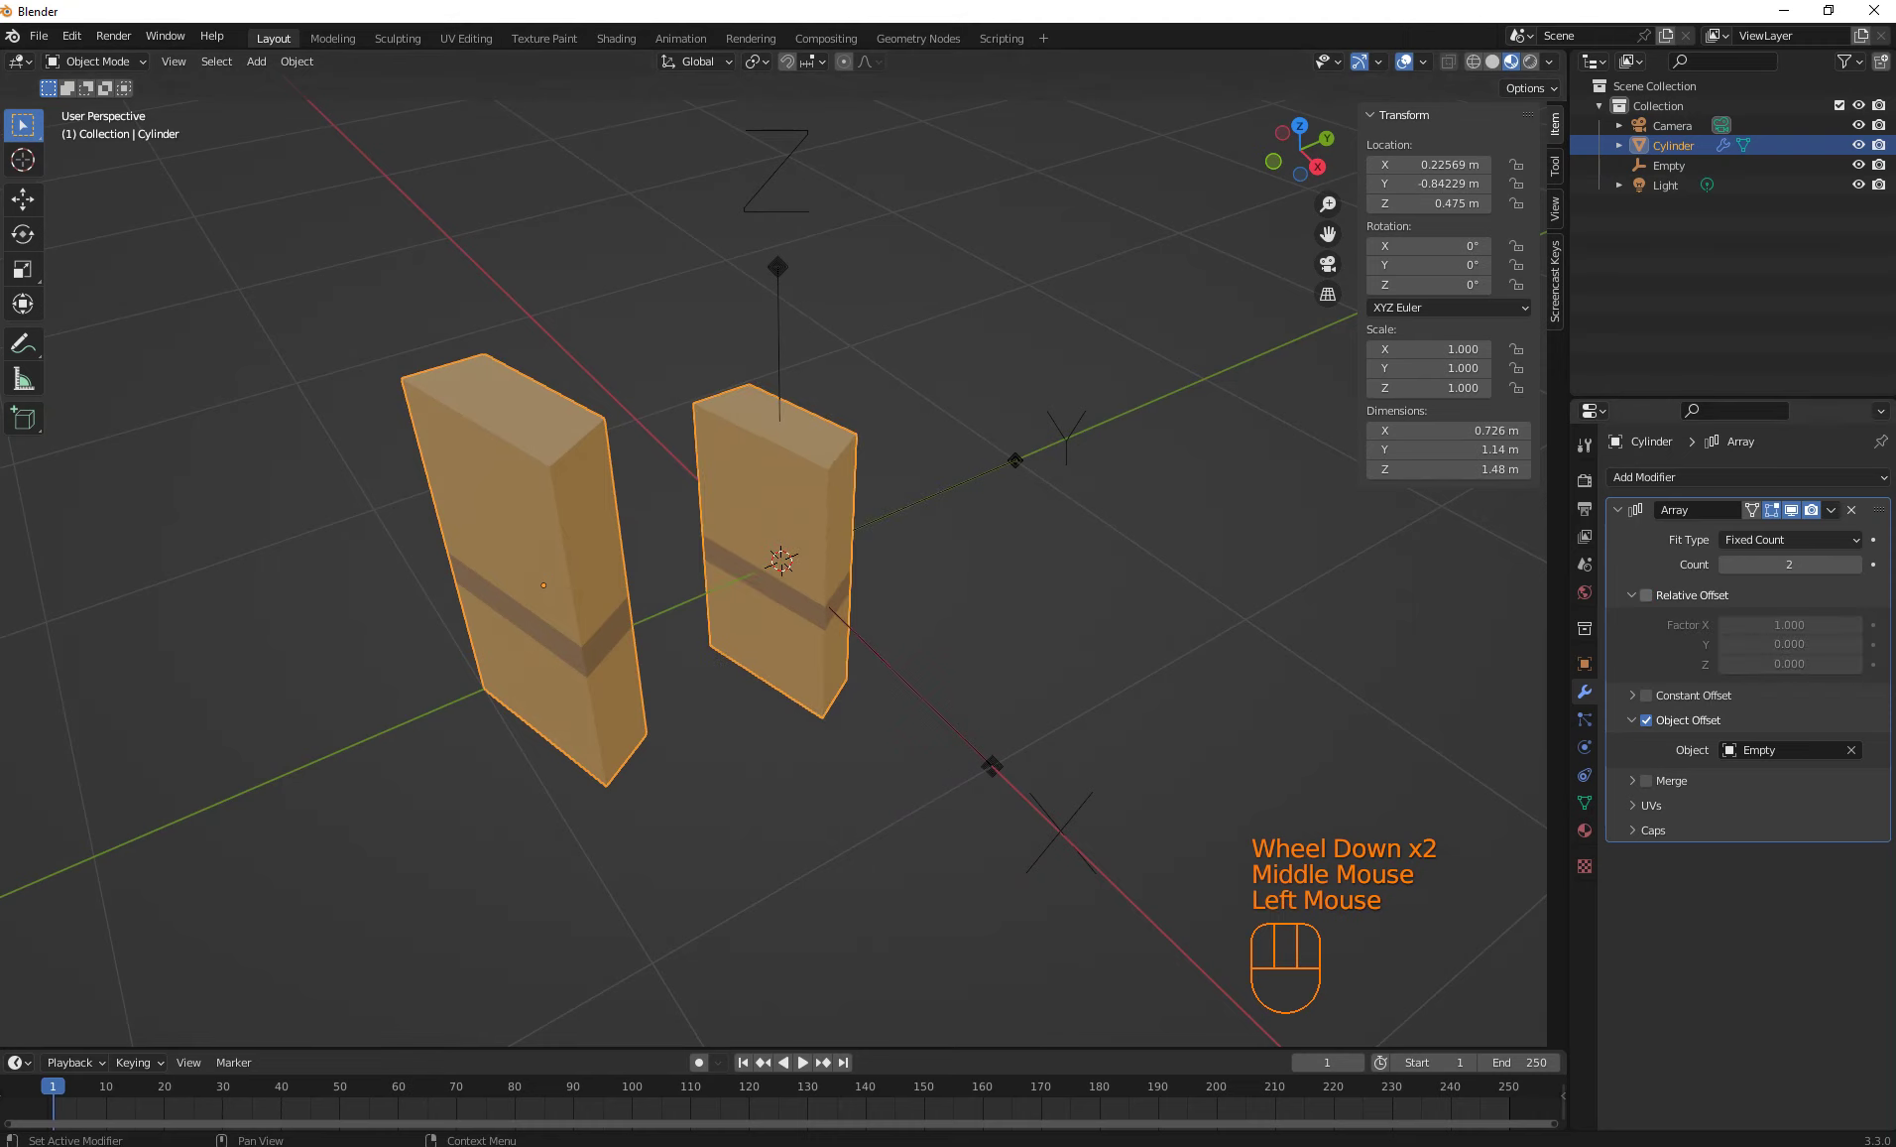
Change the array's fit type to Fit Length
click(1791, 540)
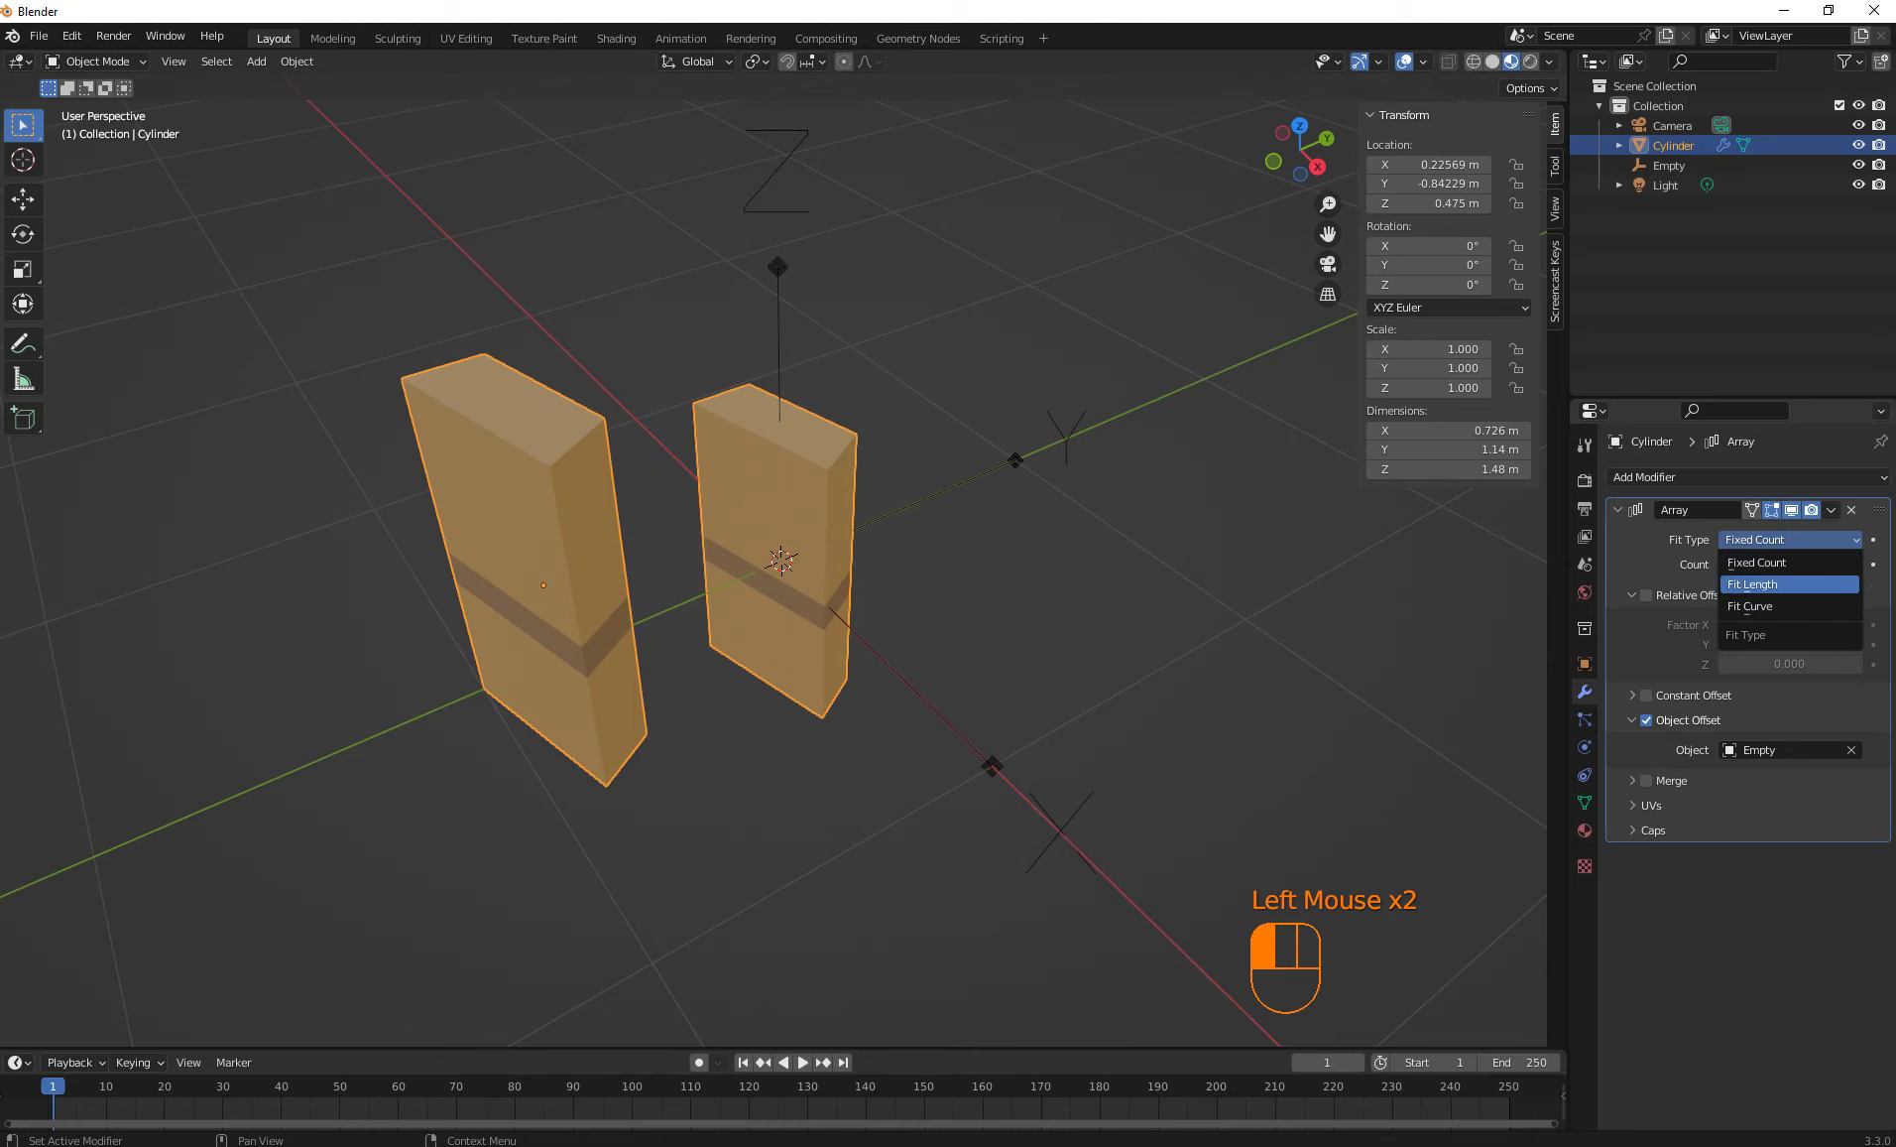
click(1753, 584)
scroll(774, 566, down, 1)
scroll(773, 566, up, 1)
scroll(774, 565, down, 4)
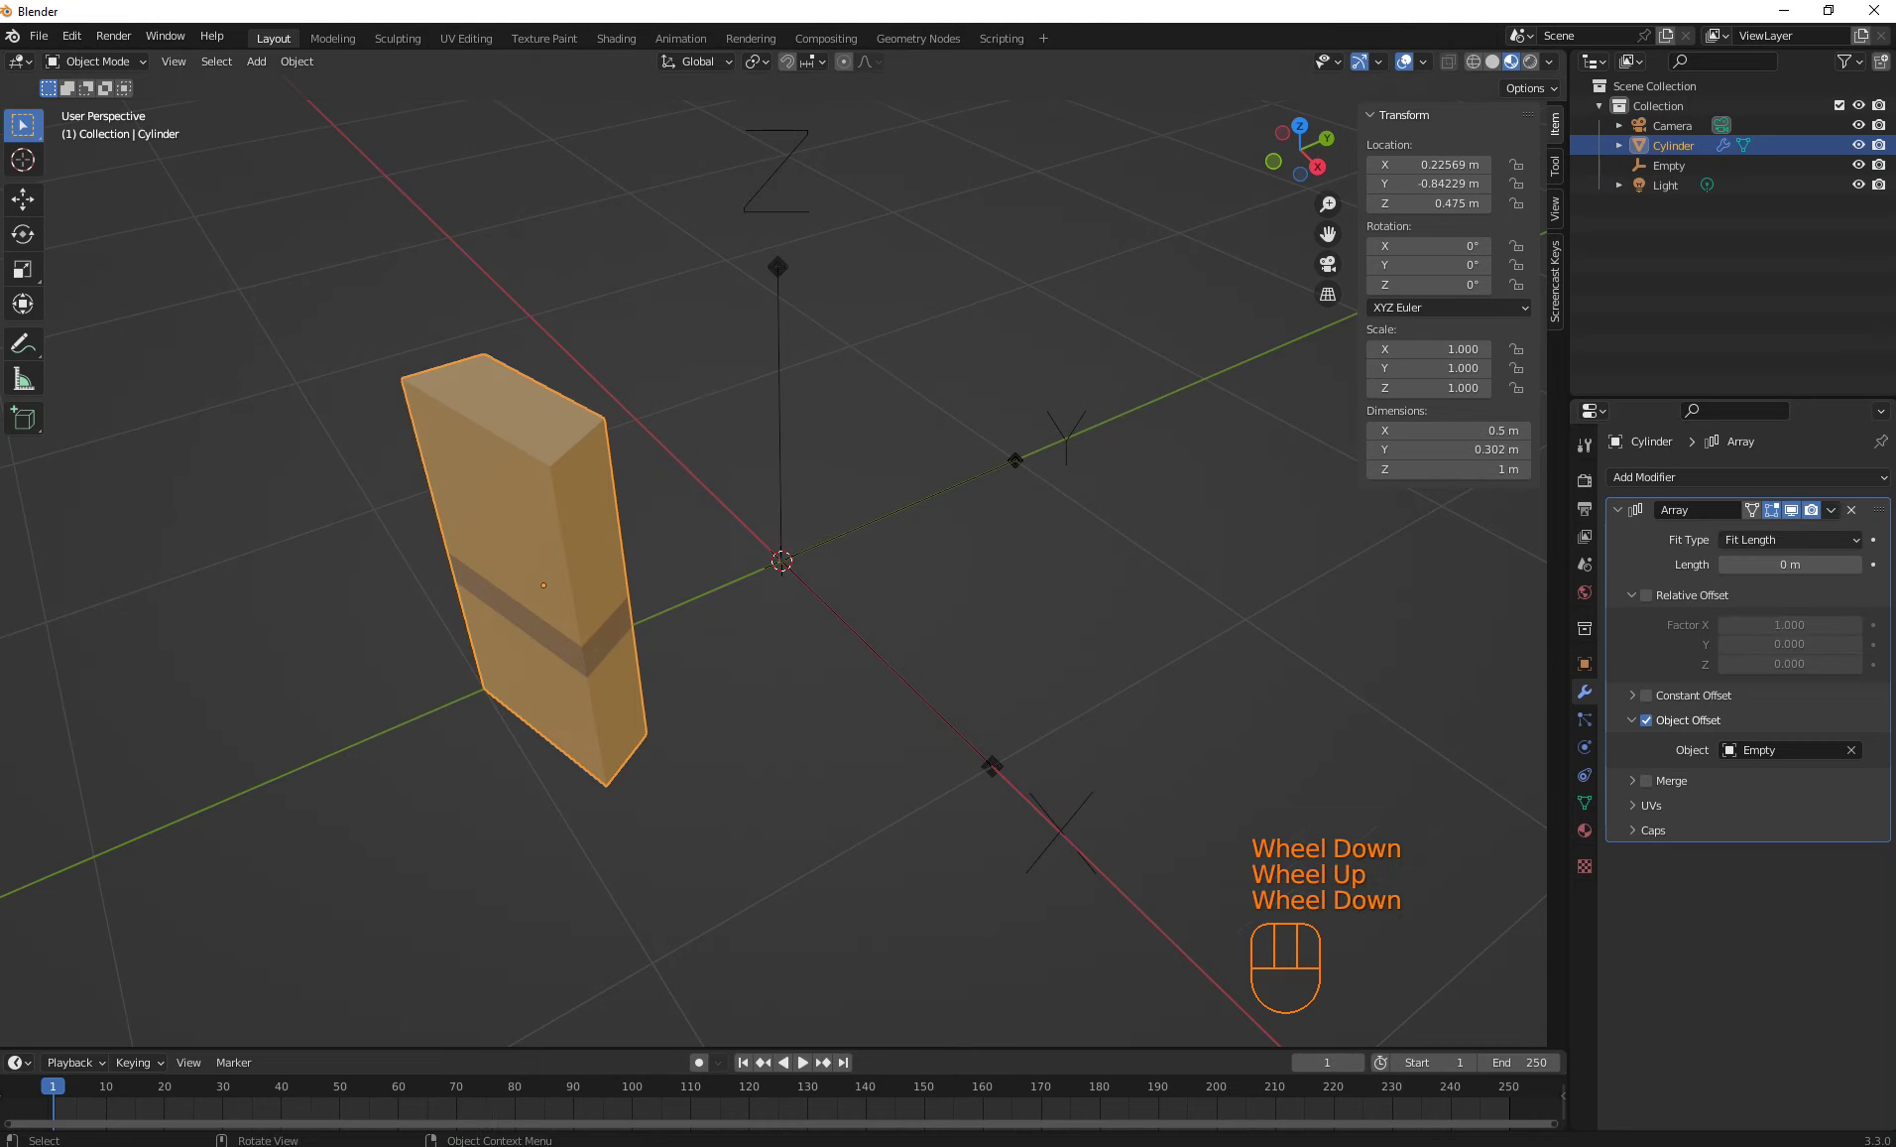
middle_drag(773, 565, 674, 569)
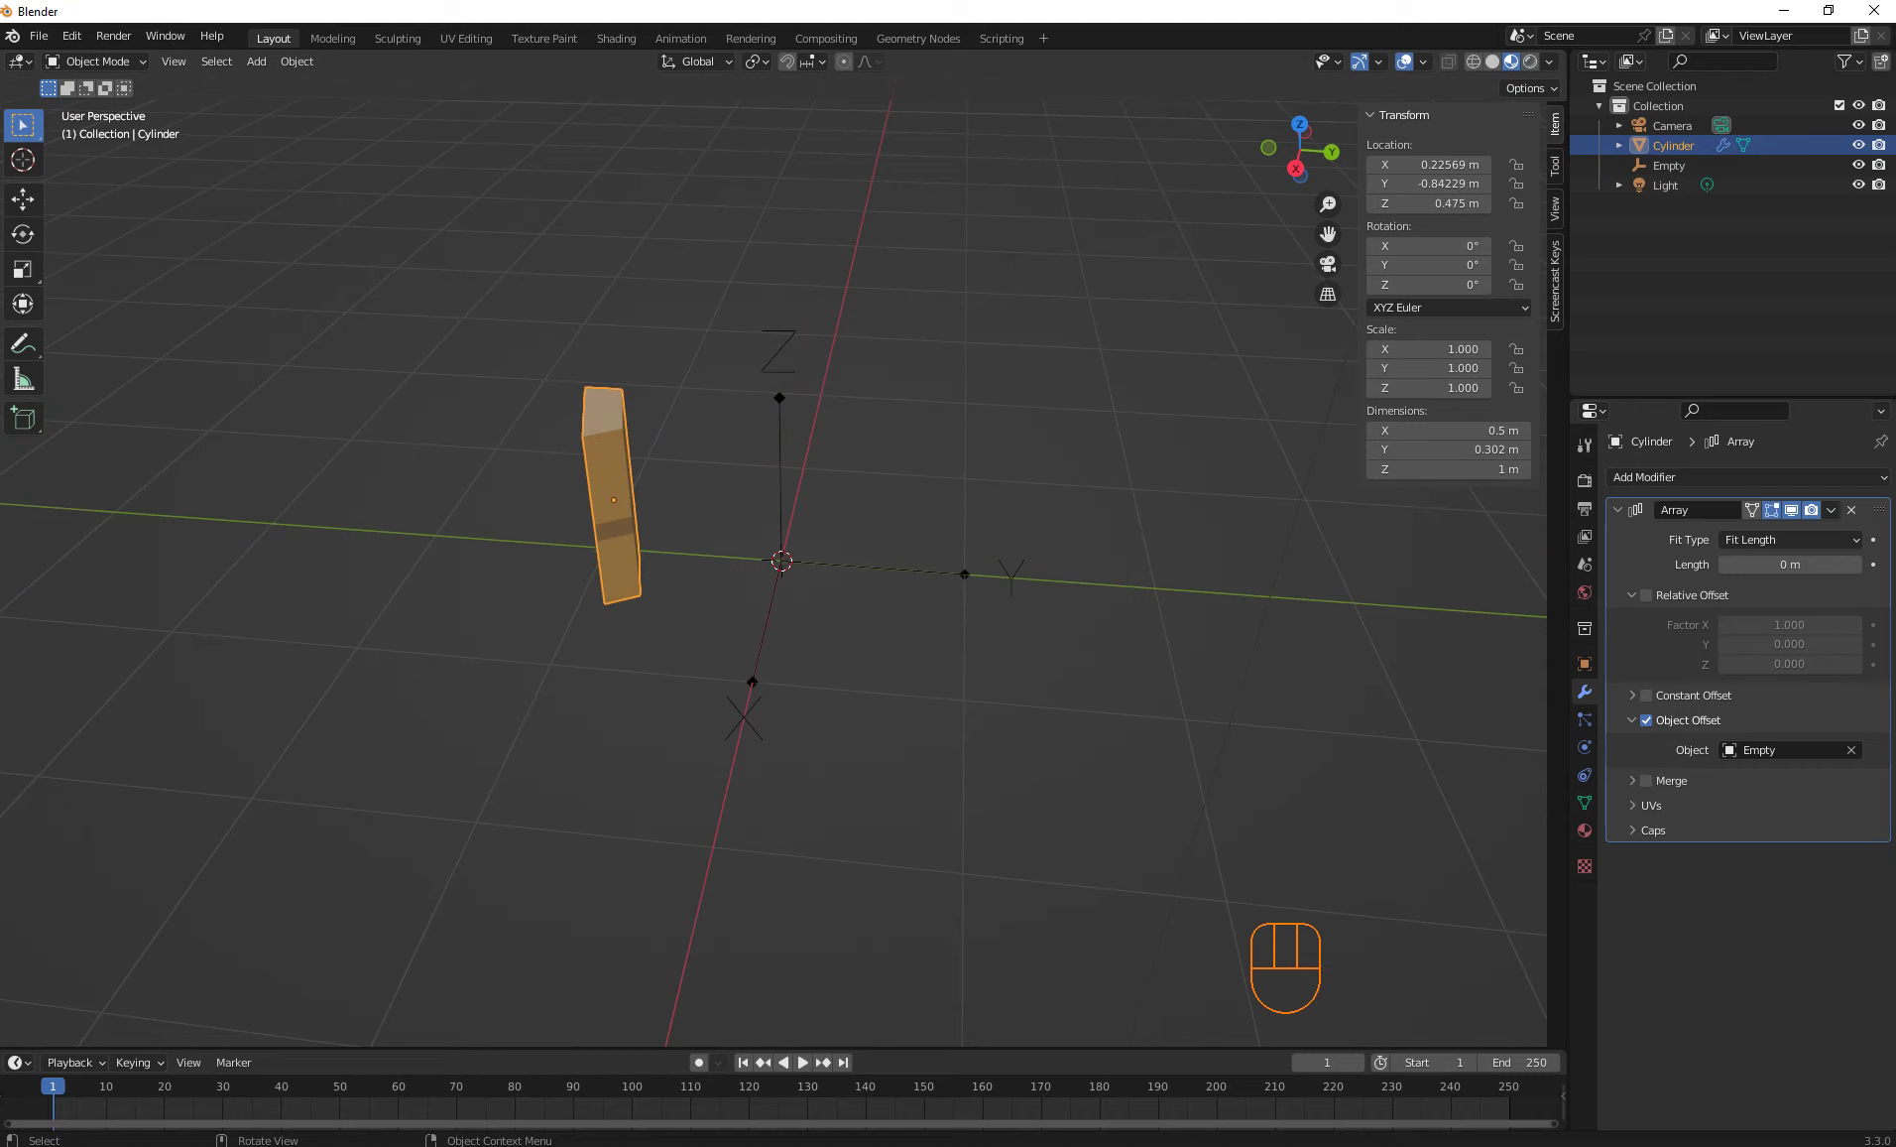
key(r)
key(z)
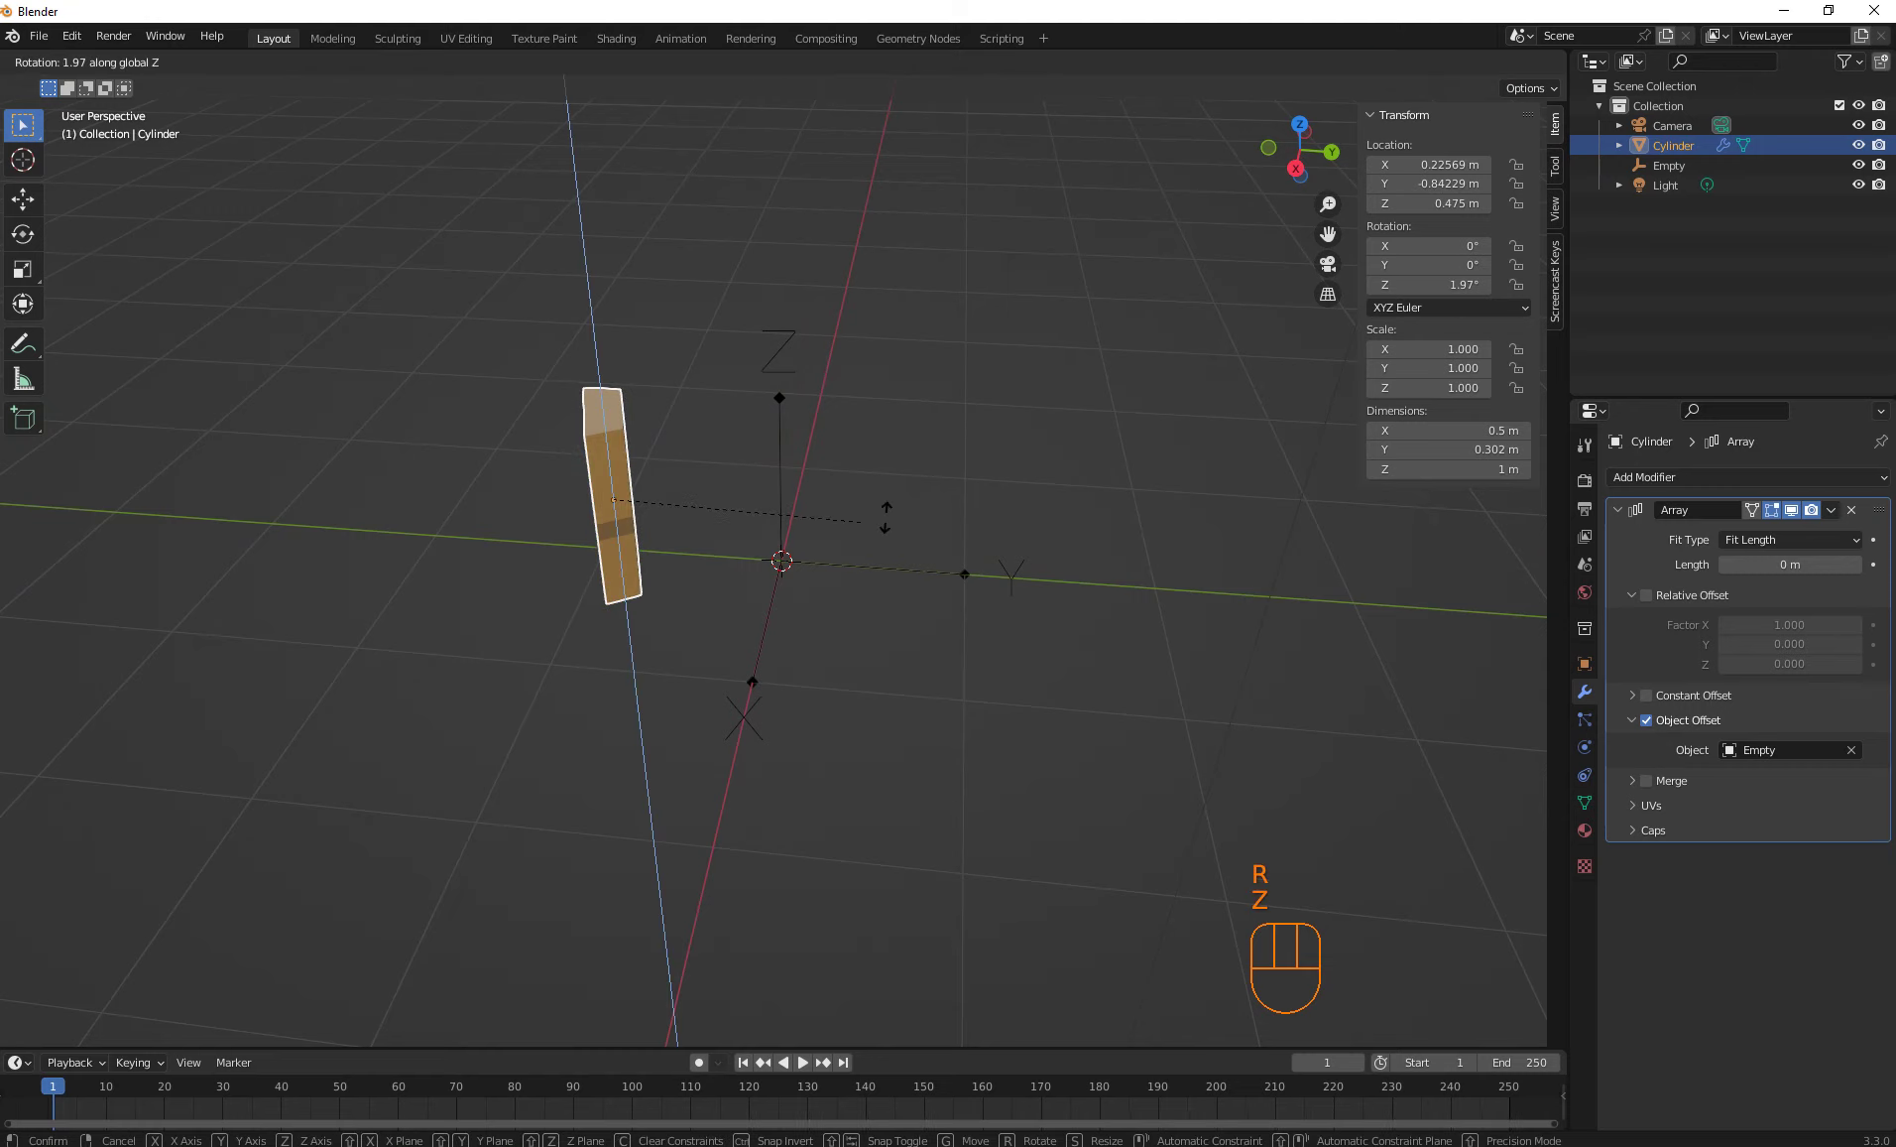
key(Escape)
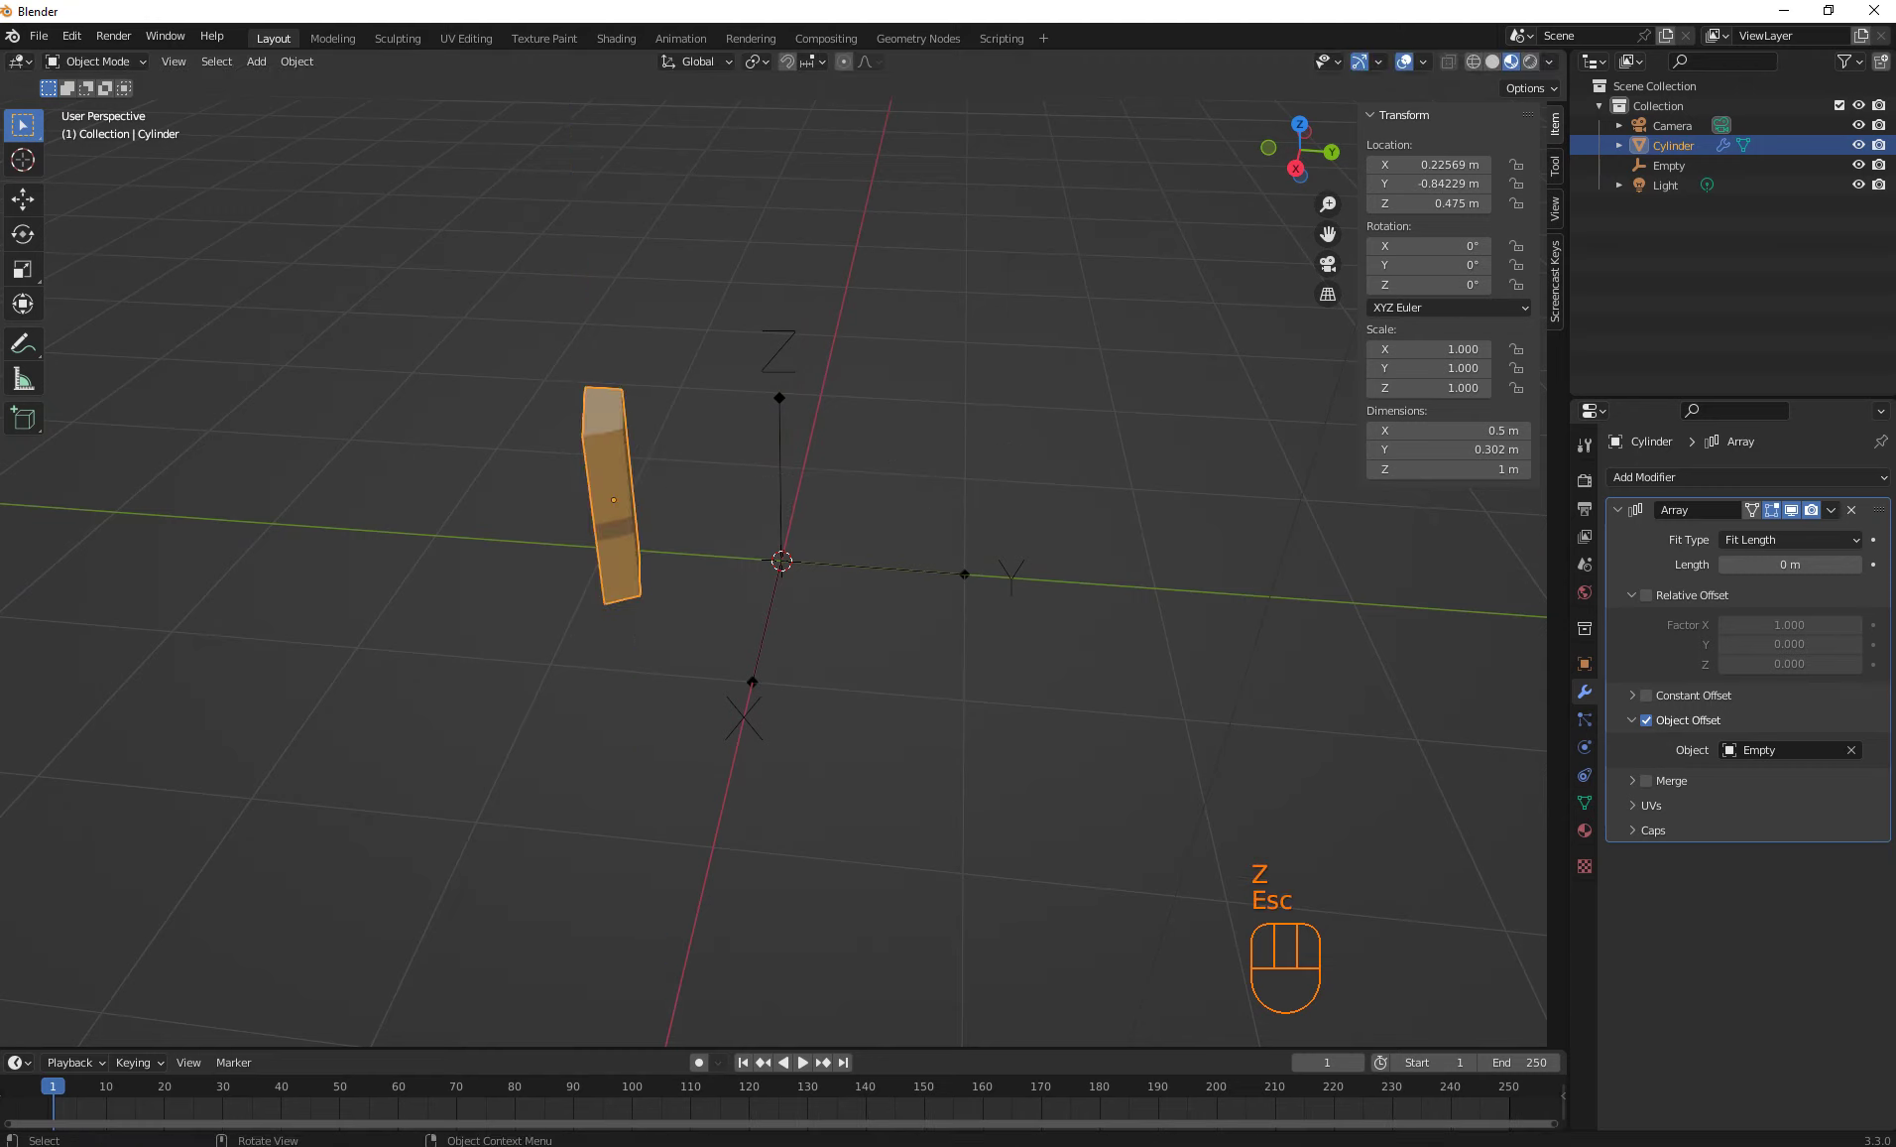
click(872, 568)
key(r)
key(z)
key(Escape)
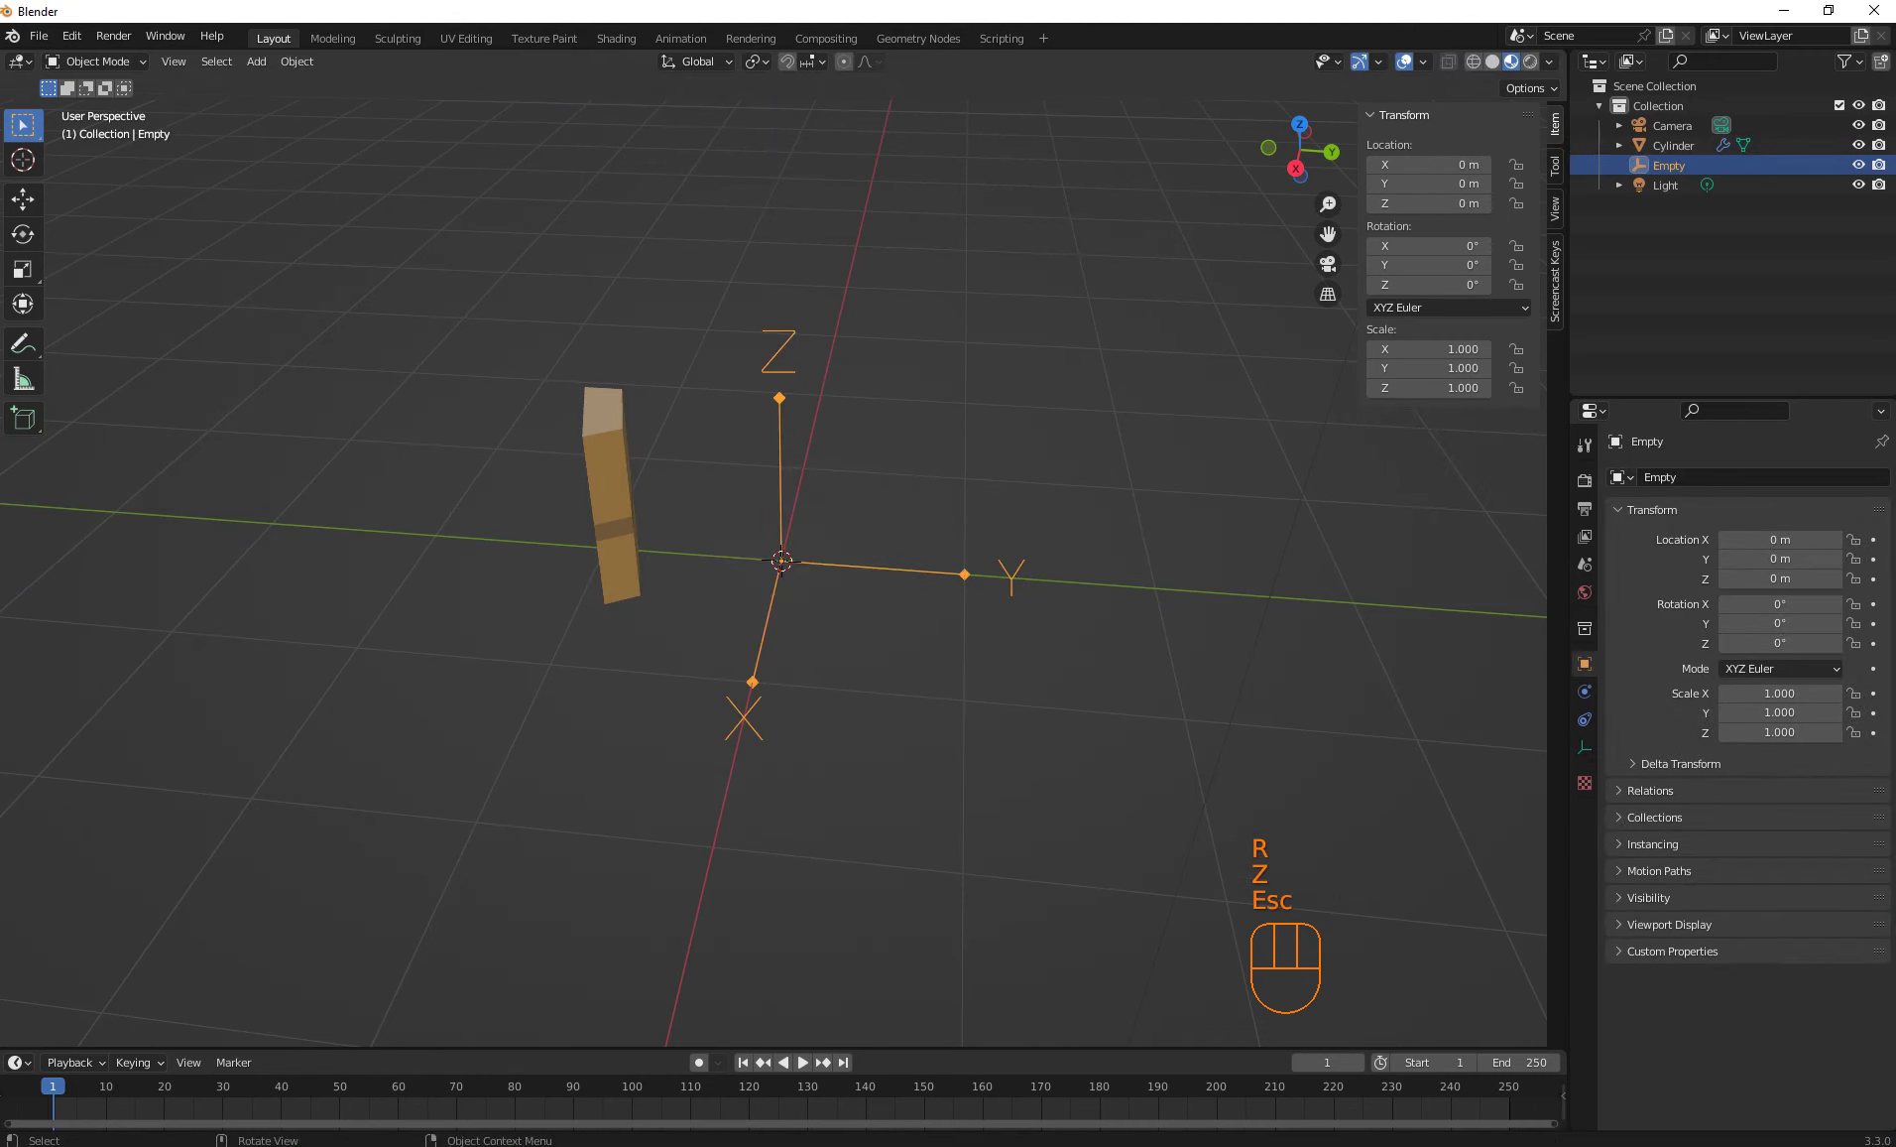
Select the wall segment again and remove its Array modifier
click(612, 476)
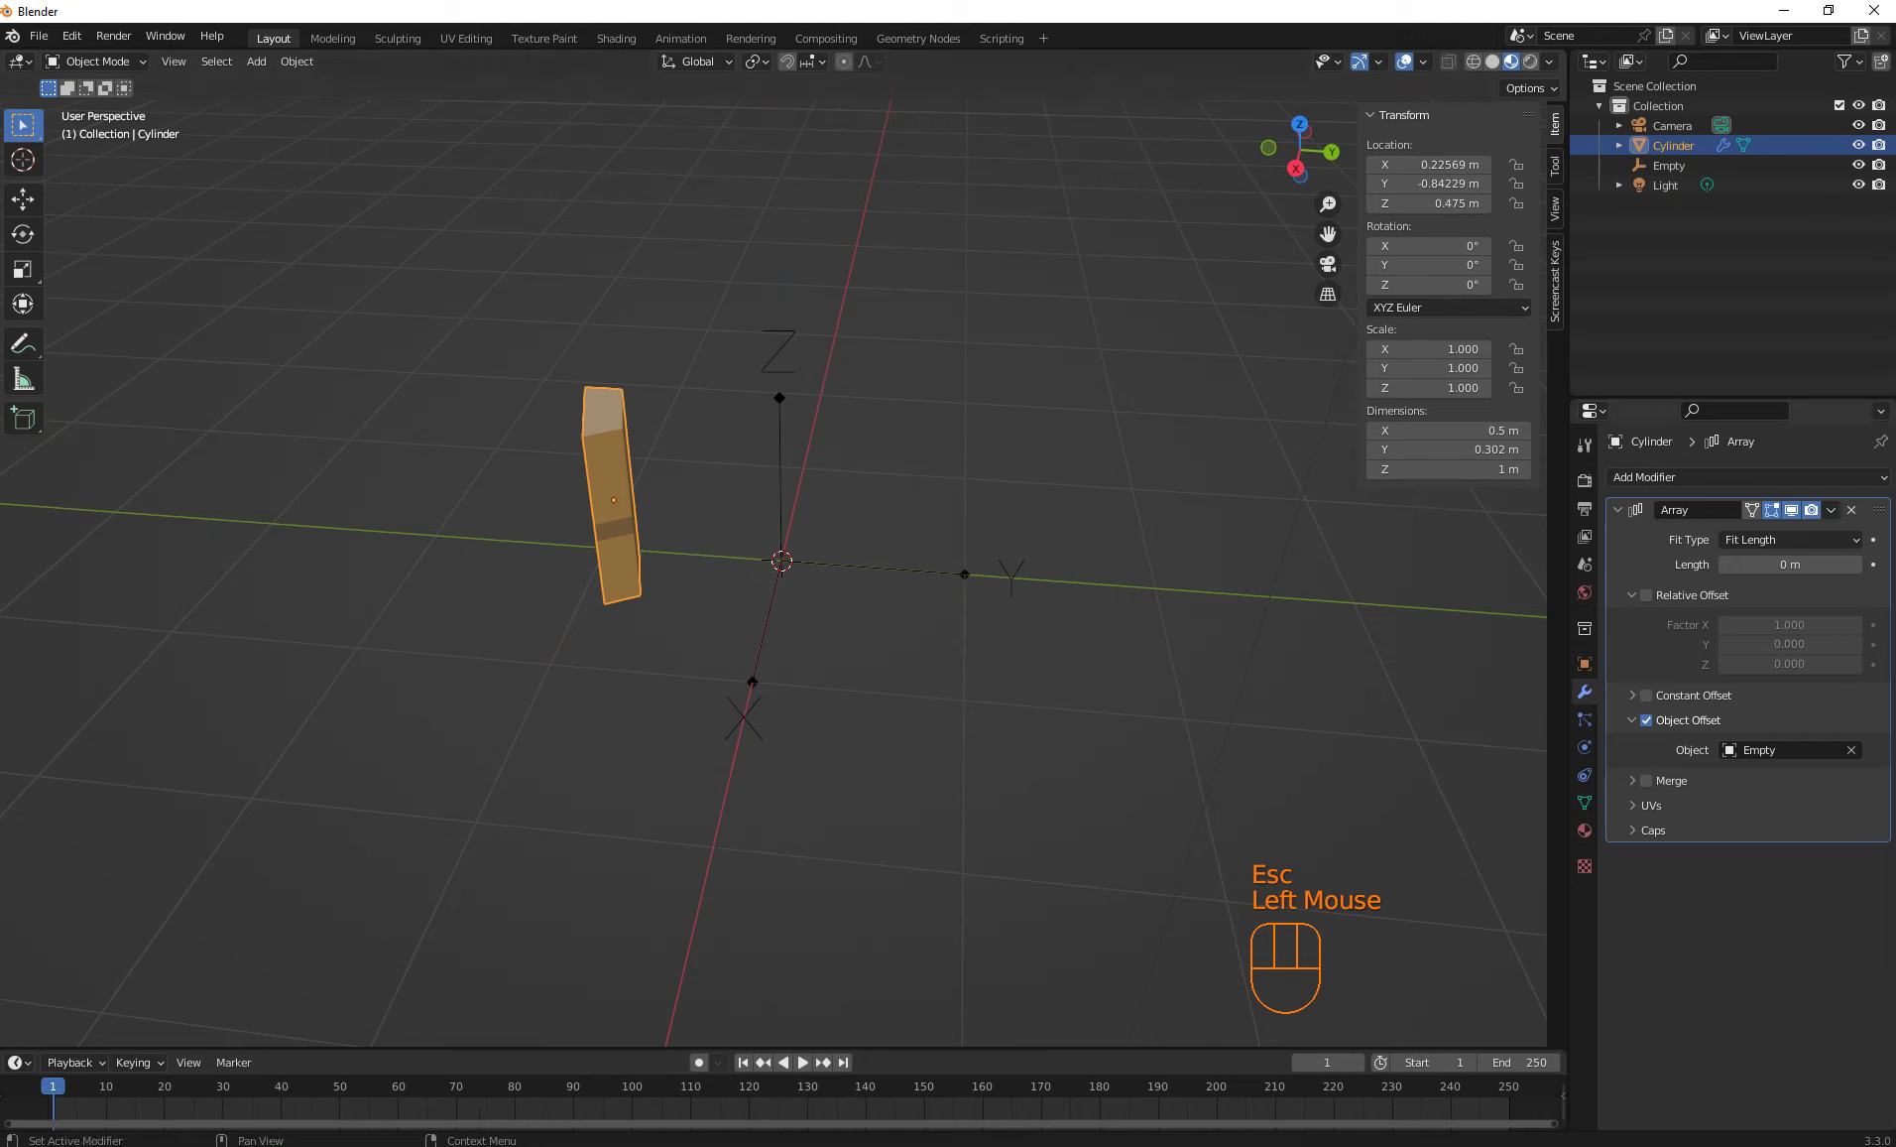
click(1851, 509)
click(1850, 508)
Apply all transforms of the wall segment so its location, rotation and scale are baked in
key(ctrl+a)
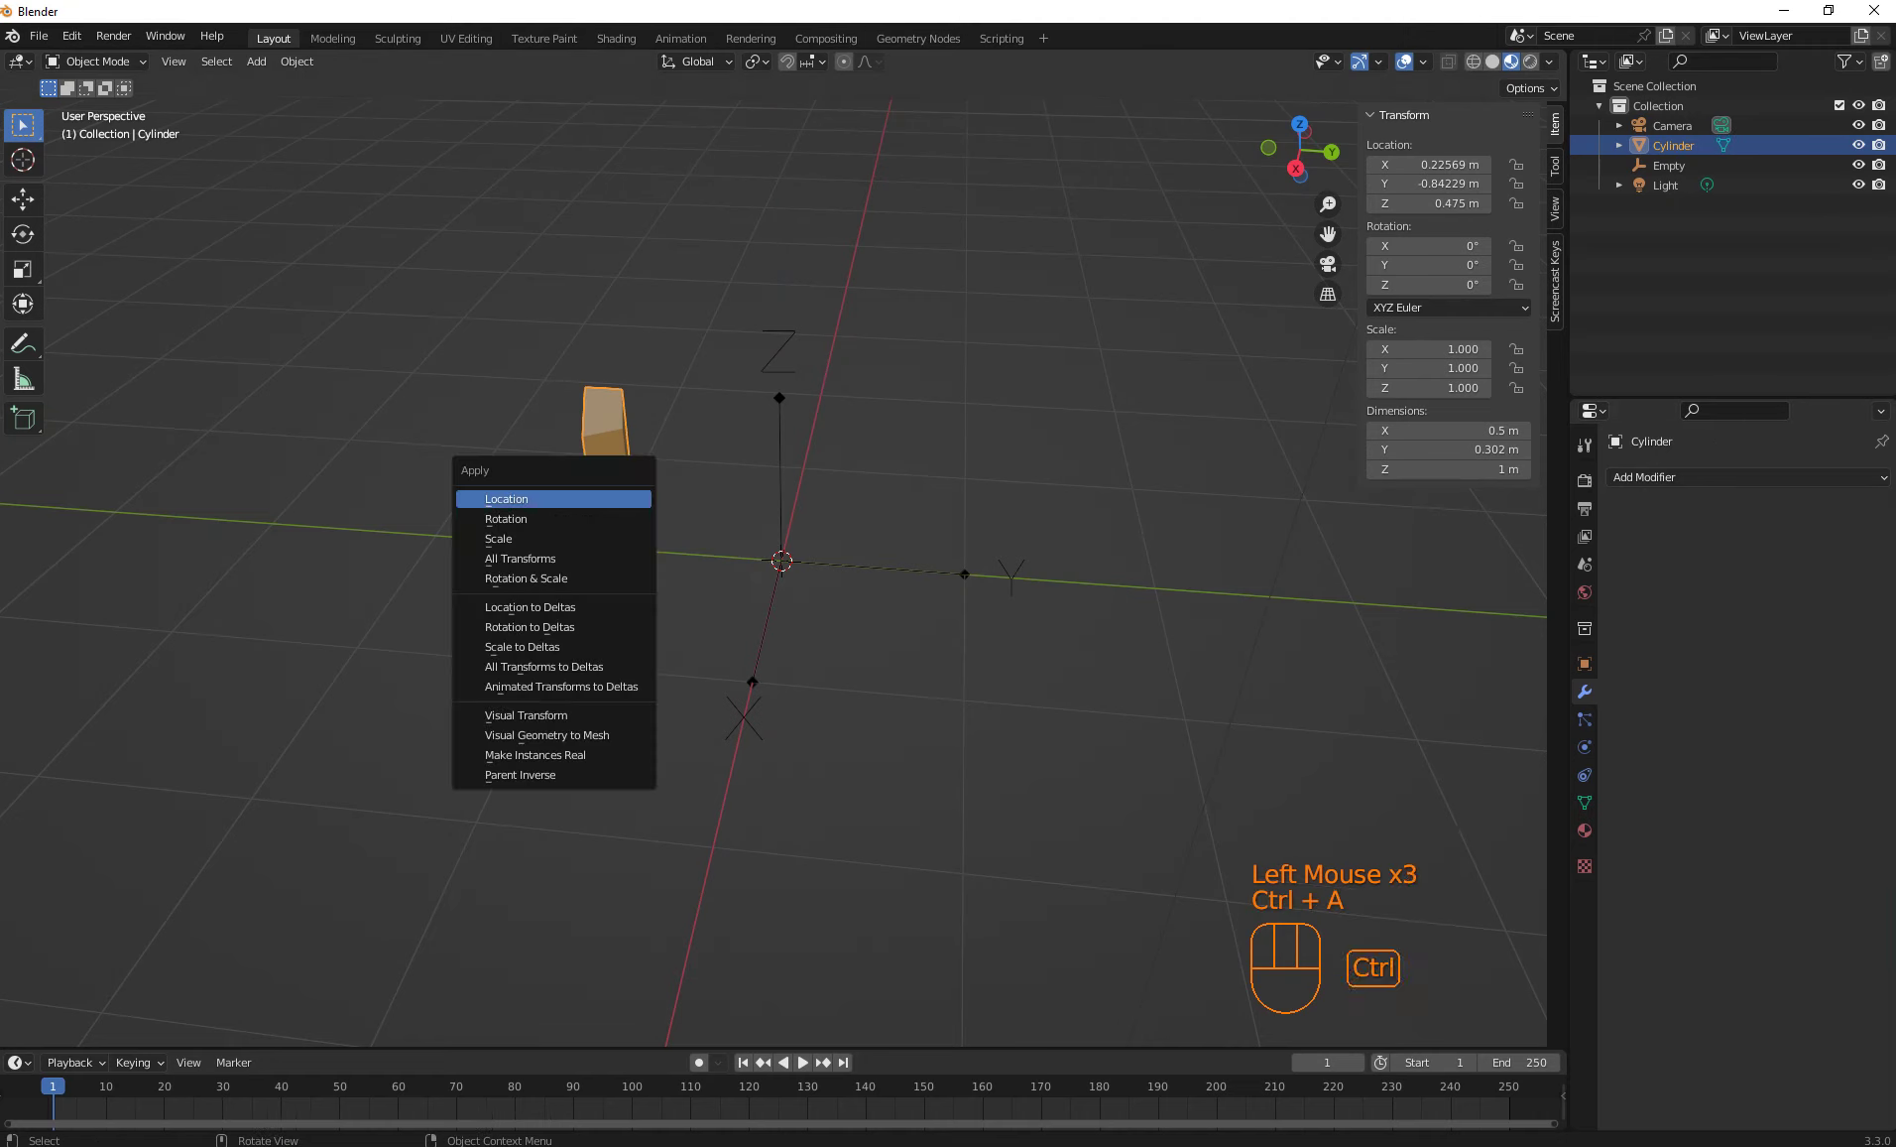
key(Return)
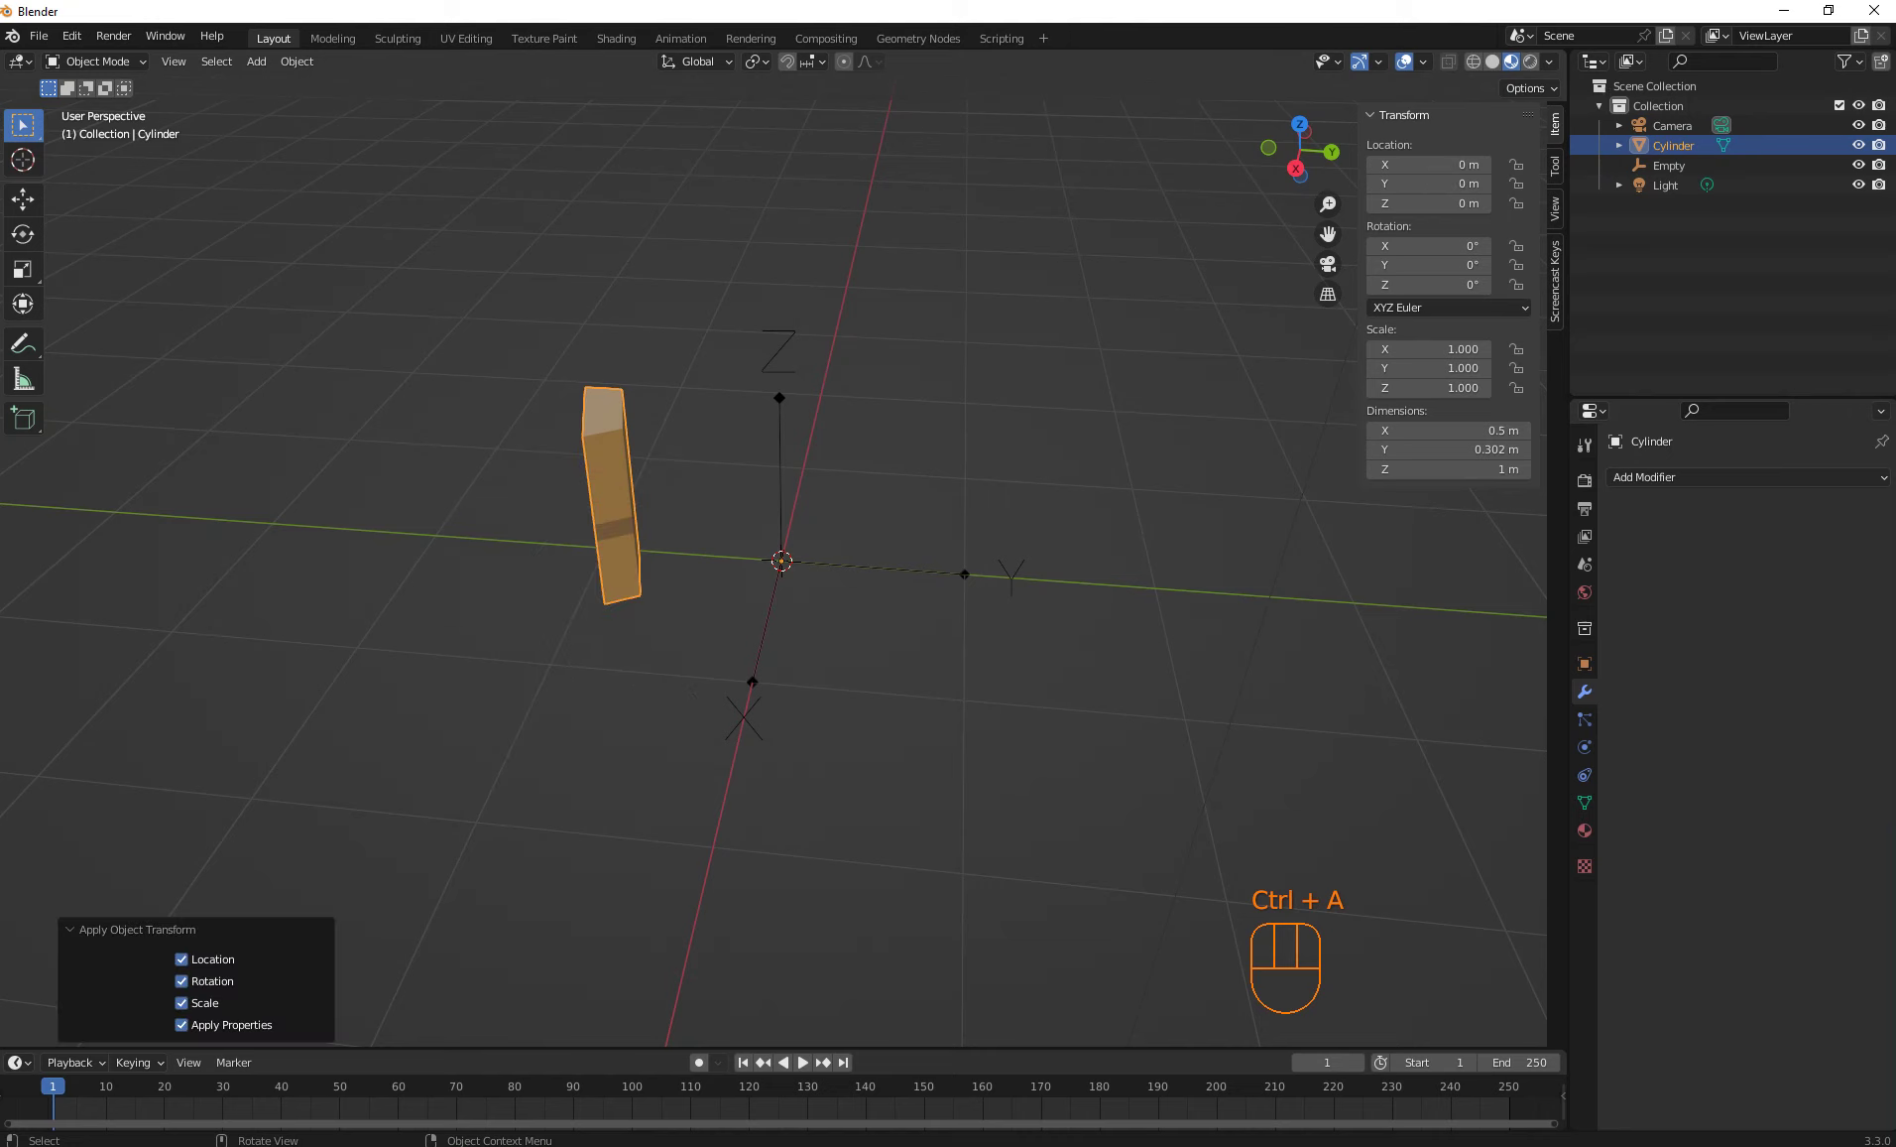
middle_drag(695, 695, 742, 702)
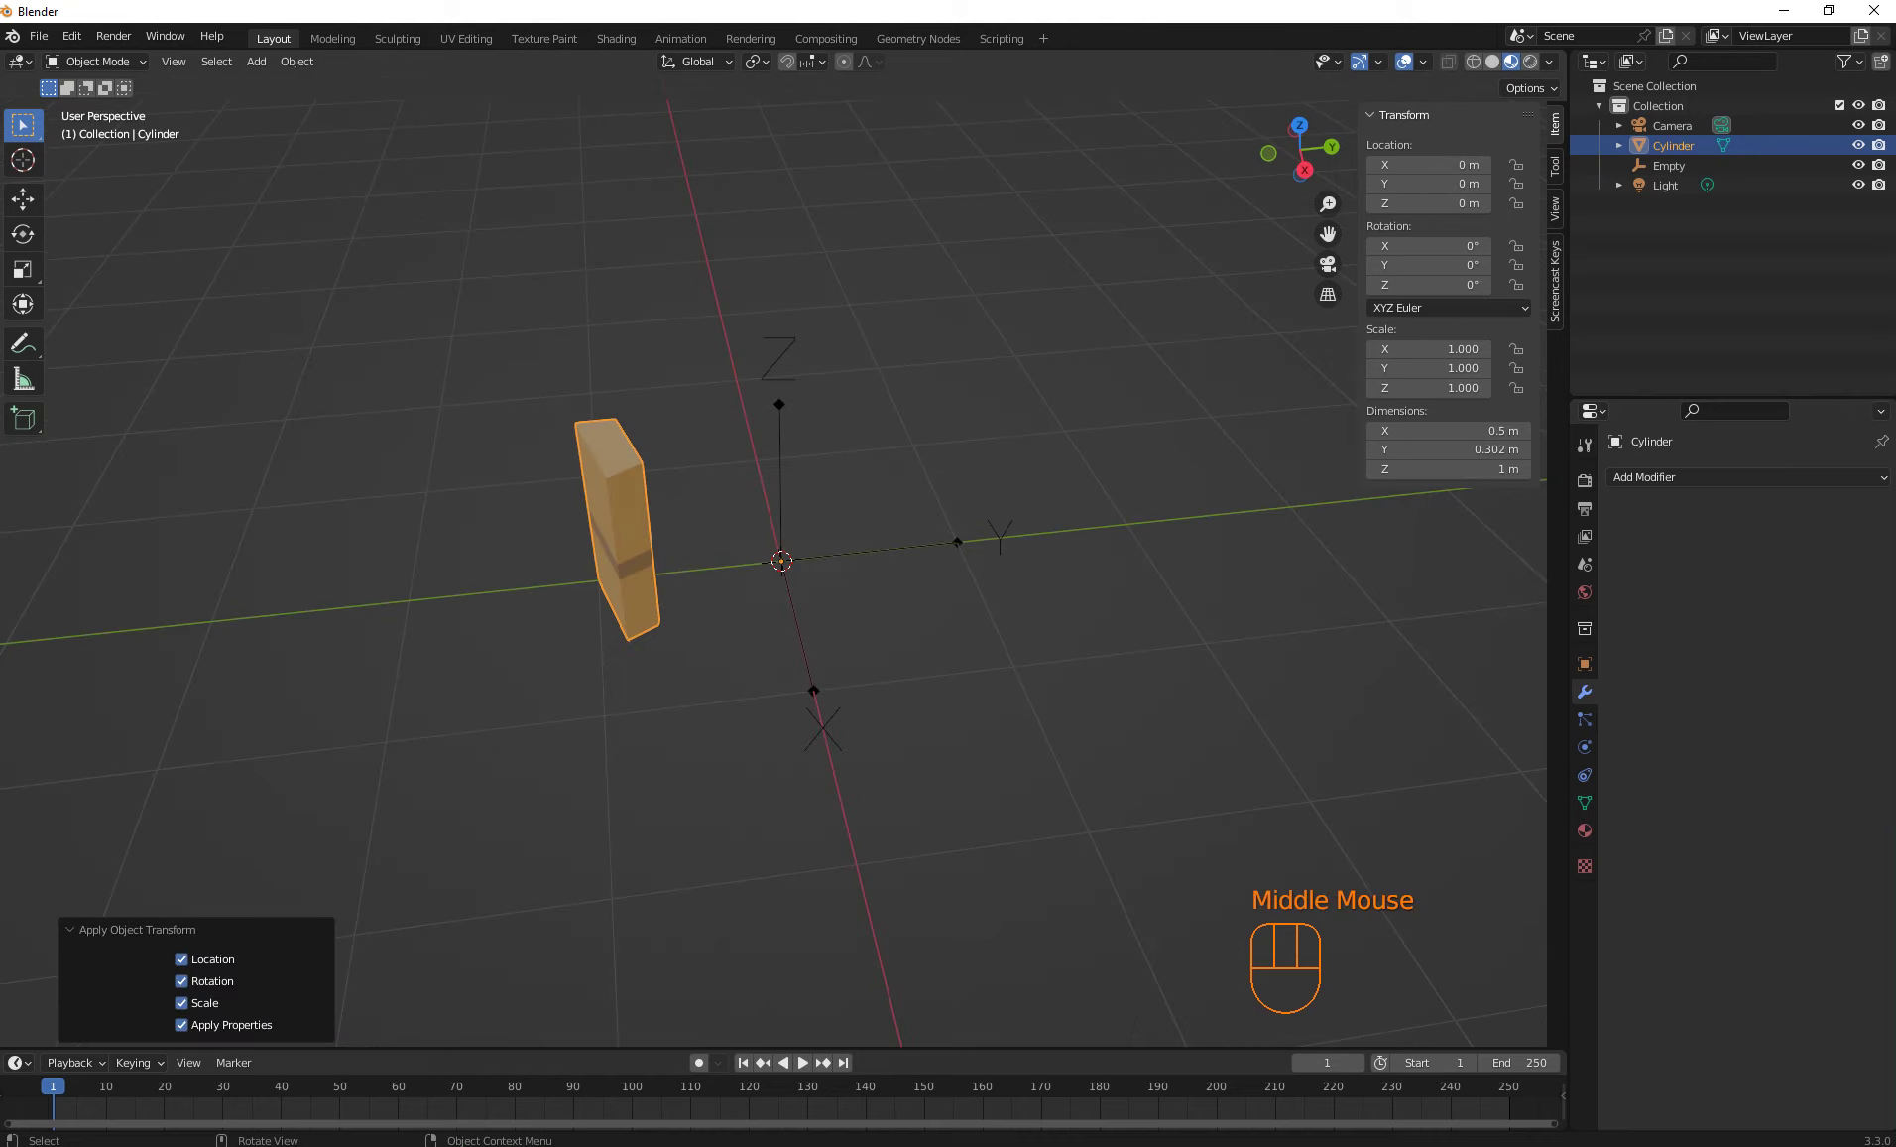
Add an Array modifier to the wall segment with relative offset off and the empty as its object offset
click(1666, 477)
click(1484, 533)
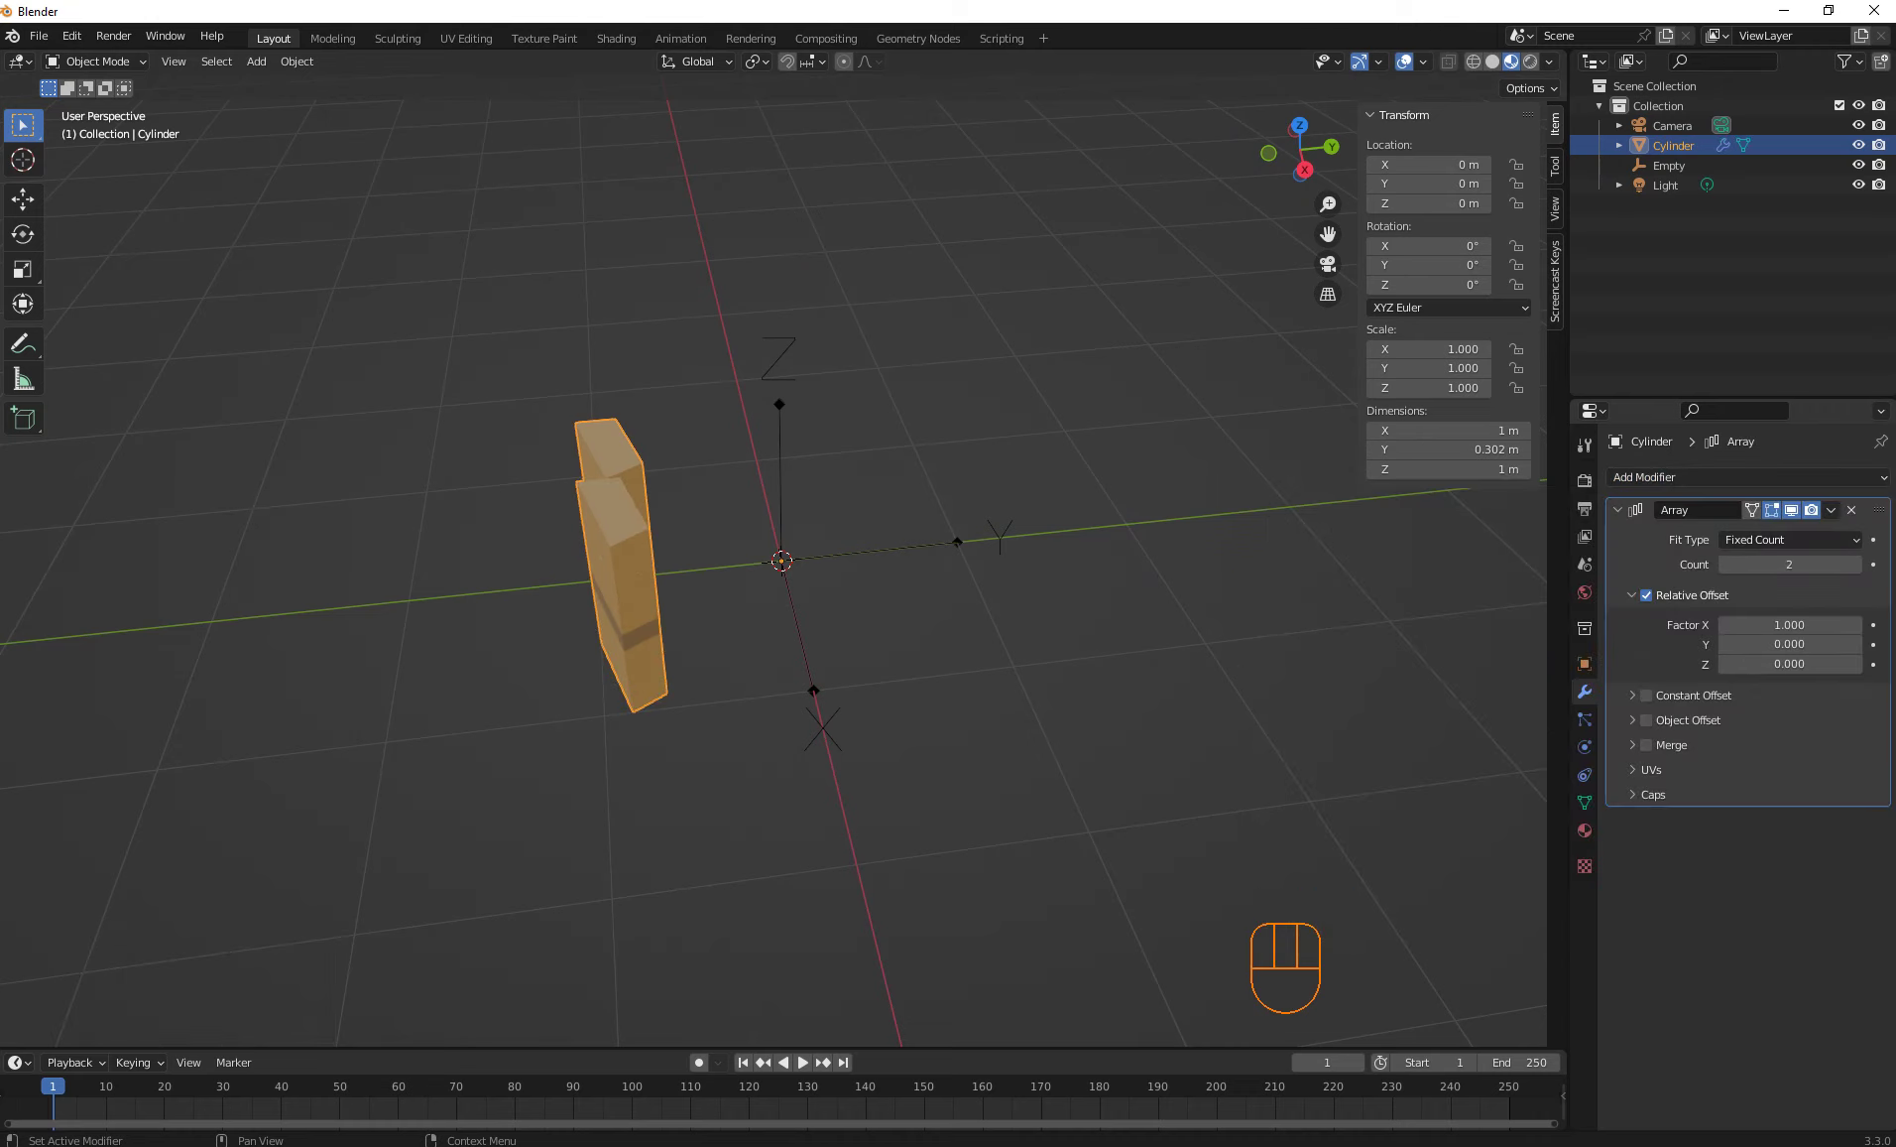
click(1647, 594)
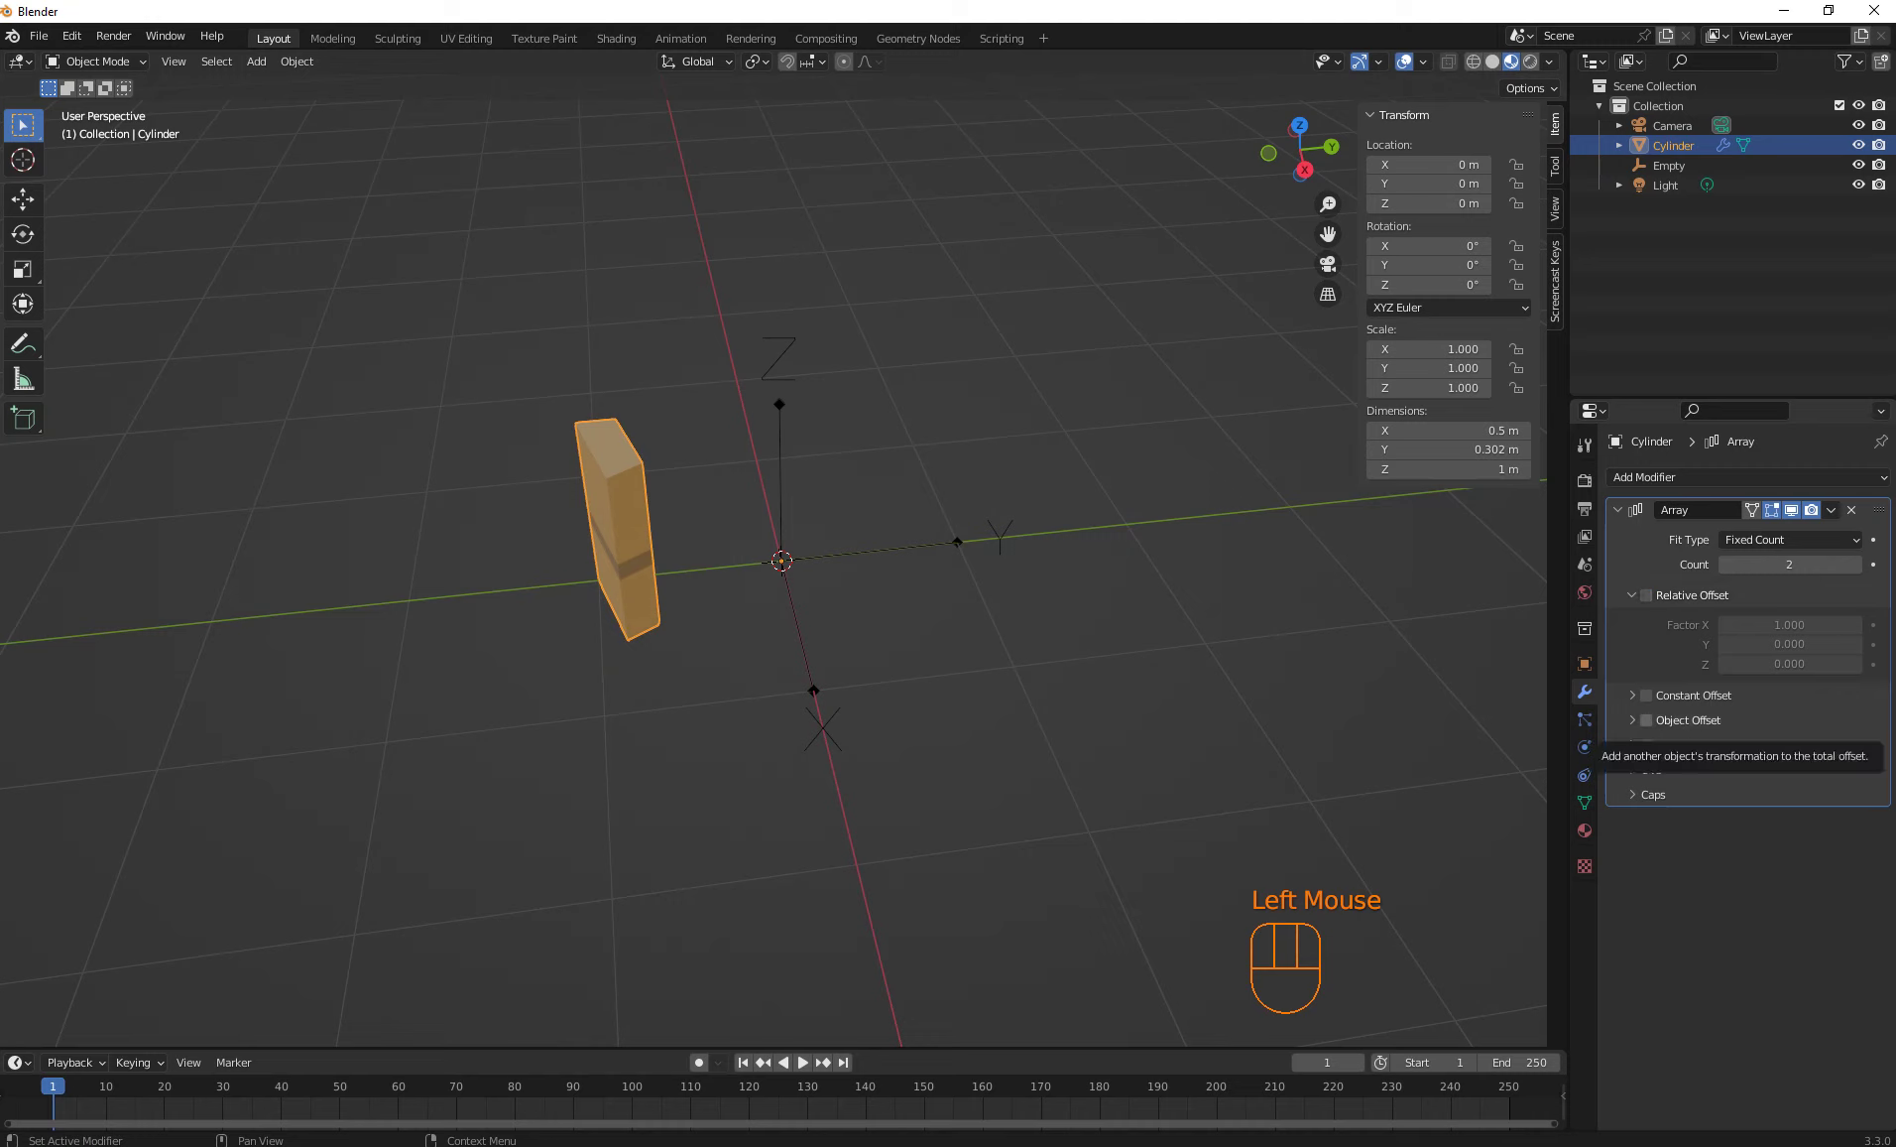
click(1646, 720)
click(1632, 719)
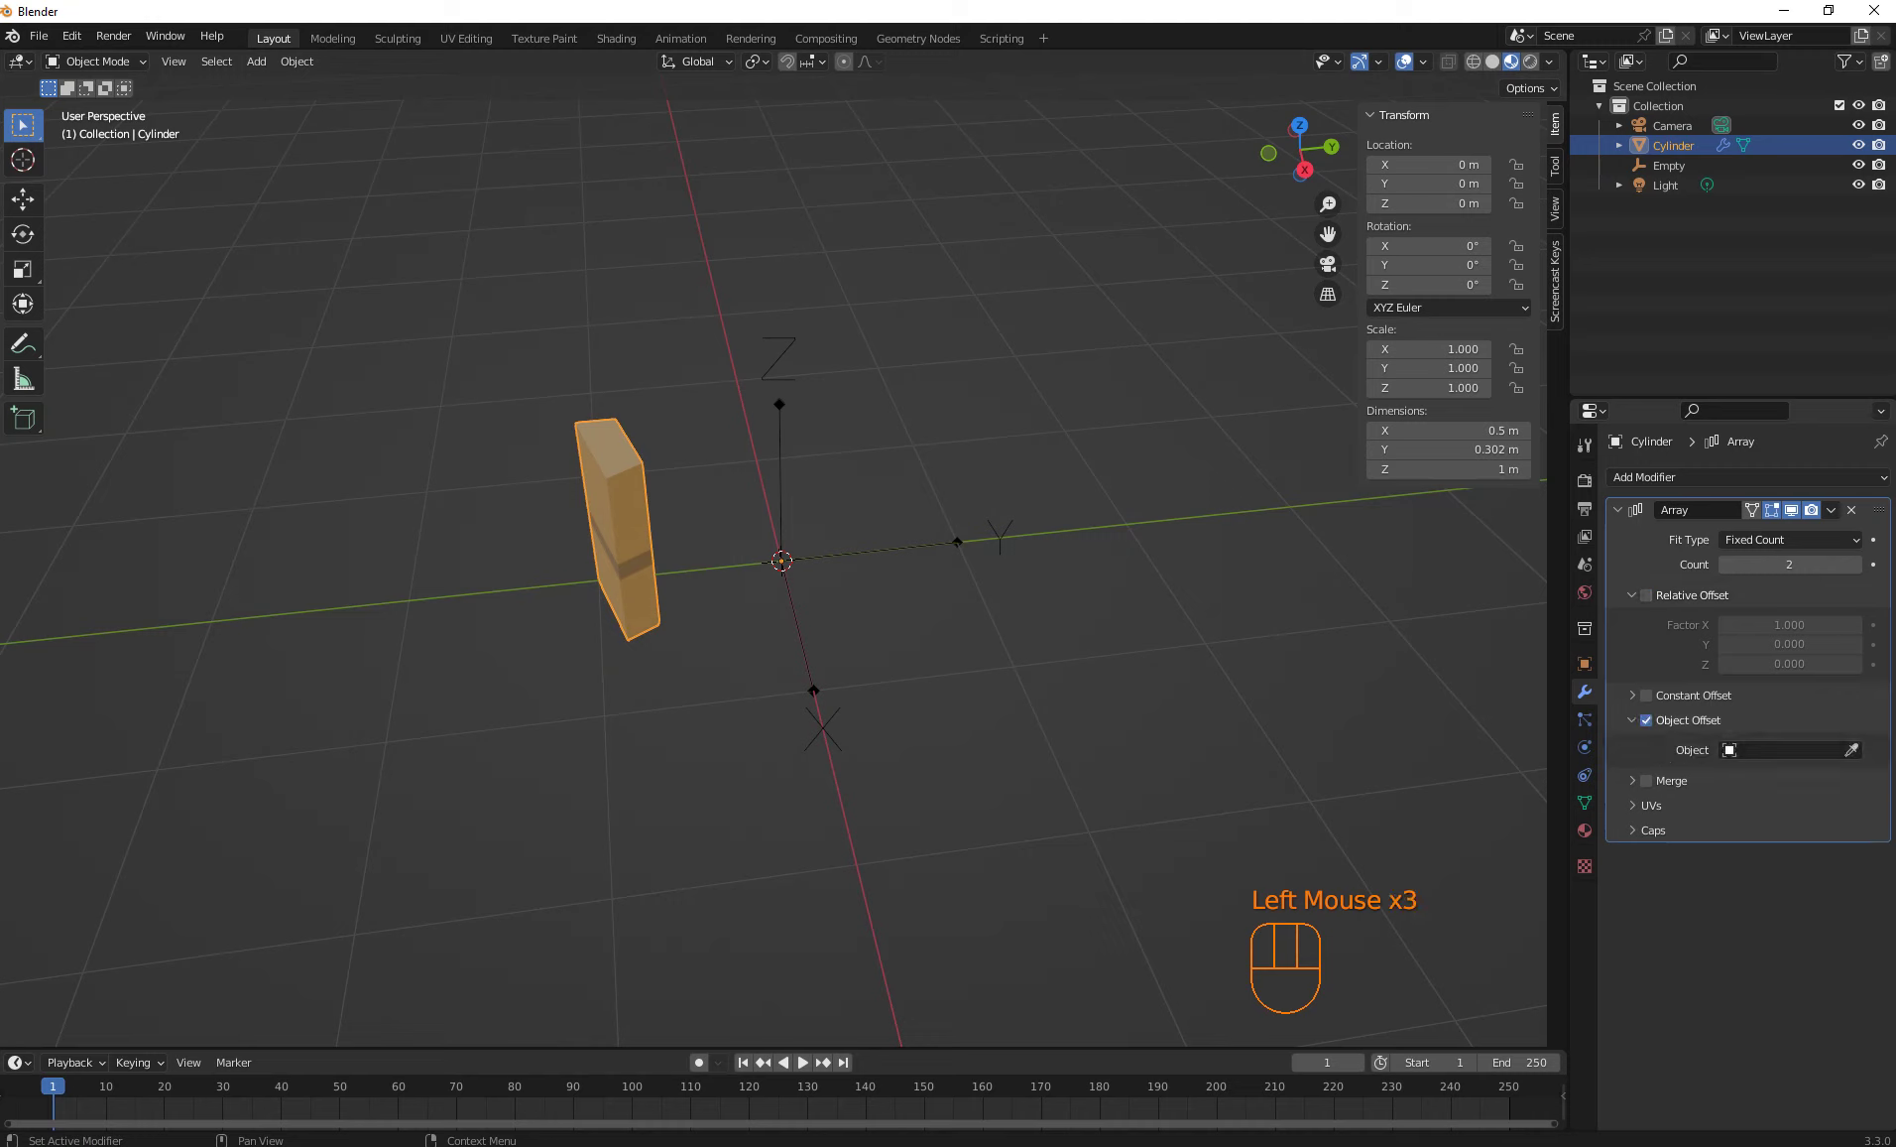
click(1851, 749)
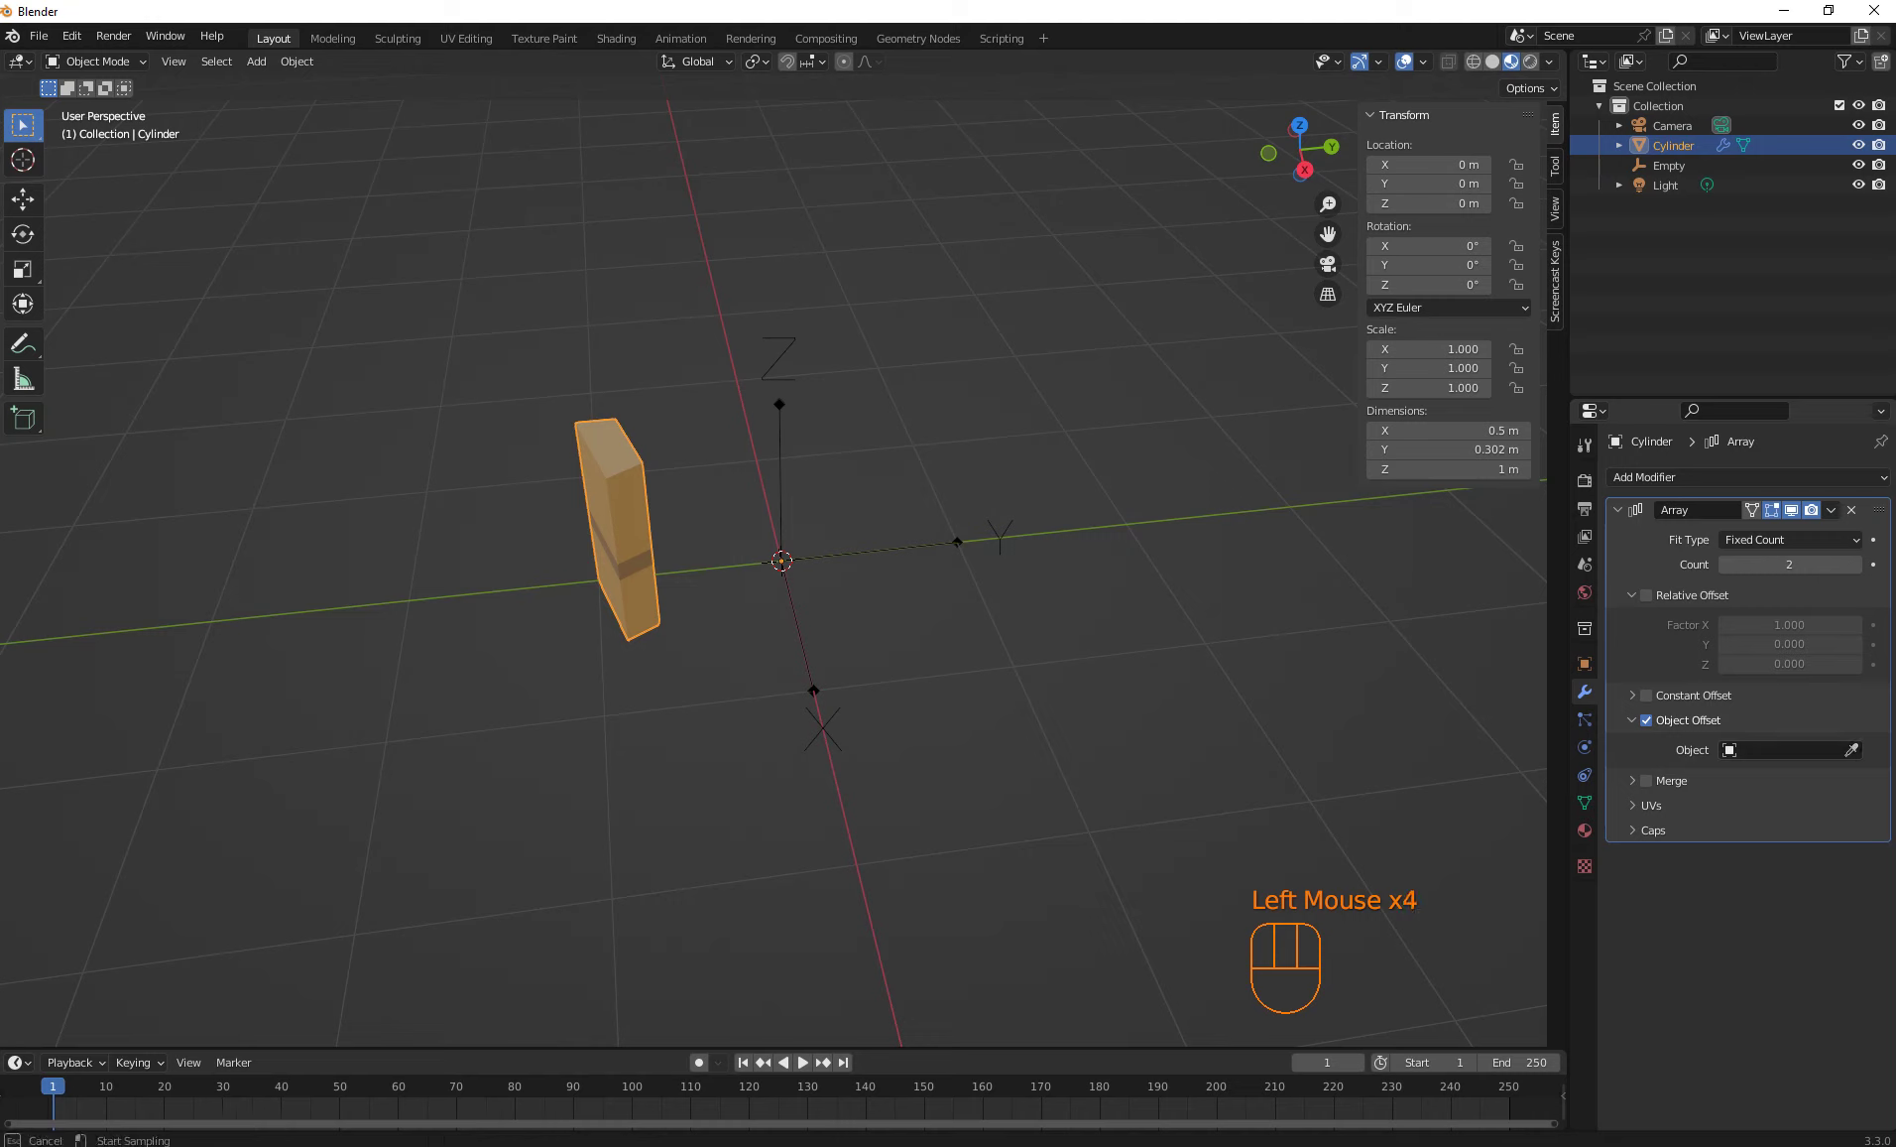
click(779, 436)
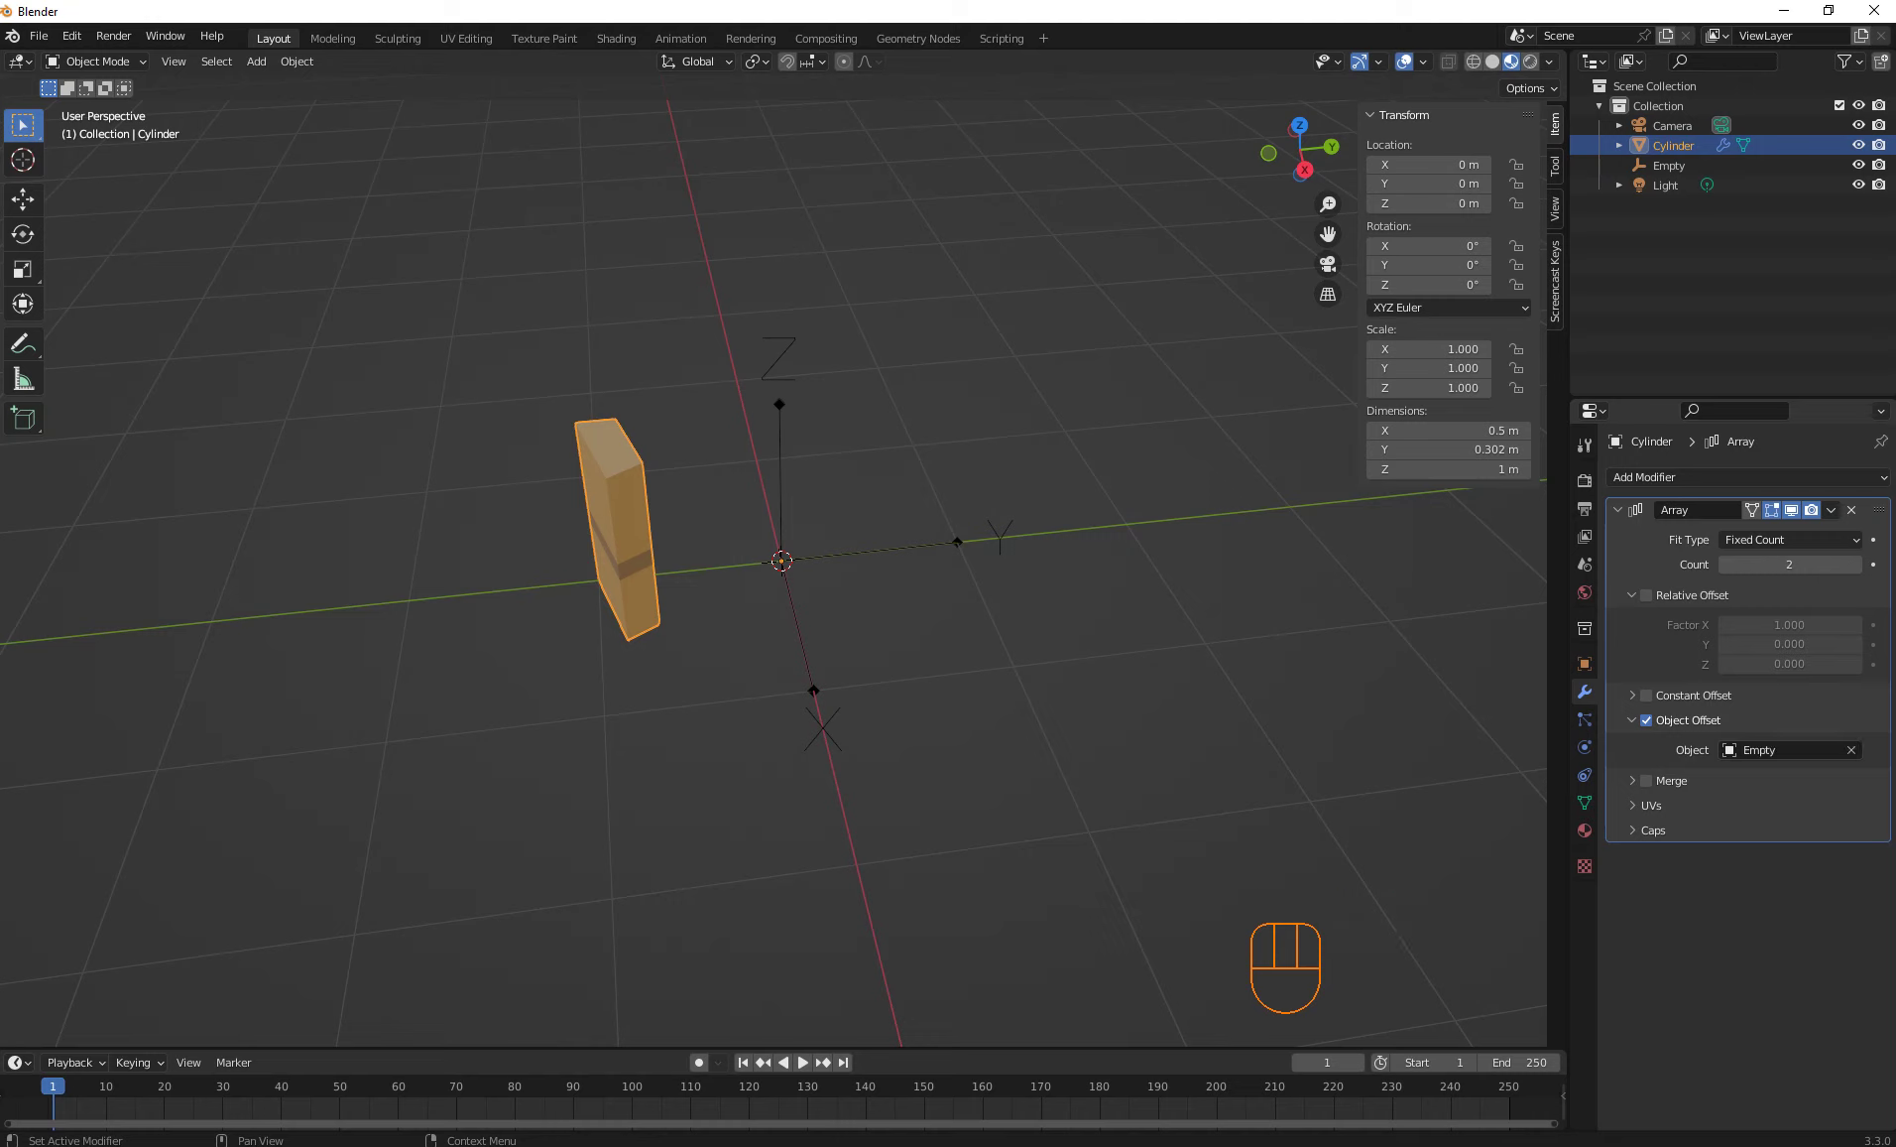
Set the wall segment's array count to 12
click(1789, 564)
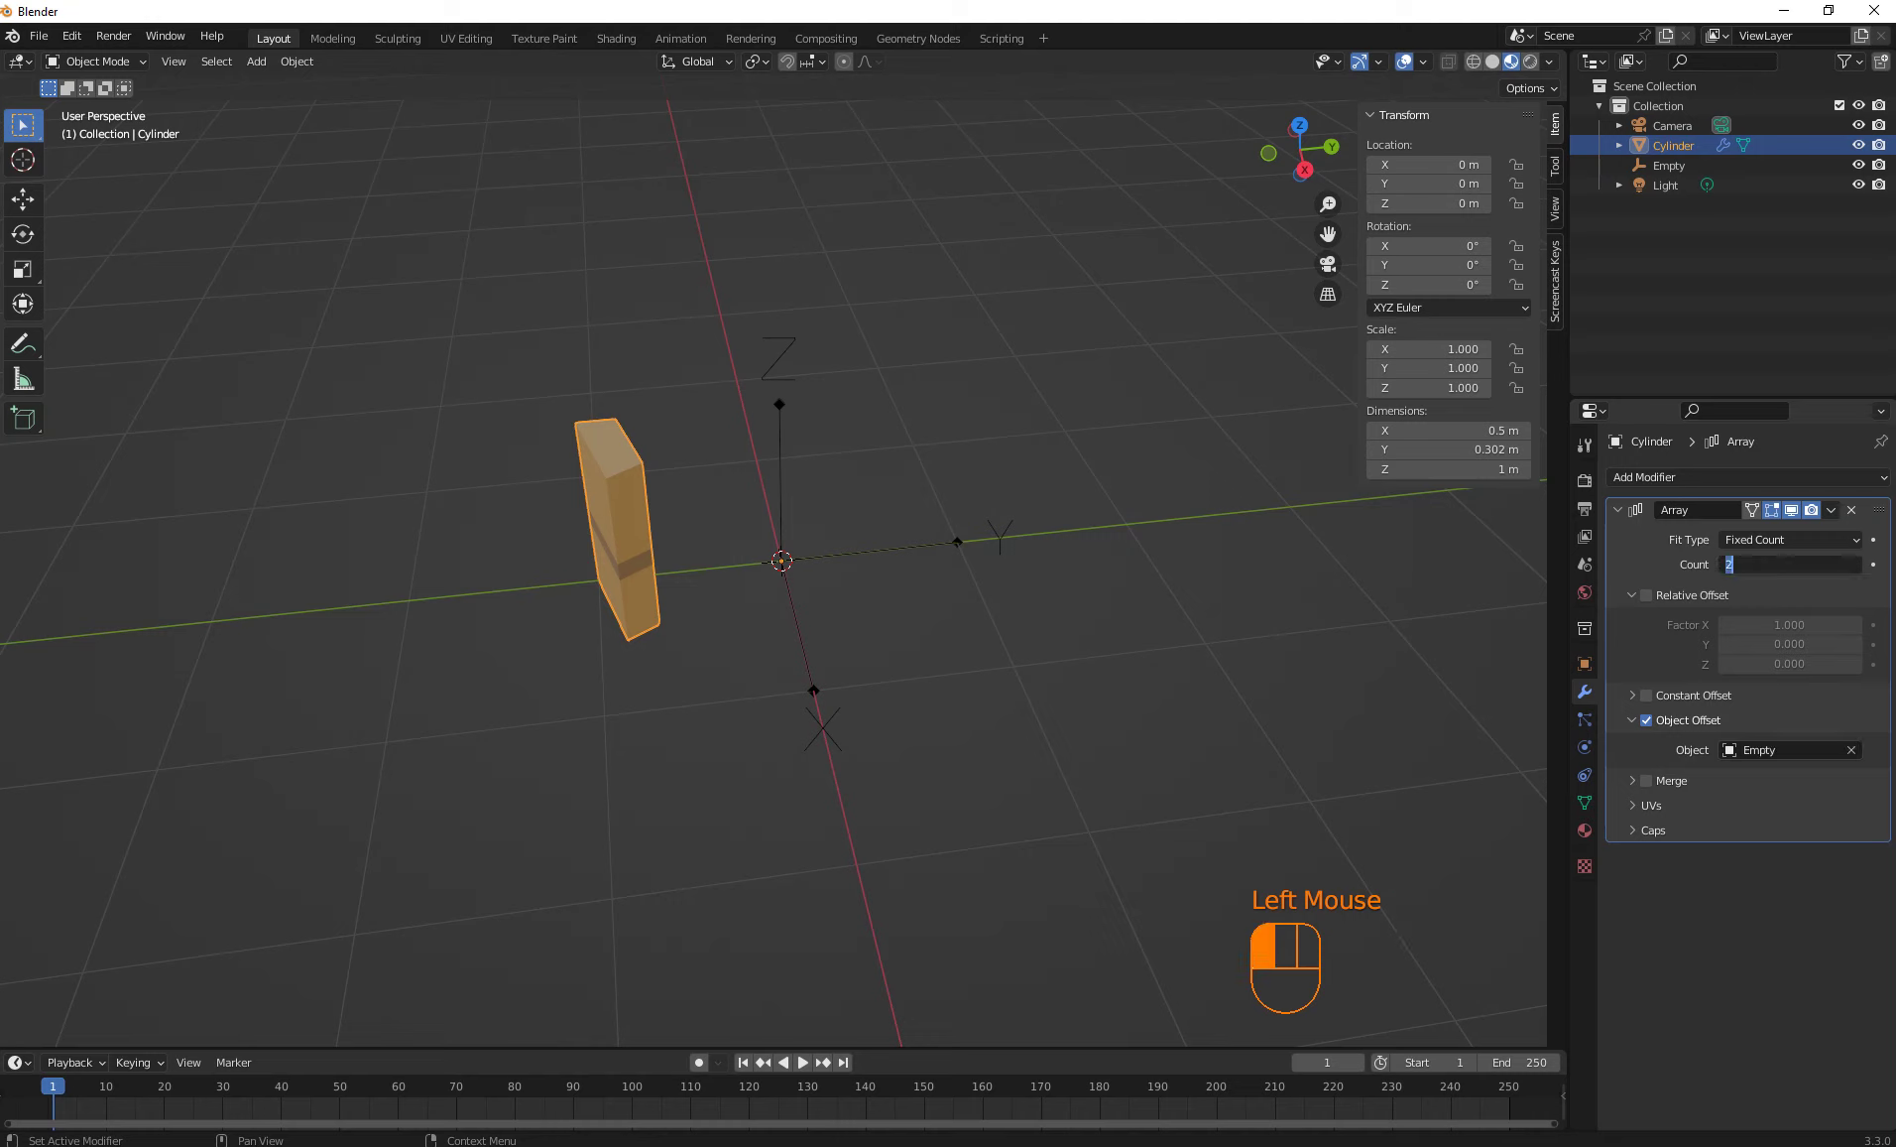
text(12)
key(Return)
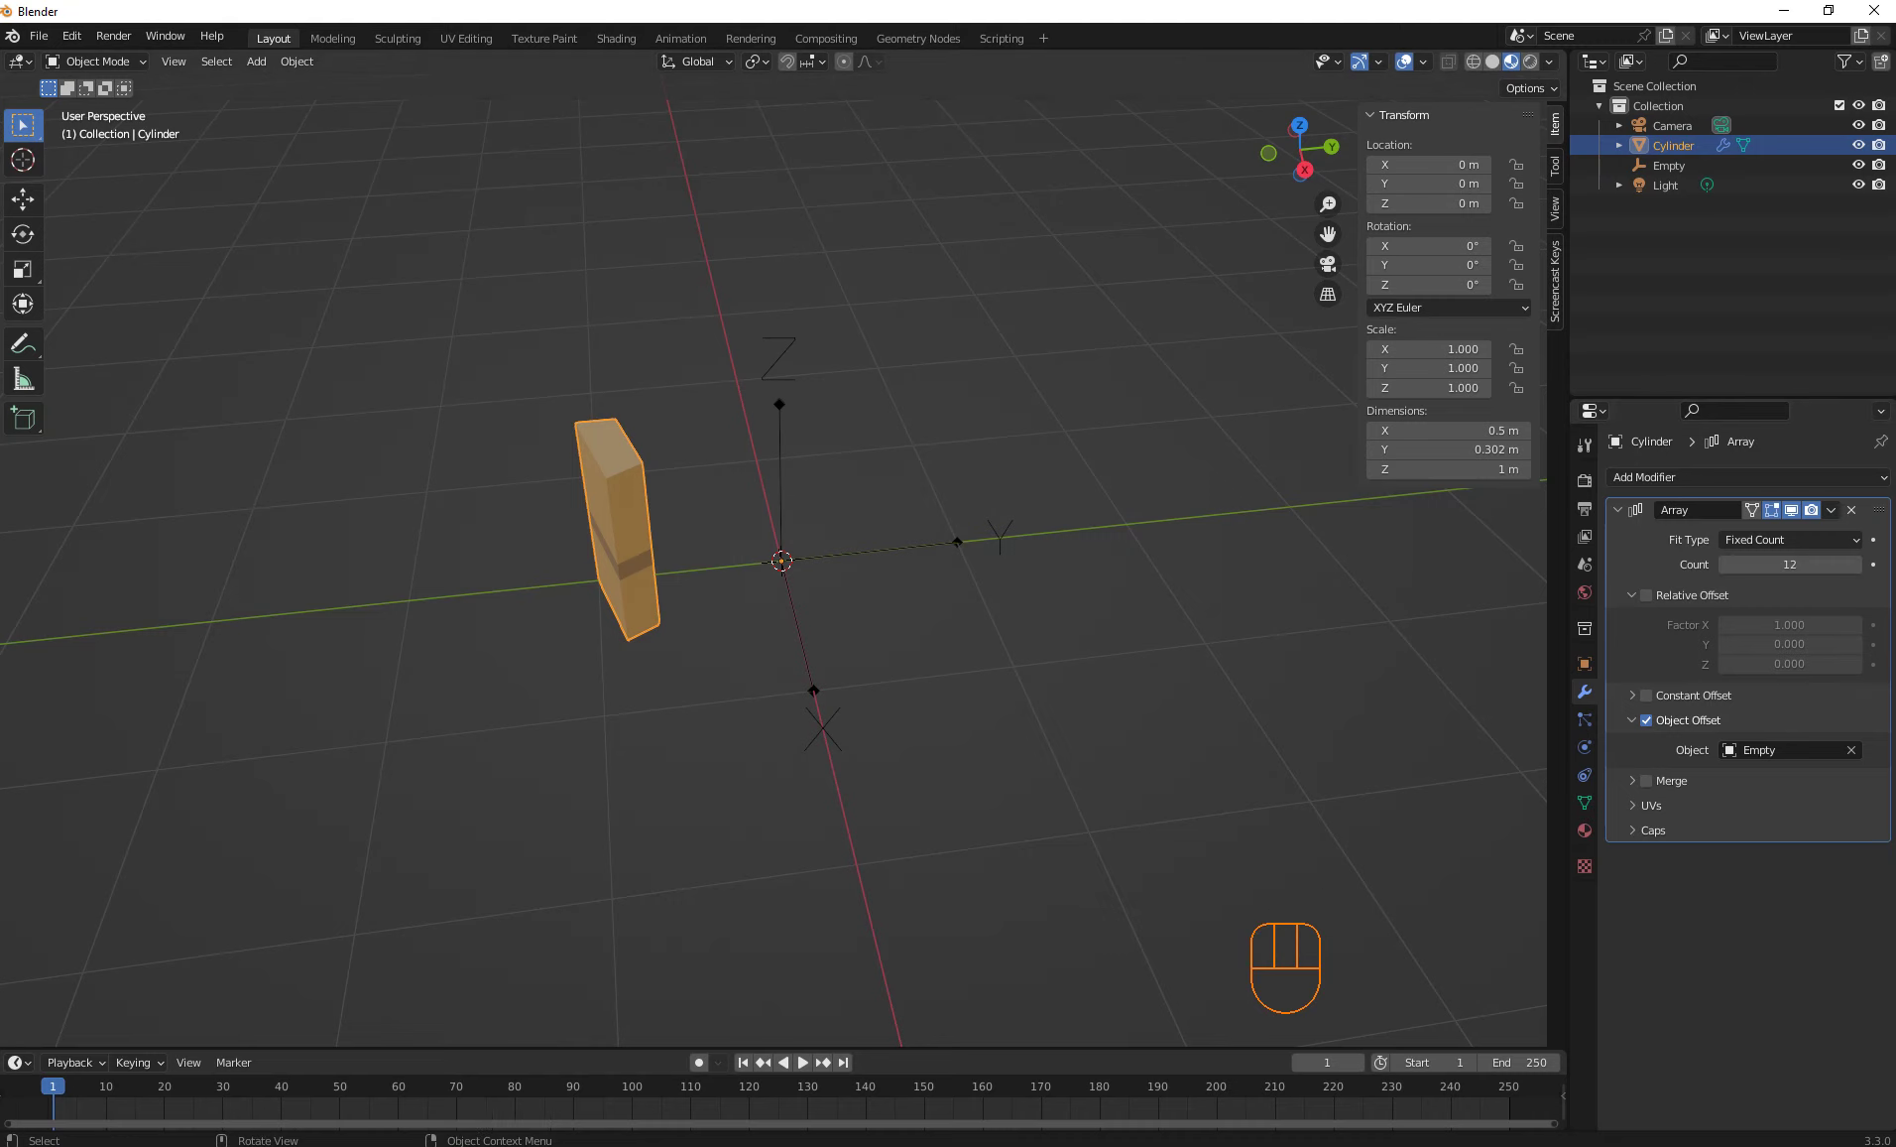
Try to rotate the empty by 360/12 degrees about the global Z axis and undo the attempt
click(782, 560)
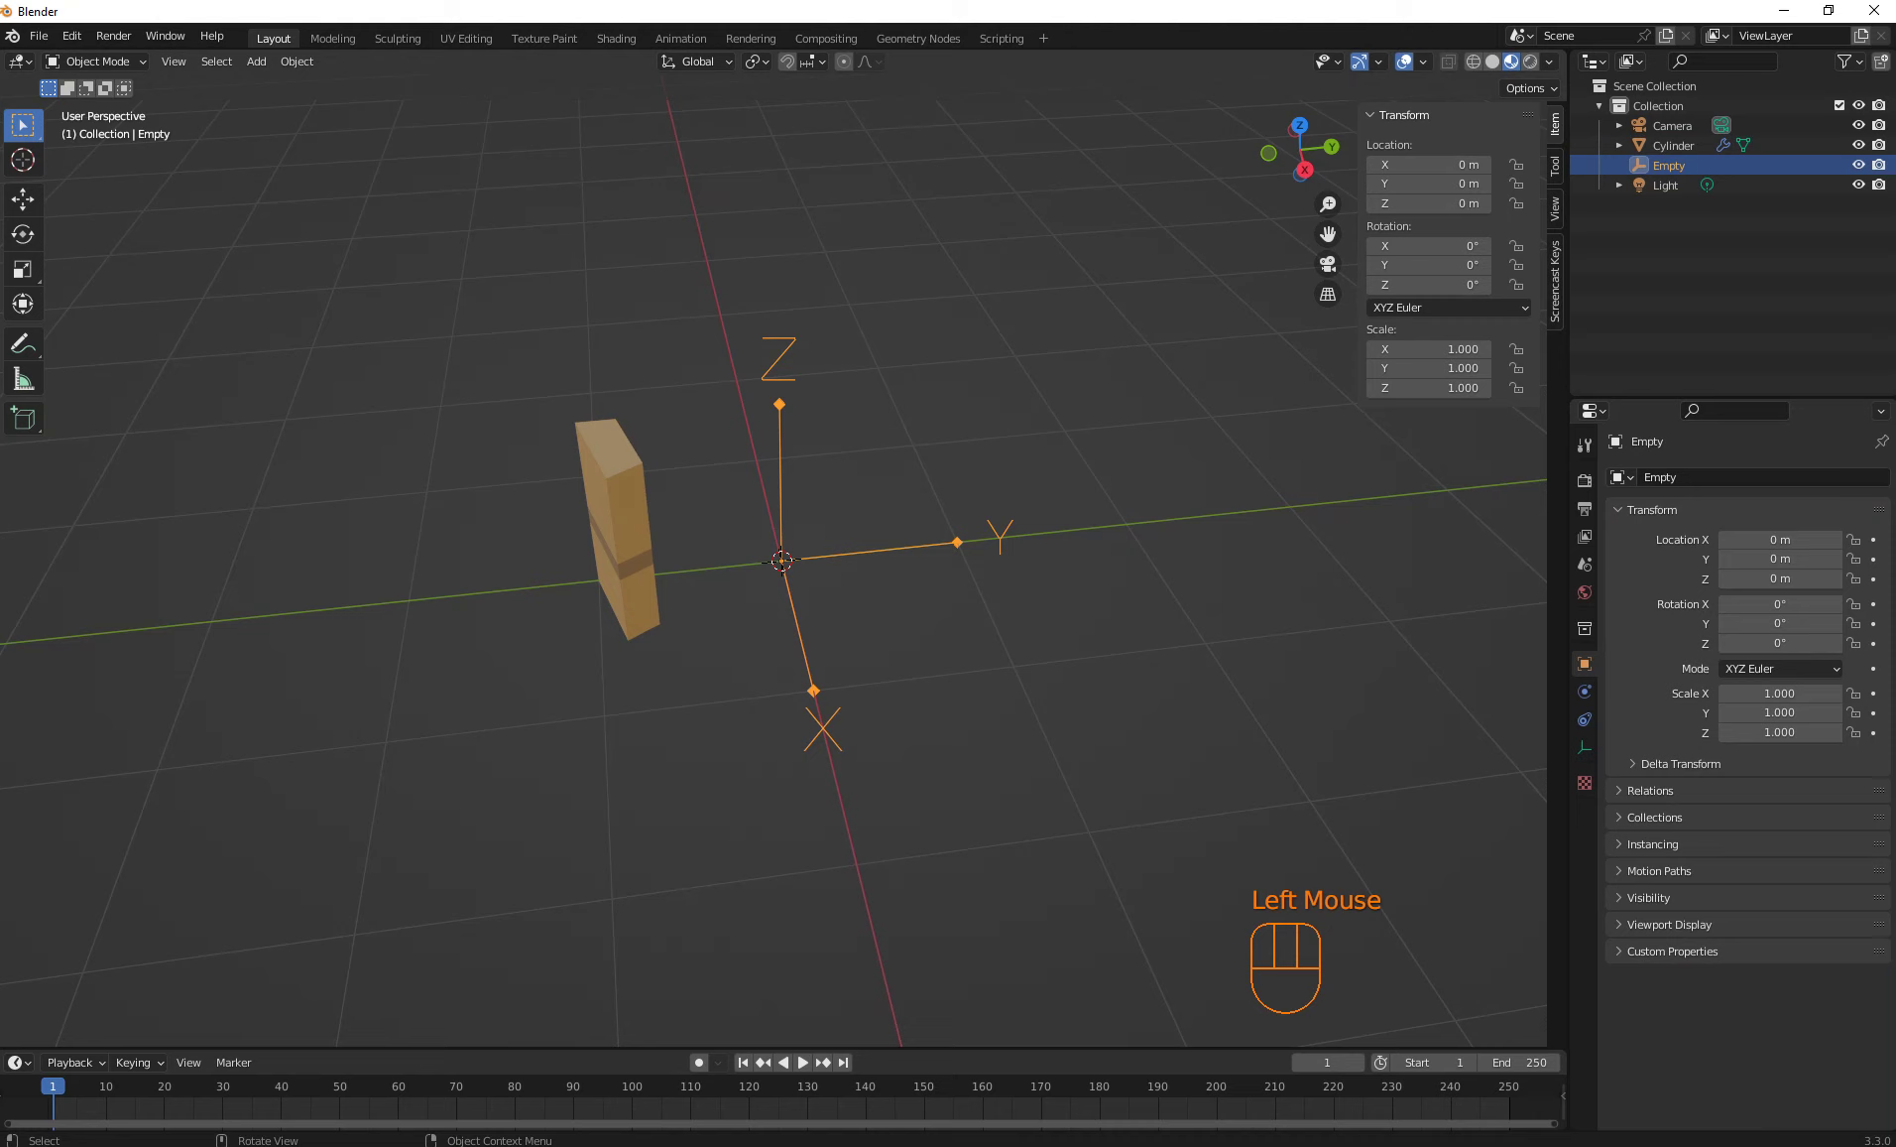
key(r)
key(z)
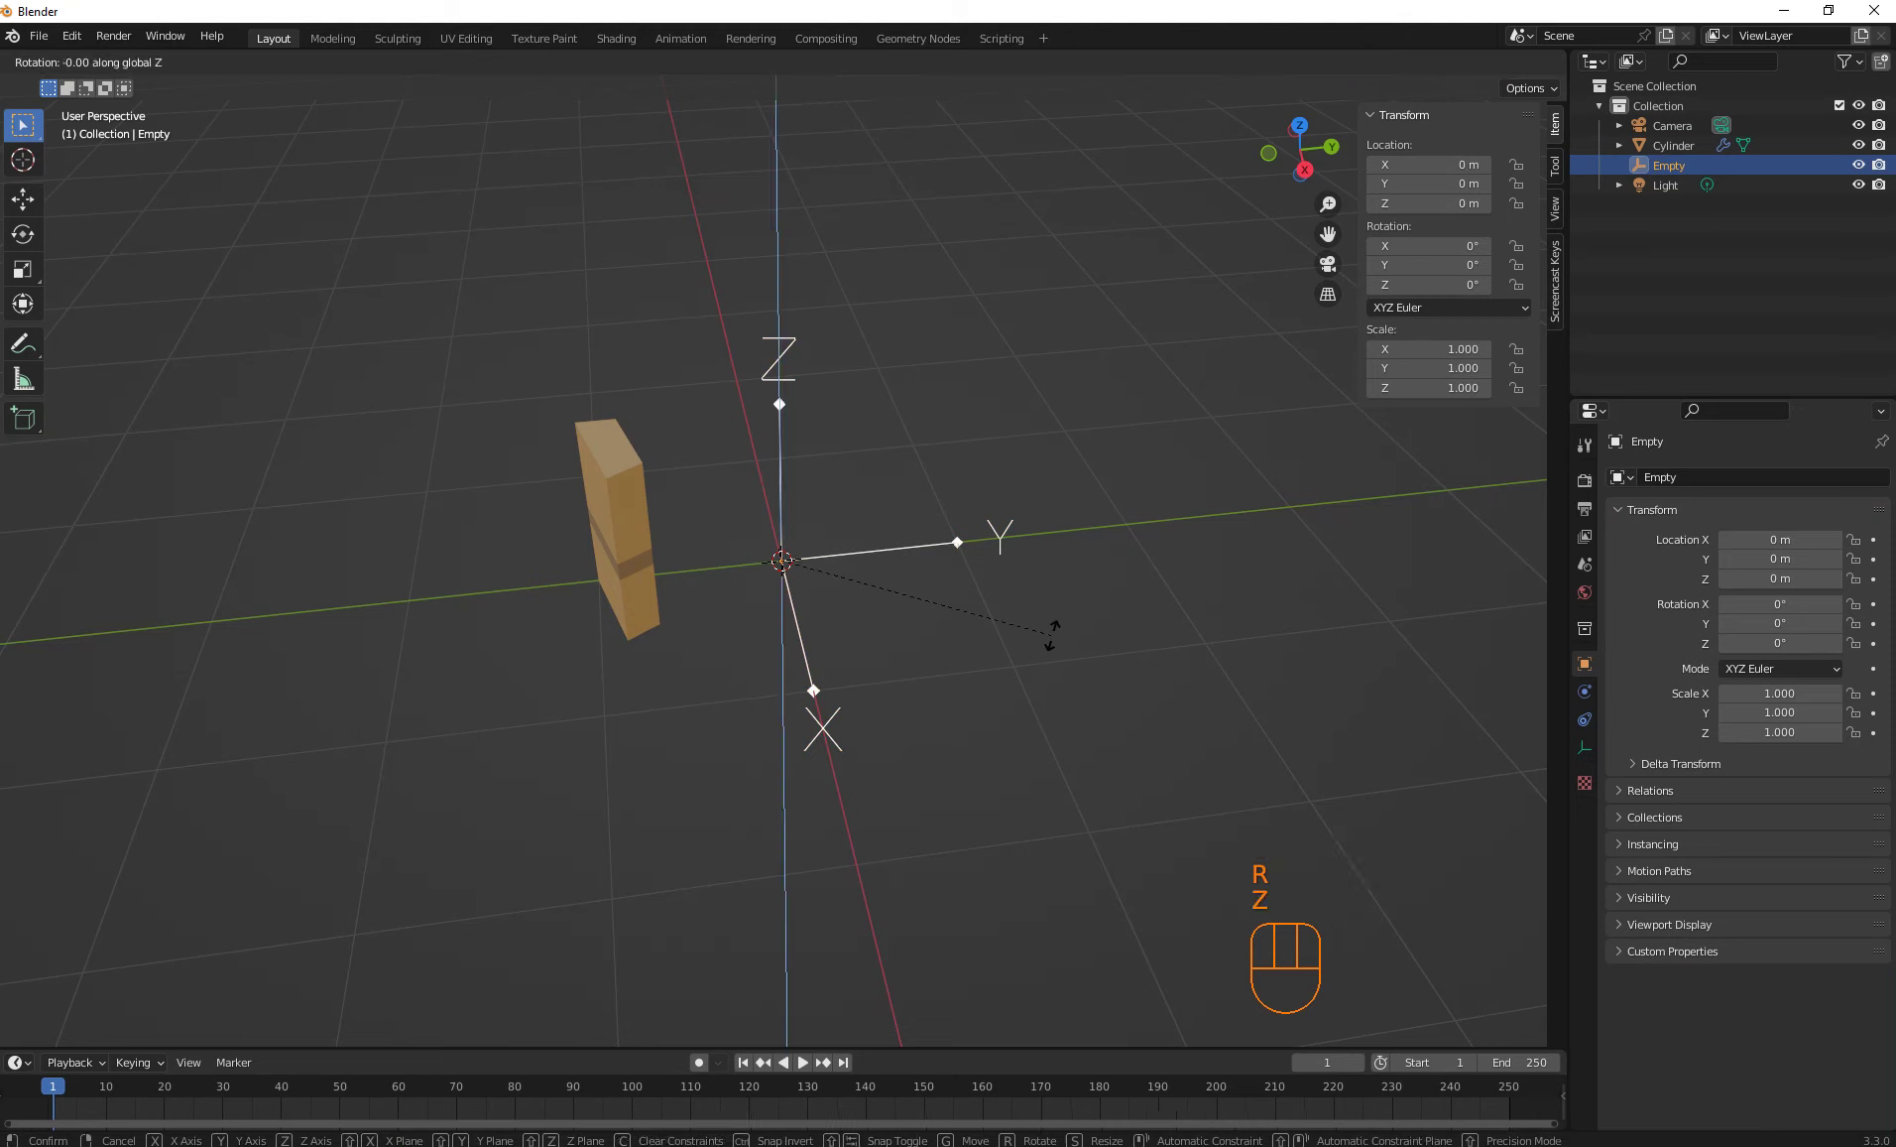
key(KP_1)
key(KP_2)
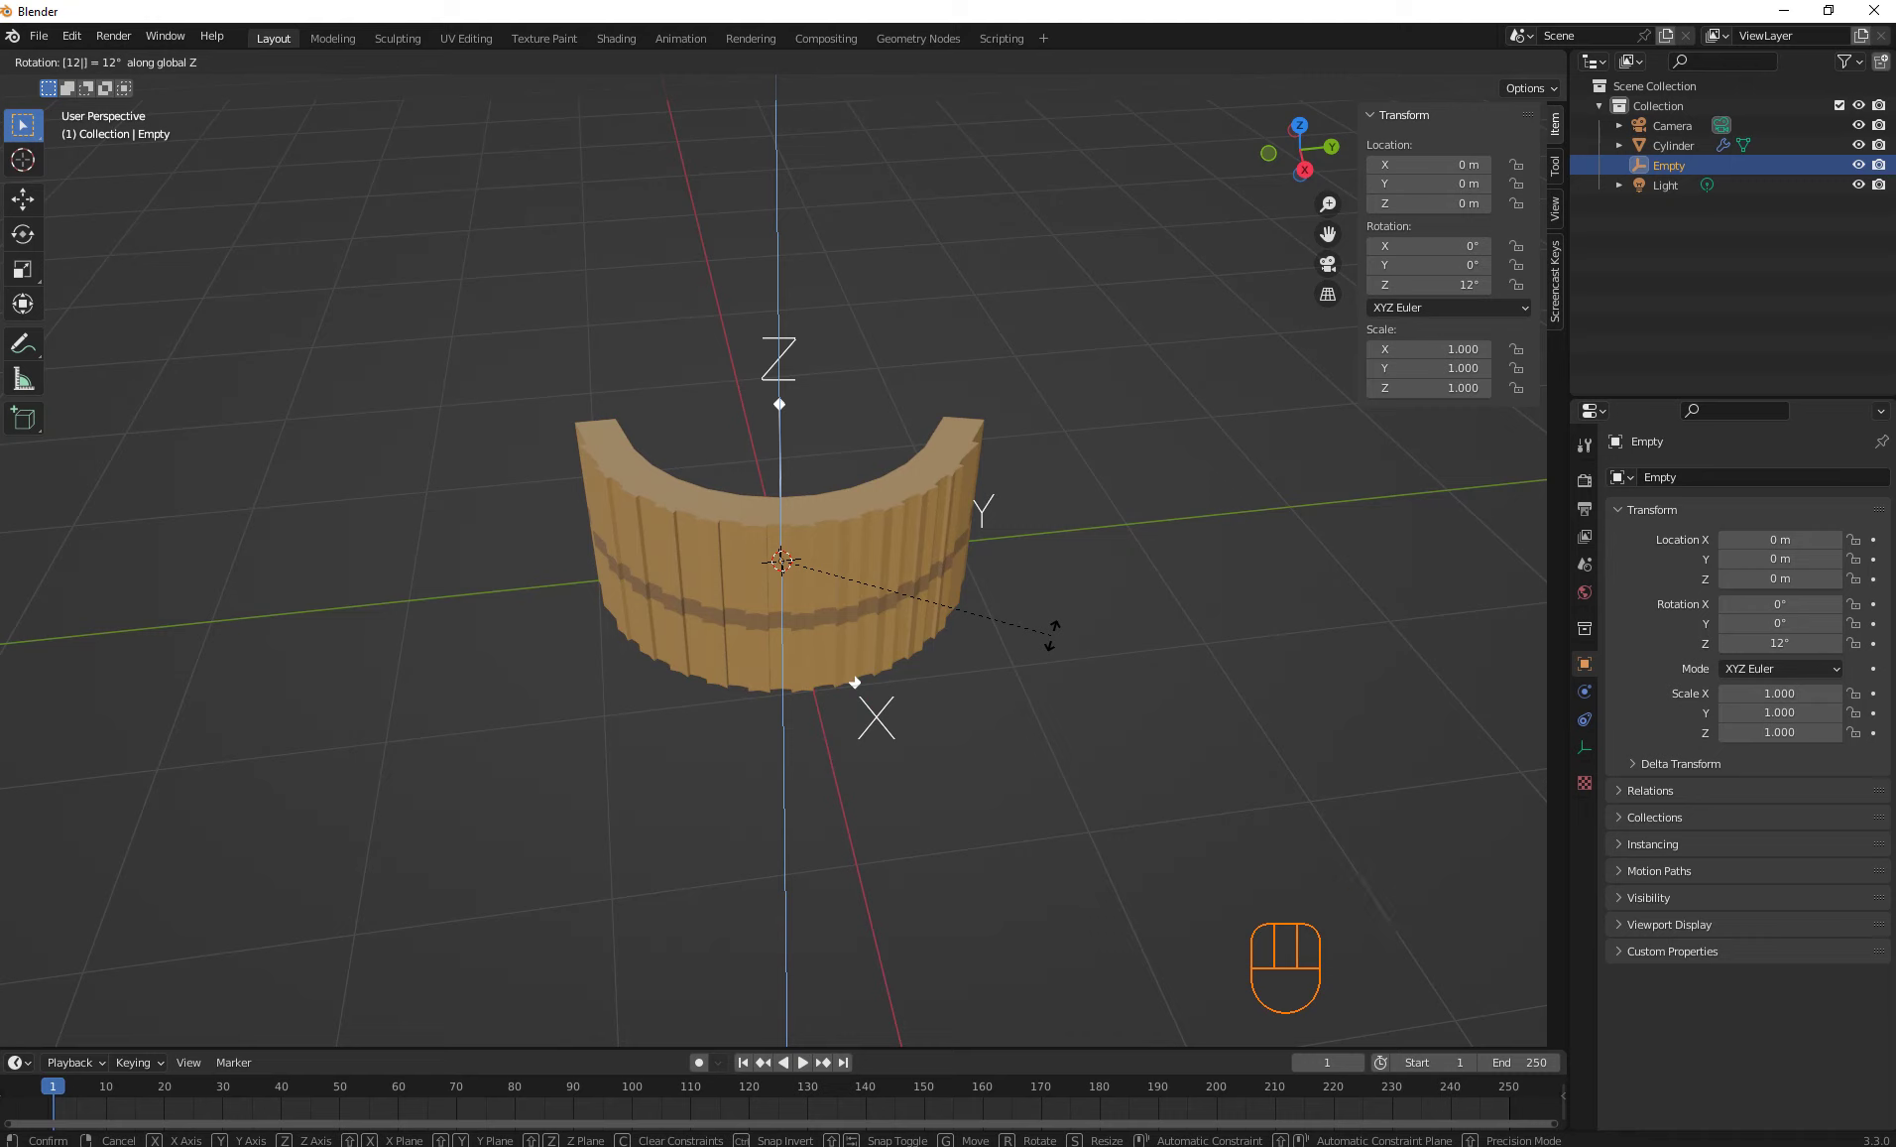
key(BackSpace)
key(BackSpace)
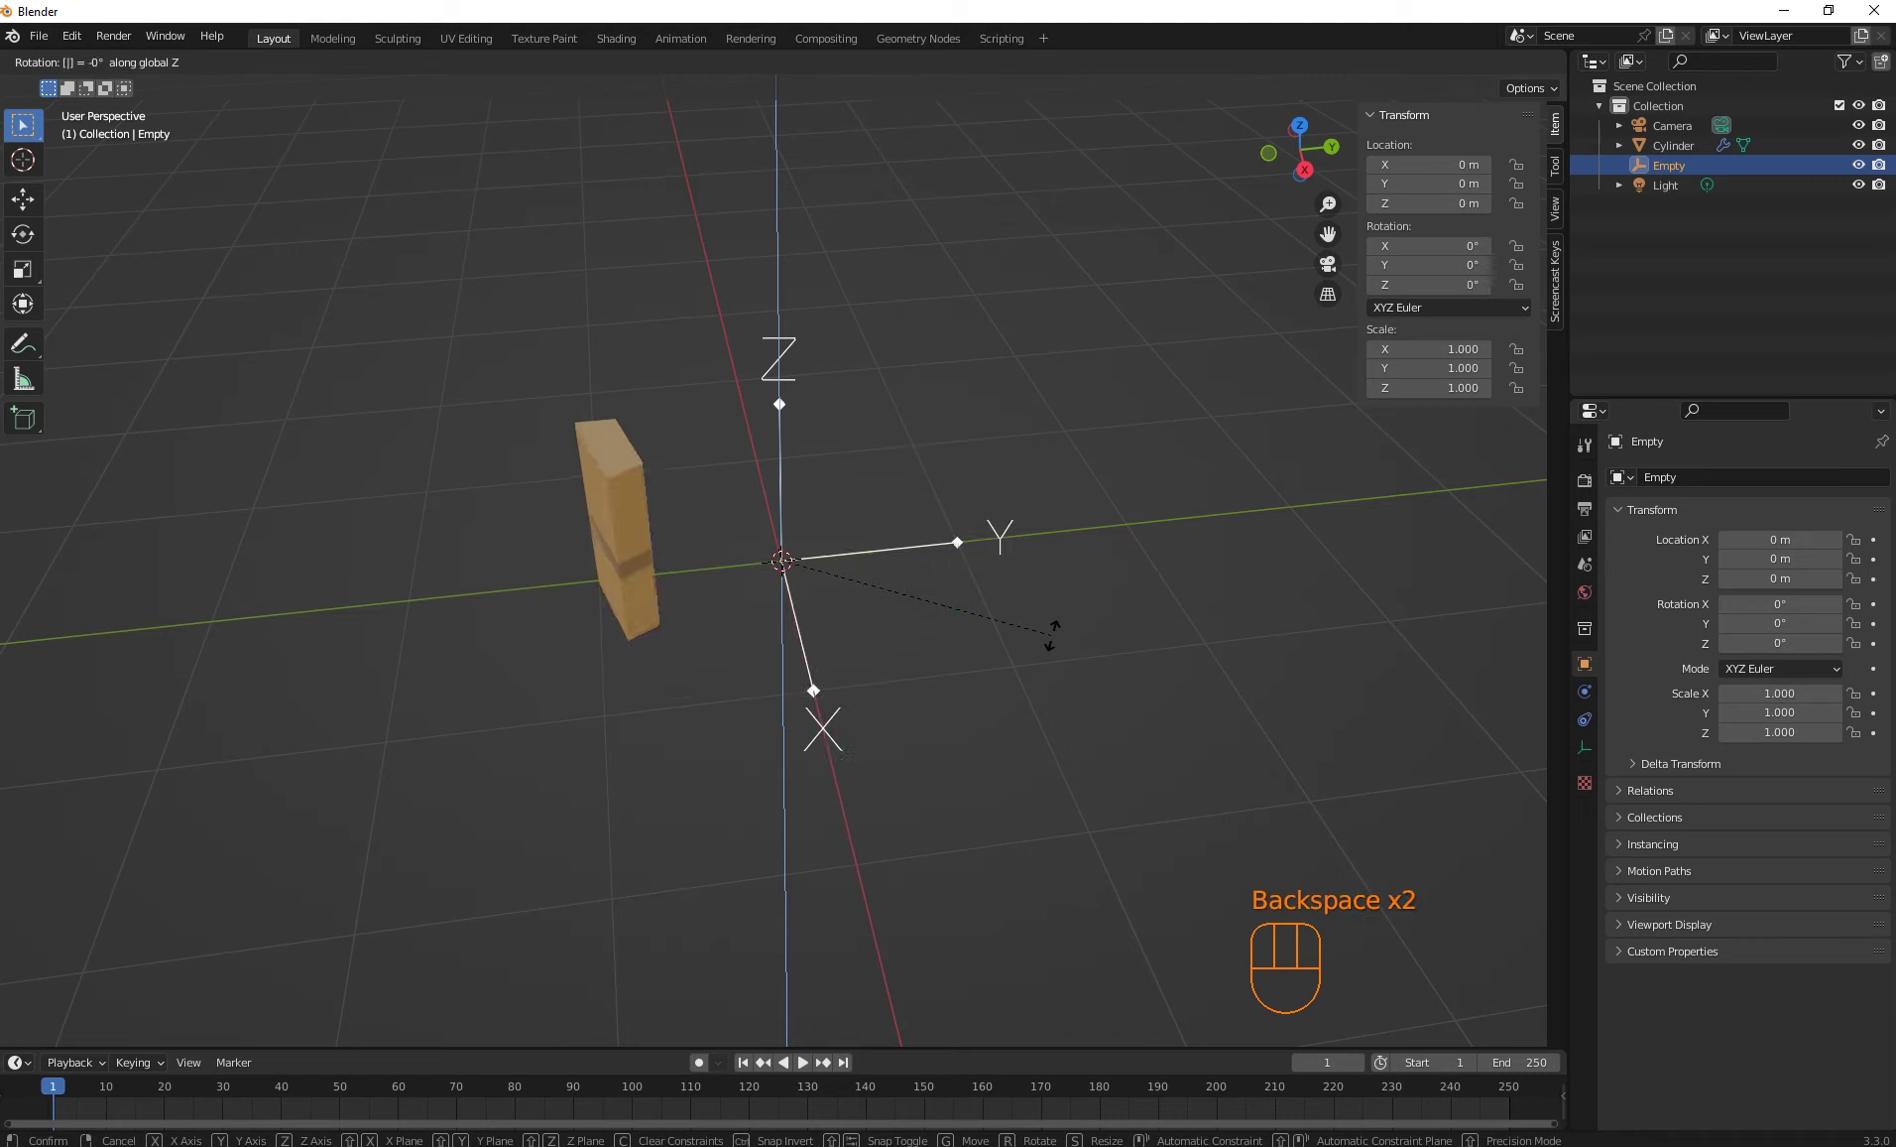
key(KP_3)
key(KP_6)
key(KP_0)
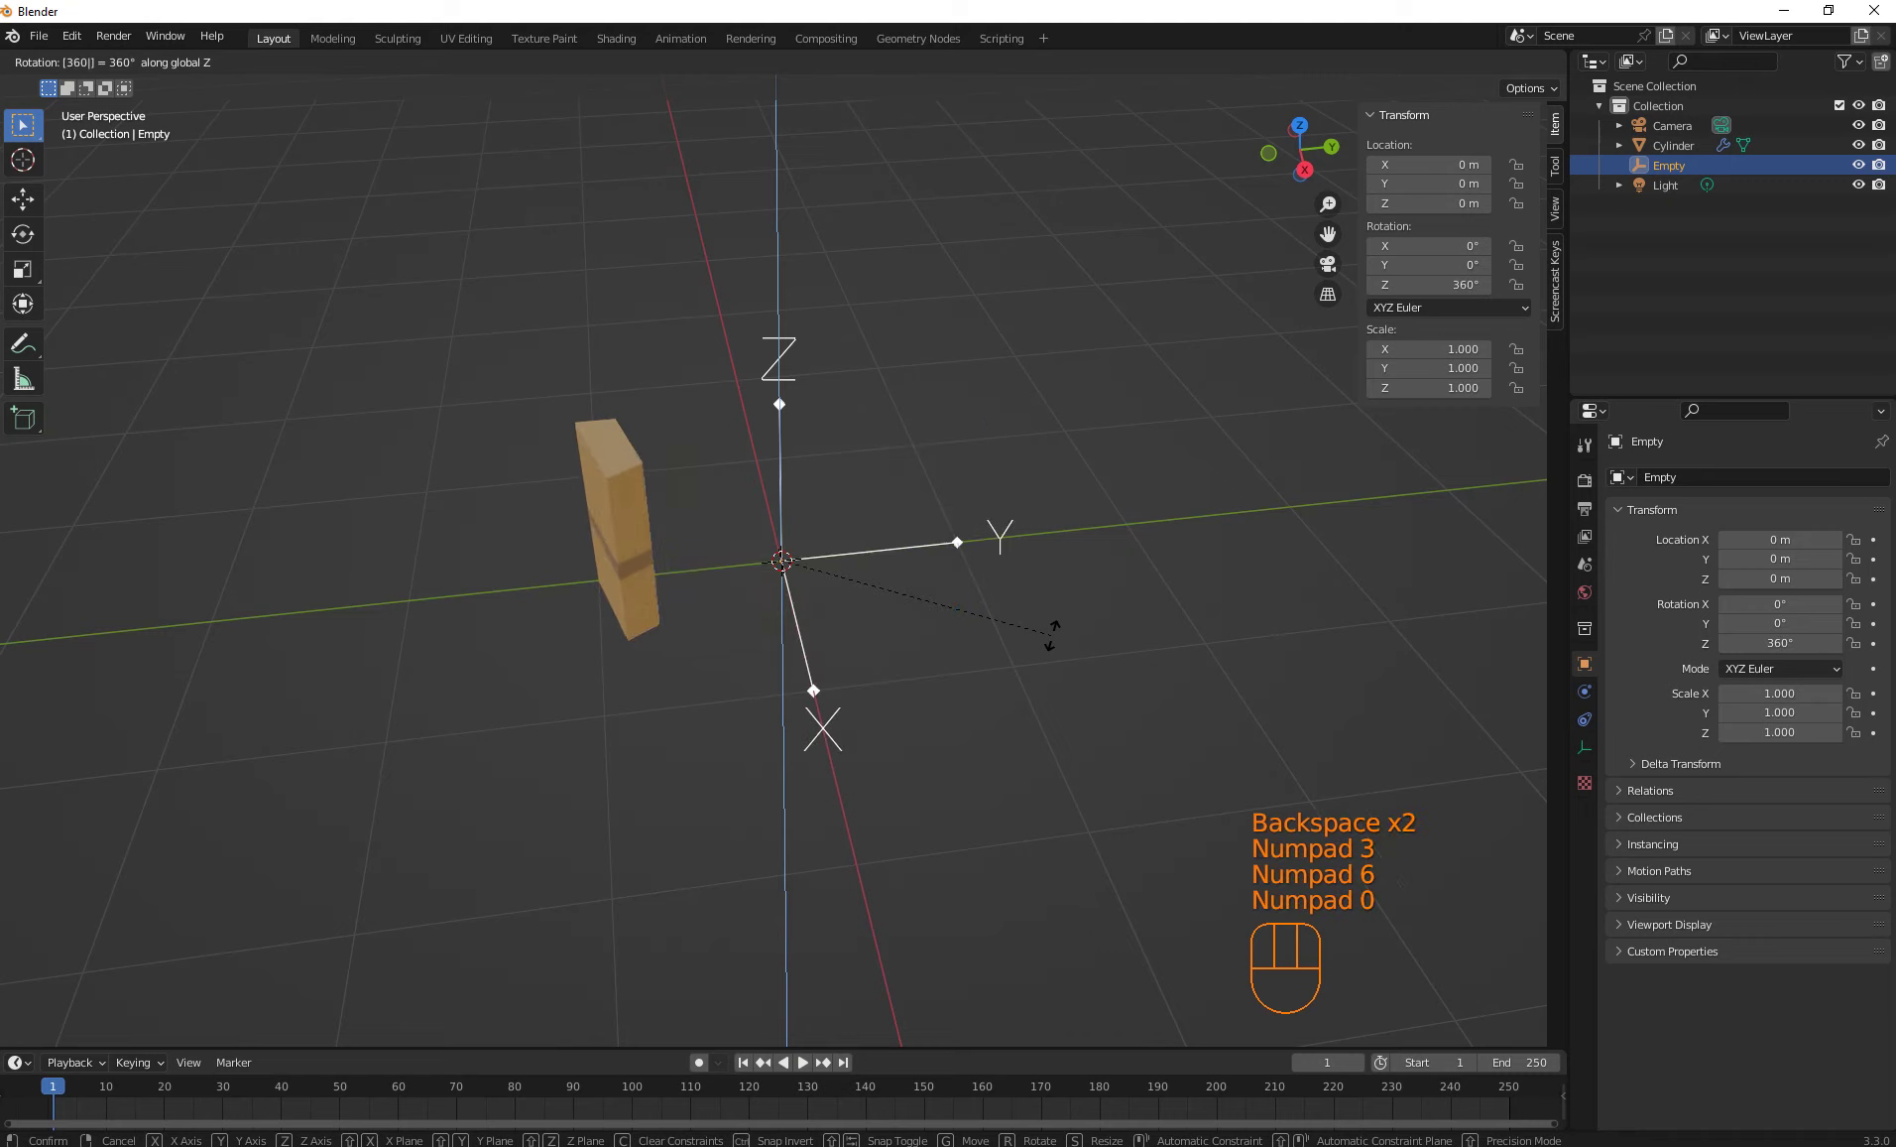
key(KP_Divide)
key(KP_1)
key(KP_2)
key(KP_Enter)
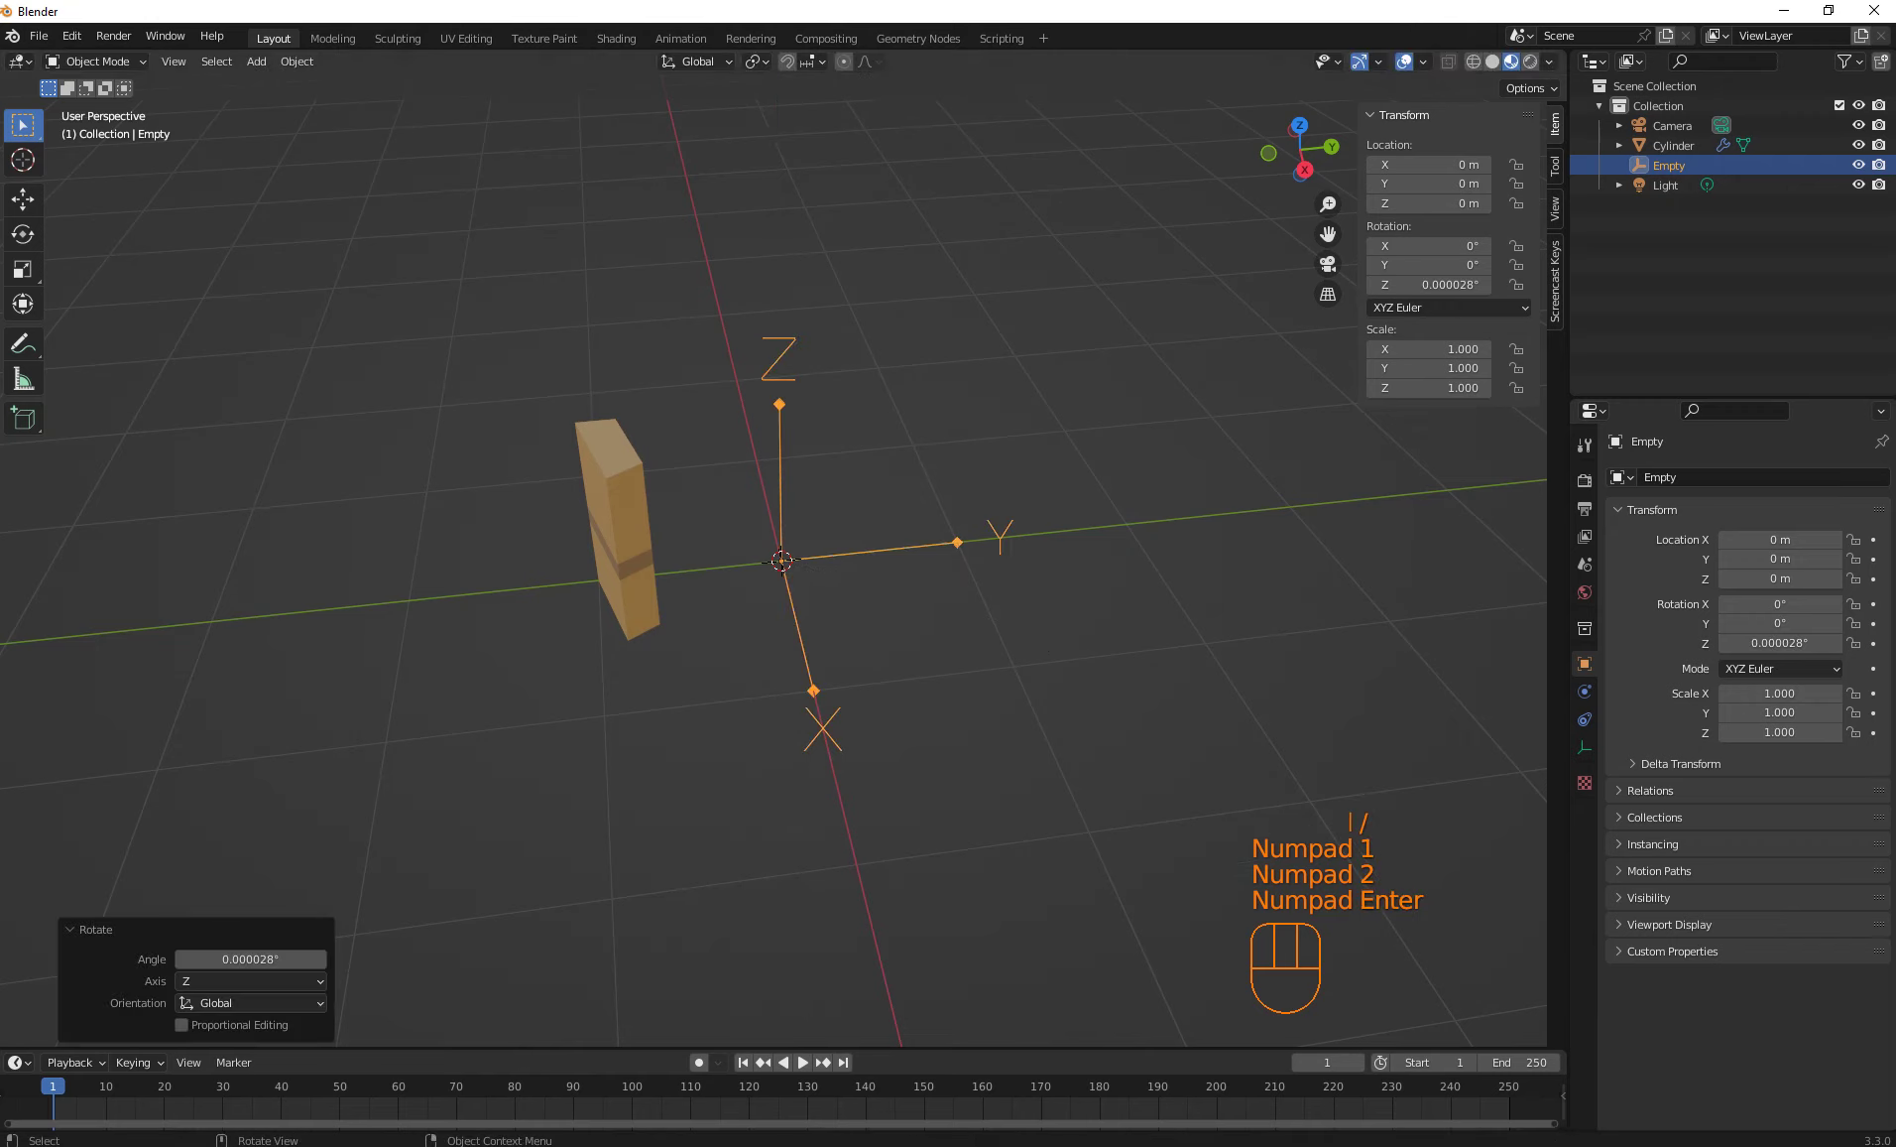
key(ctrl+z)
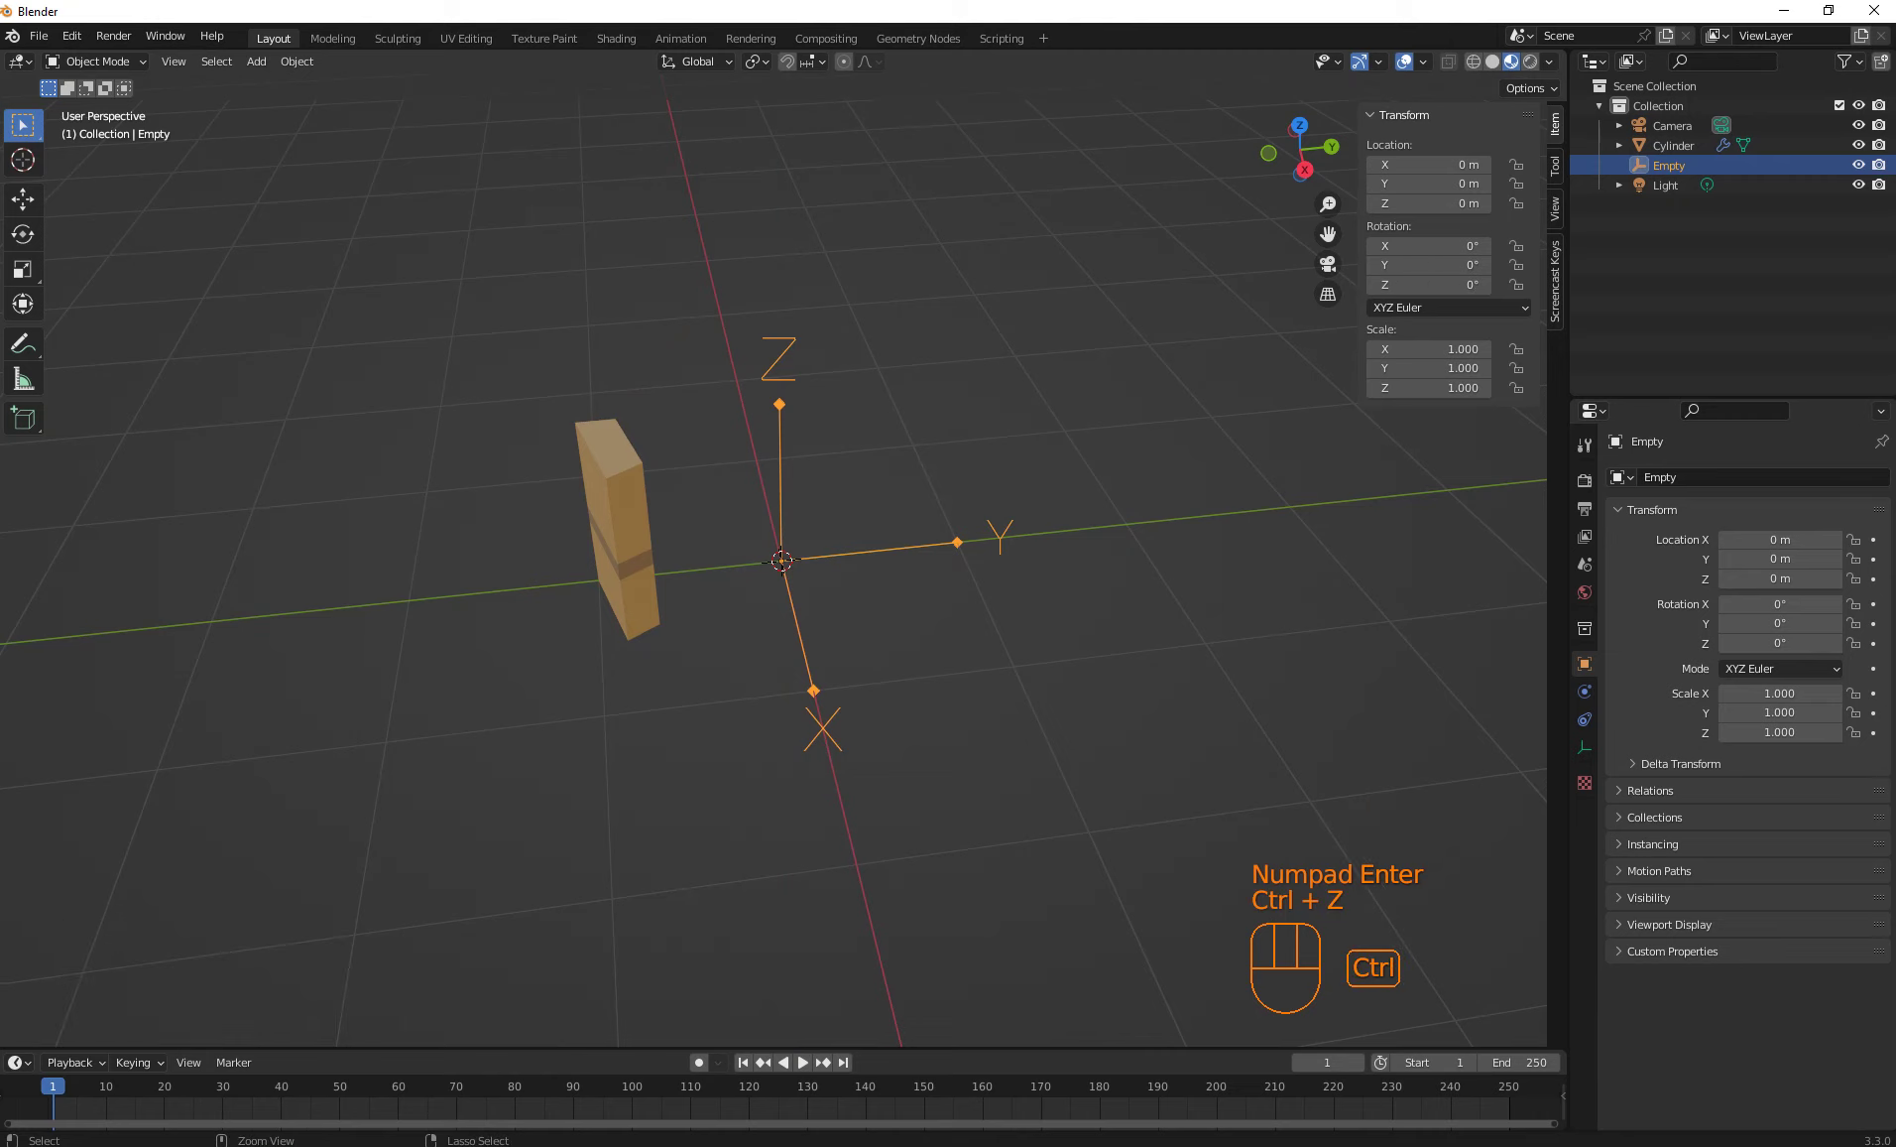
key(ctrl+z)
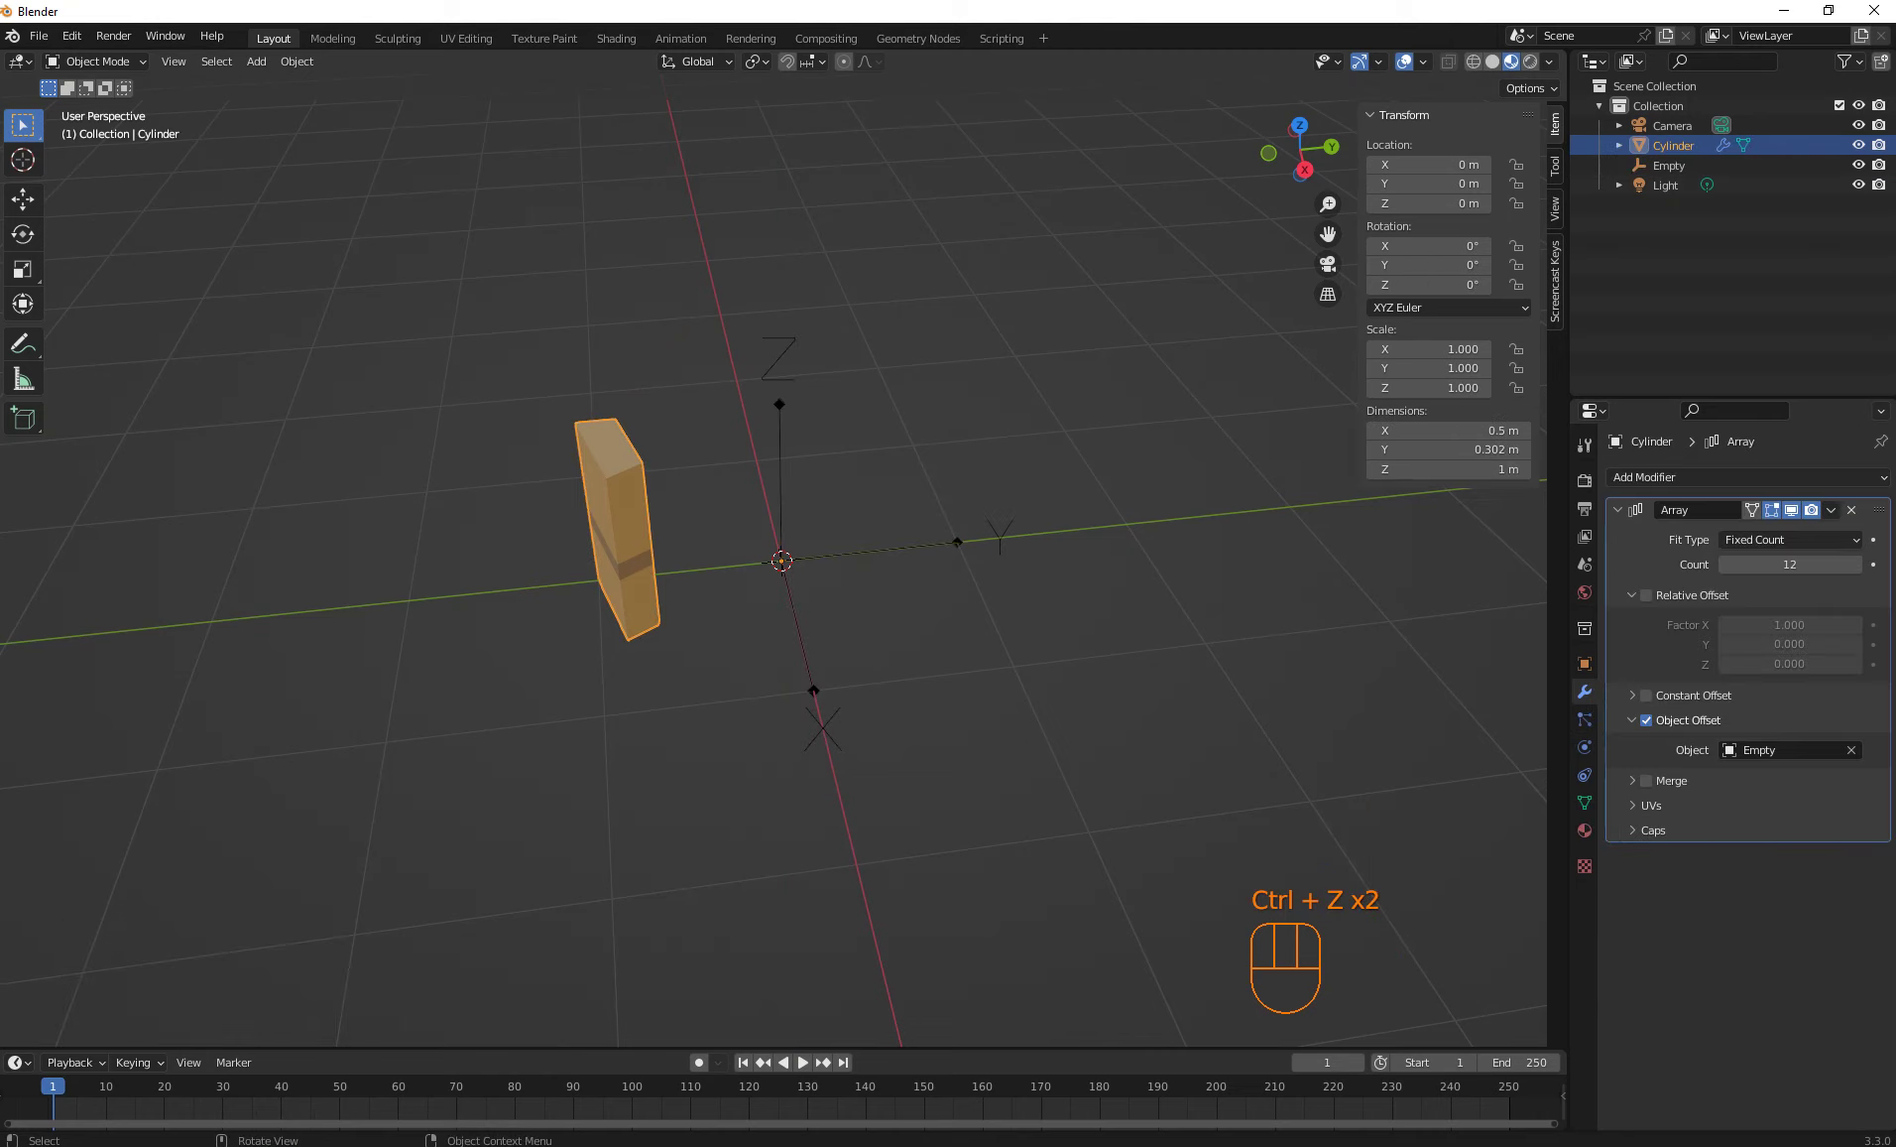
click(781, 476)
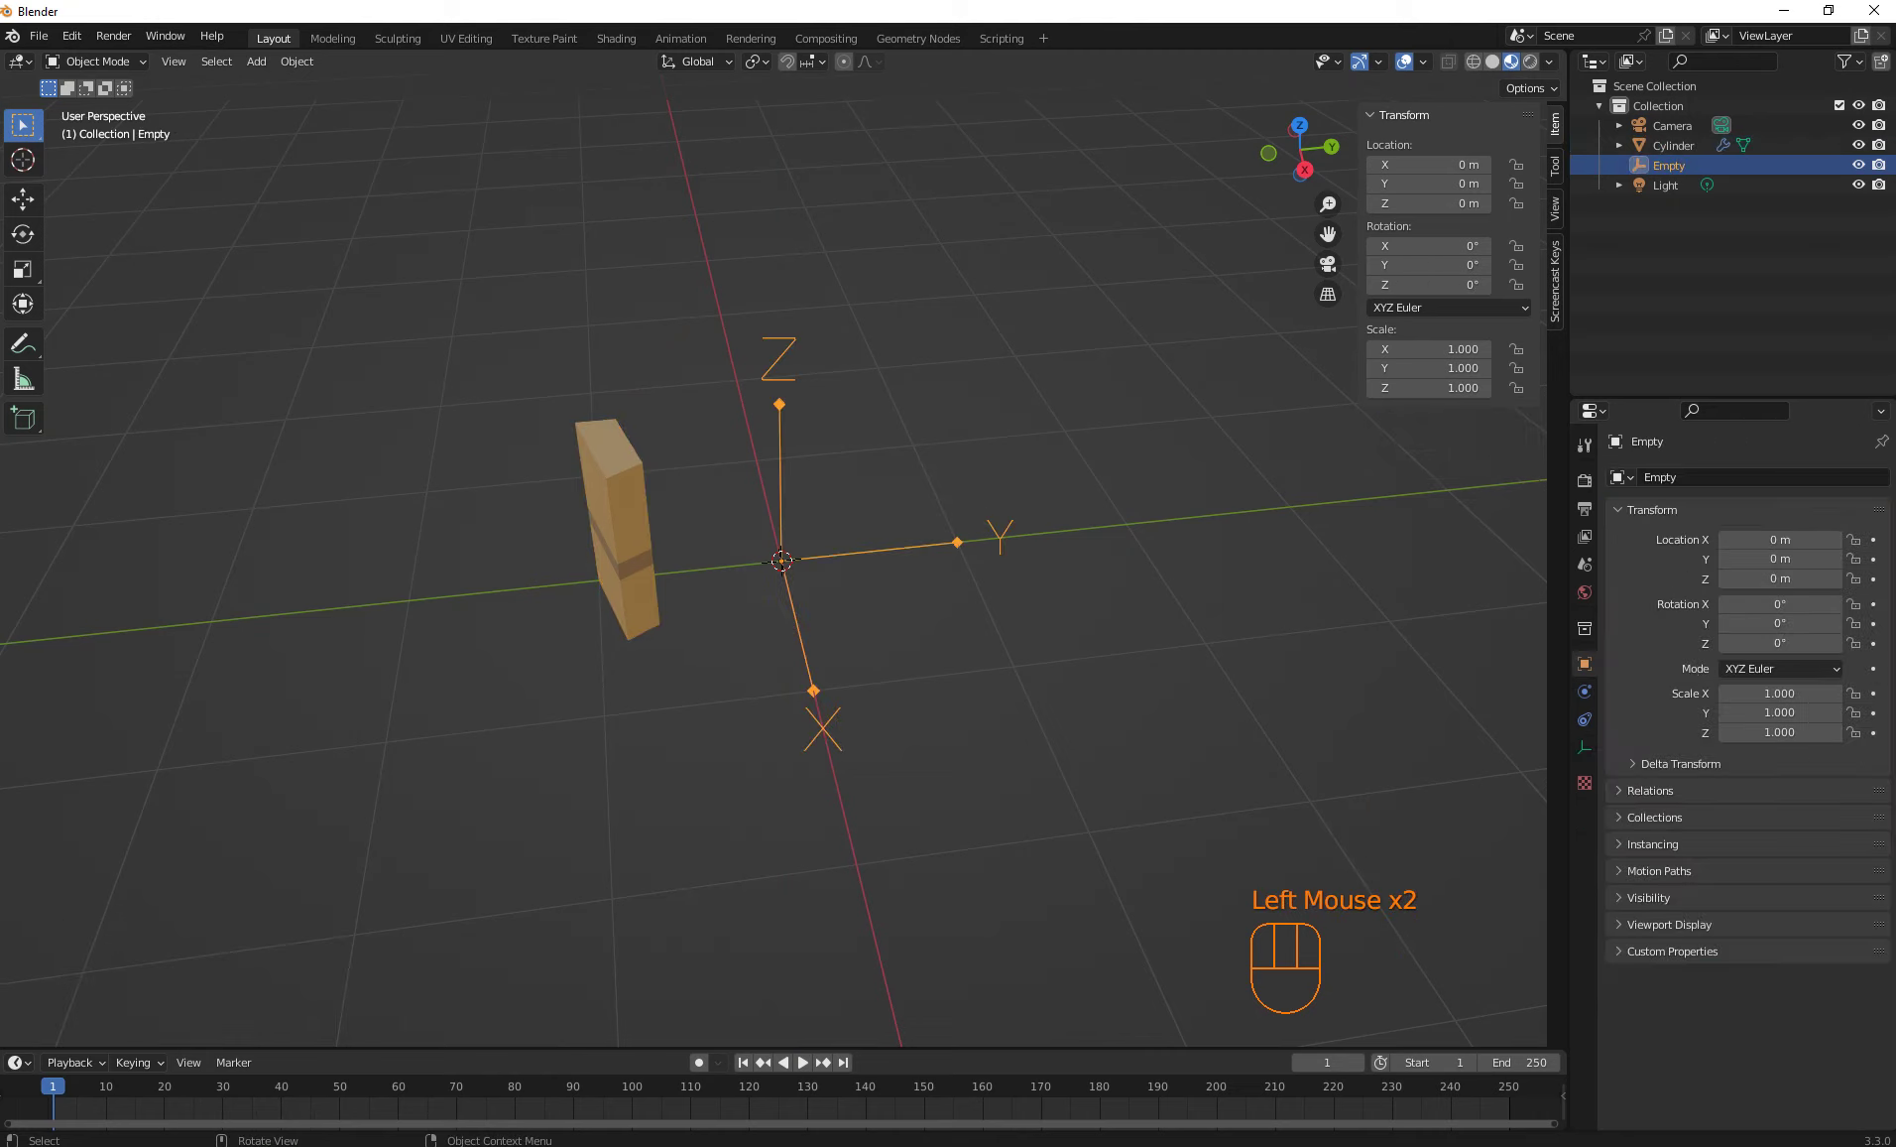
key(r)
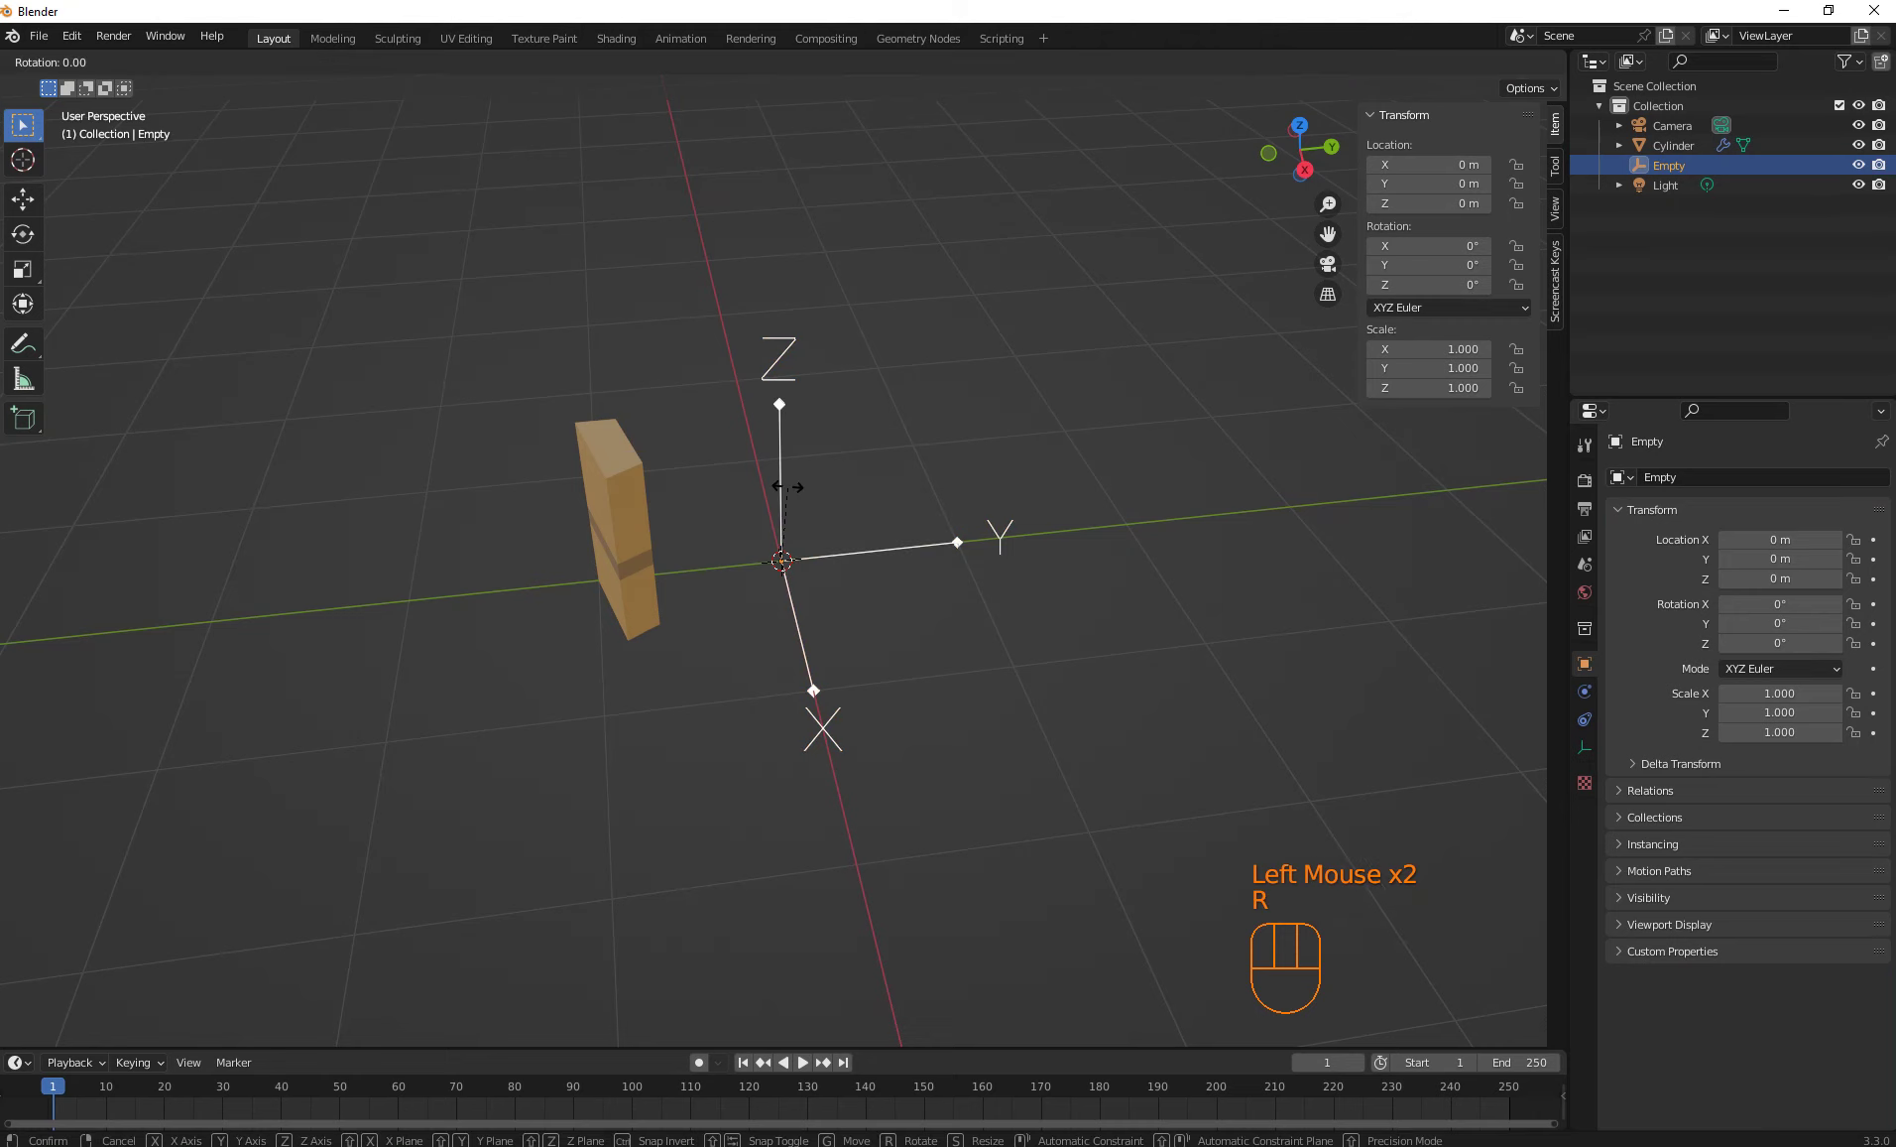
key(z)
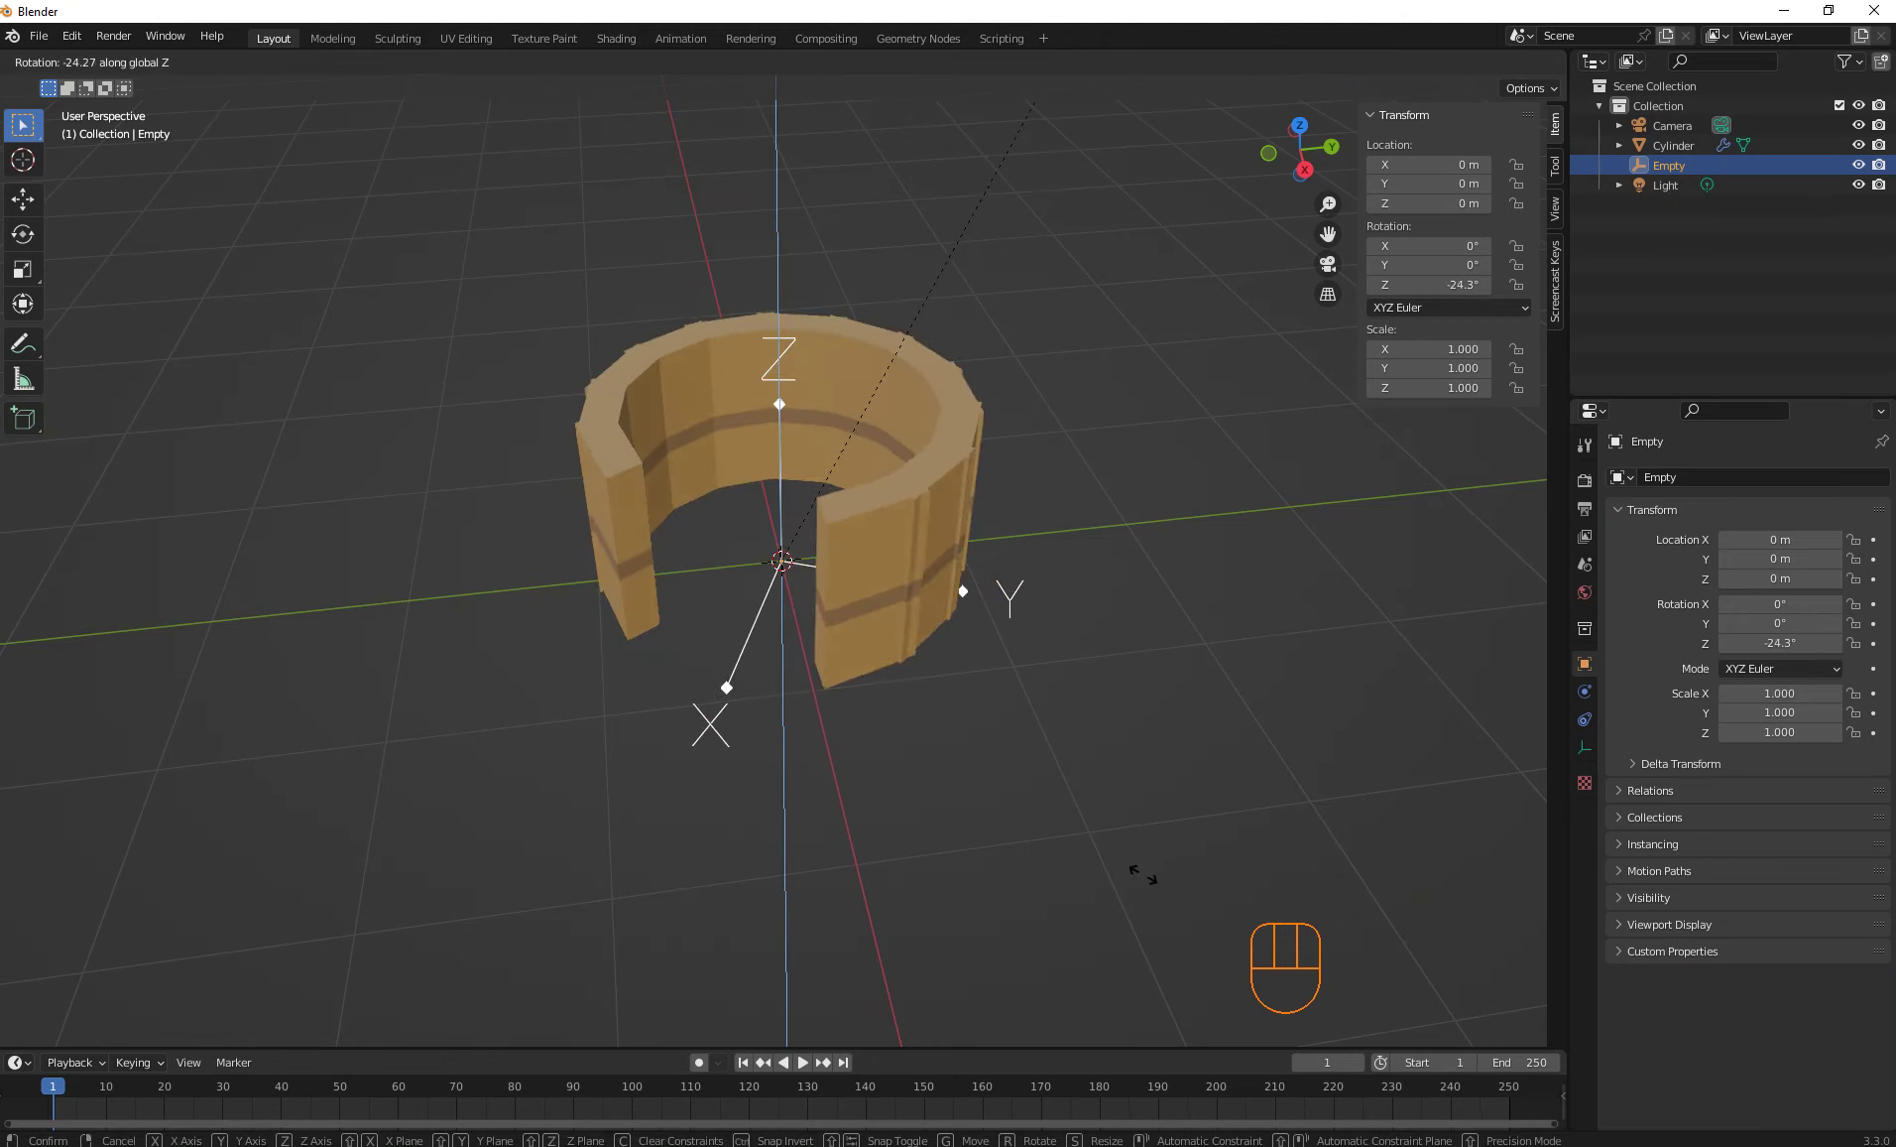
key(Escape)
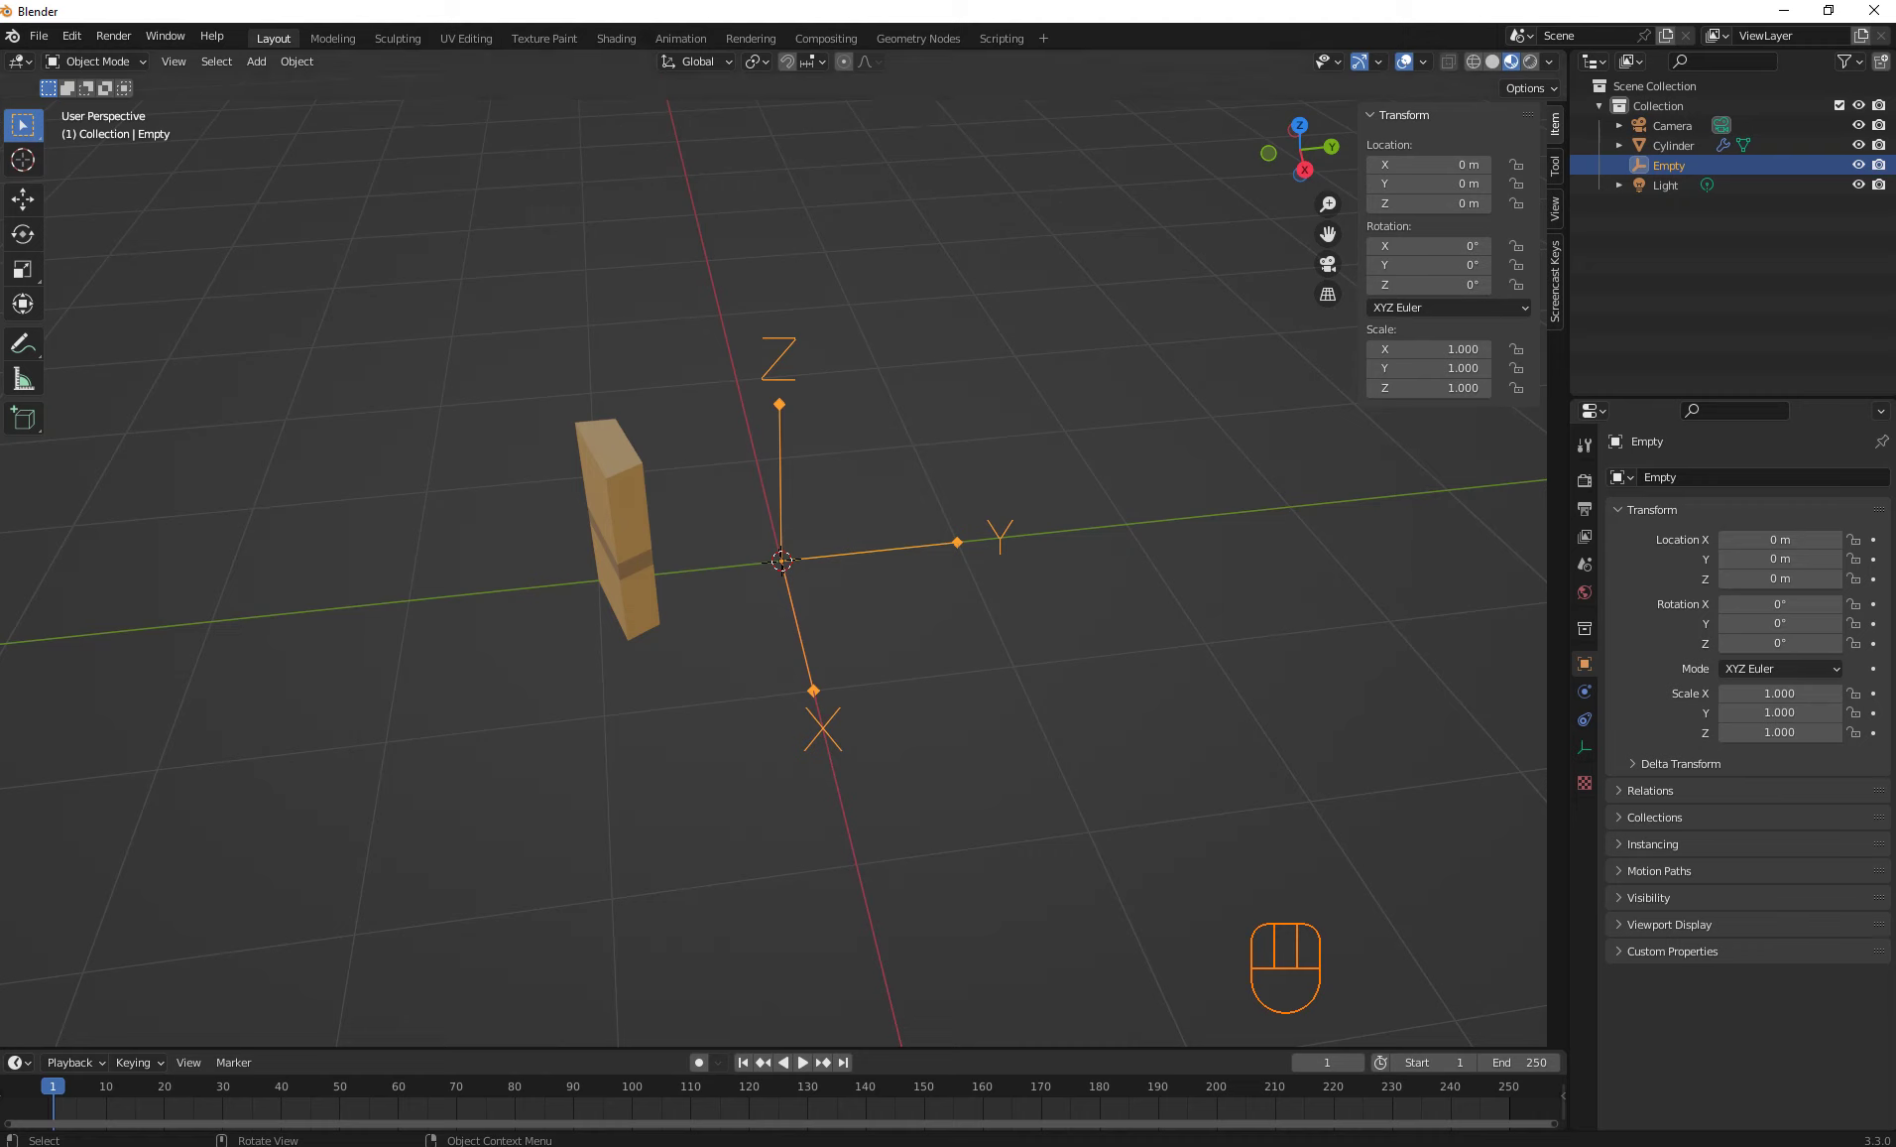
Rotate the empty 30° about the global Z axis to spread the array copies into a ring
click(883, 615)
click(882, 615)
click(869, 552)
key(r)
key(z)
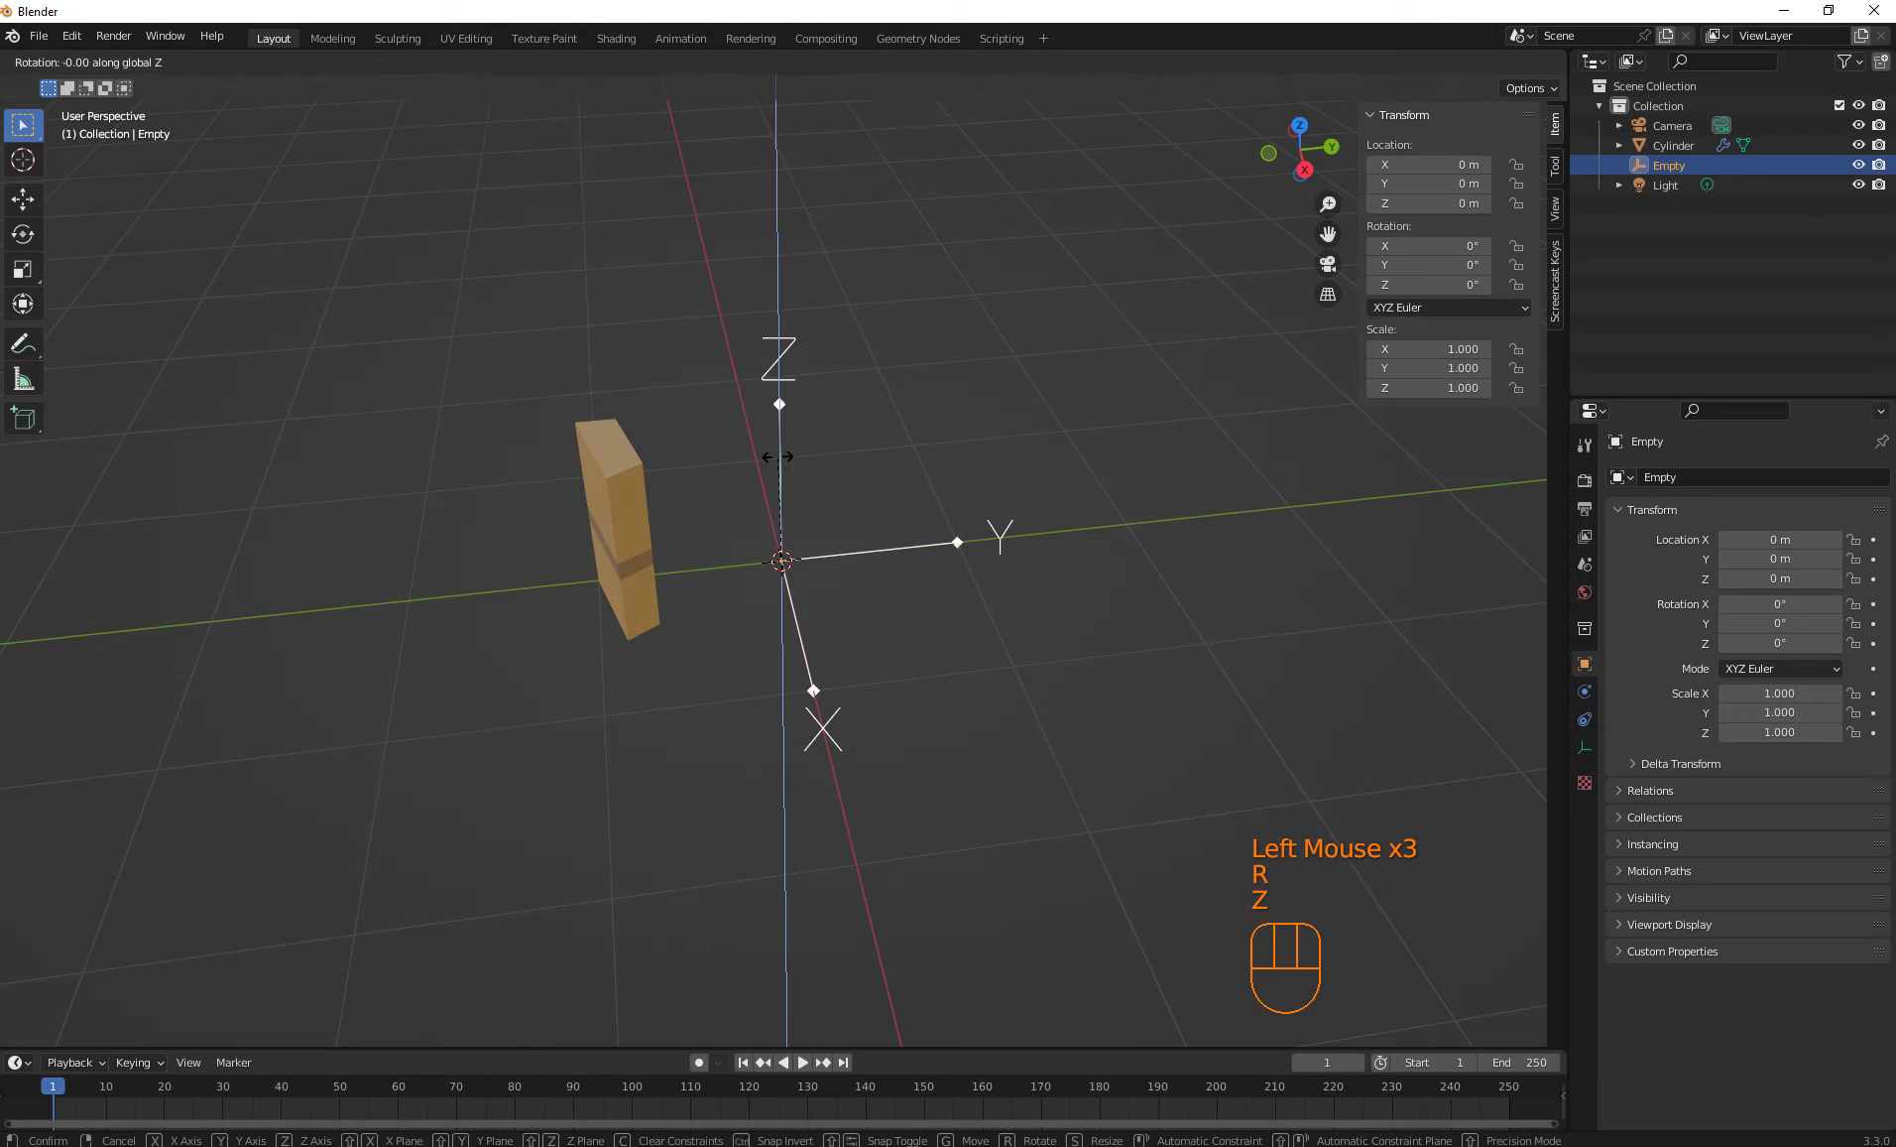
key(KP_3)
key(KP_0)
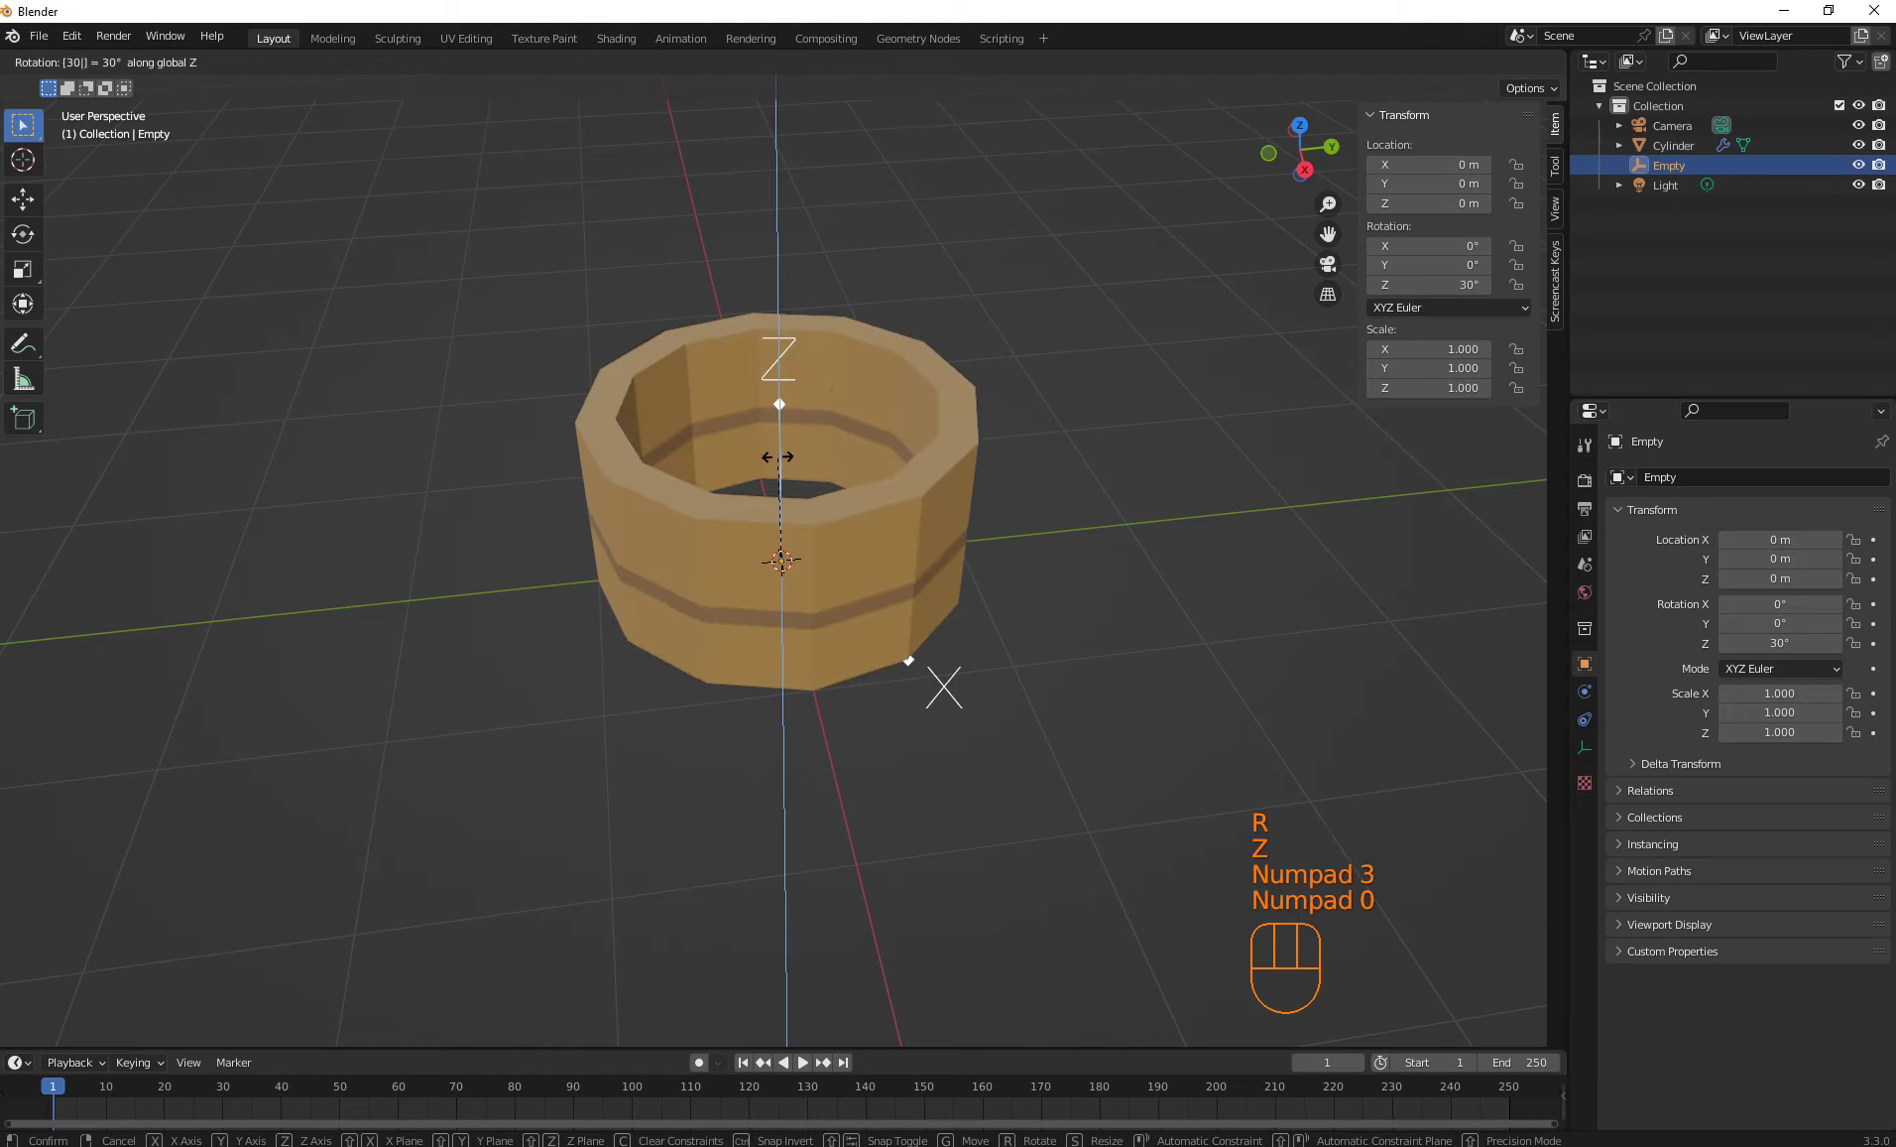
key(KP_Enter)
Add a 12-vertex mesh cylinder with a 1 m radius at the world origin
mouse_move(794, 495)
middle_down()
mouse_move(803, 407)
mouse_move(804, 555)
mouse_move(794, 506)
mouse_move(838, 409)
mouse_move(815, 466)
mouse_move(831, 524)
mouse_move(932, 446)
mouse_move(865, 434)
mouse_move(795, 520)
mouse_move(793, 451)
mouse_move(793, 501)
middle_up()
scroll(794, 501, up, 1)
key(shift+a)
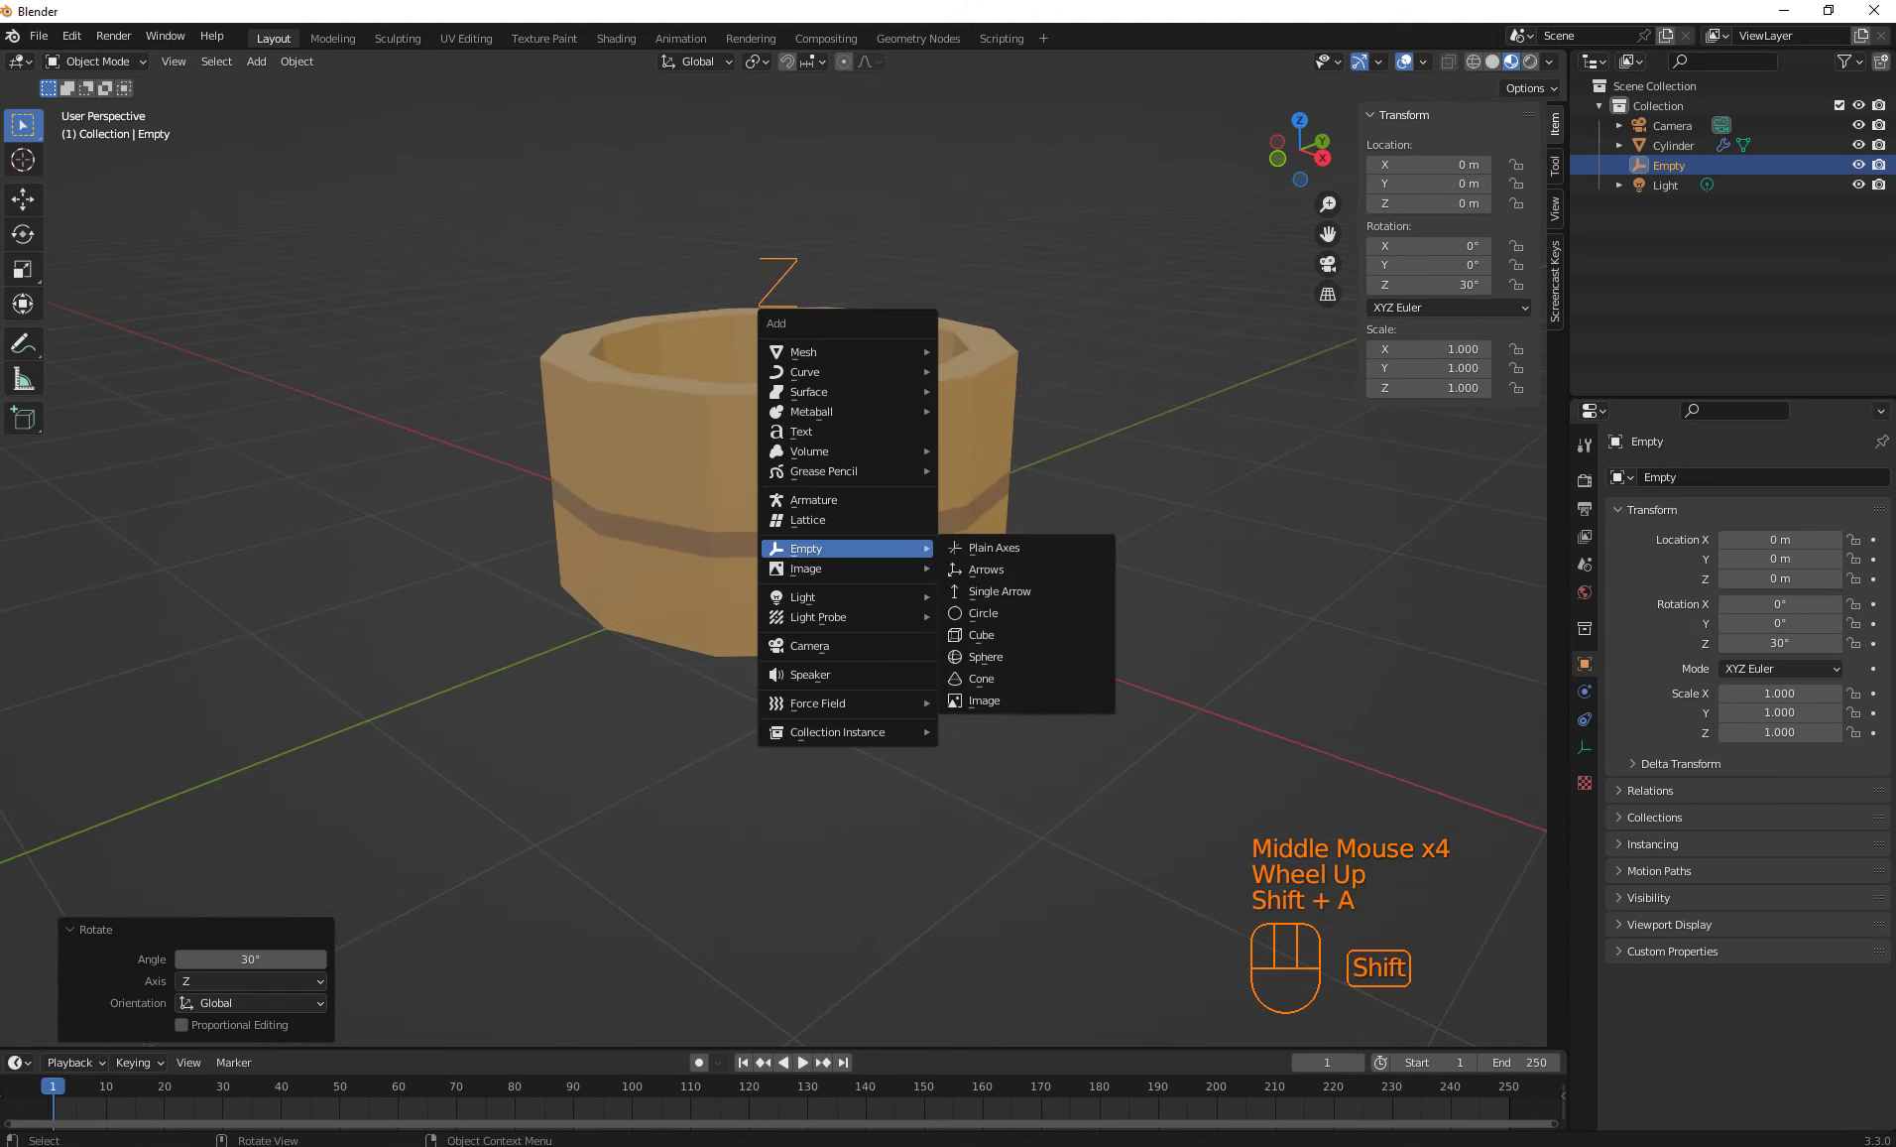
mouse_move(843, 352)
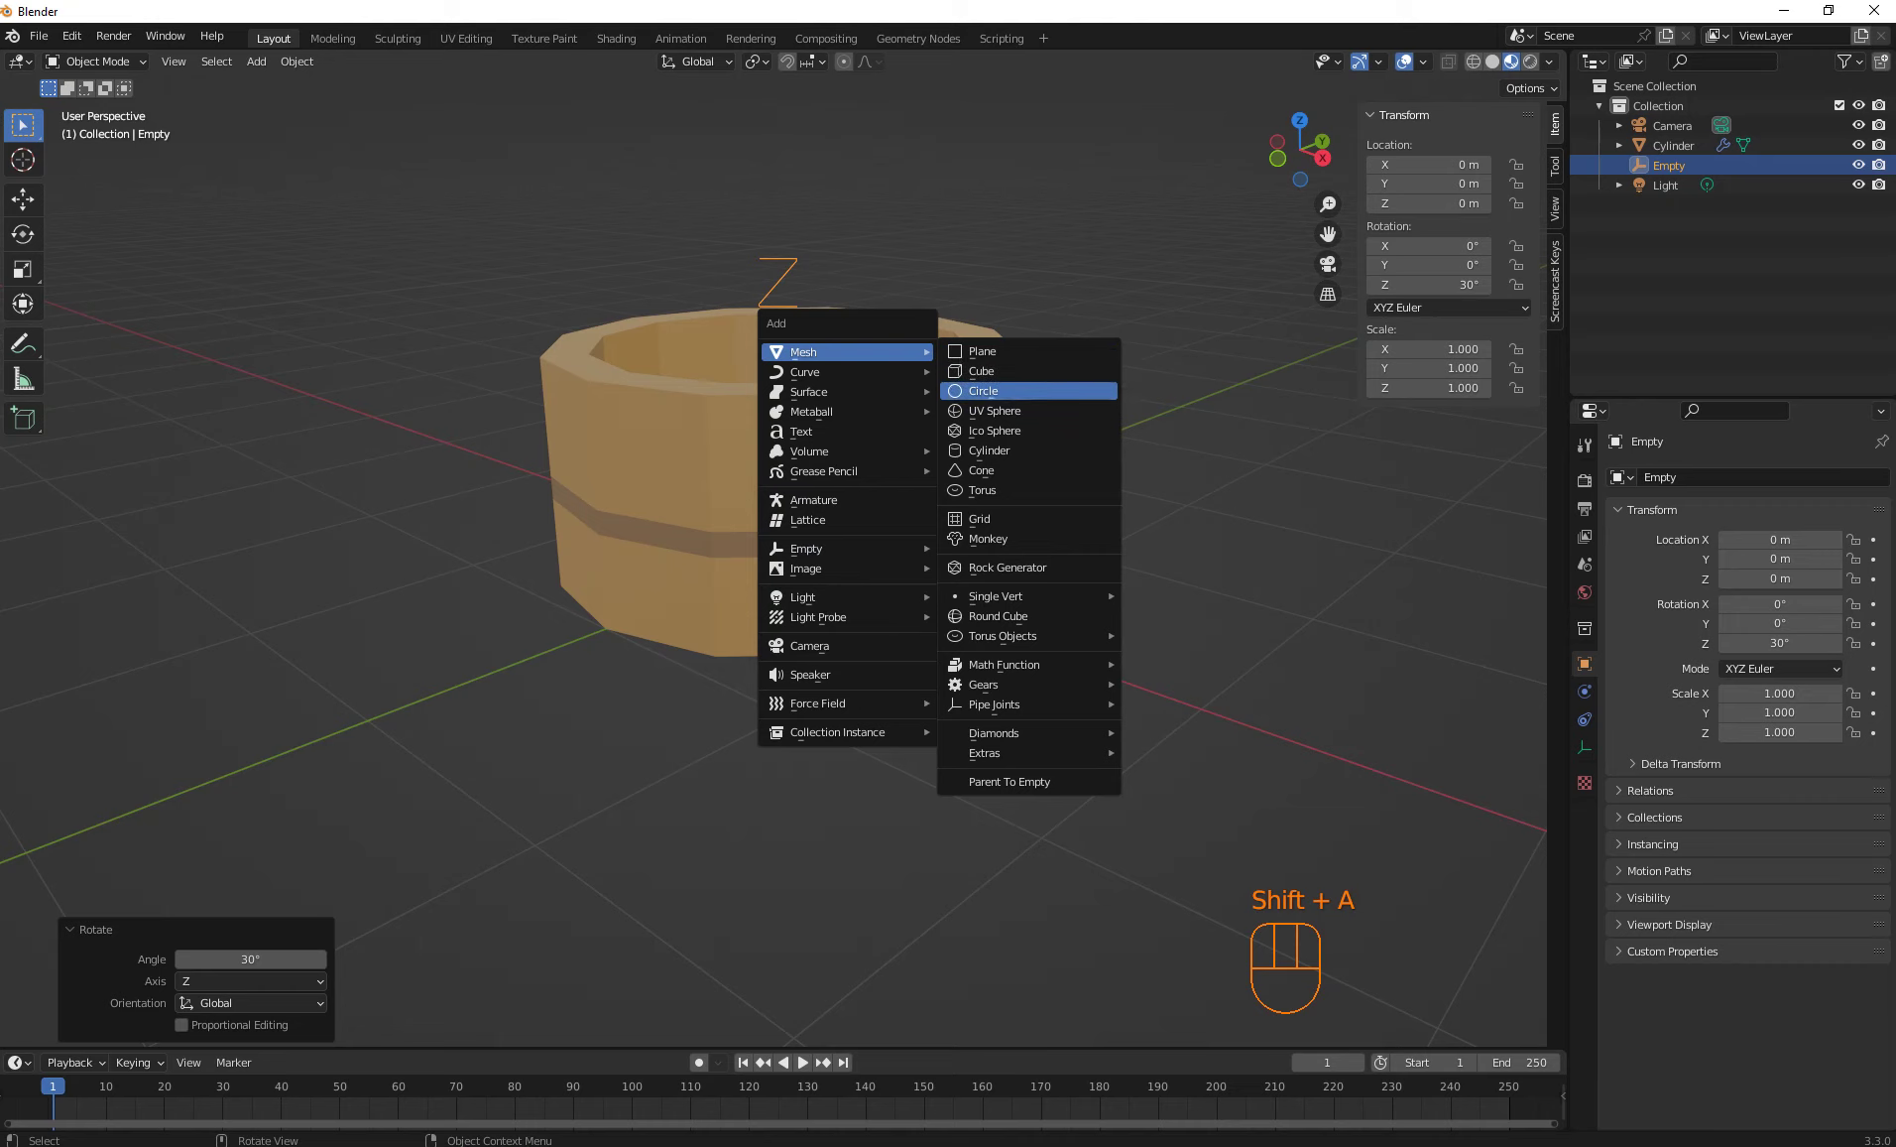
click(991, 451)
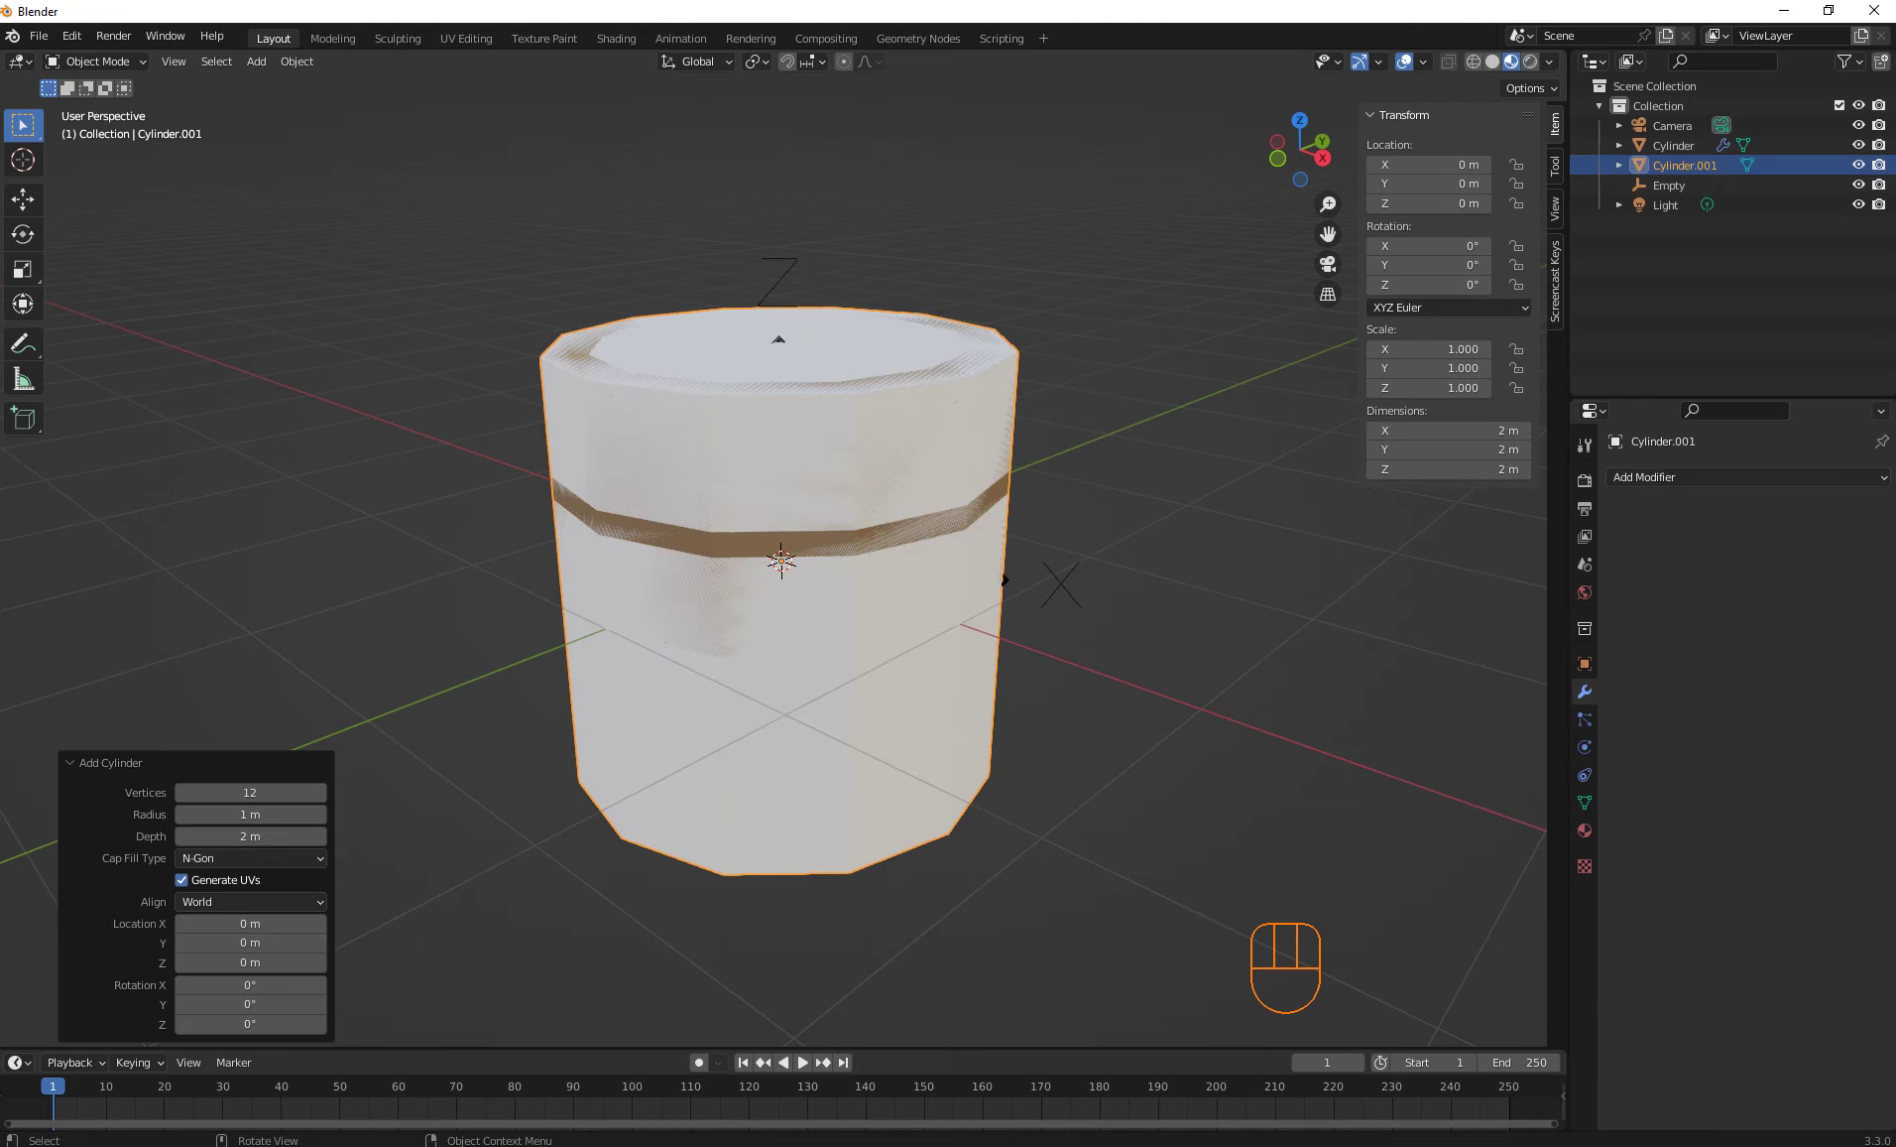
Flatten the new cylinder along the Z axis to a scale of about 0.135
key(s)
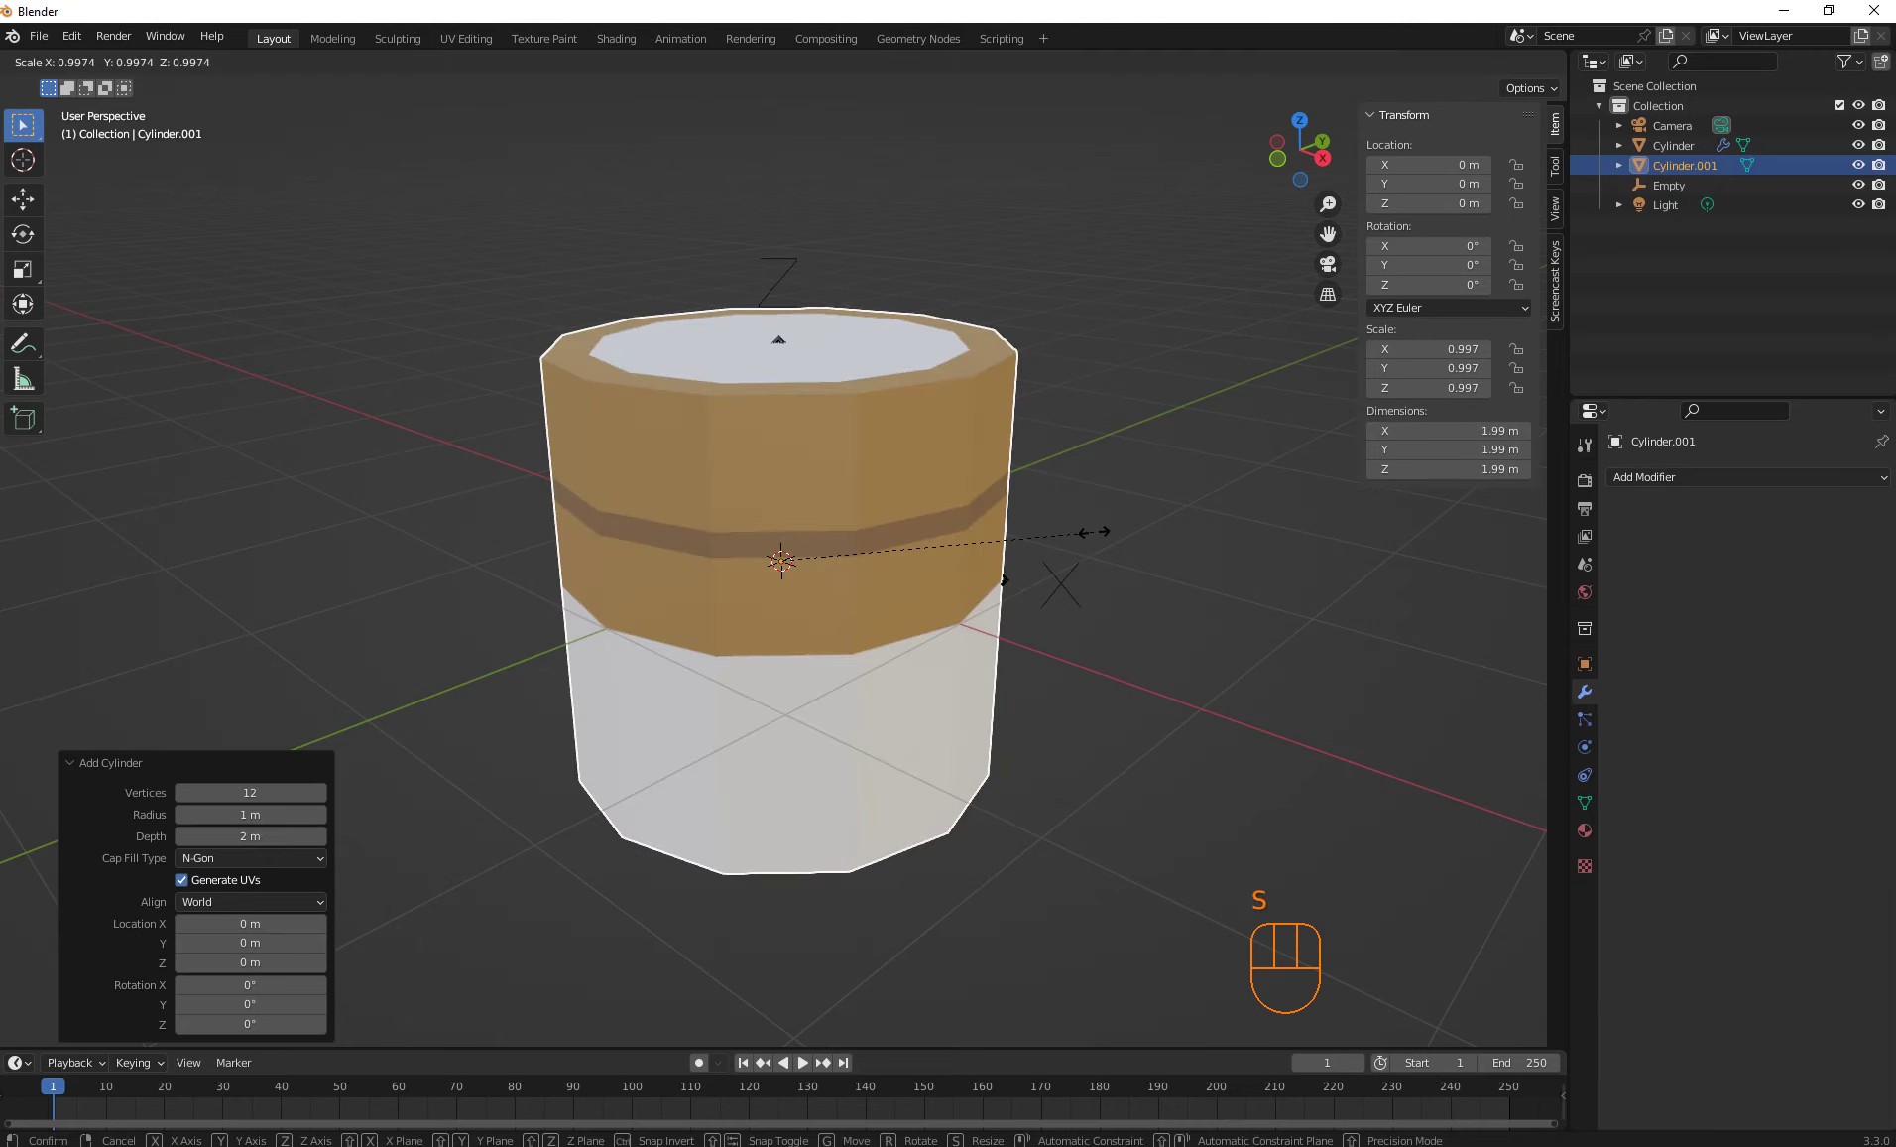
key(z)
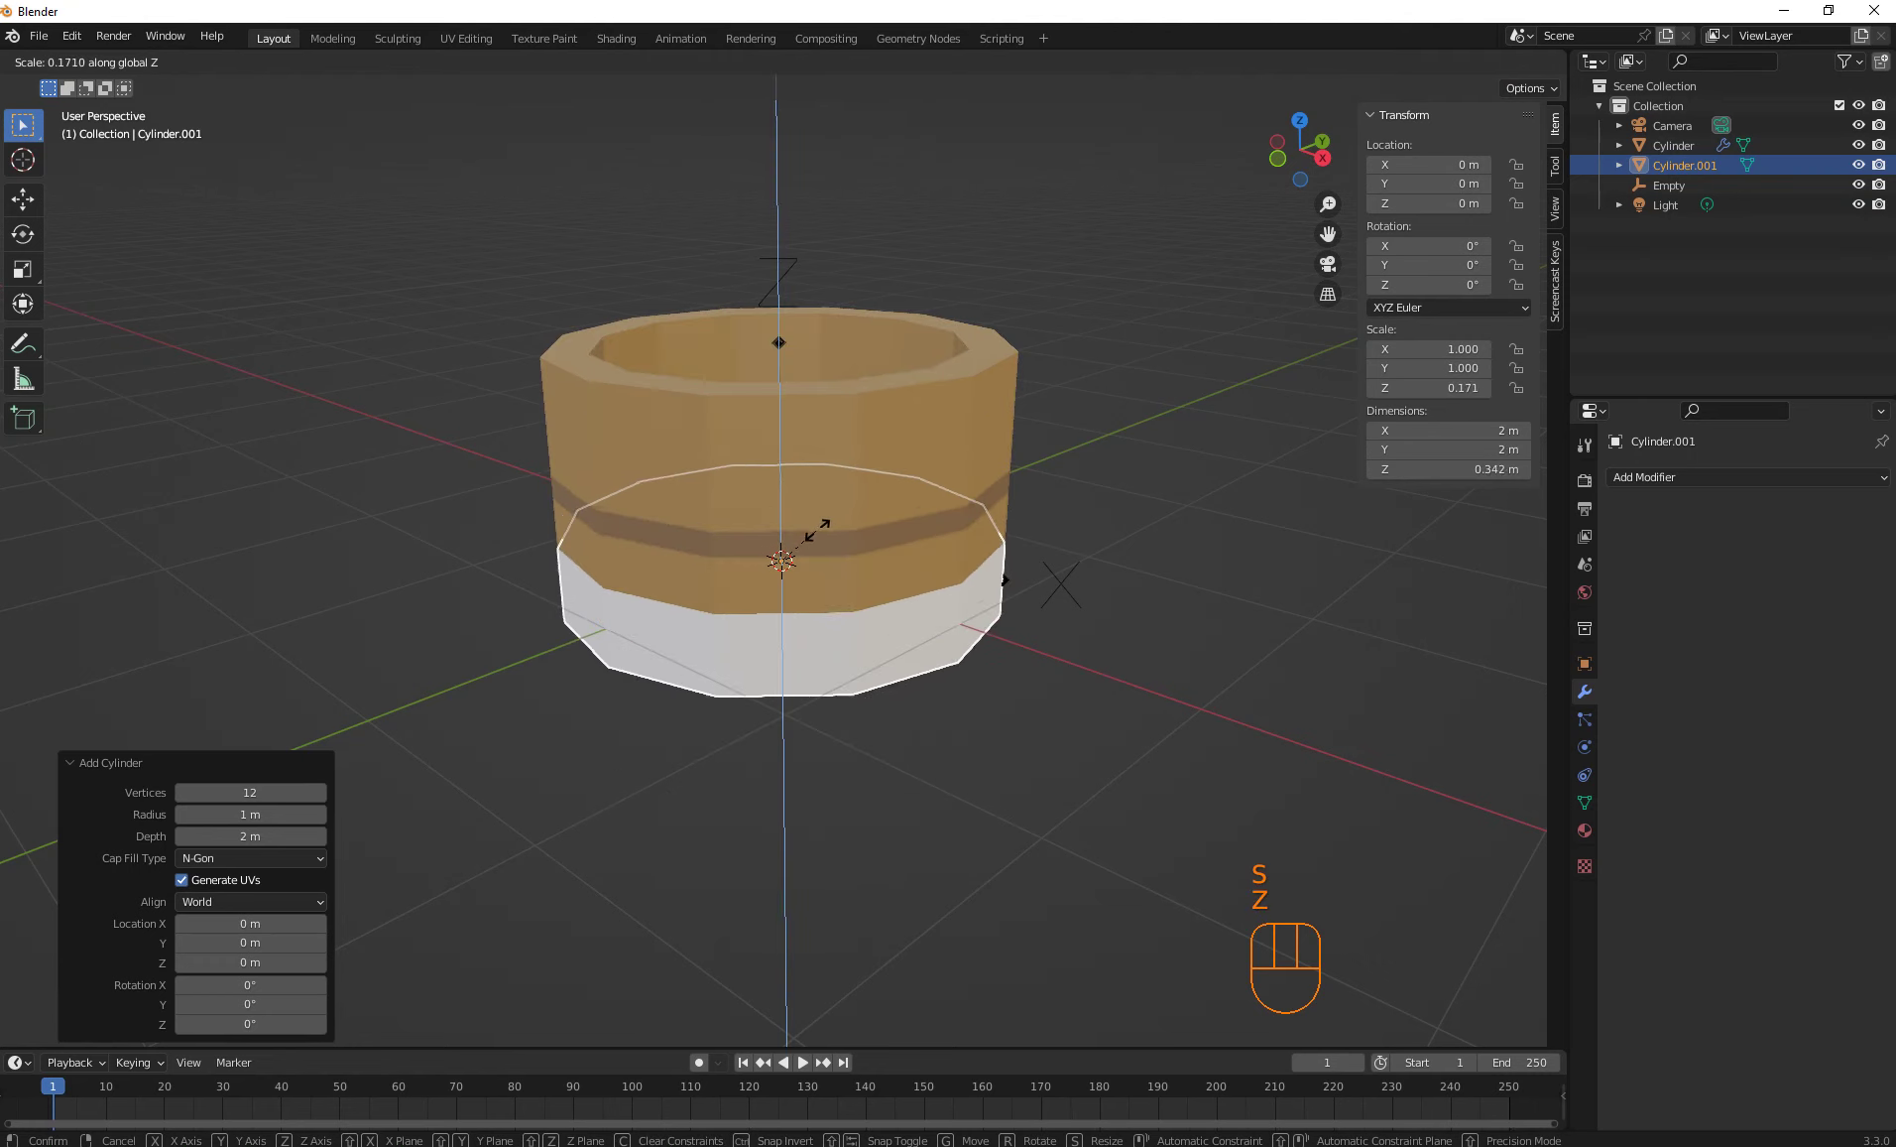
click(821, 543)
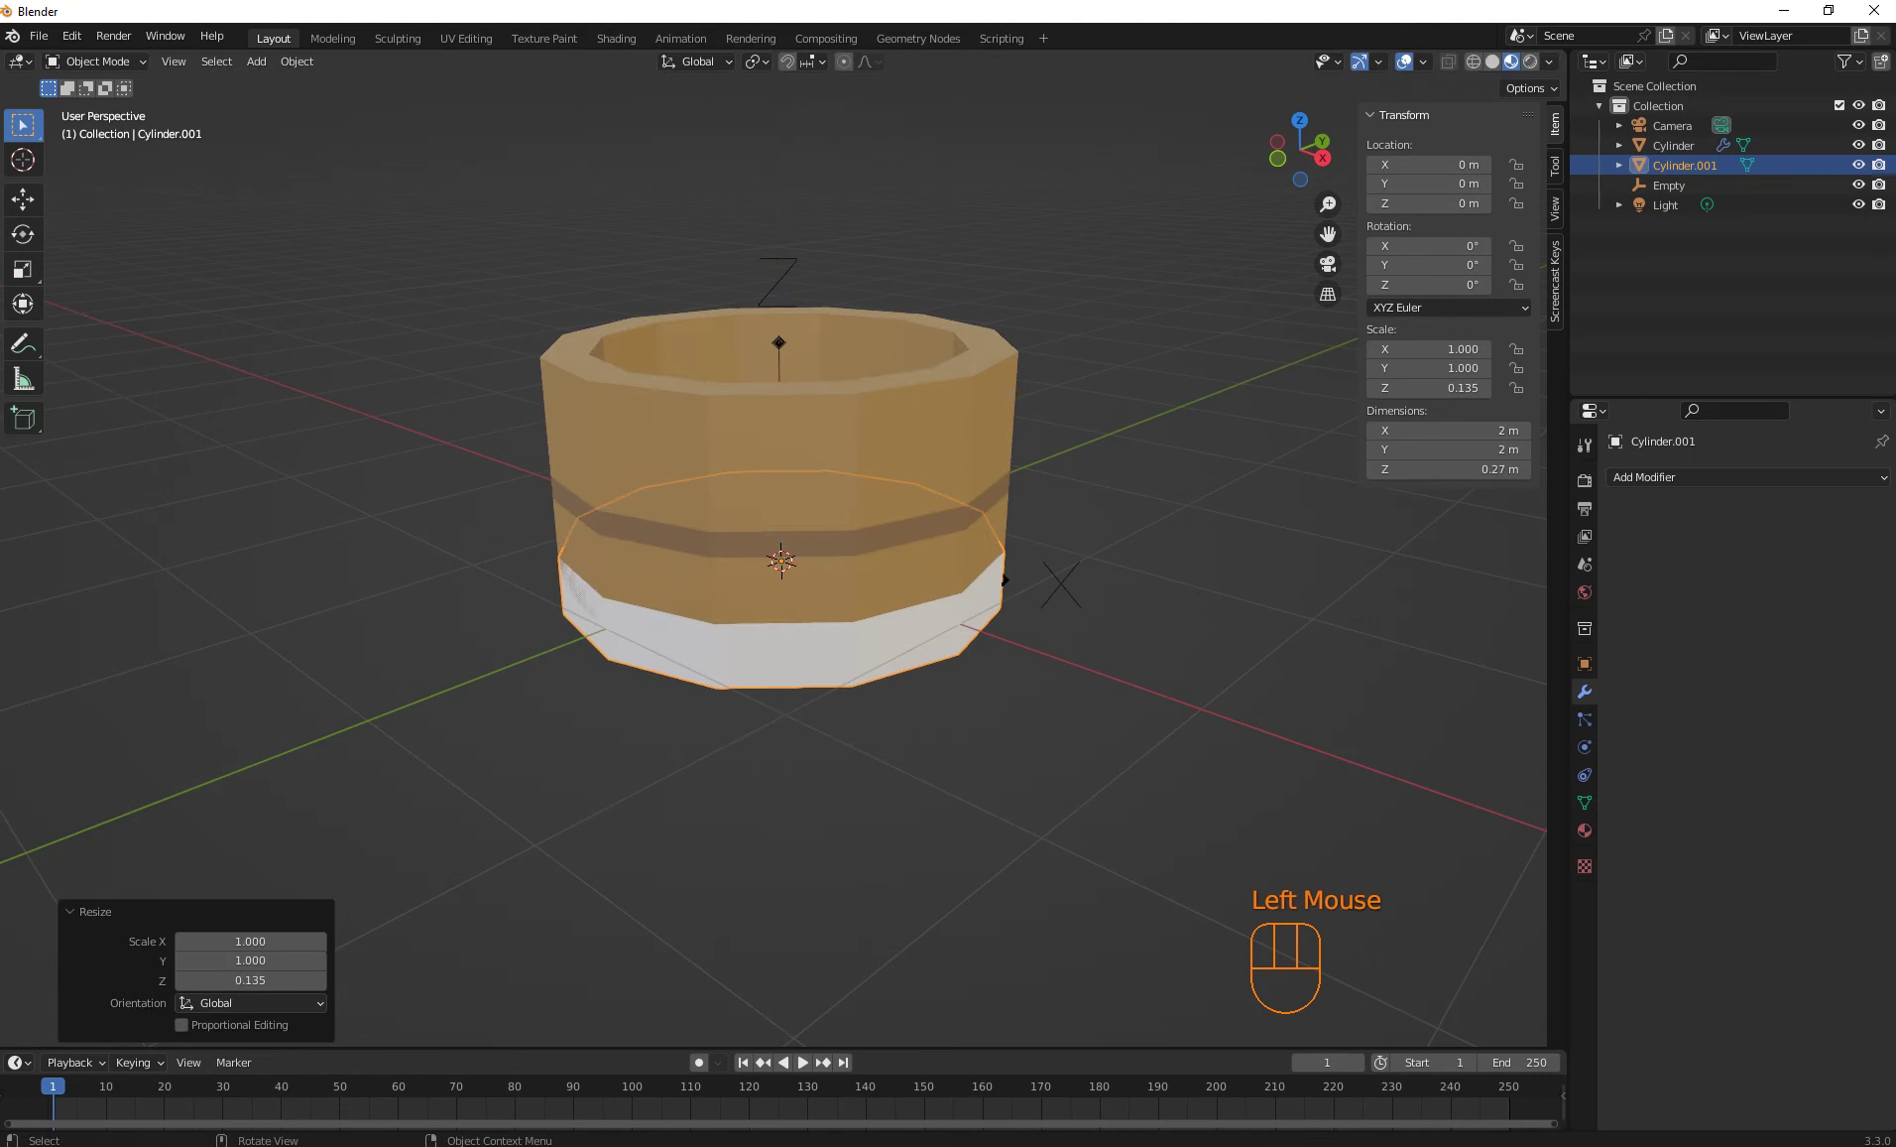
Move the flattened cylinder down about 0.13 m along the Z axis
key(g)
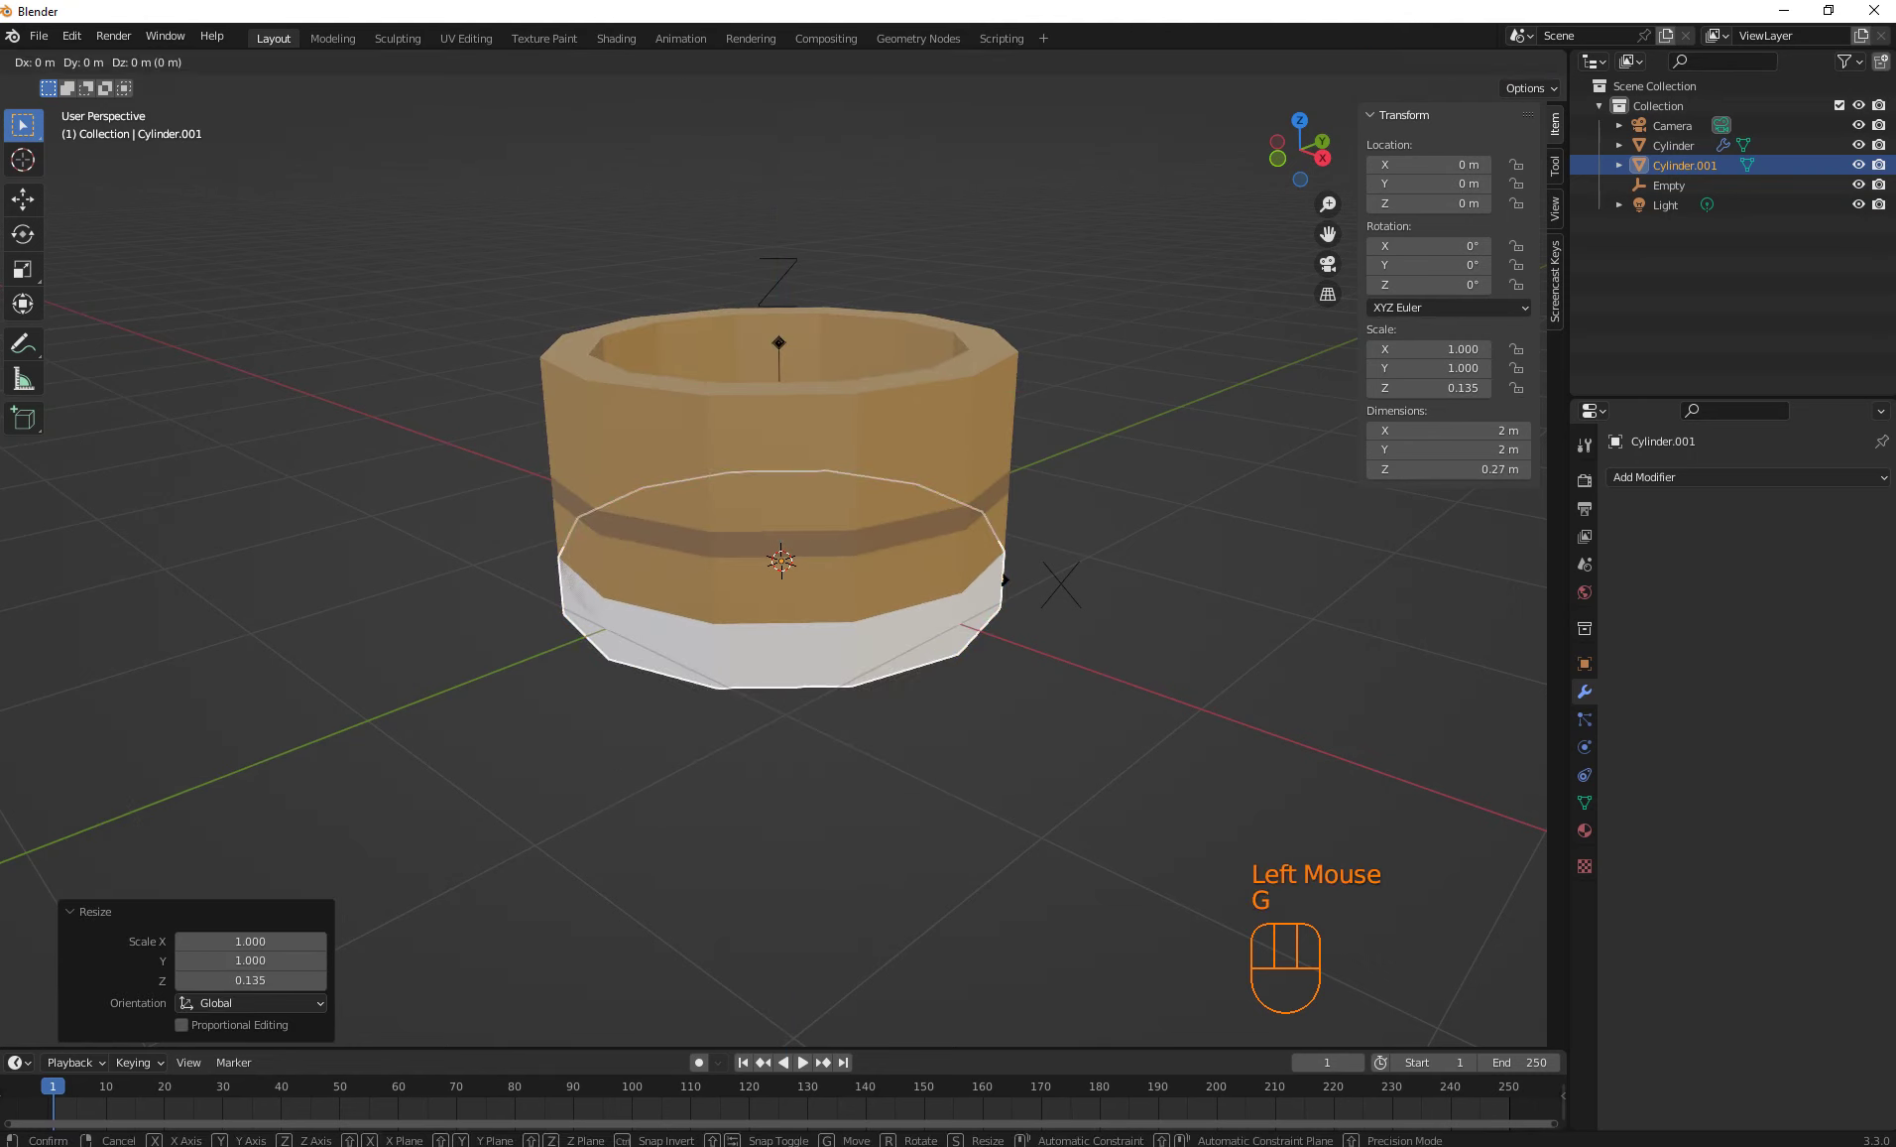
key(y)
key(z)
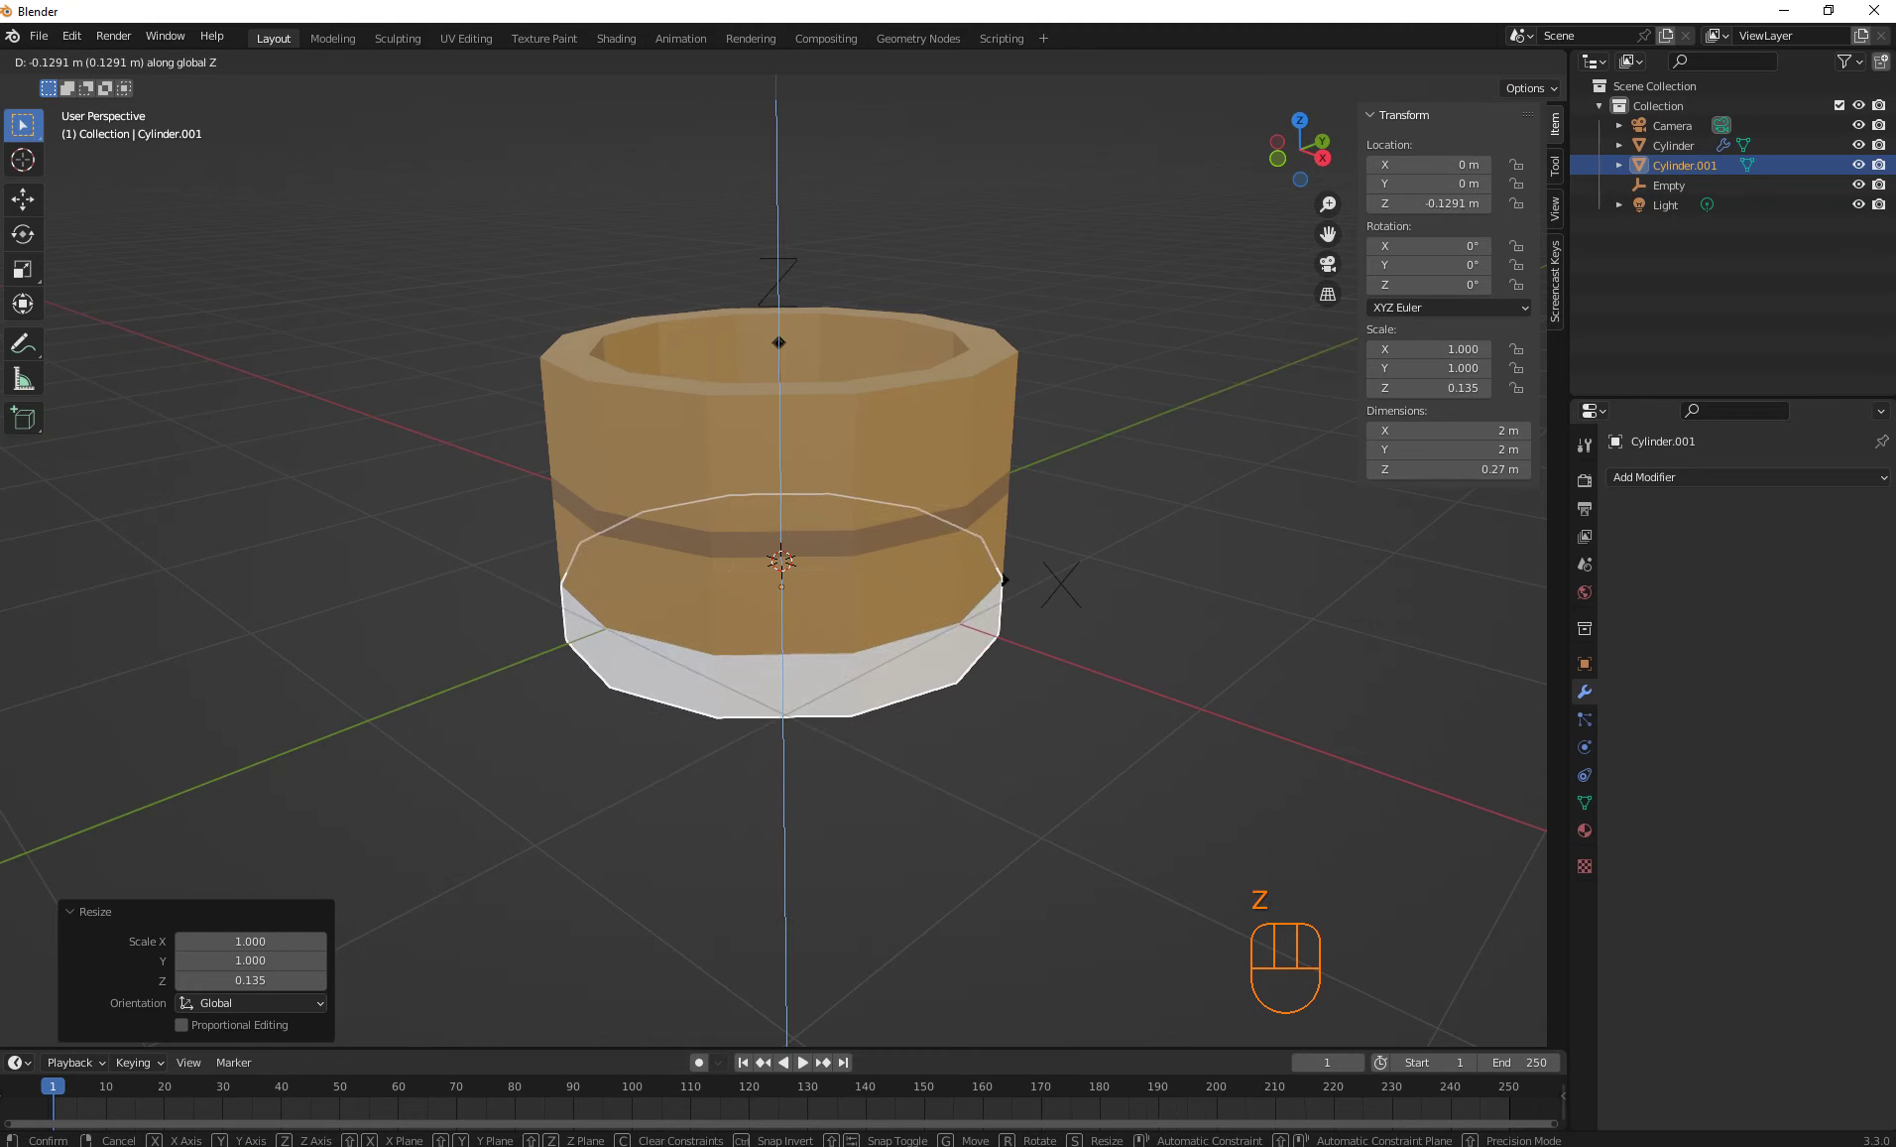
click(781, 561)
Lower the flattened cylinder a further 0.18 m or so along Z, clear of the wall ring's underside
scroll(782, 561, down, 1)
scroll(781, 561, up, 2)
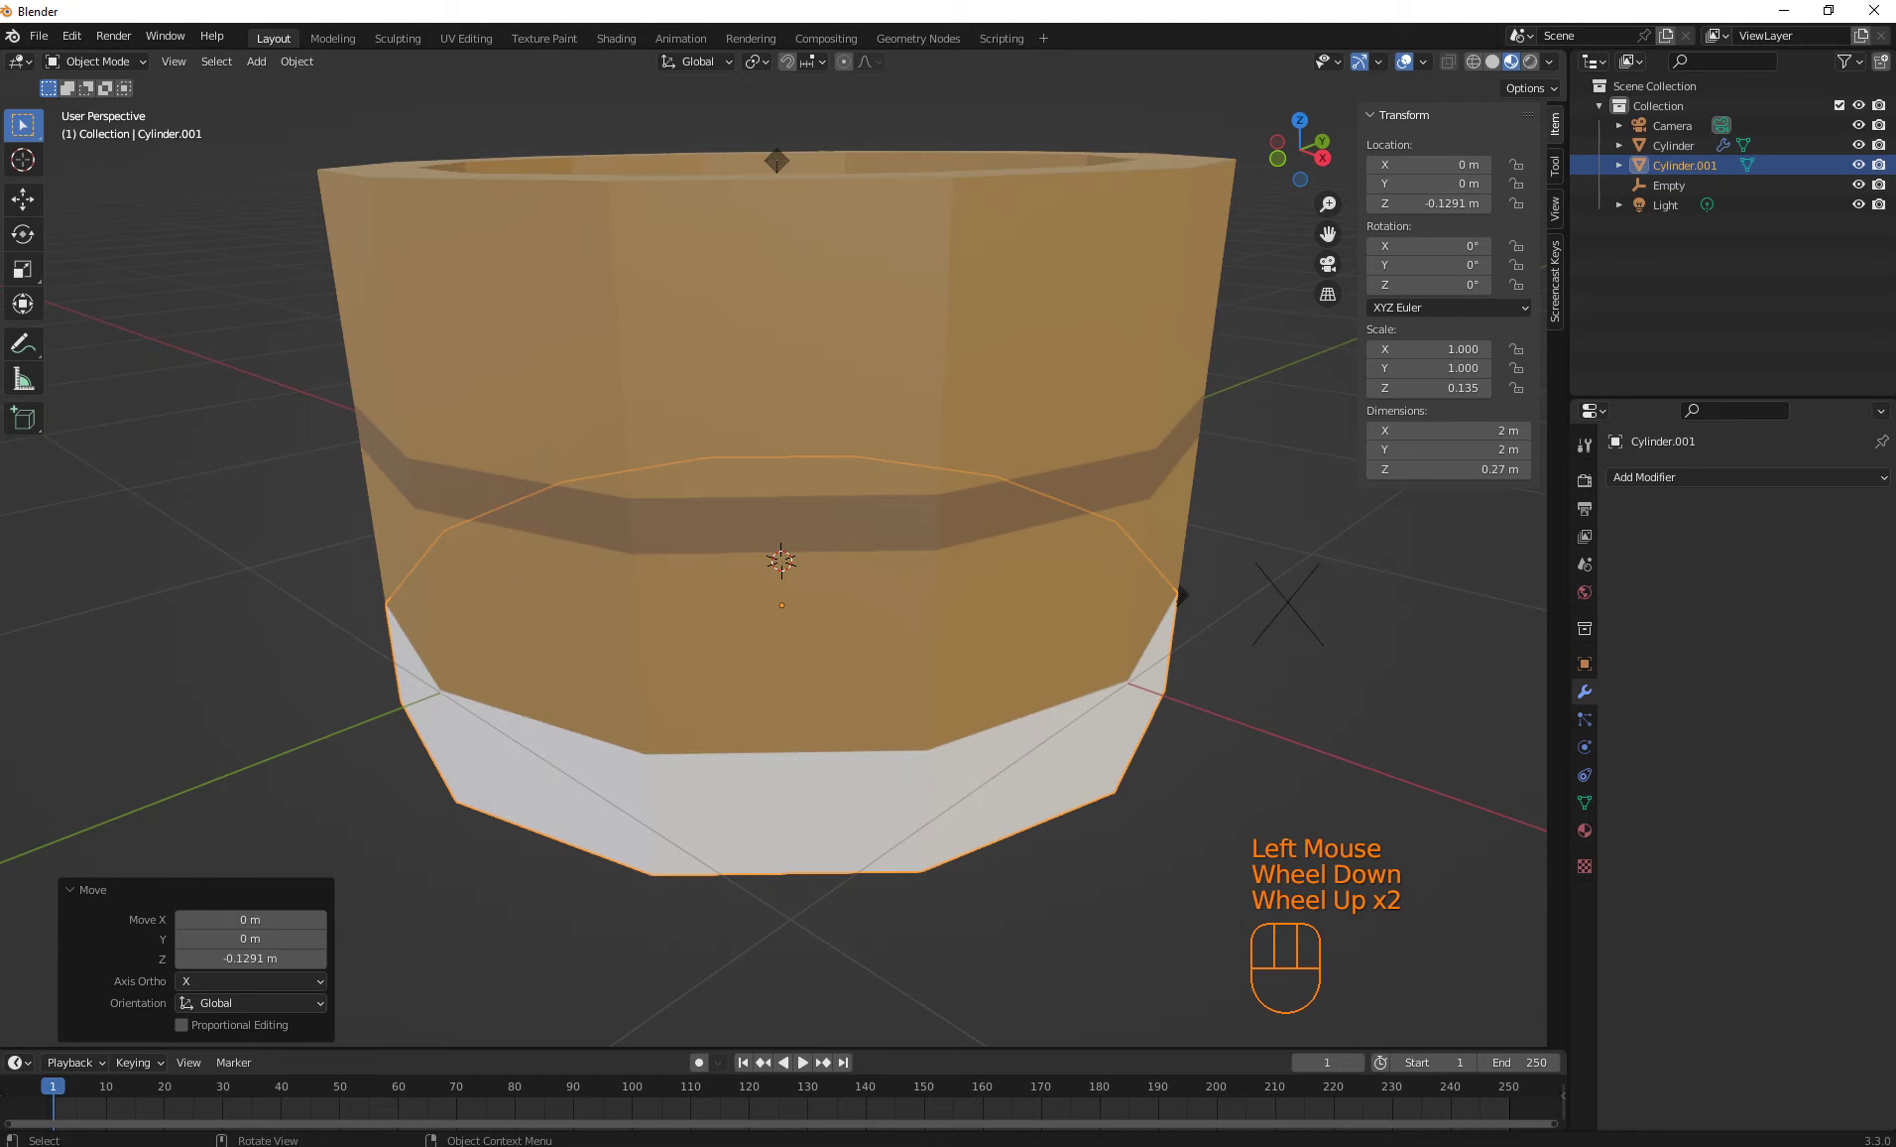
middle_drag(781, 561, 782, 529)
key(g)
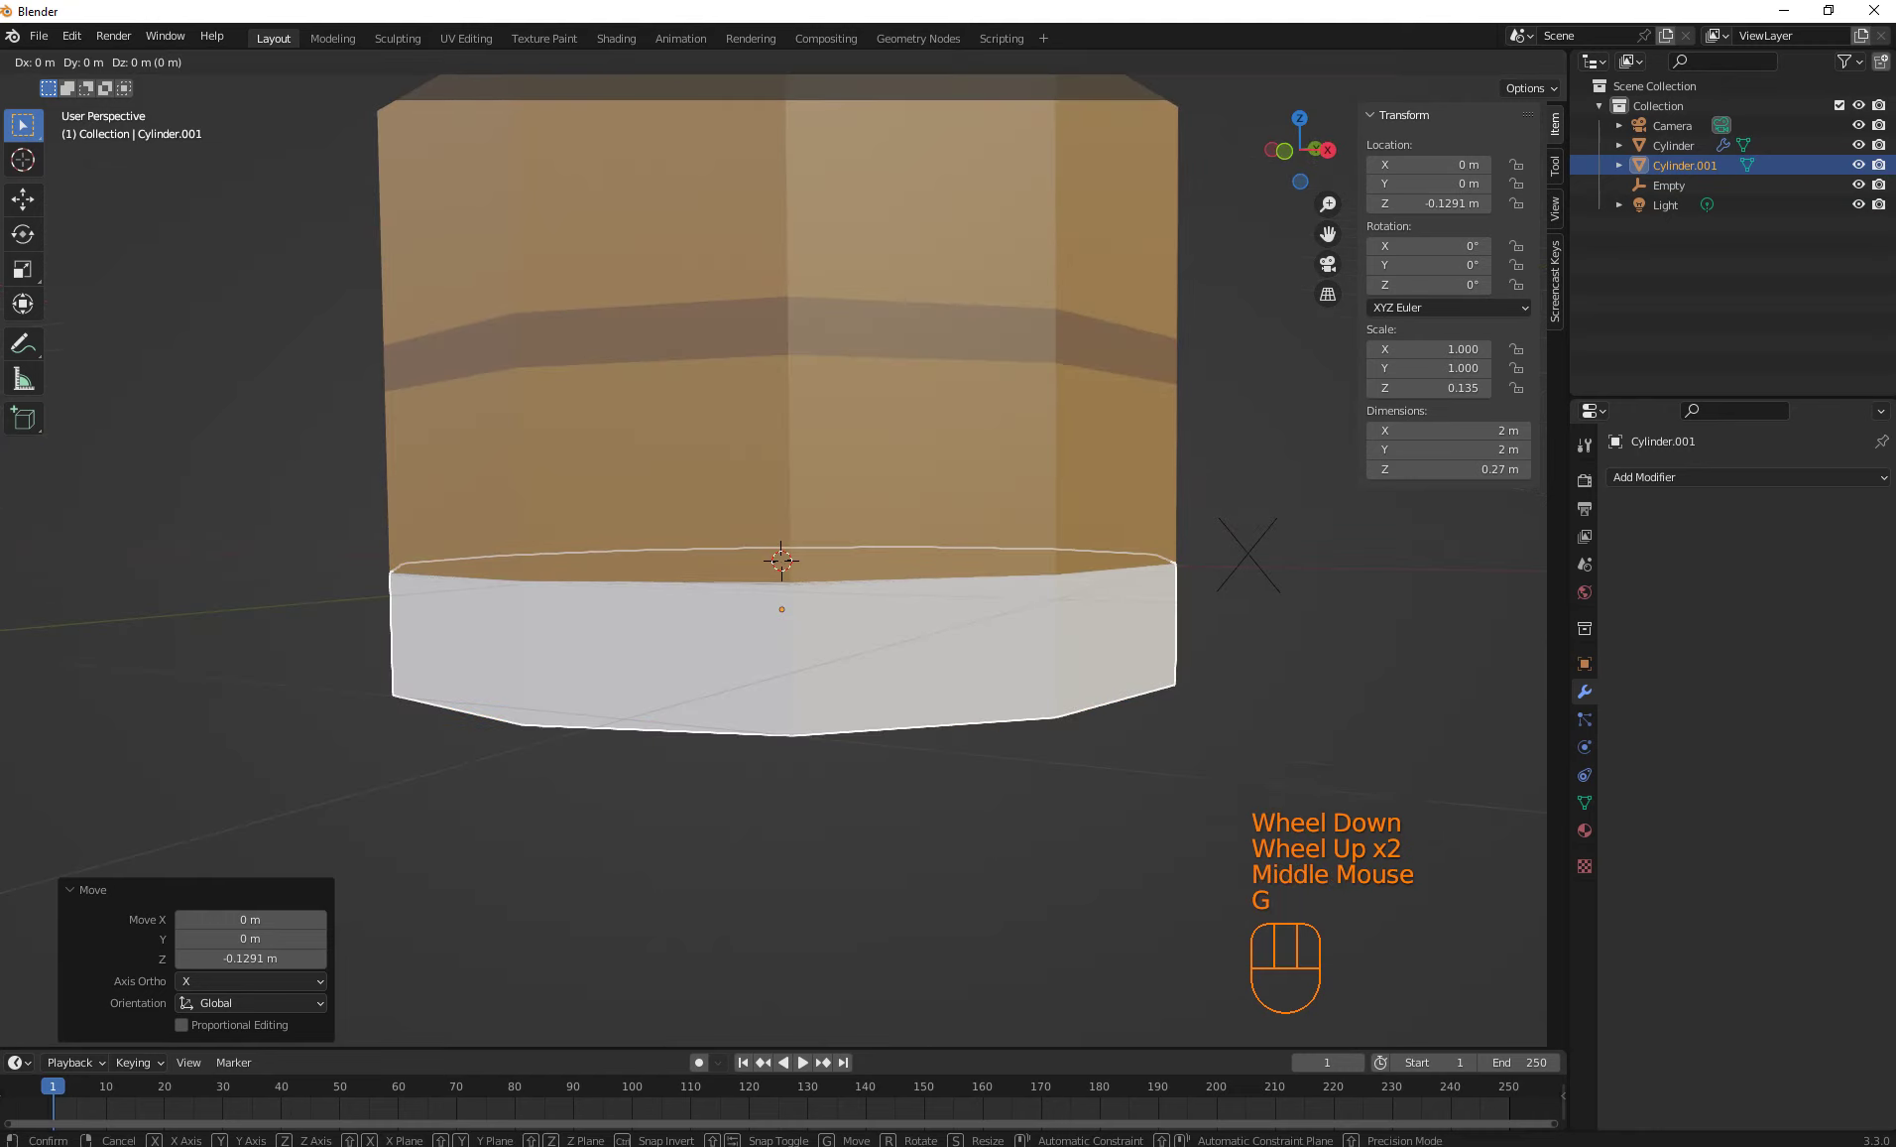
key(z)
click(781, 628)
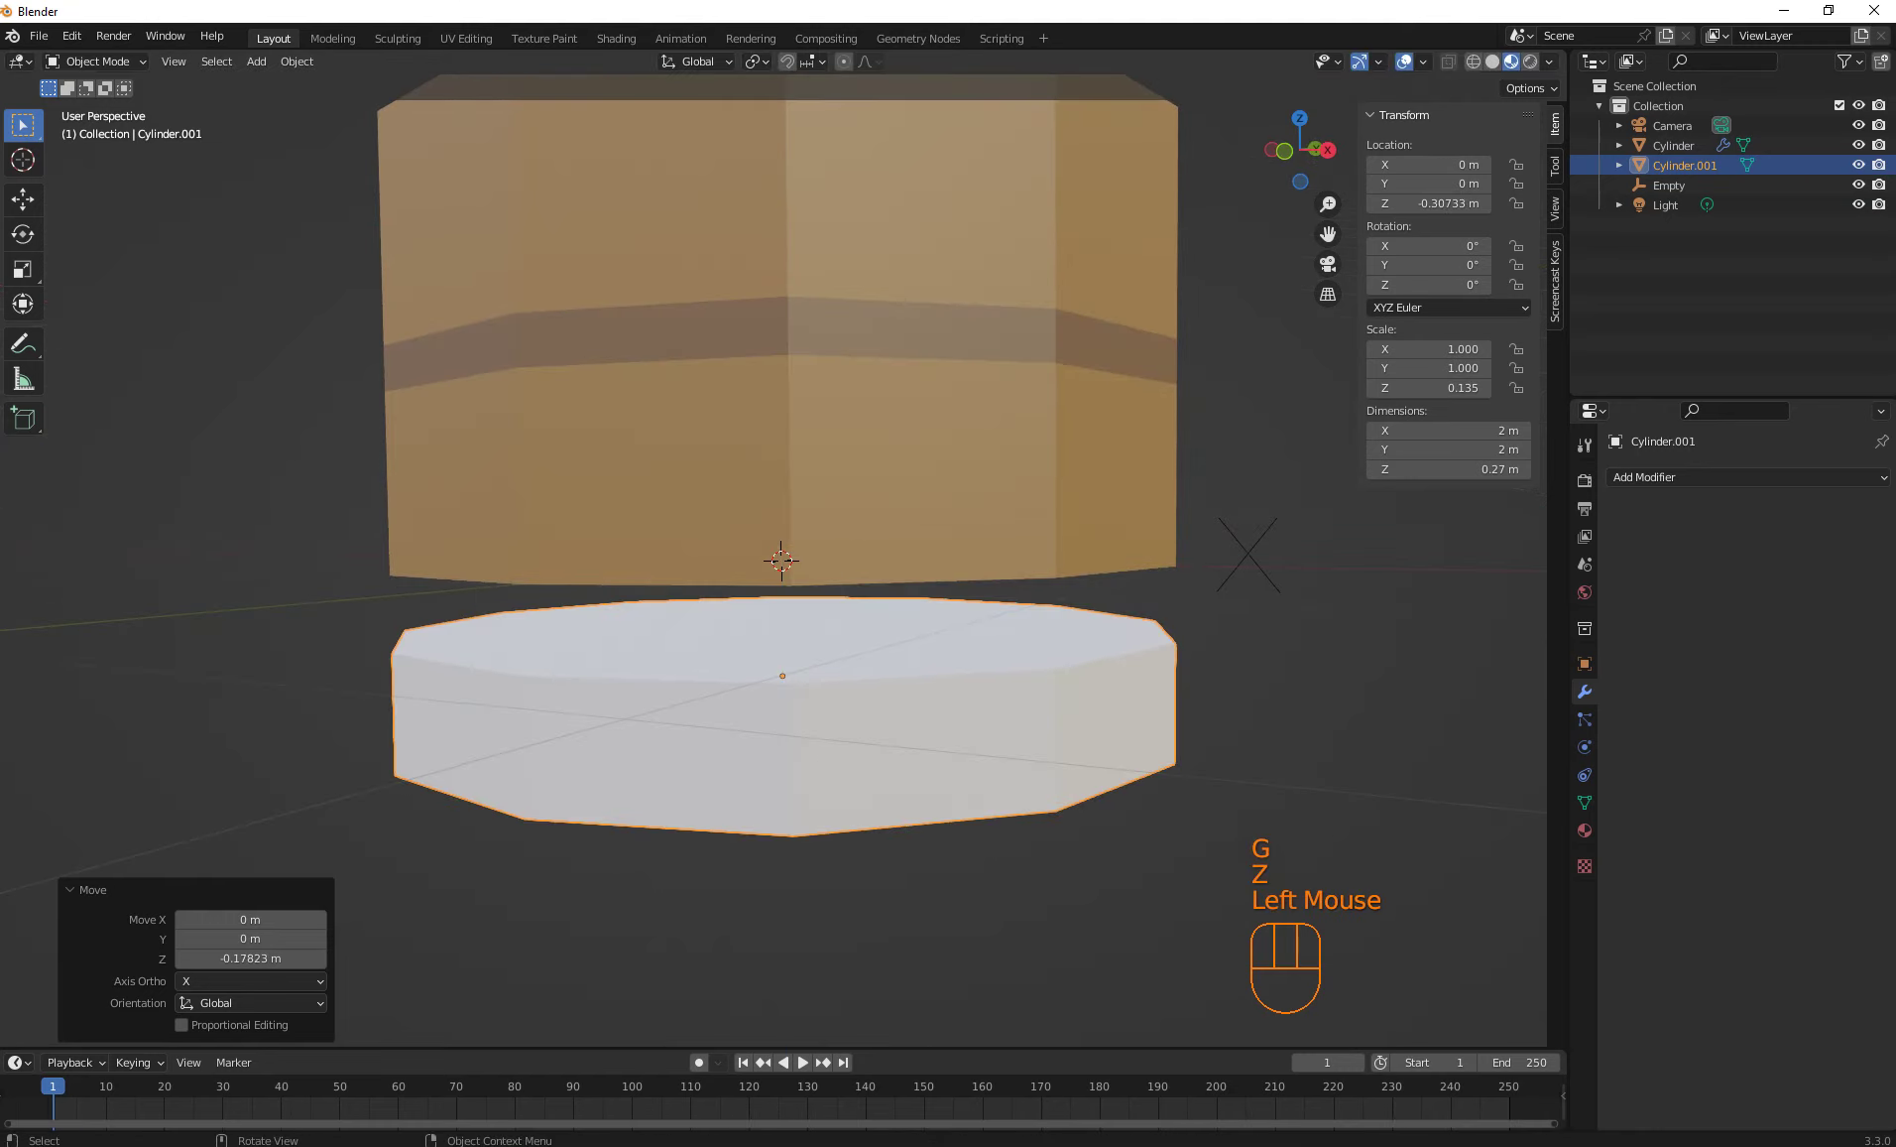
Enable snapping and set the snap target to Face Project
click(787, 61)
click(811, 62)
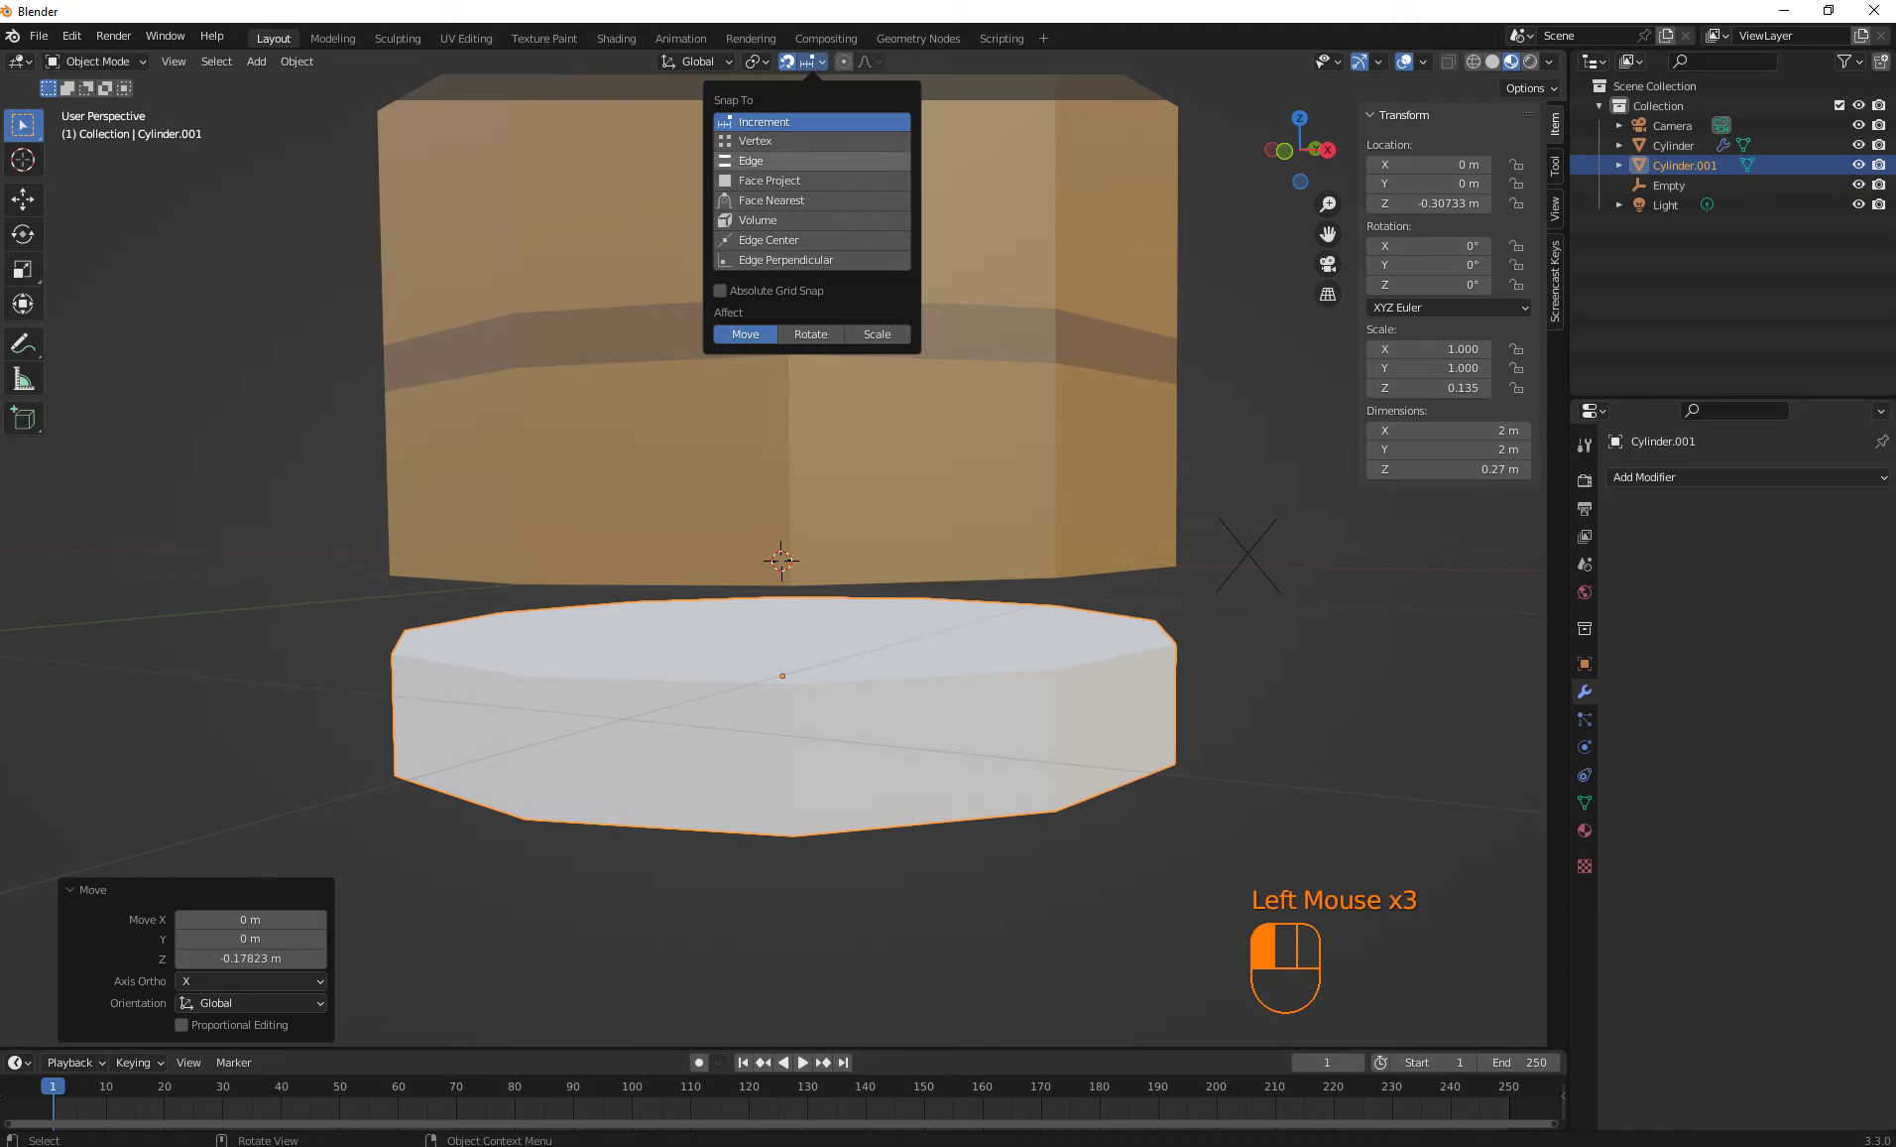
click(760, 180)
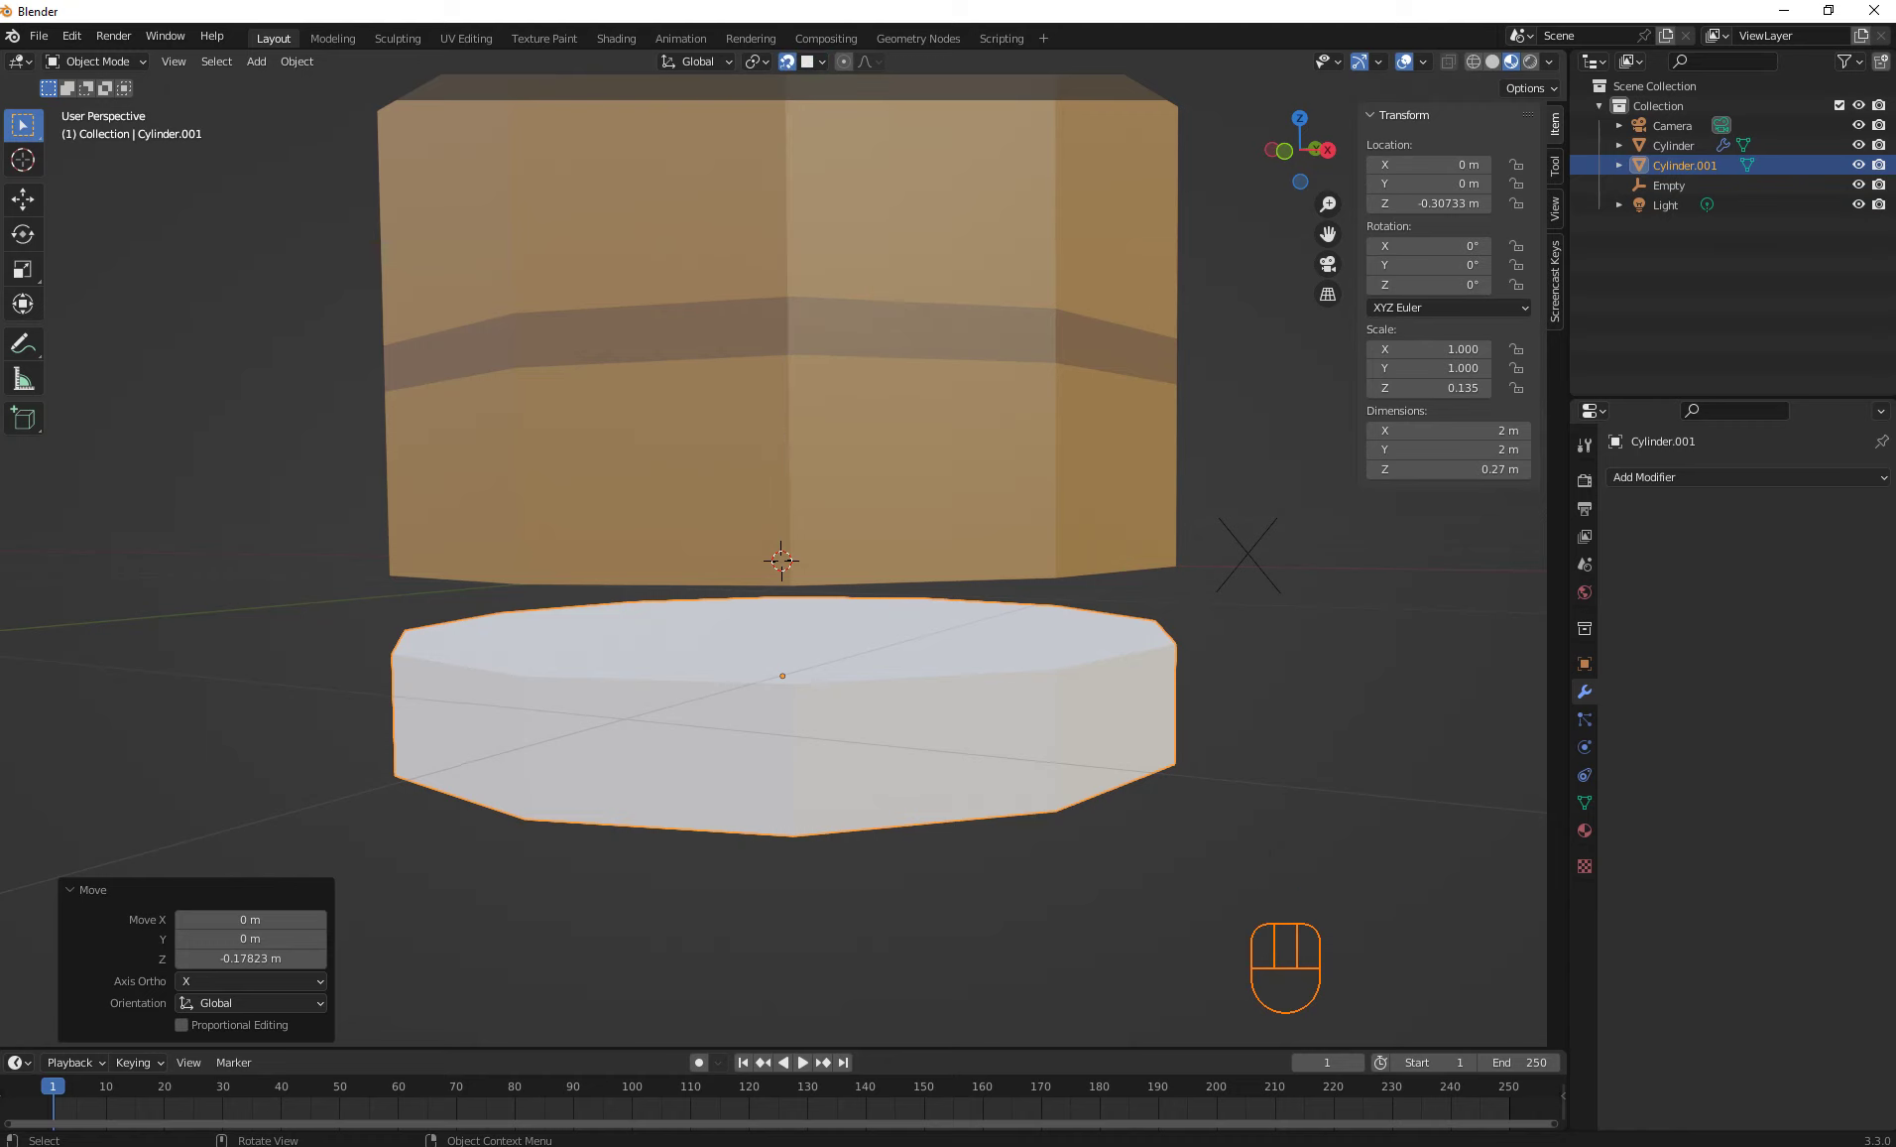
Try to snap the flattened cylinder against the wall ring by moving it along the Z axis
key(g)
key(z)
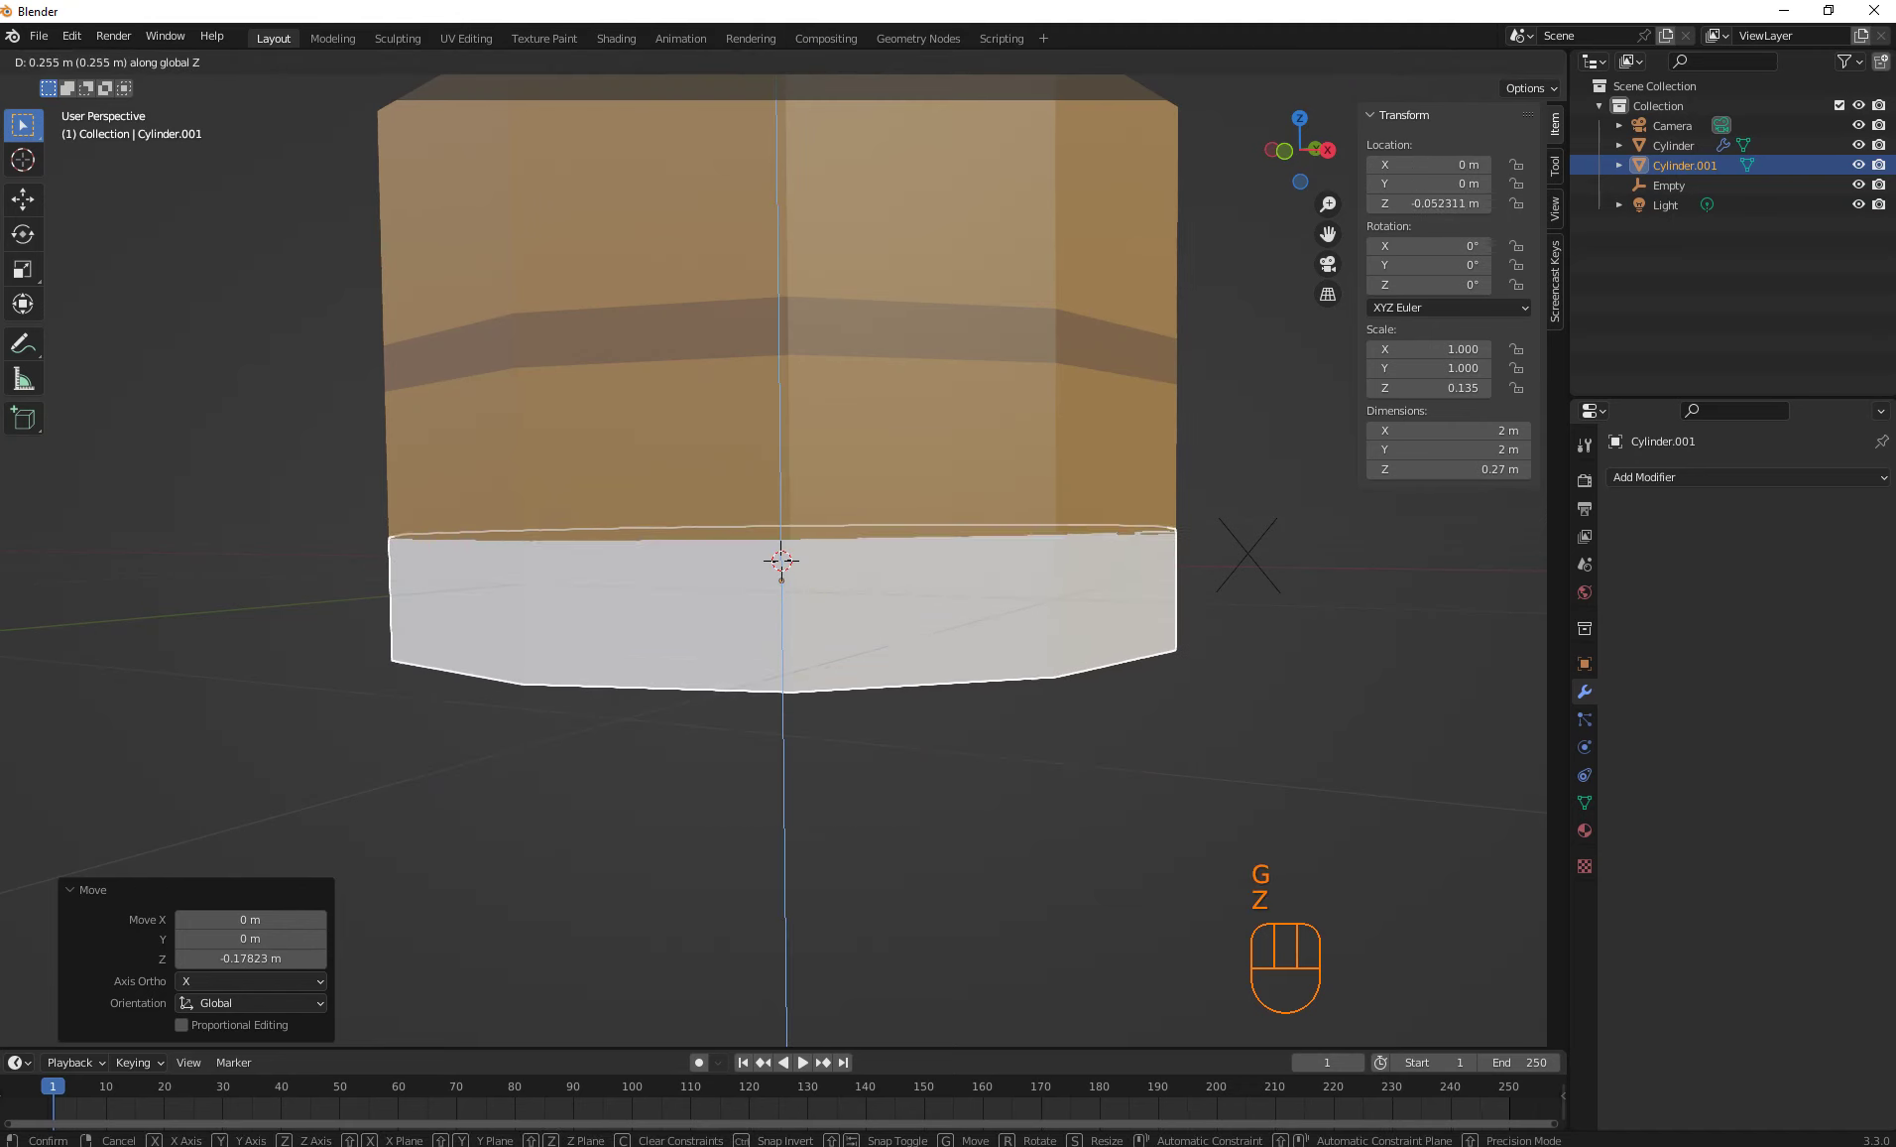
click(782, 692)
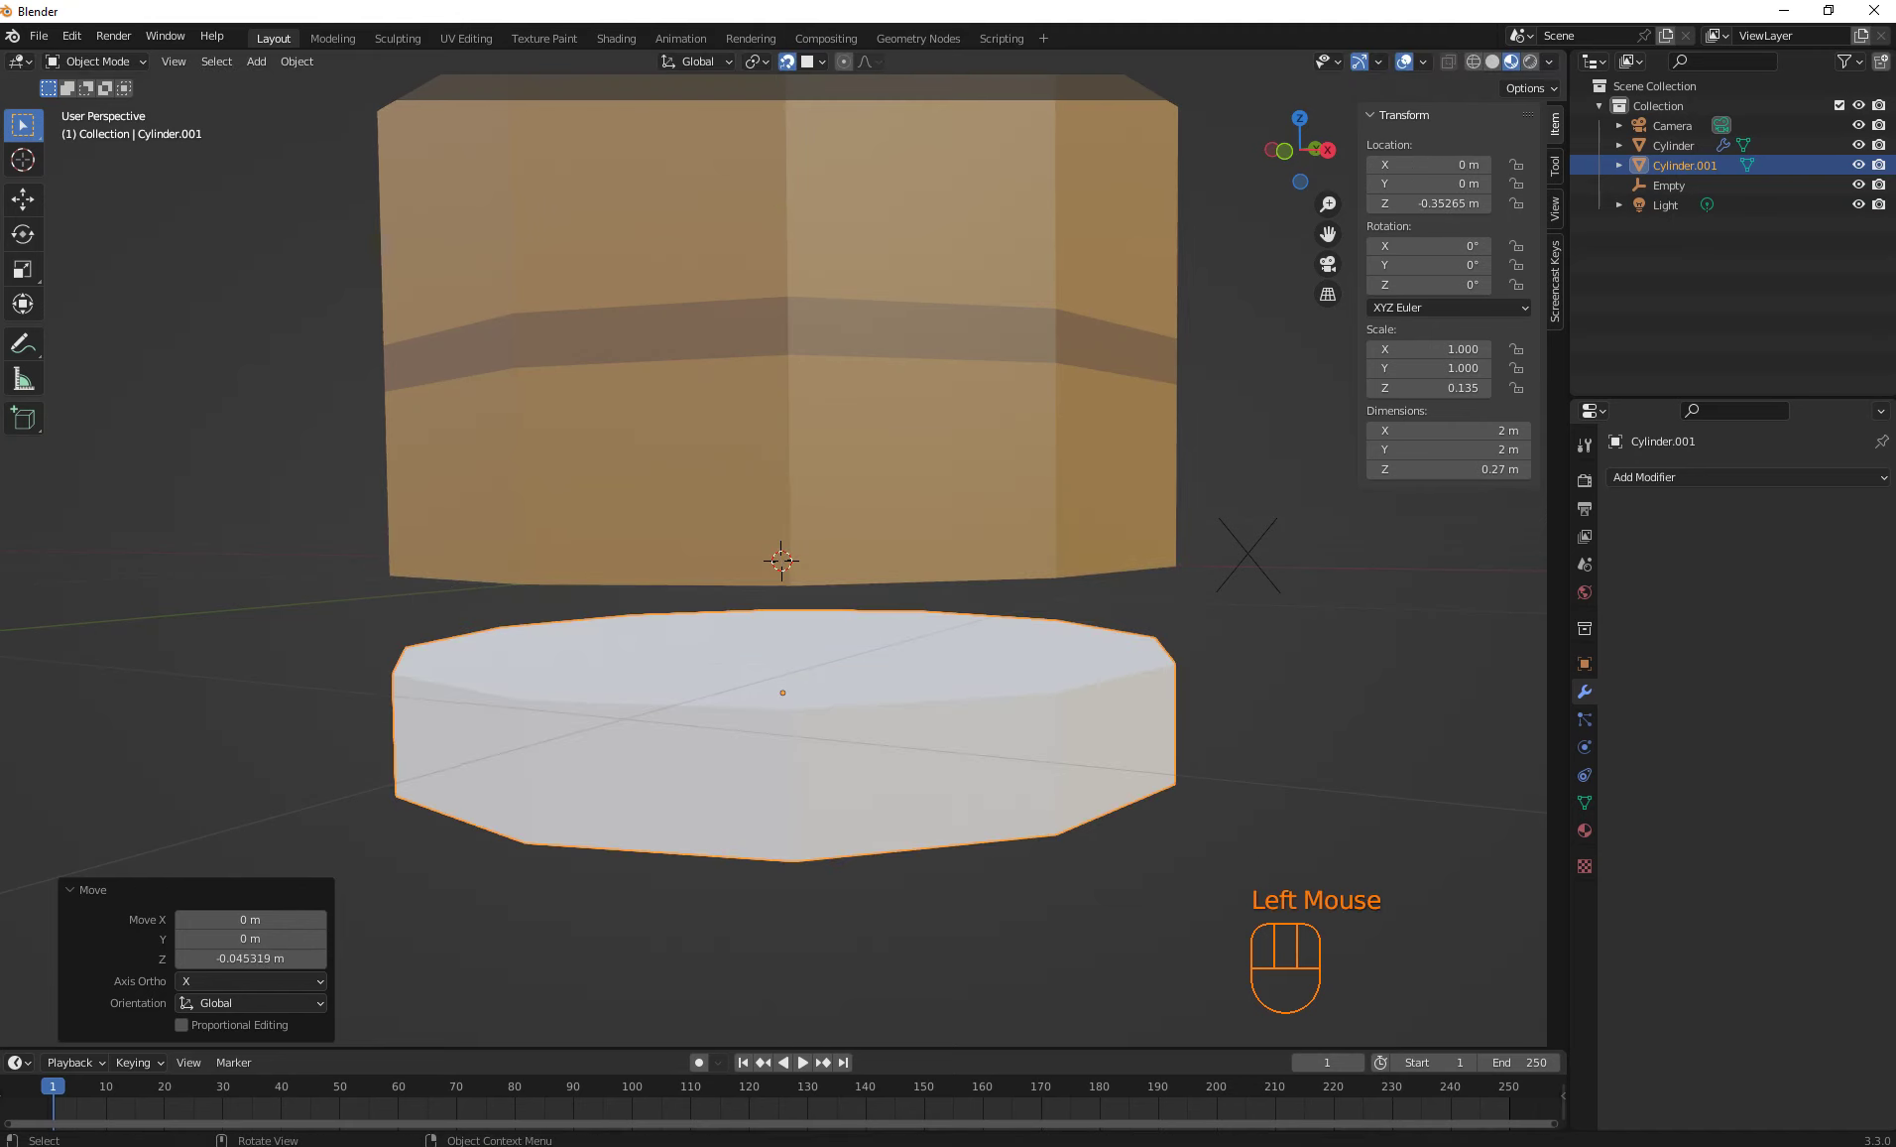
key(z)
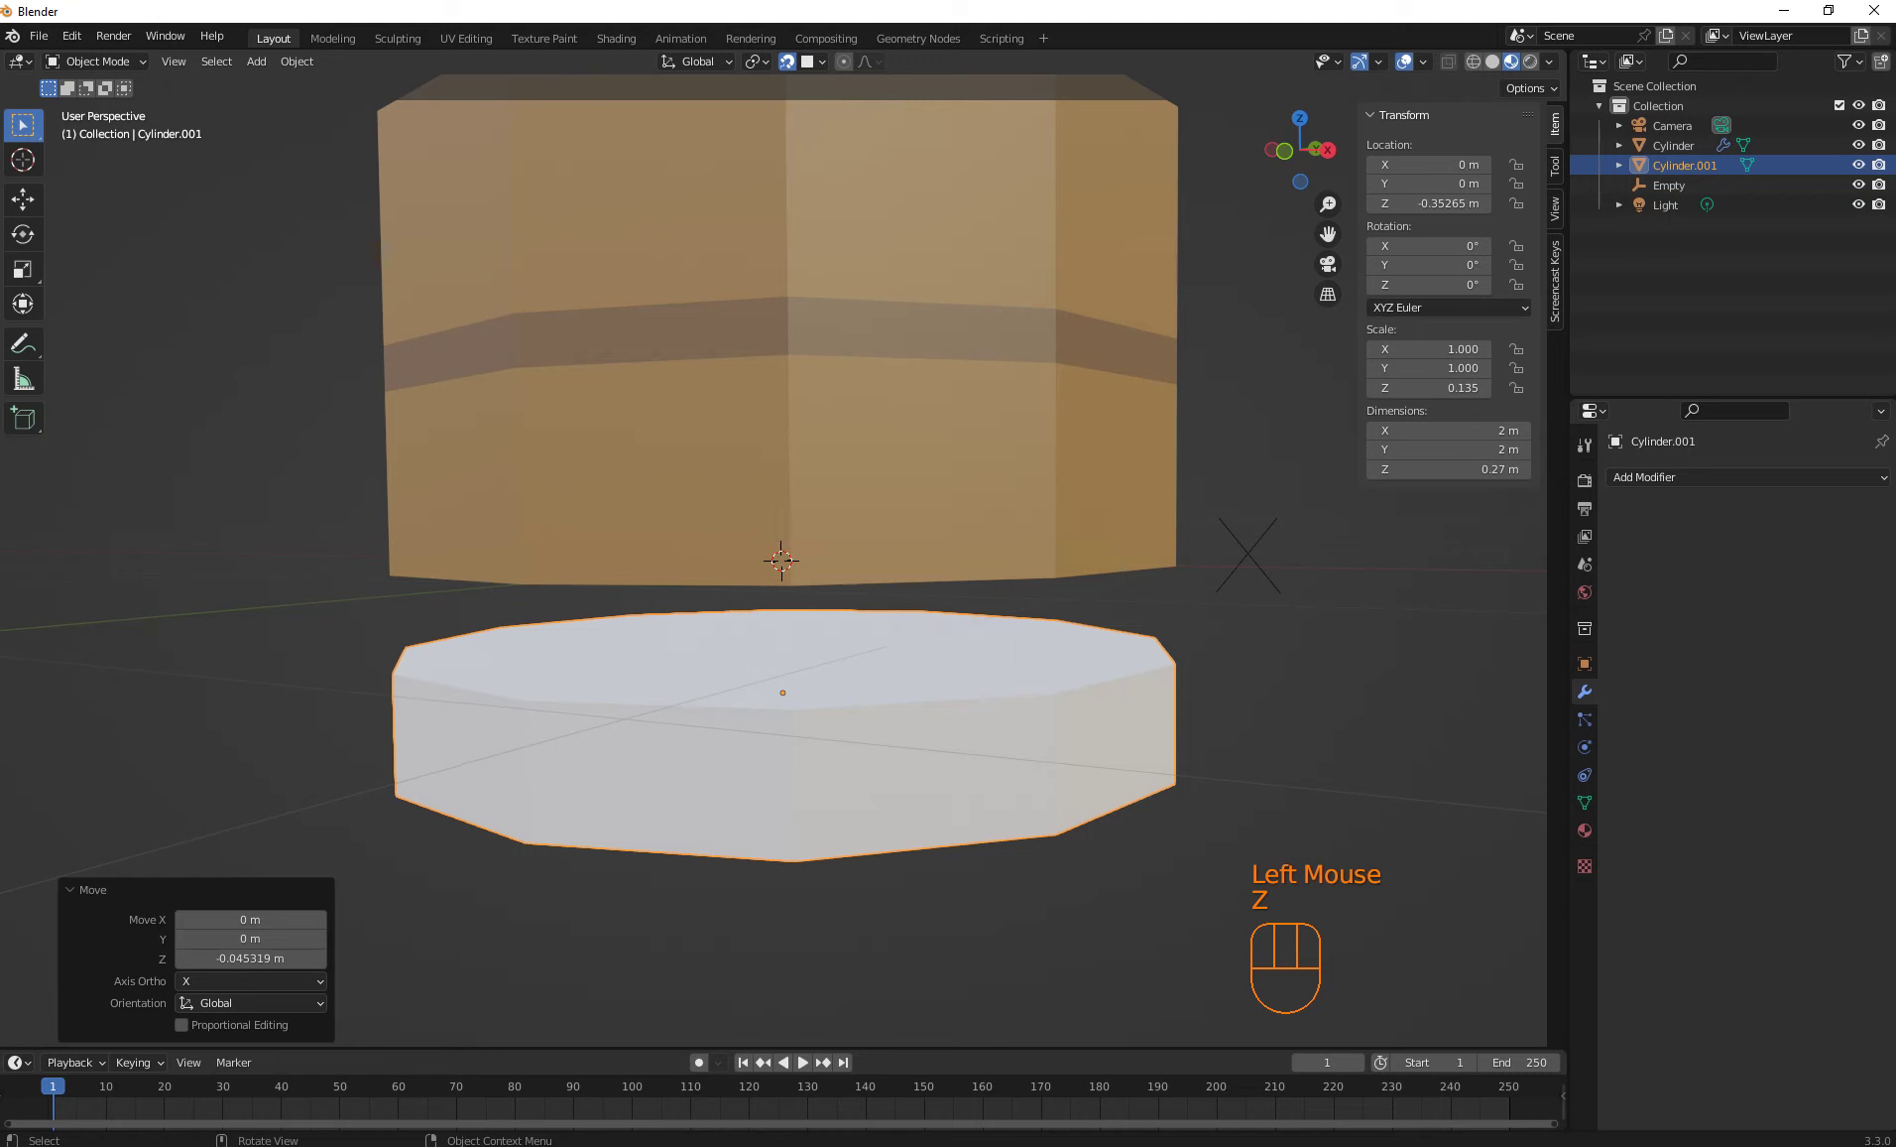
key(g)
key(z)
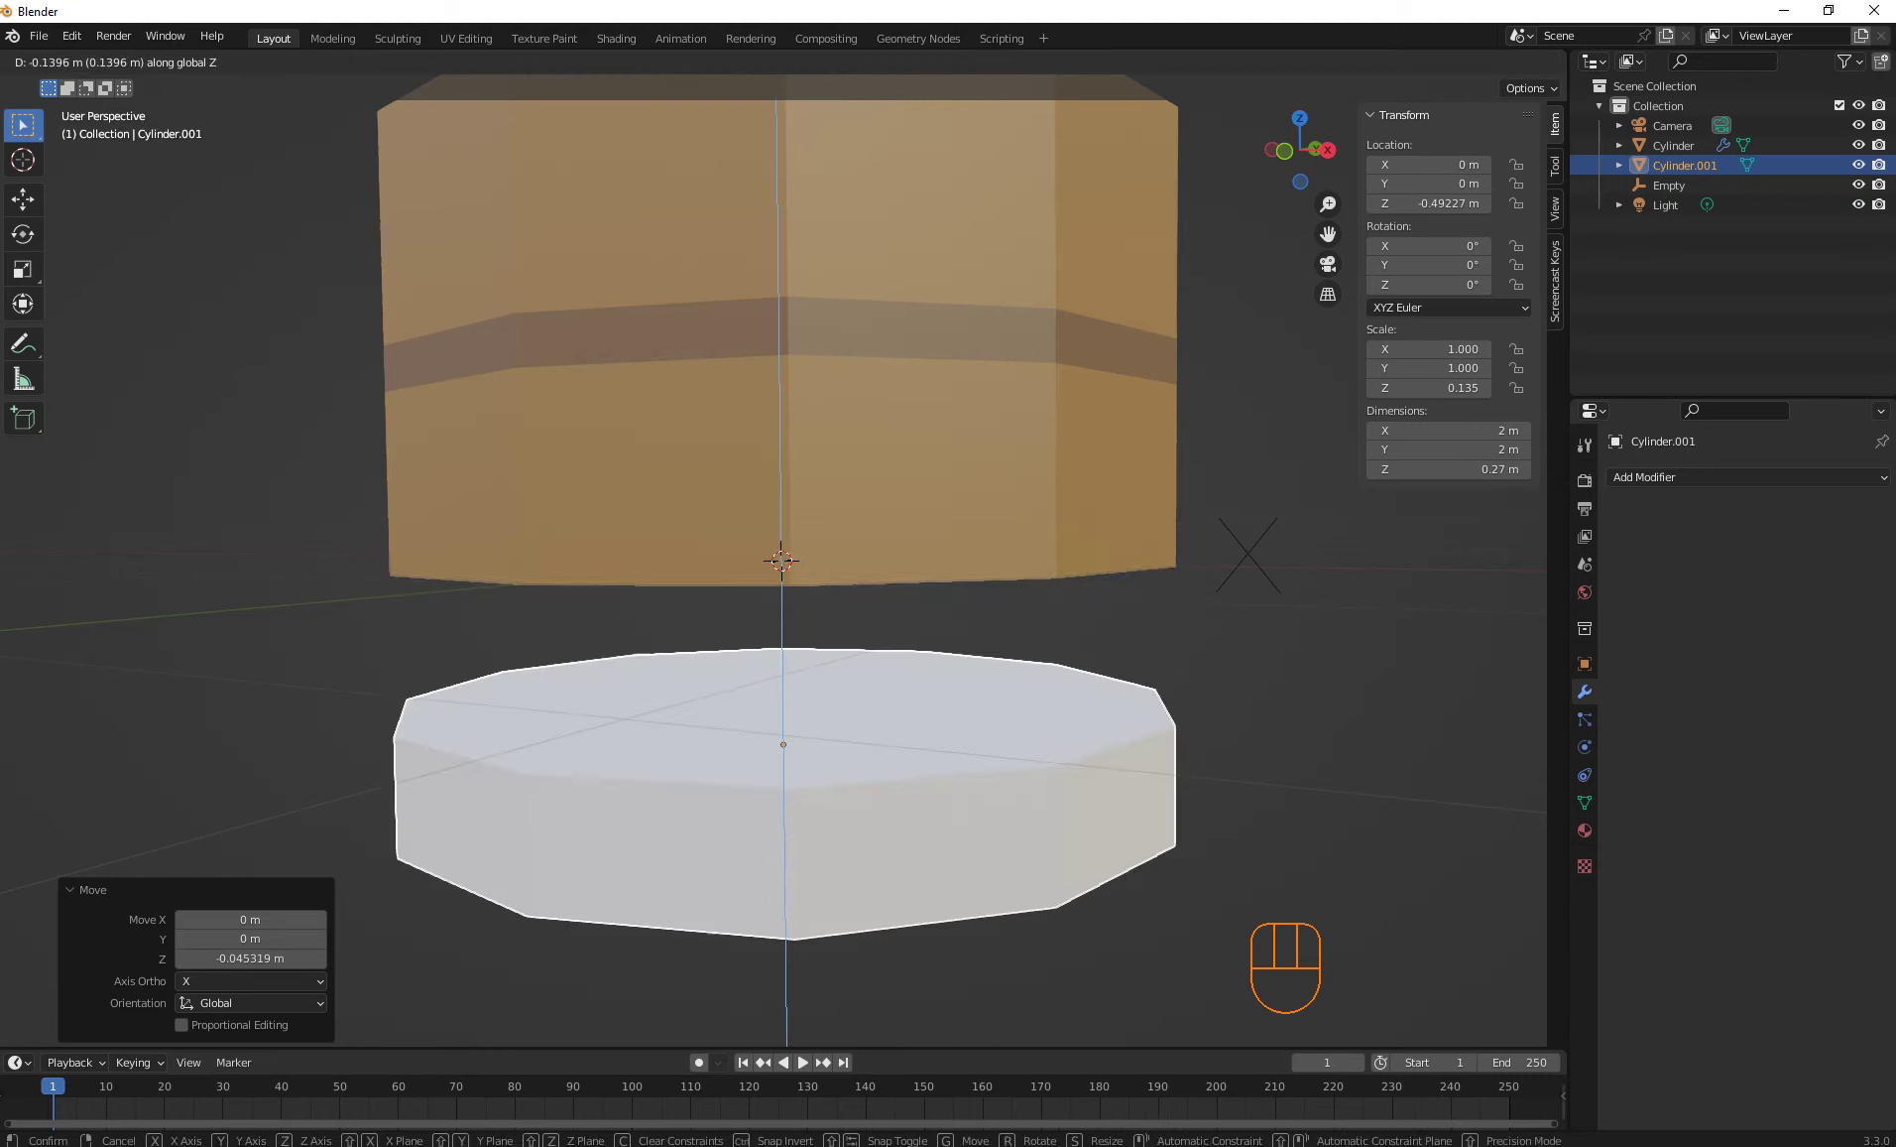
key(Escape)
Raise the flattened cylinder about 0.22 m along Z with snapping so it sits in the bottom of the wall ring
click(809, 62)
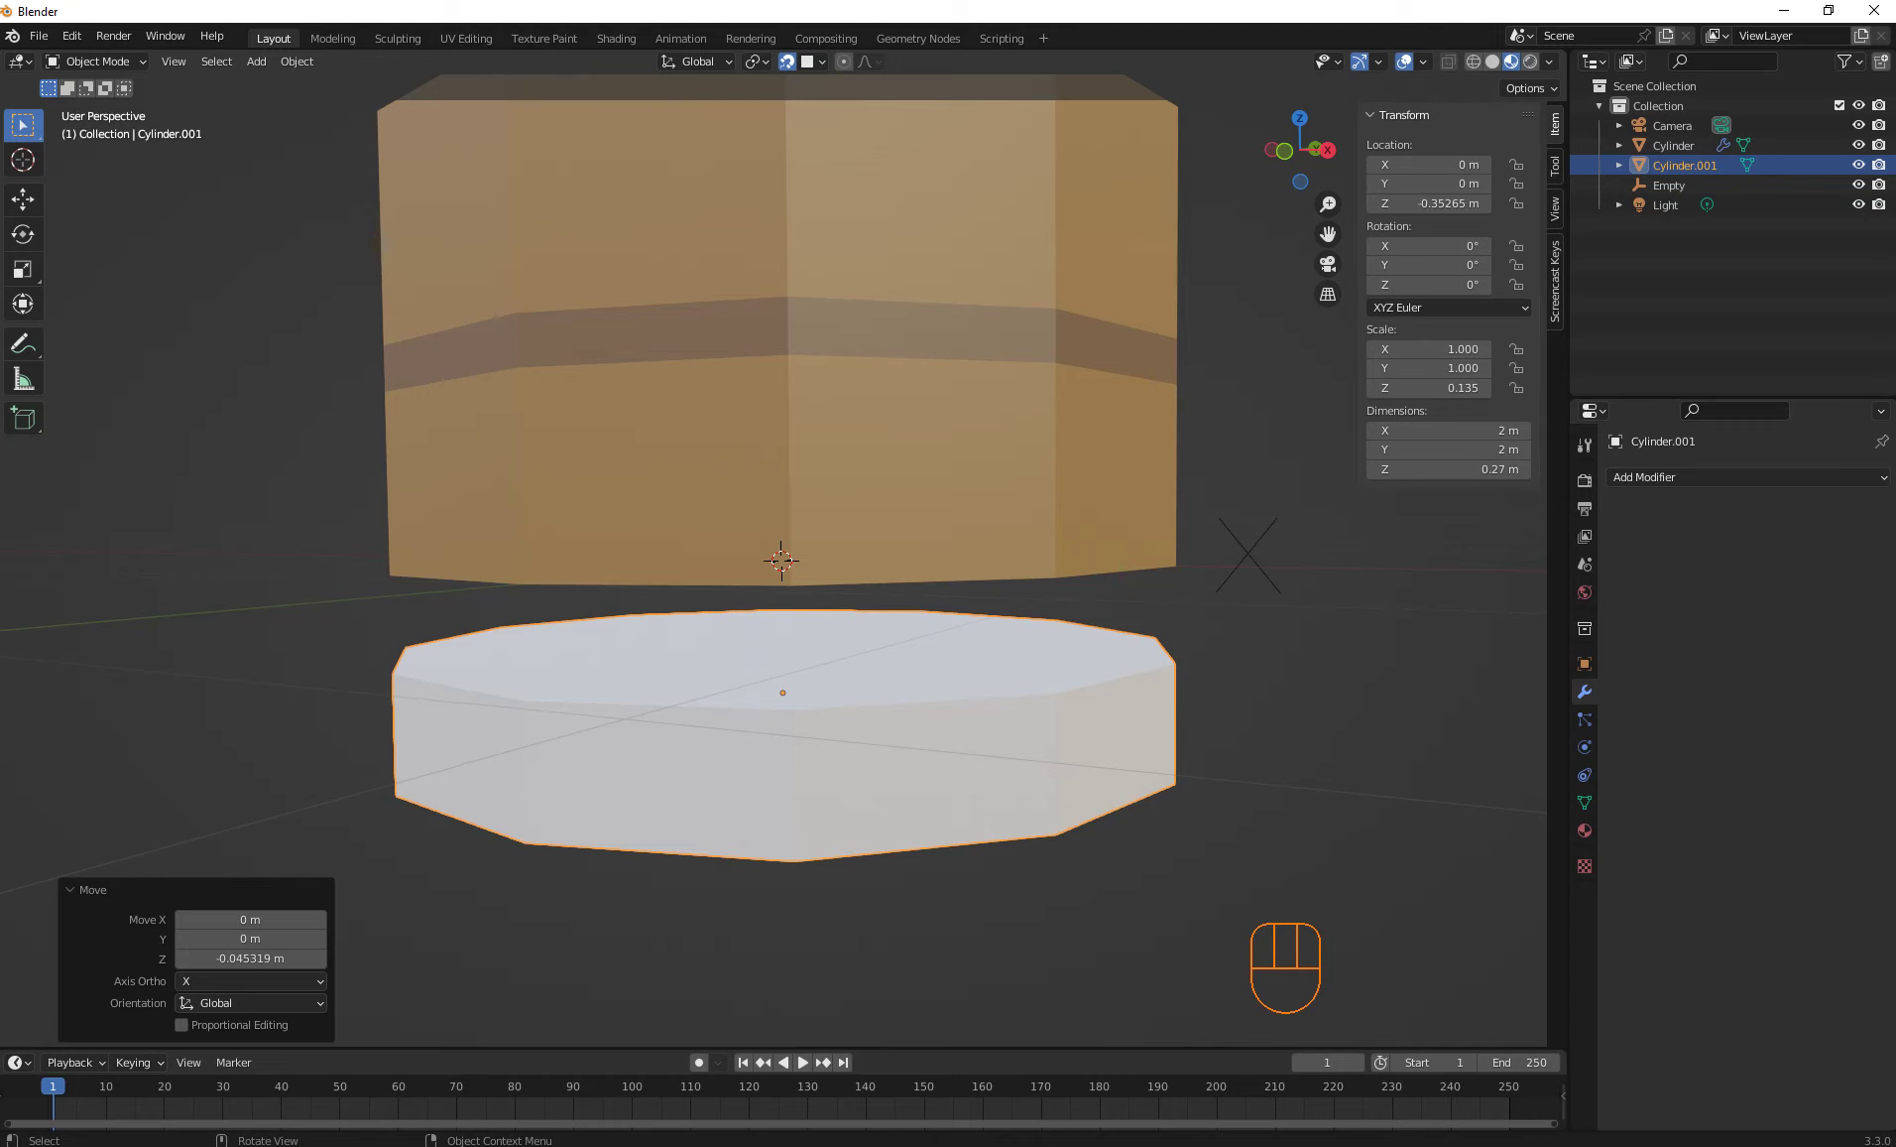
key(g)
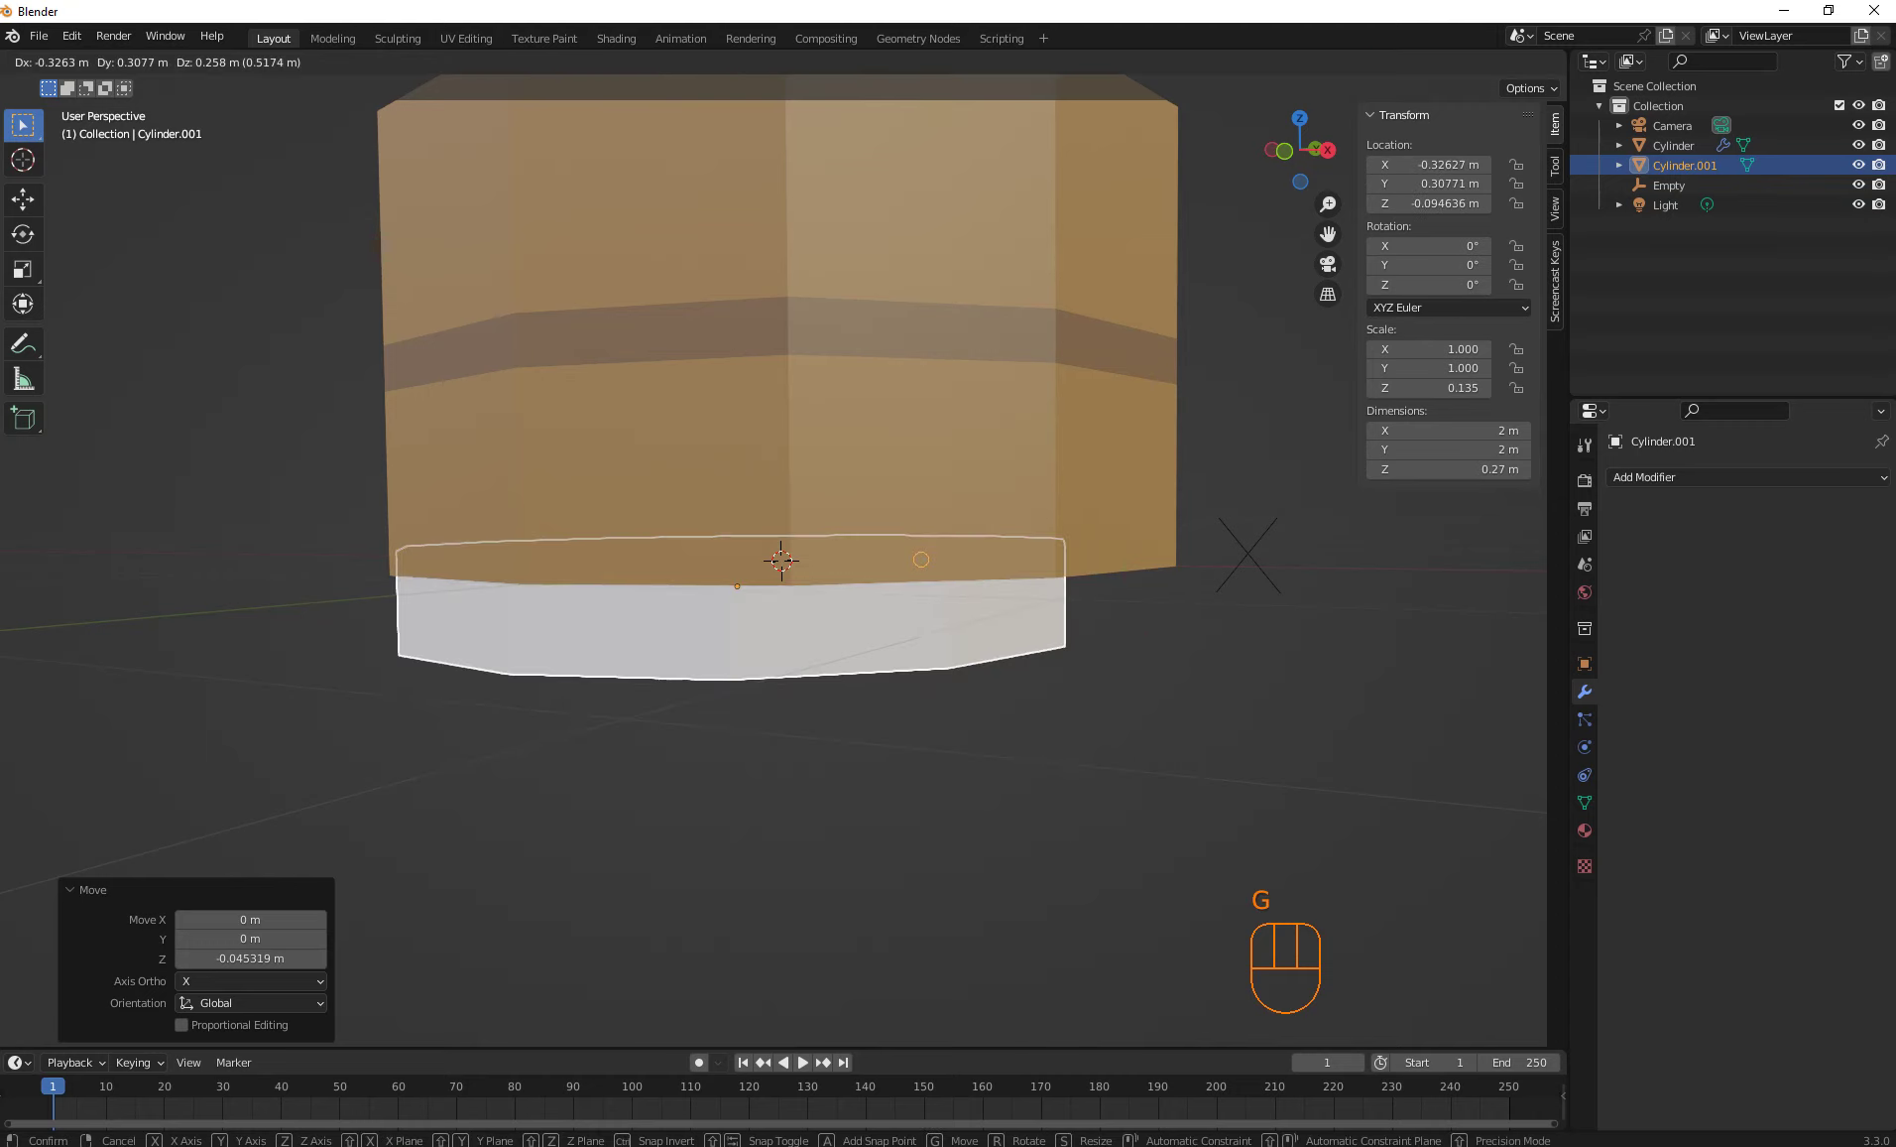
key(z)
key(ctrl)
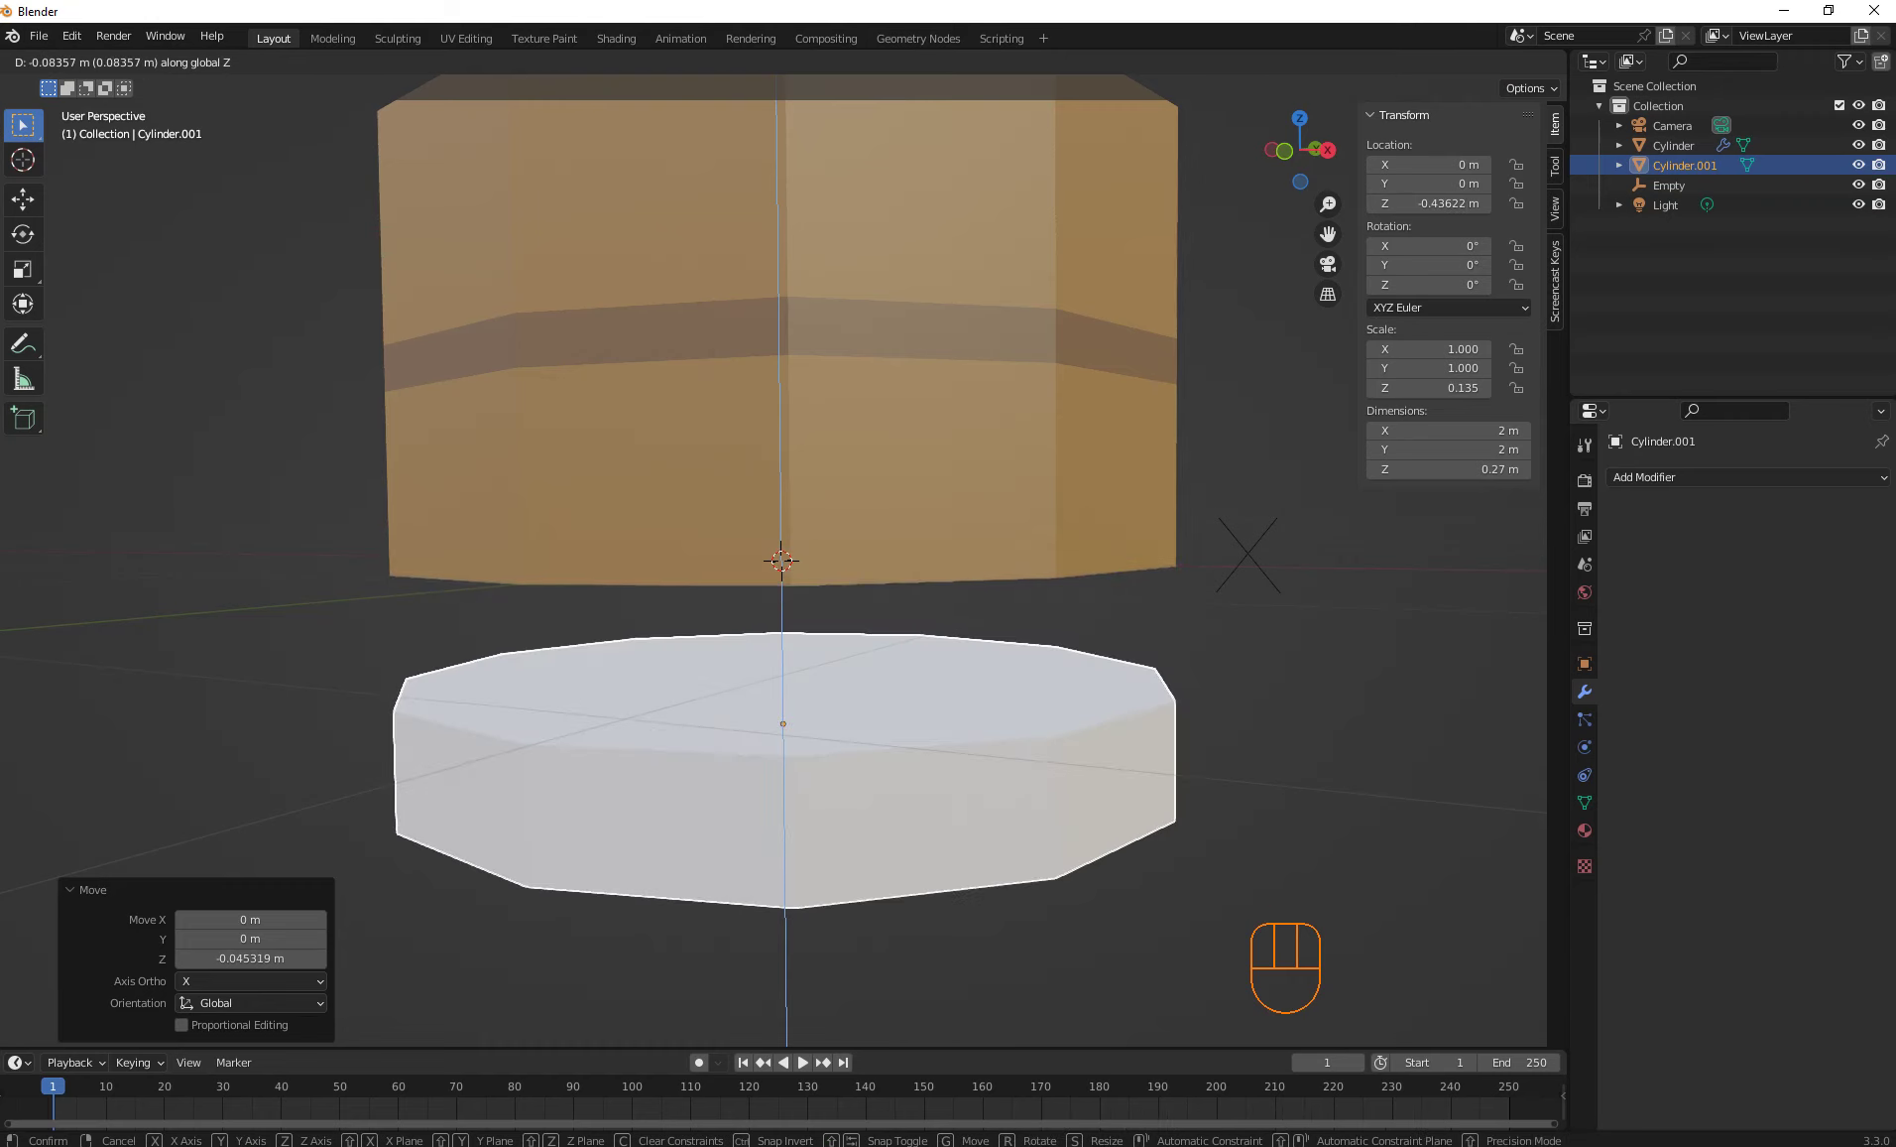
click(781, 562)
middle_drag(781, 563, 803, 645)
scroll(783, 561, down, 2)
middle_drag(782, 561, 734, 580)
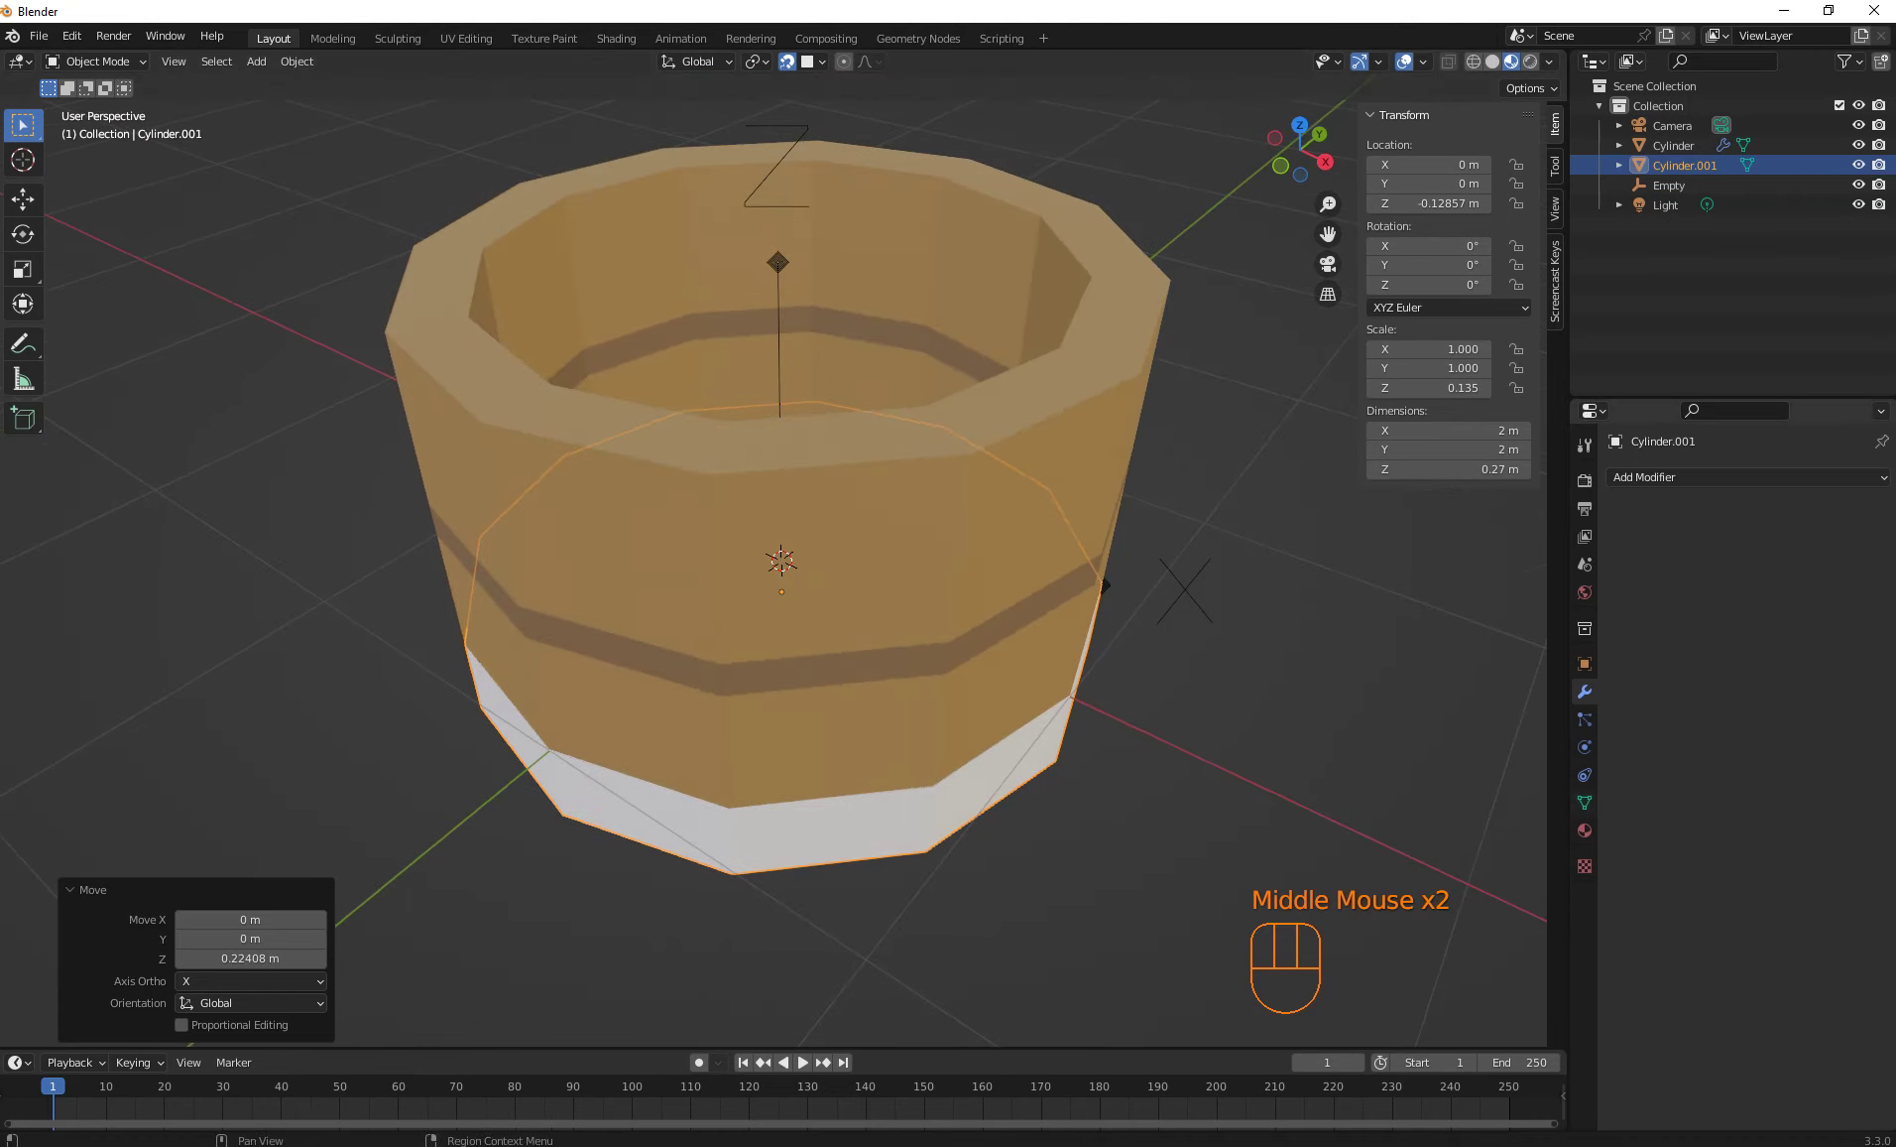
Assign the existing Dark Wood material to the flattened base cylinder
click(1585, 830)
click(1620, 561)
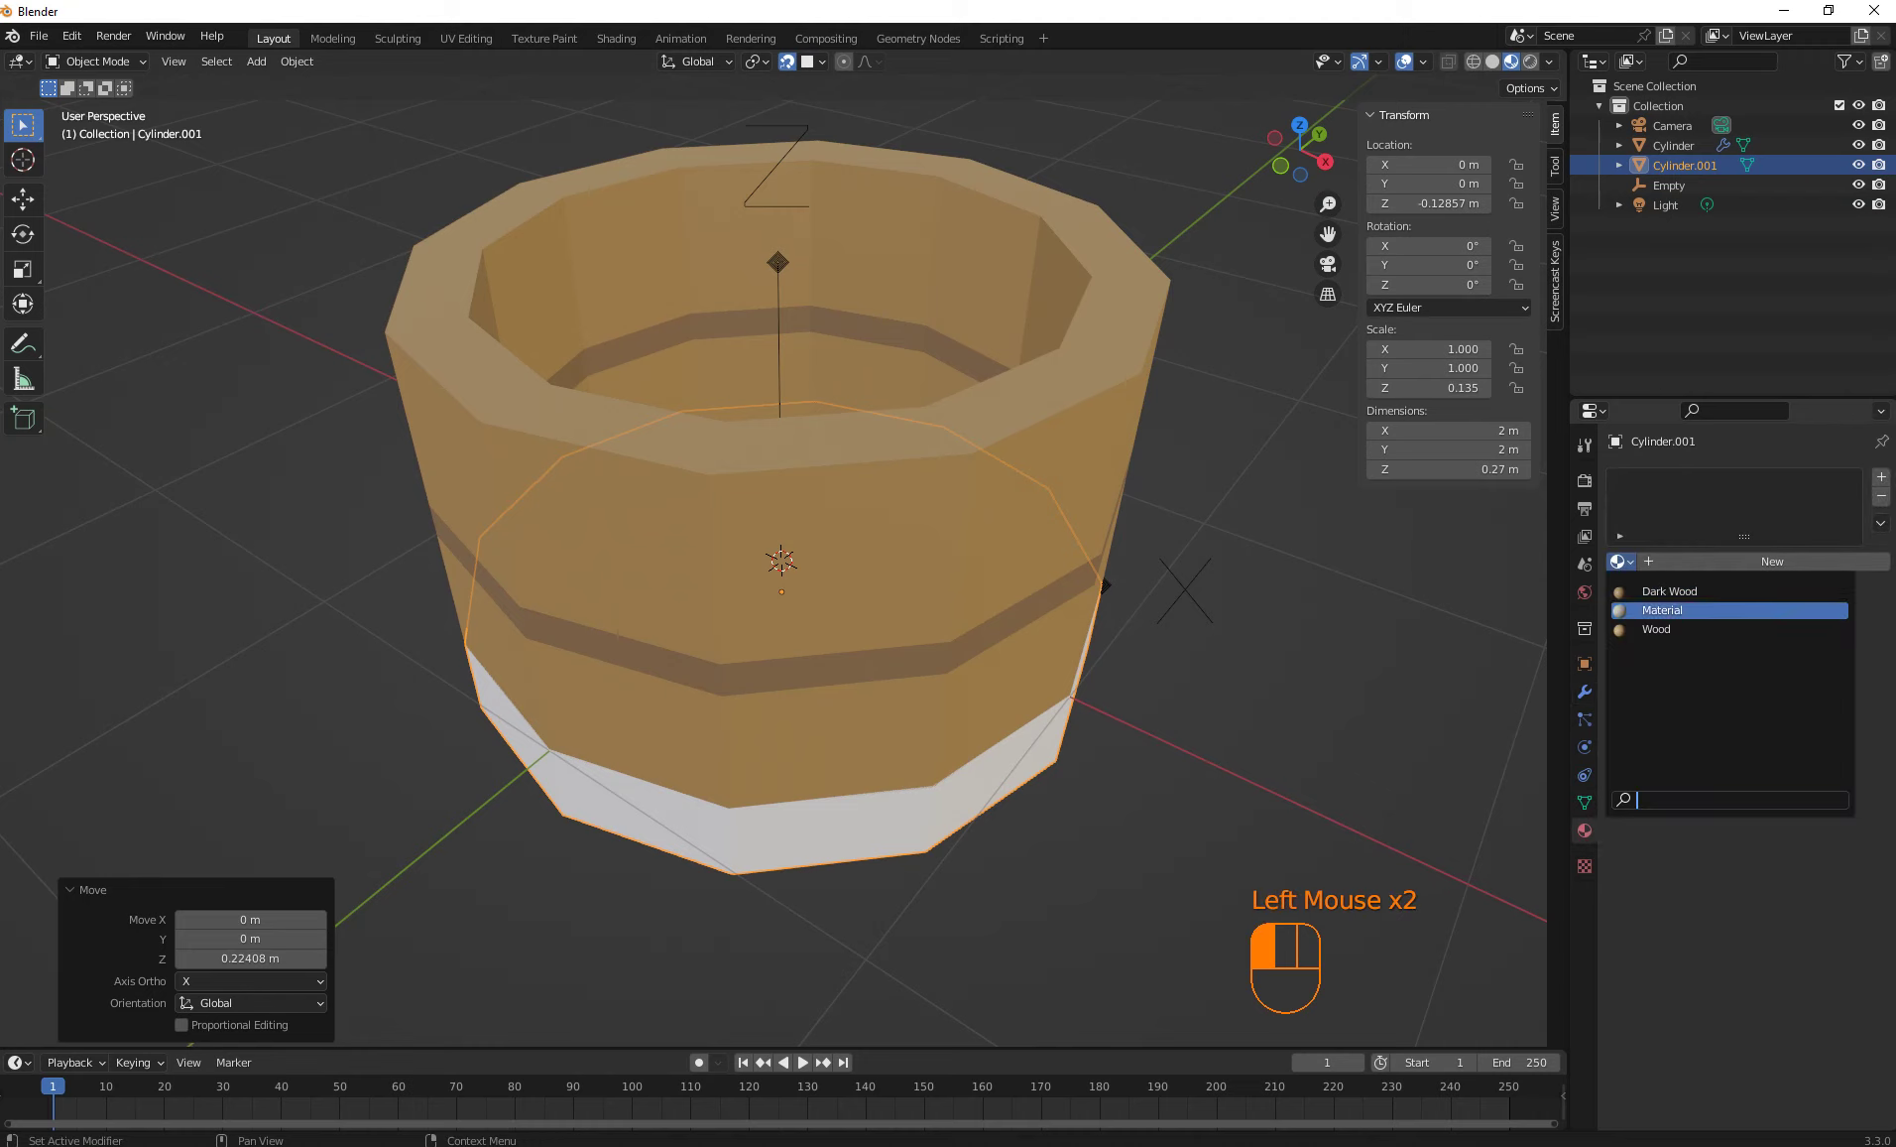
click(1670, 590)
middle_drag(754, 595, 689, 593)
middle_drag(821, 585, 867, 581)
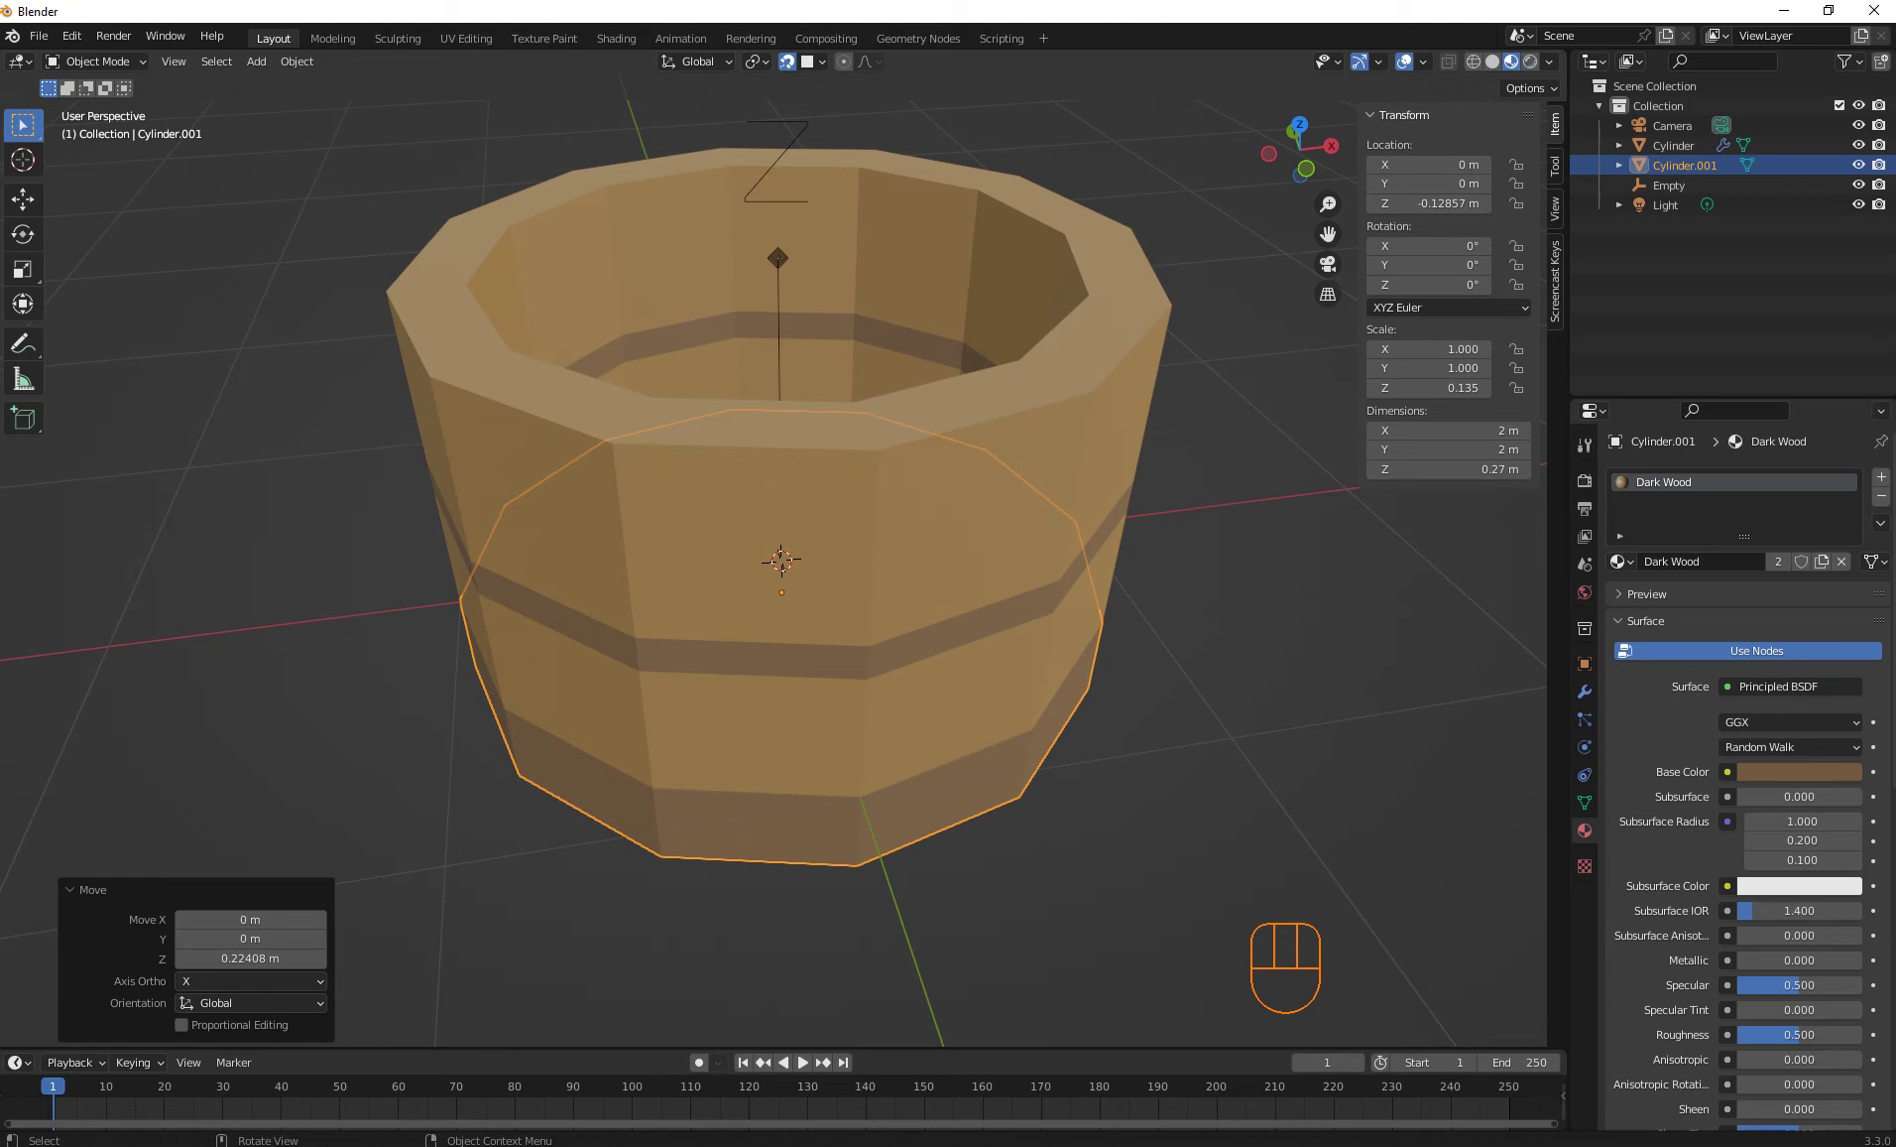
middle_drag(868, 581, 933, 595)
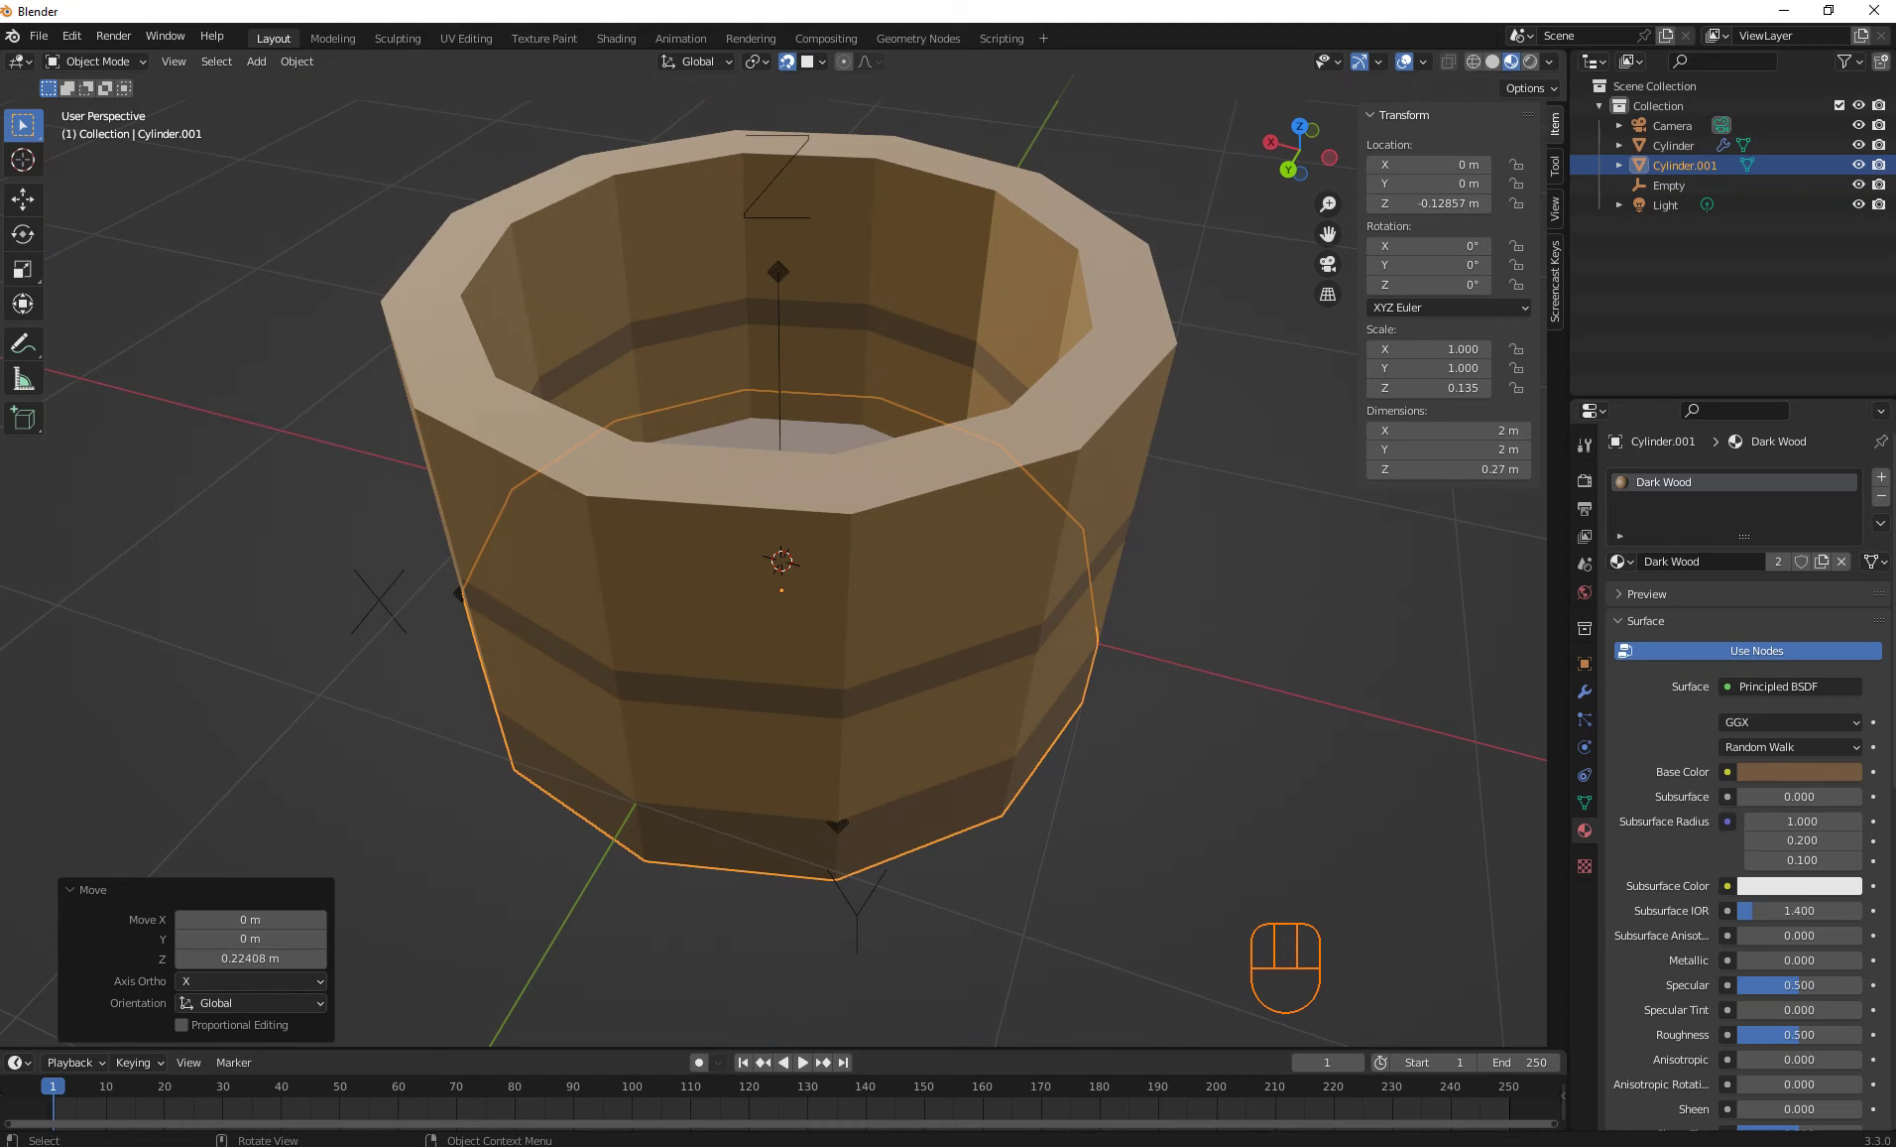
Select the wall ring, the base cylinder and the array's empty together
scroll(780, 561, up, 1)
scroll(779, 562, down, 2)
scroll(780, 561, down, 2)
mouse_move(779, 561)
middle_down()
mouse_move(783, 536)
mouse_move(805, 587)
middle_up()
drag(436, 196, 1173, 853)
middle_drag(782, 562, 782, 562)
scroll(781, 562, up, 3)
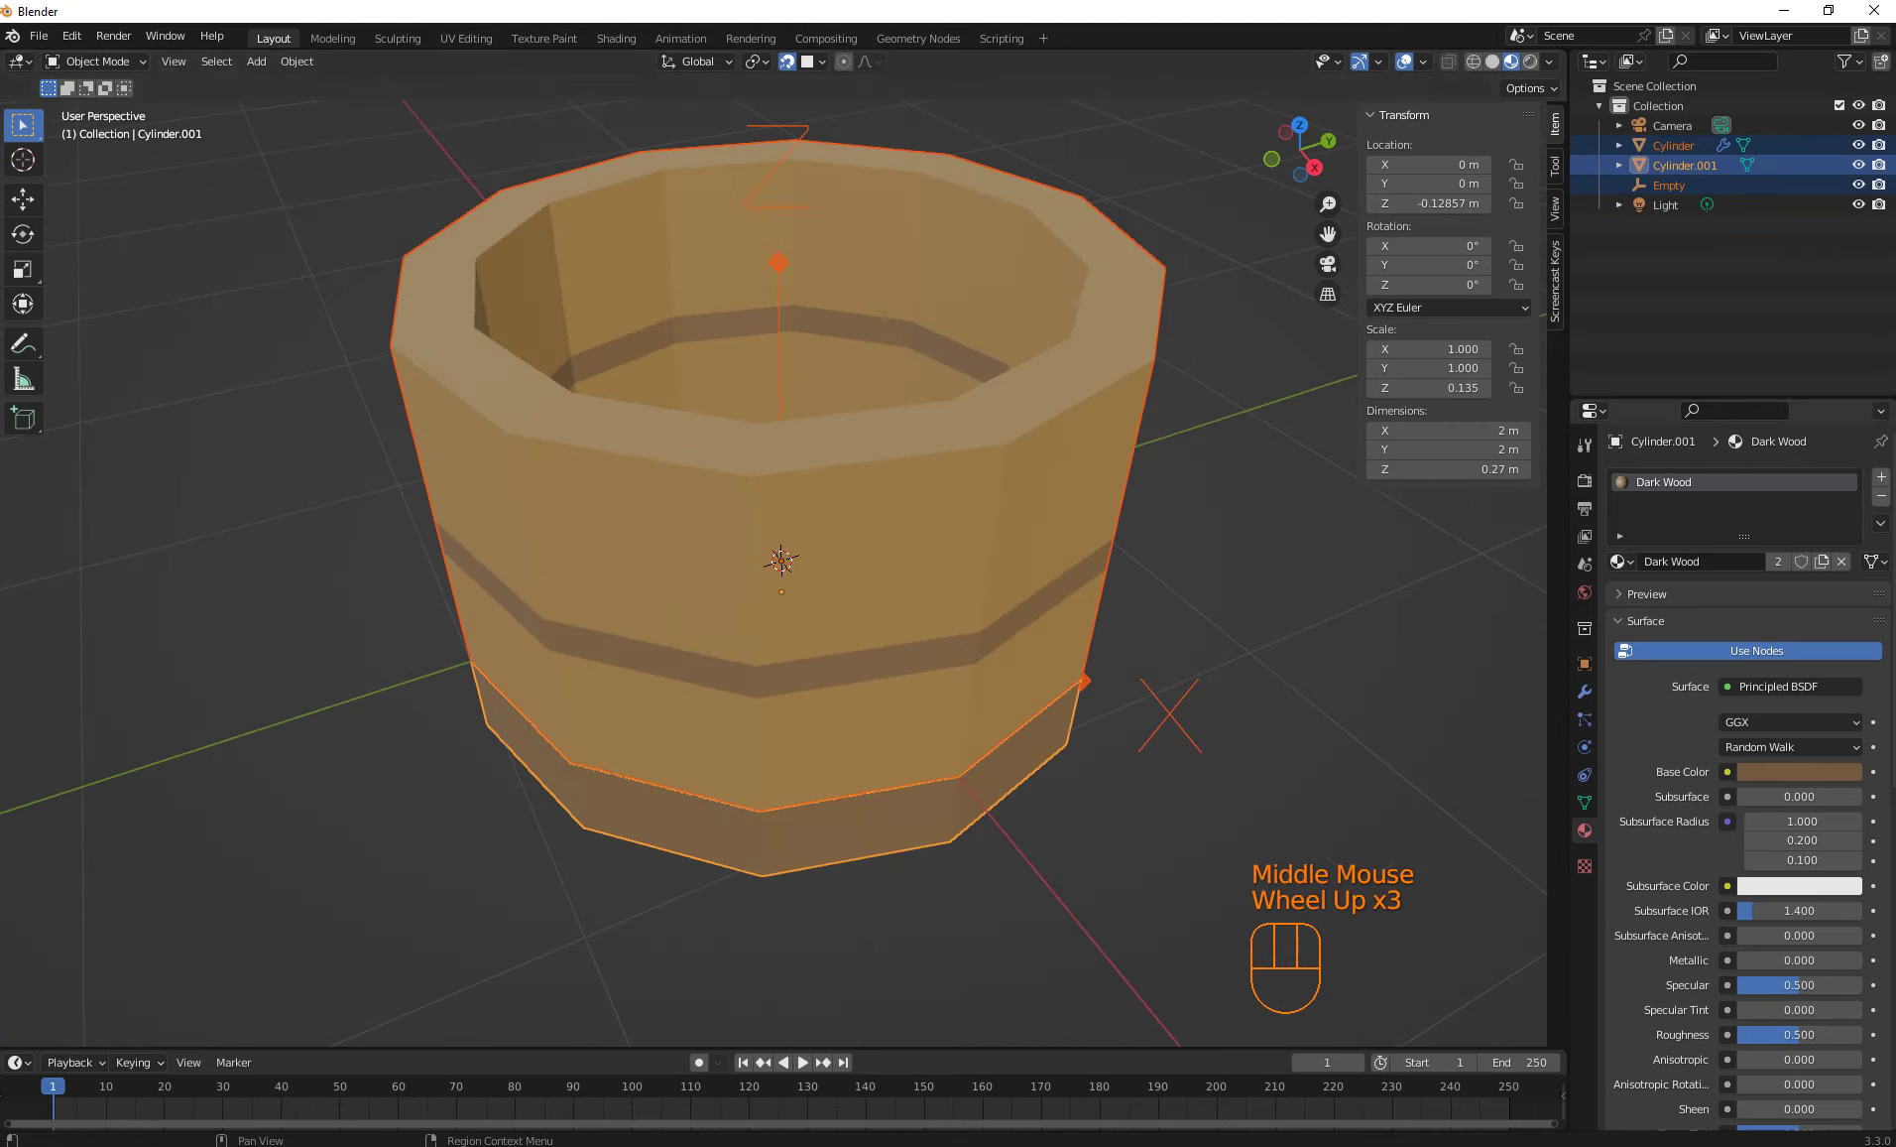
Show the scene's unit settings
click(1584, 692)
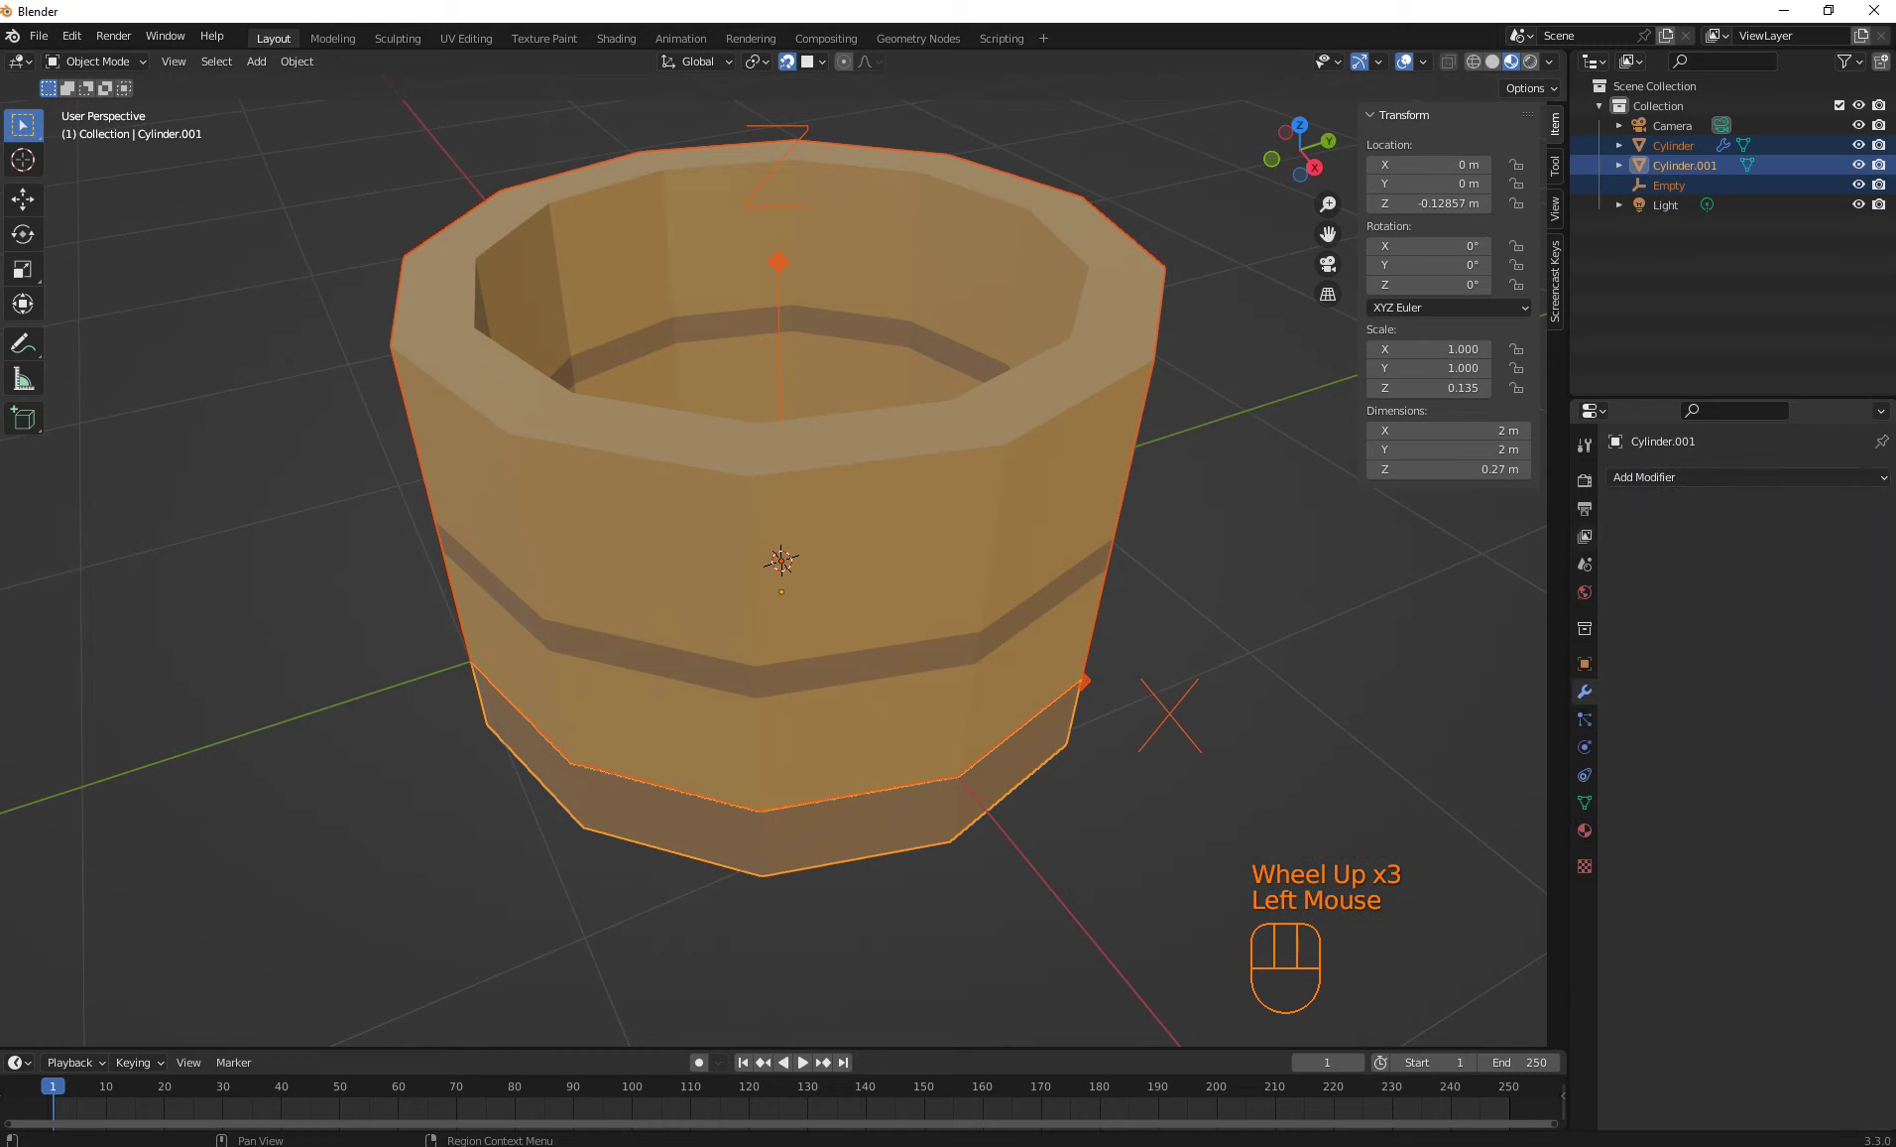
click(1584, 563)
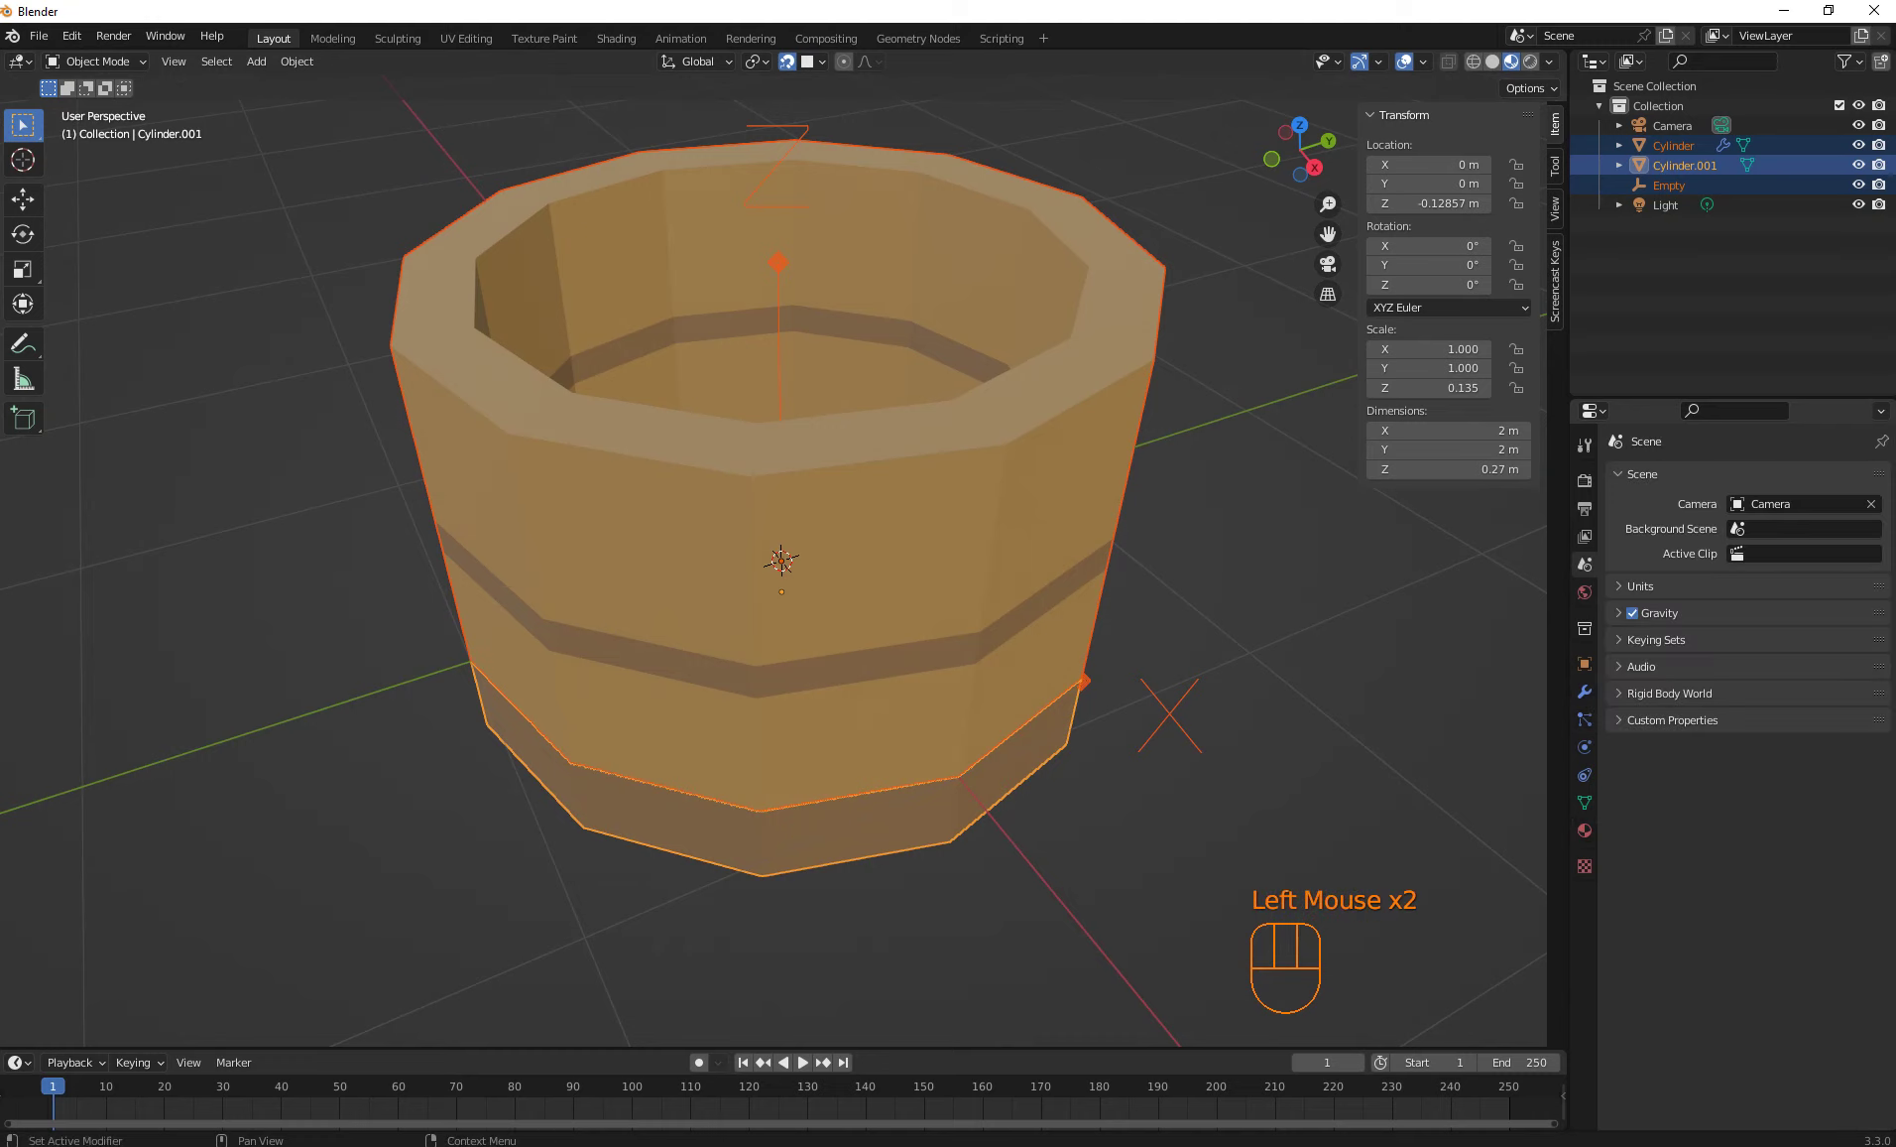
click(1640, 587)
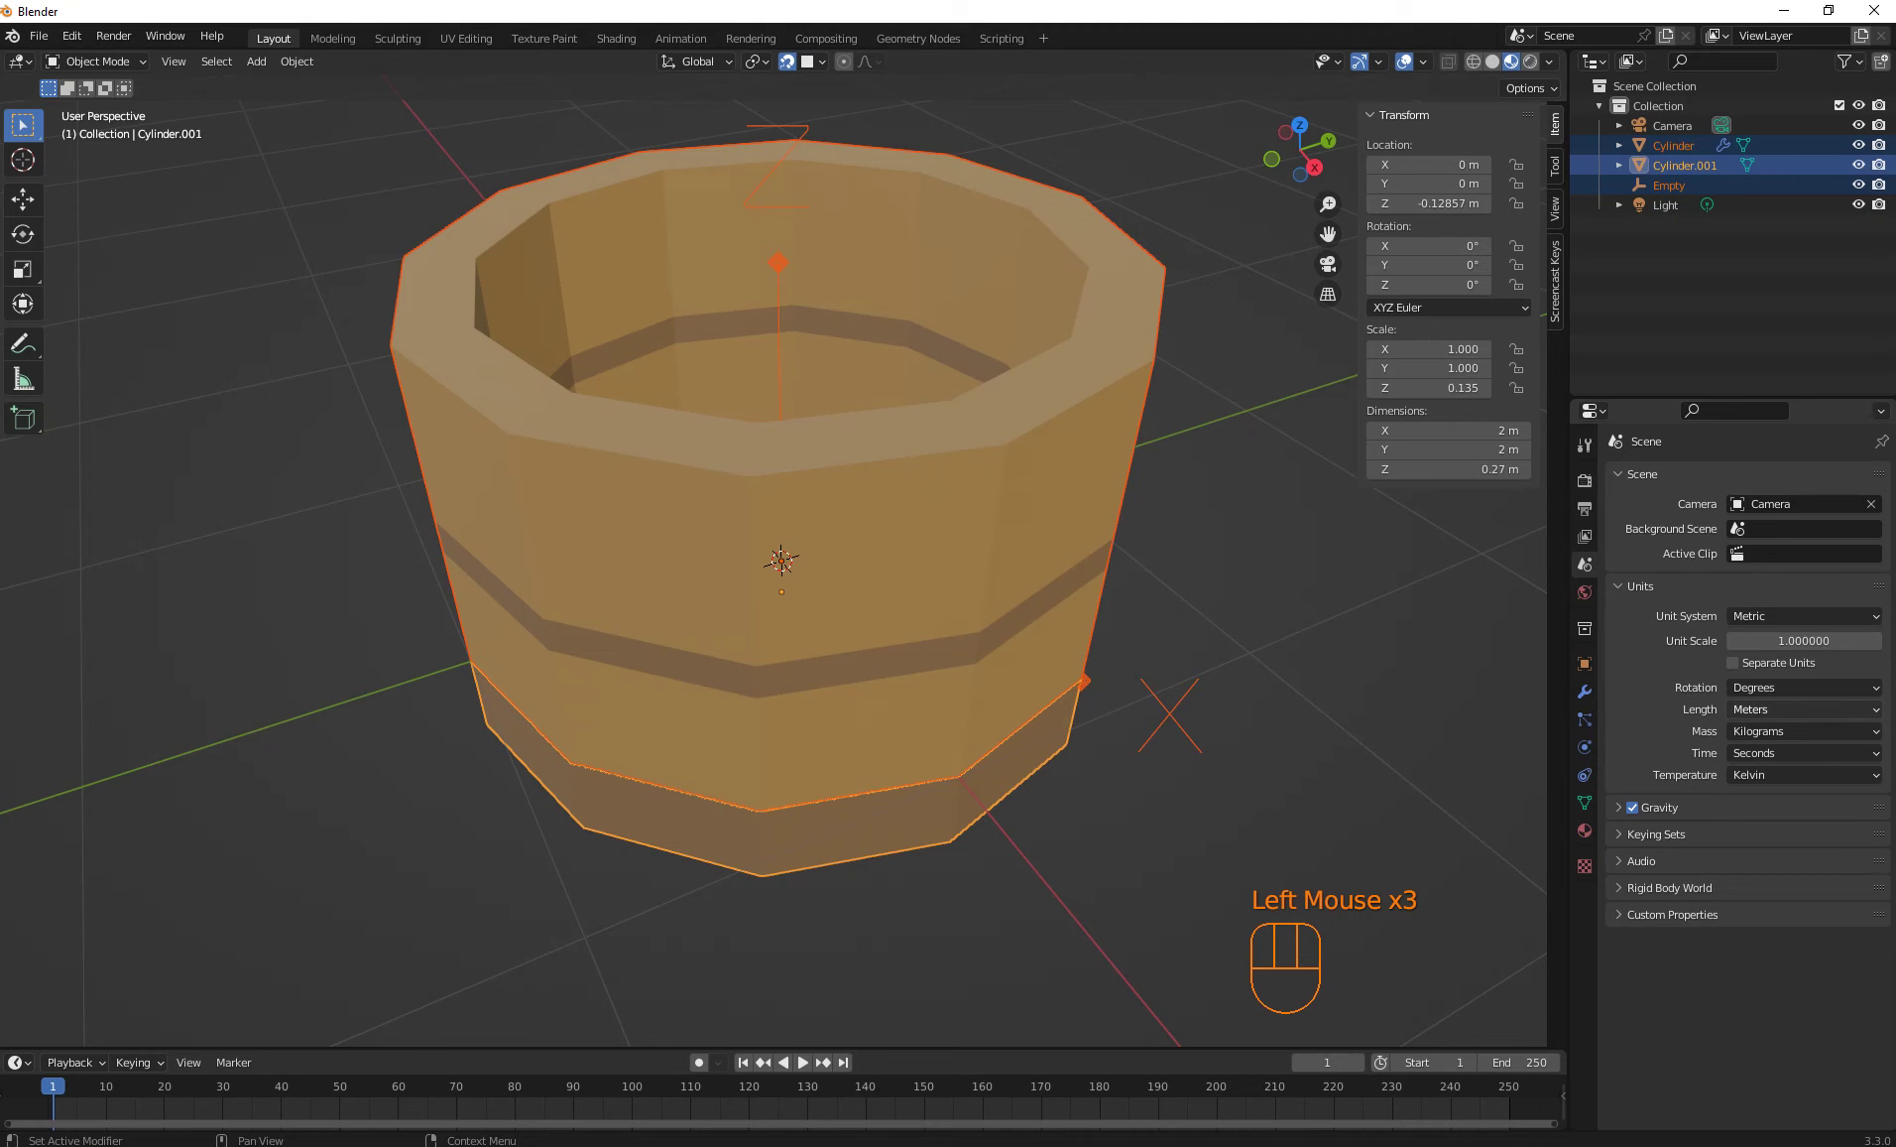
scroll(773, 555, down, 2)
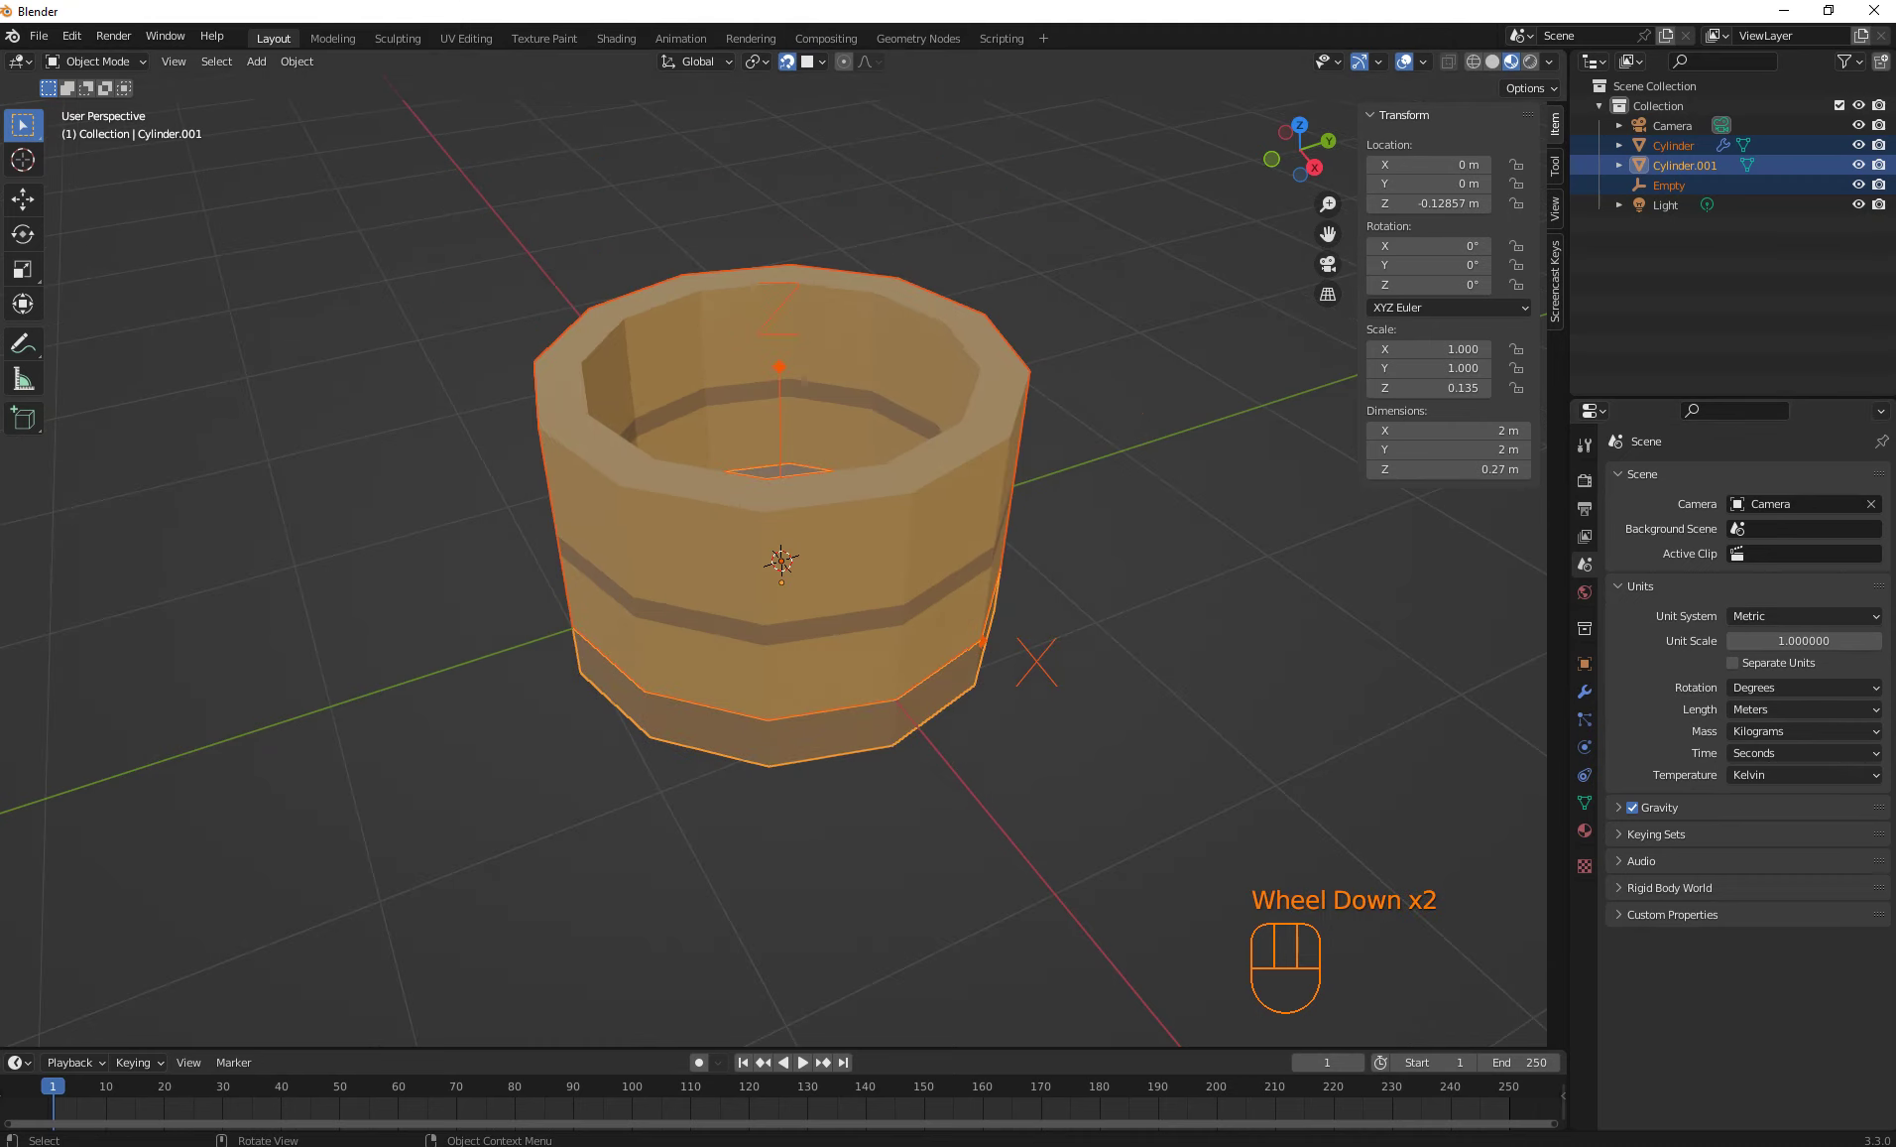